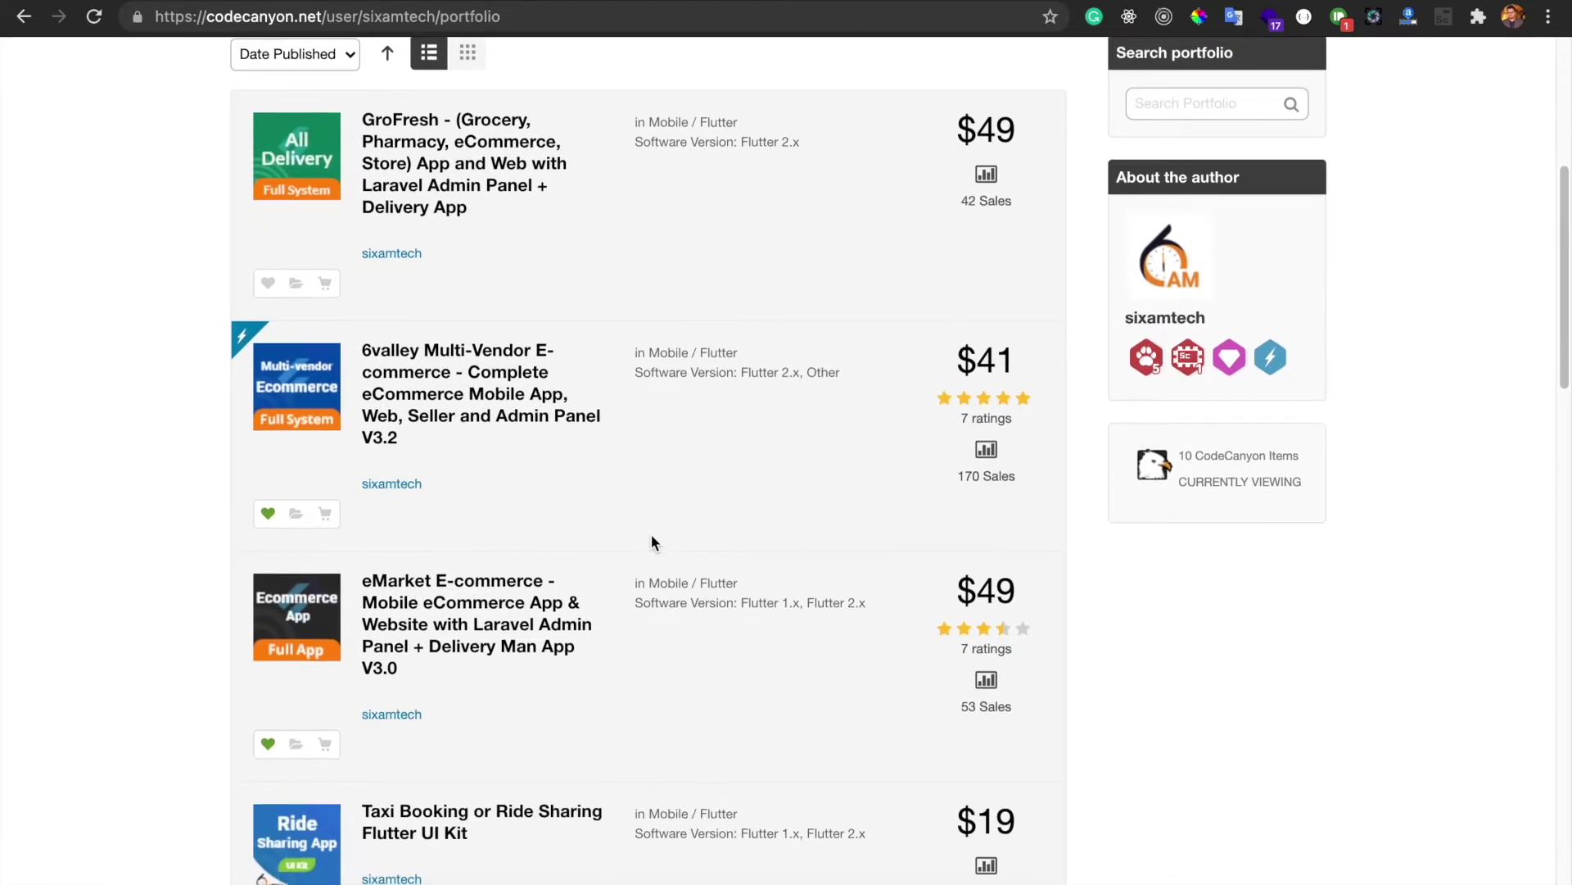
Browse the sixamtech portfolio on CodeCanyon, then switch to the 6amTech documentation tab
scroll(653, 542, "down", 1)
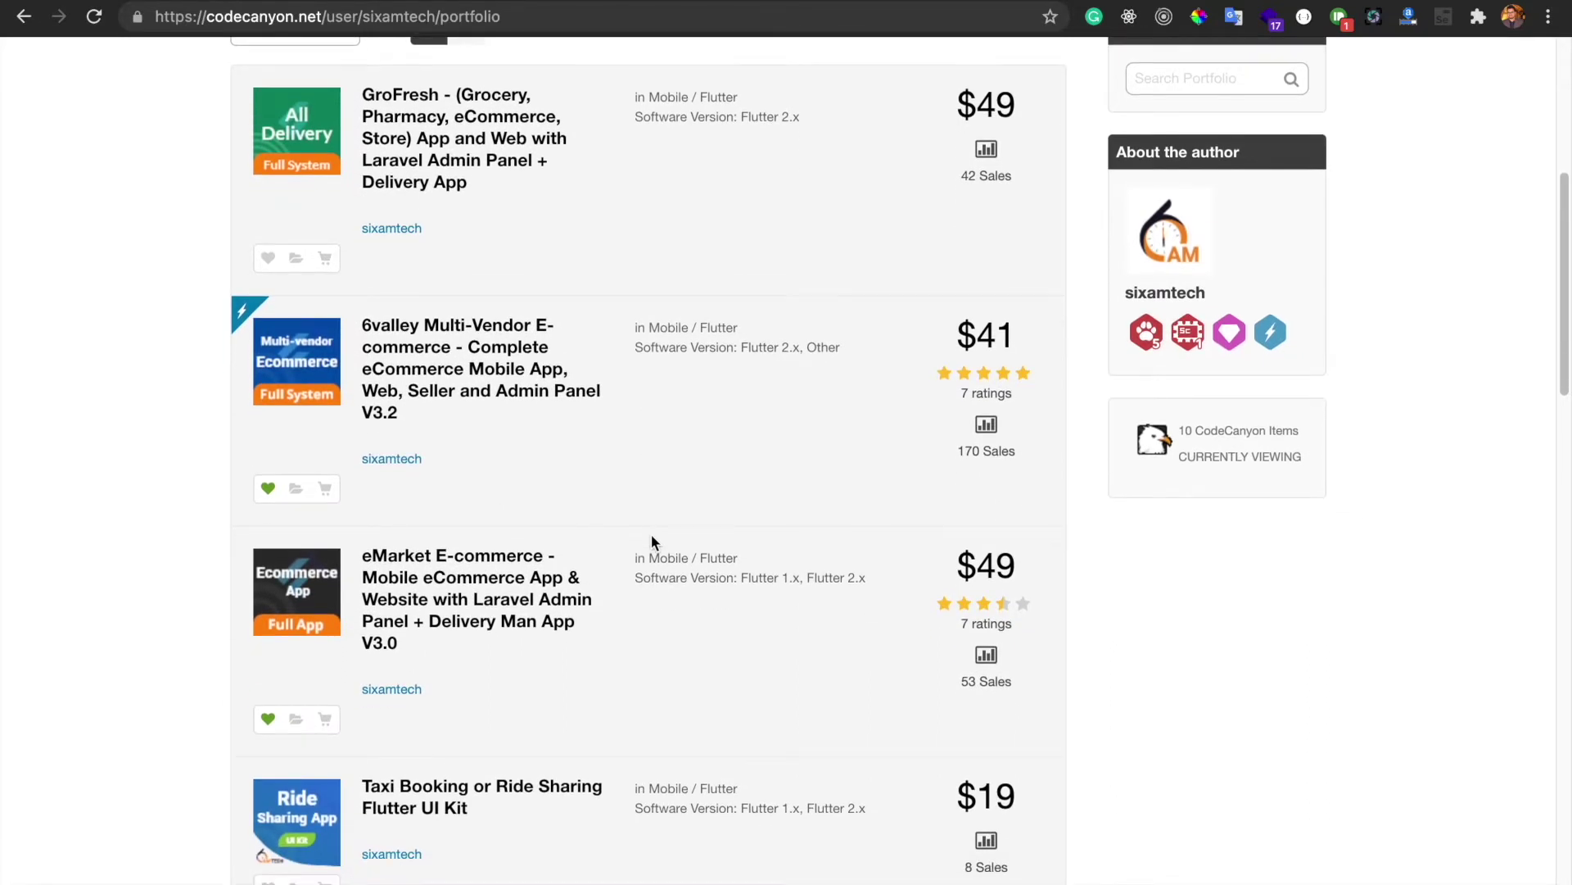
scroll(652, 537, "down", 2)
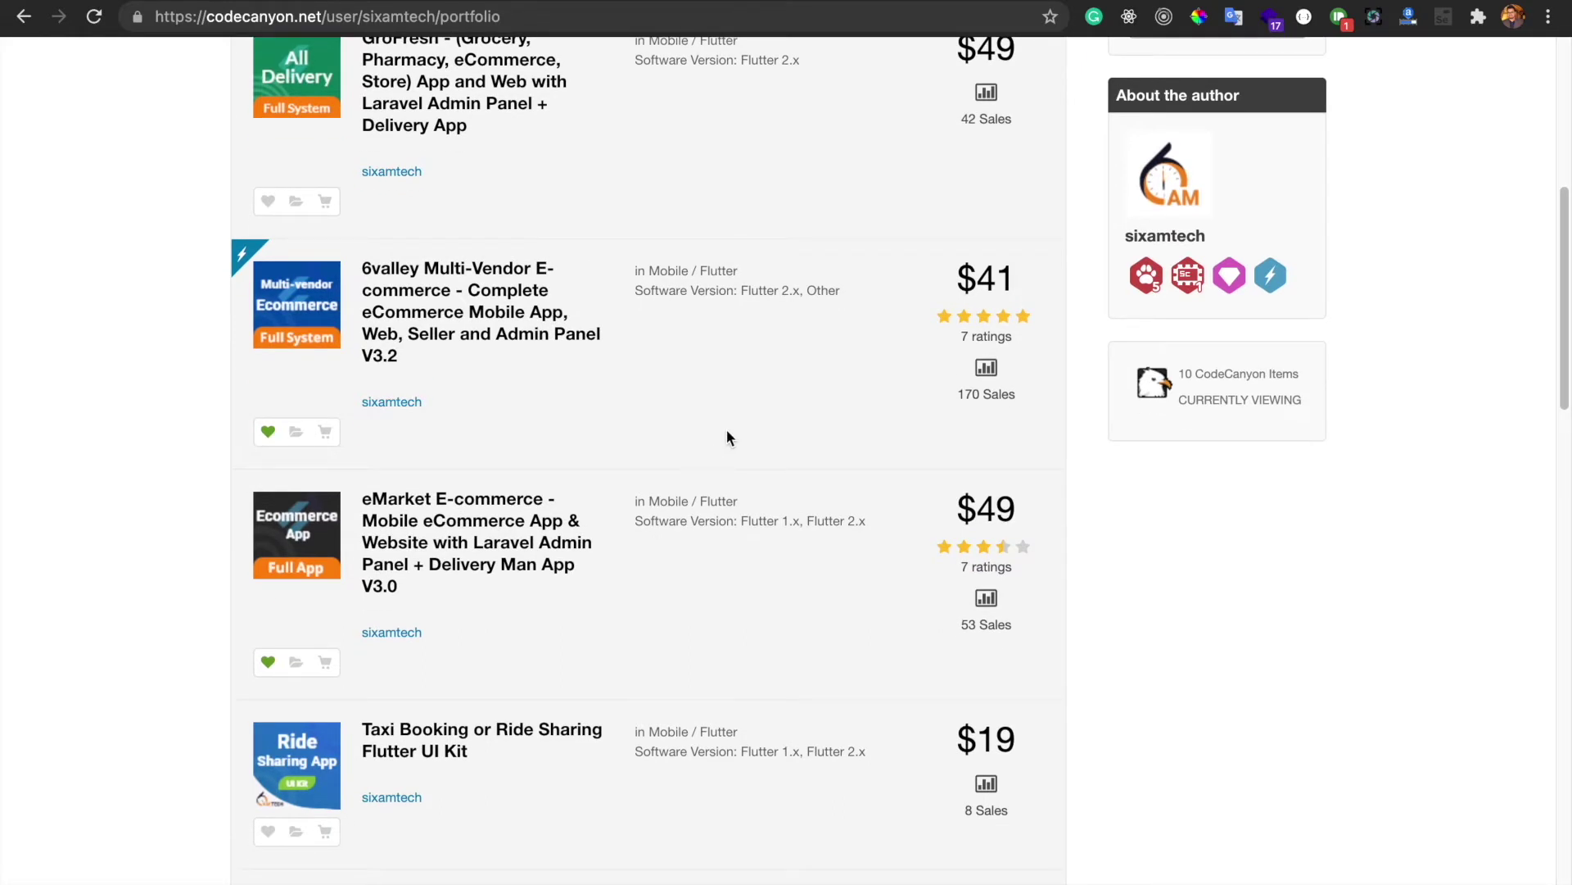
scroll(726, 429, "up", 10)
scroll(725, 429, "down", 2)
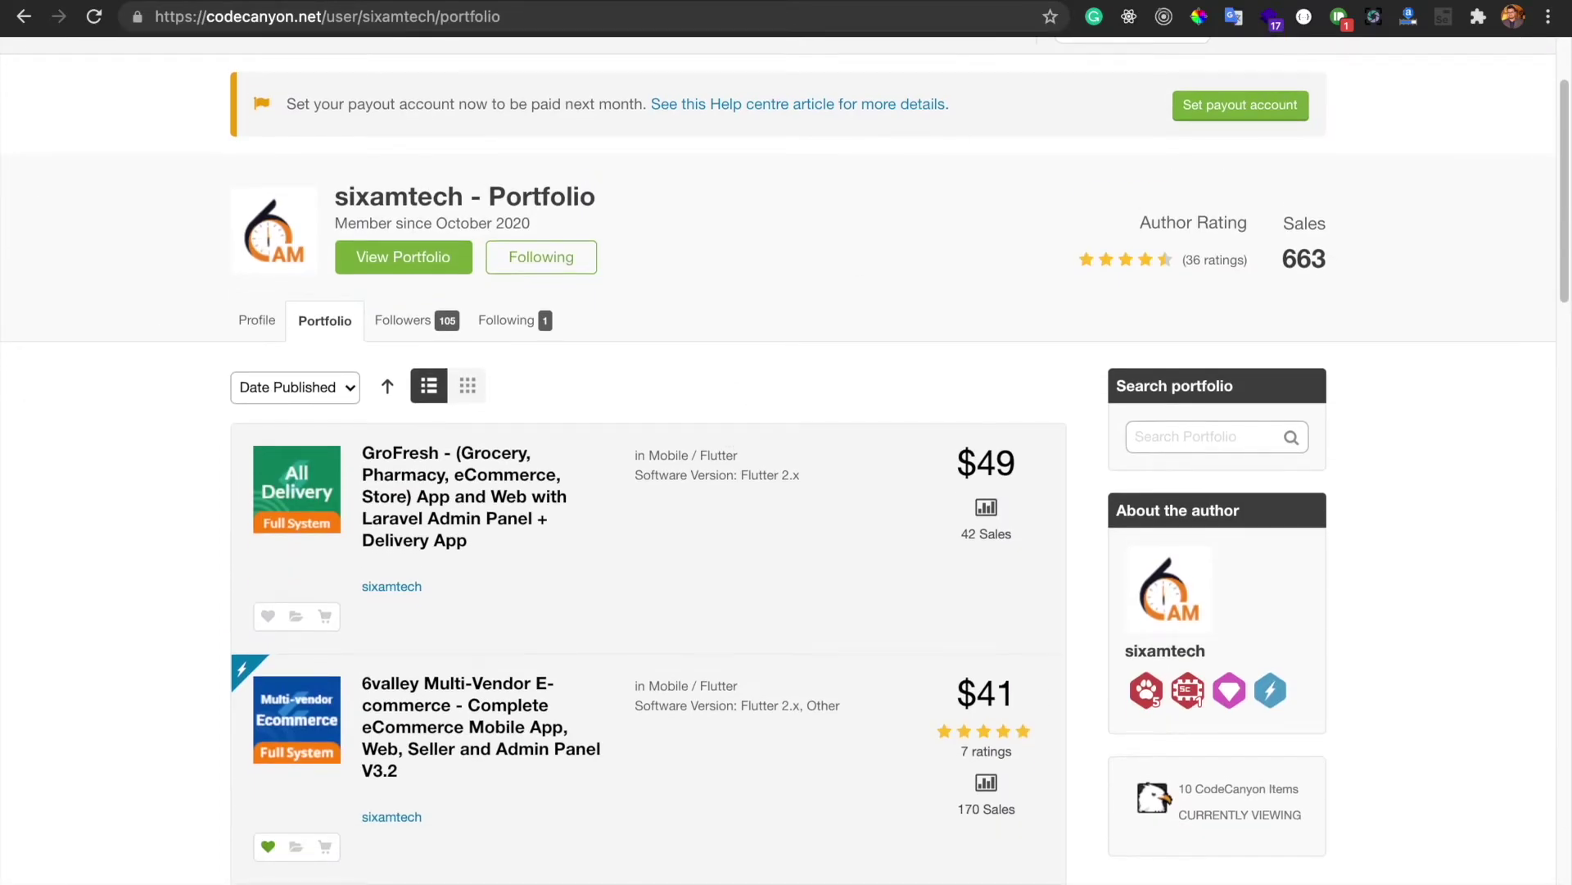
key("ctrl+Tab")
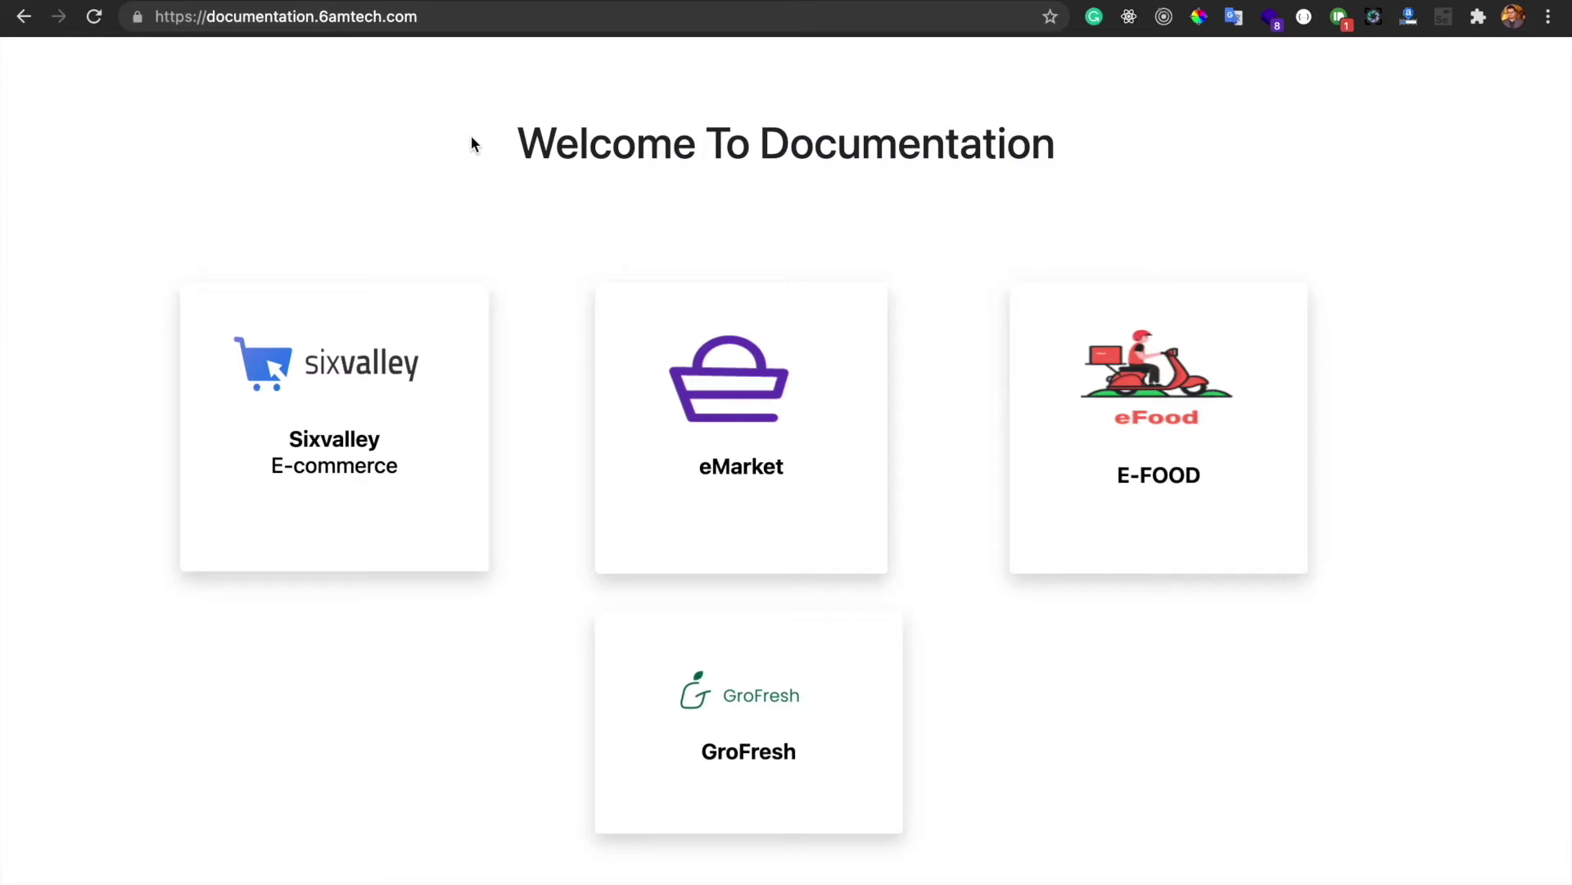
Open the Sixvalley E-commerce documentation, dismiss the discount popup, and skim the guide
left_click(430, 373)
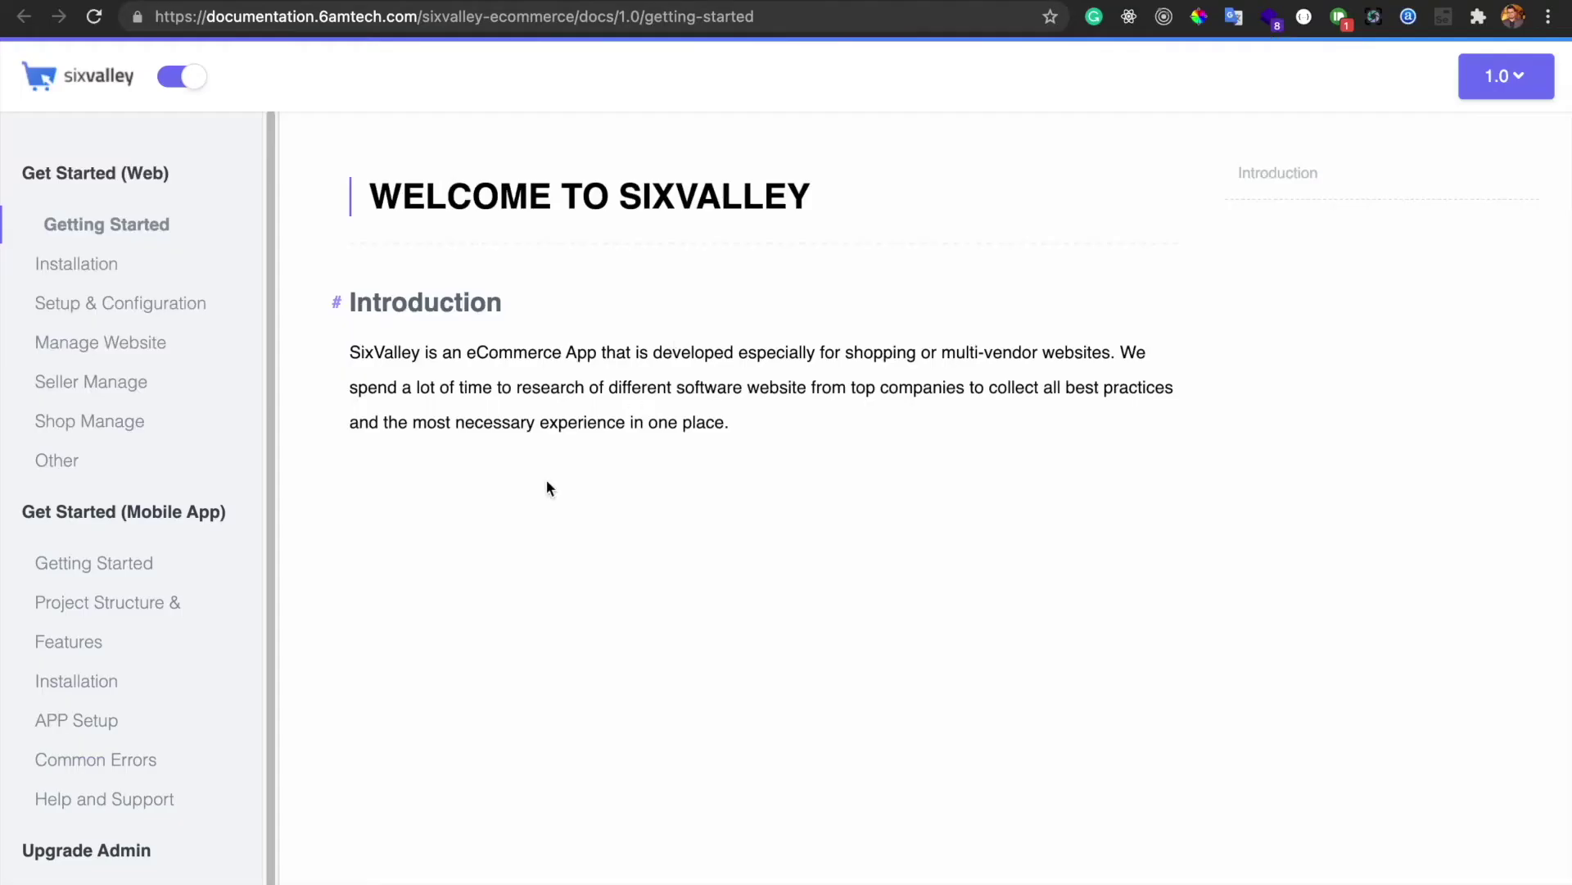
left_click(359, 780)
scroll(148, 623, "down", 1)
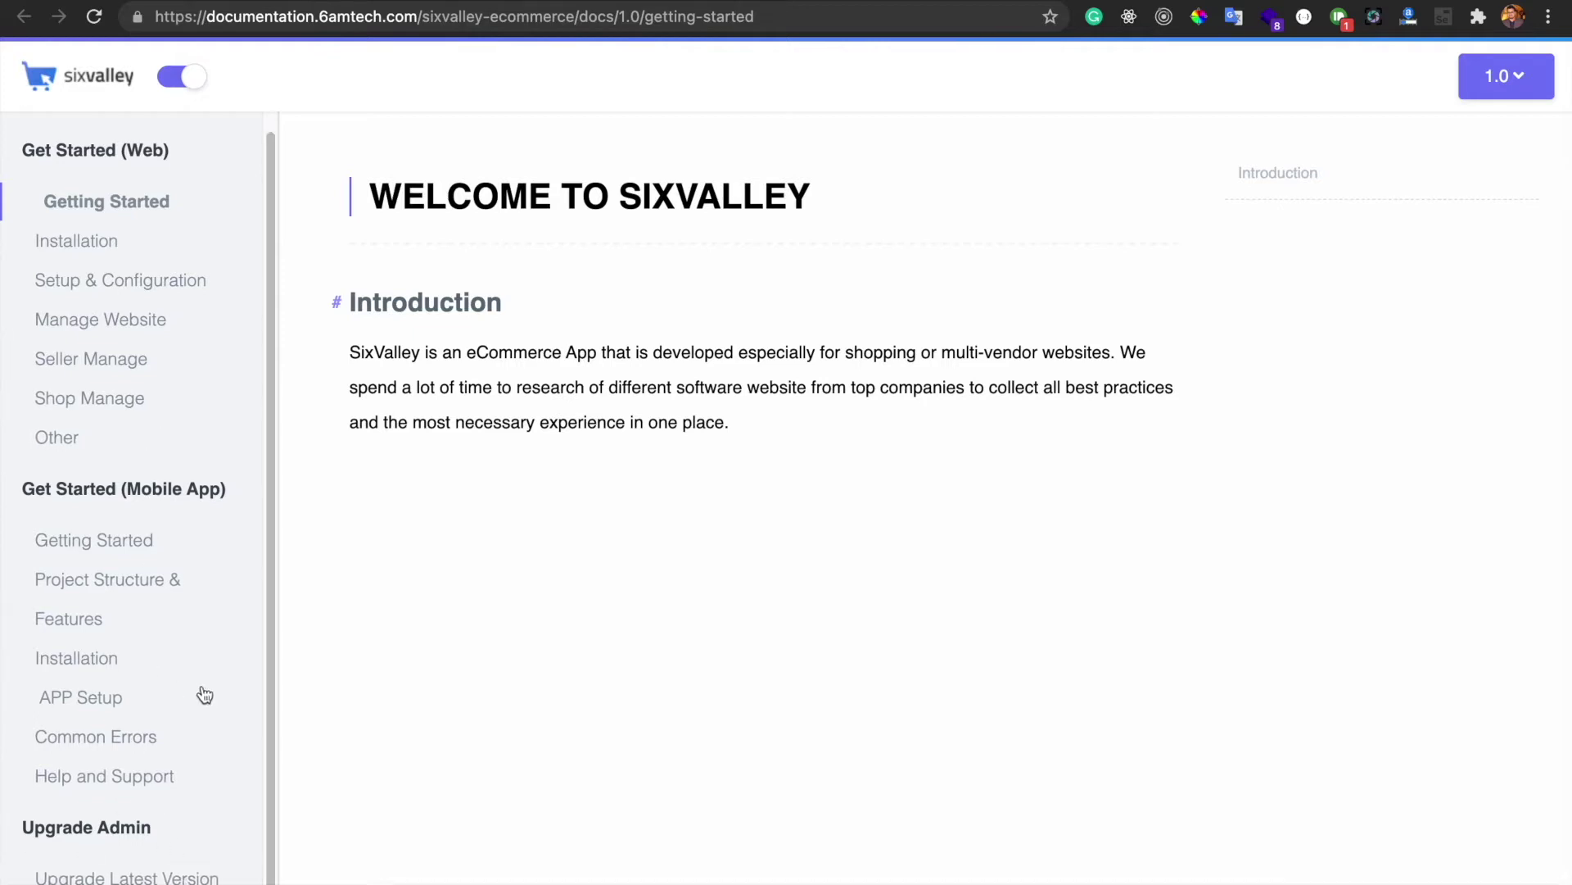
scroll(197, 691, "up", 1)
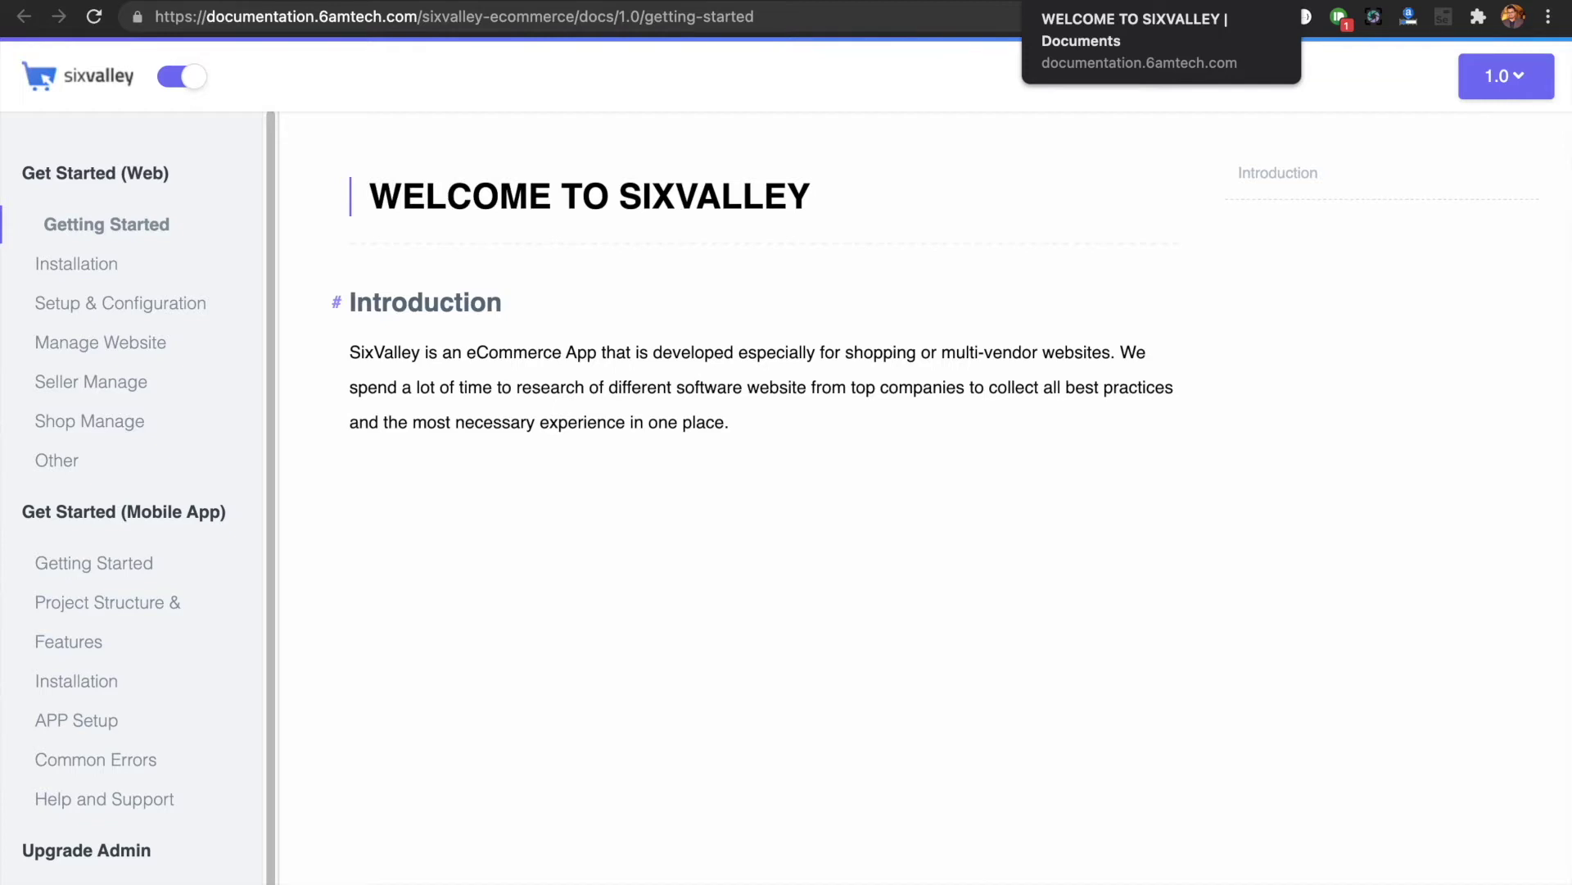
Switch between the docs home and the getting-started guide, then go to the cPanel dashboard
left_click(1218, 0)
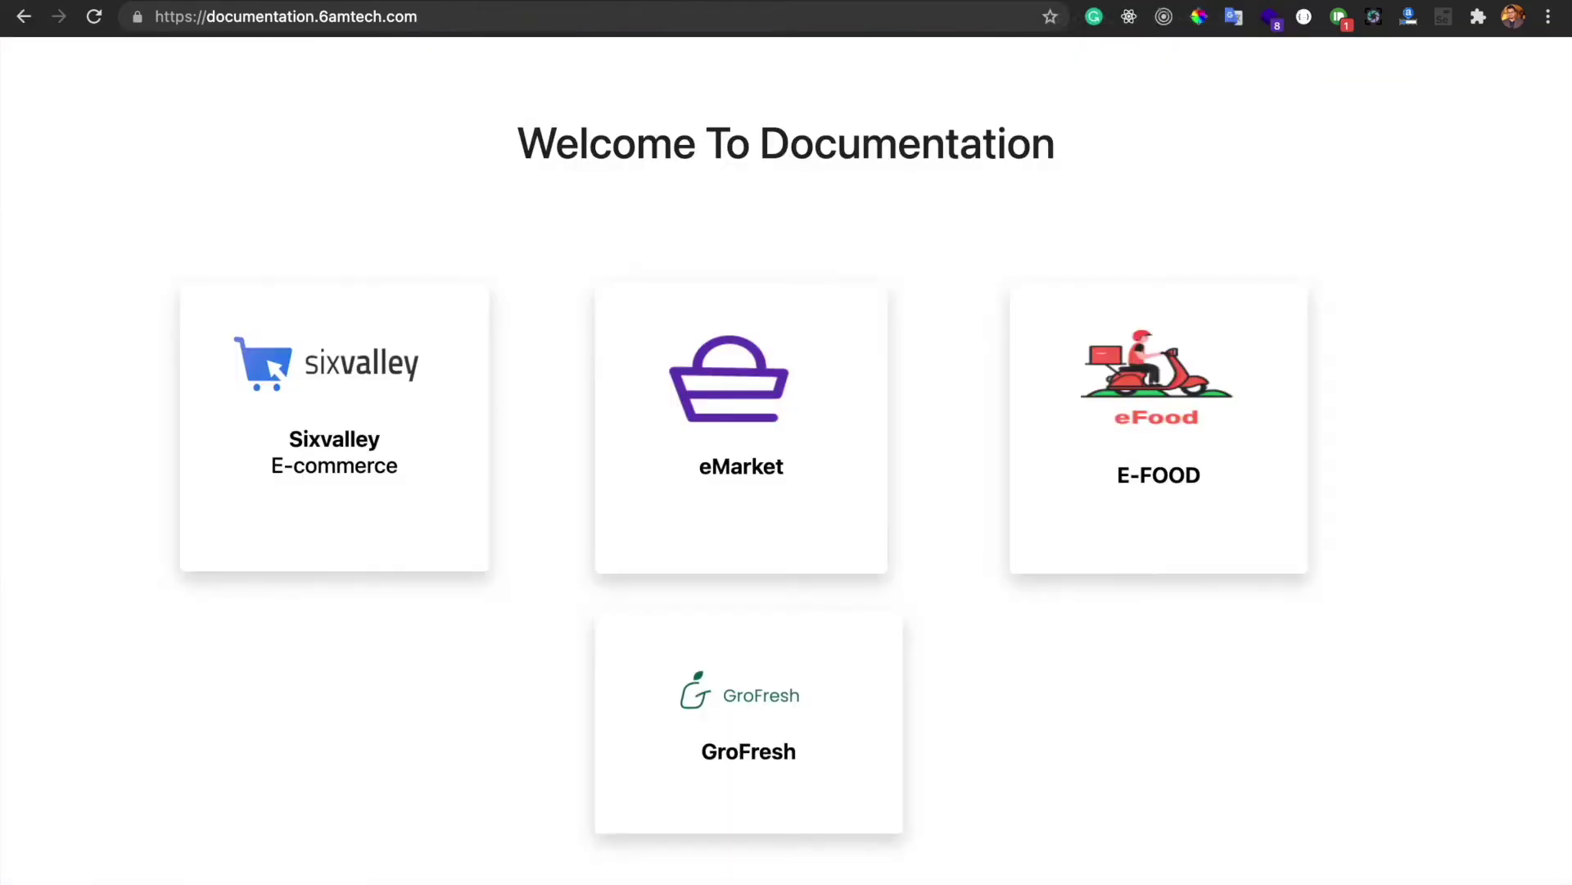
left_click(1146, 0)
left_click(1219, 0)
left_click(426, 0)
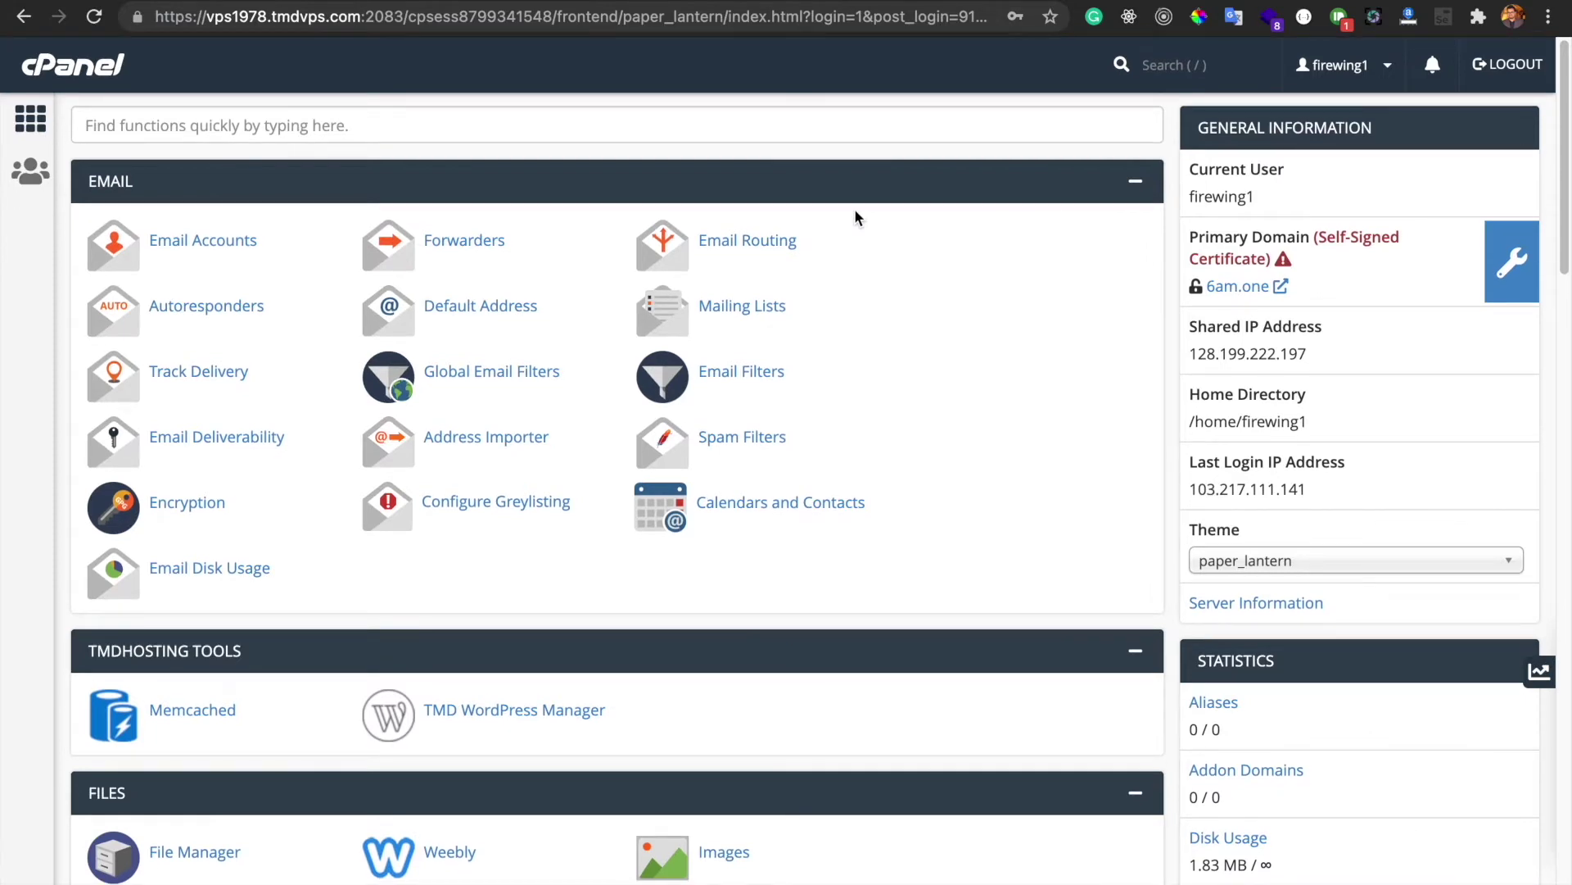
key("super+t")
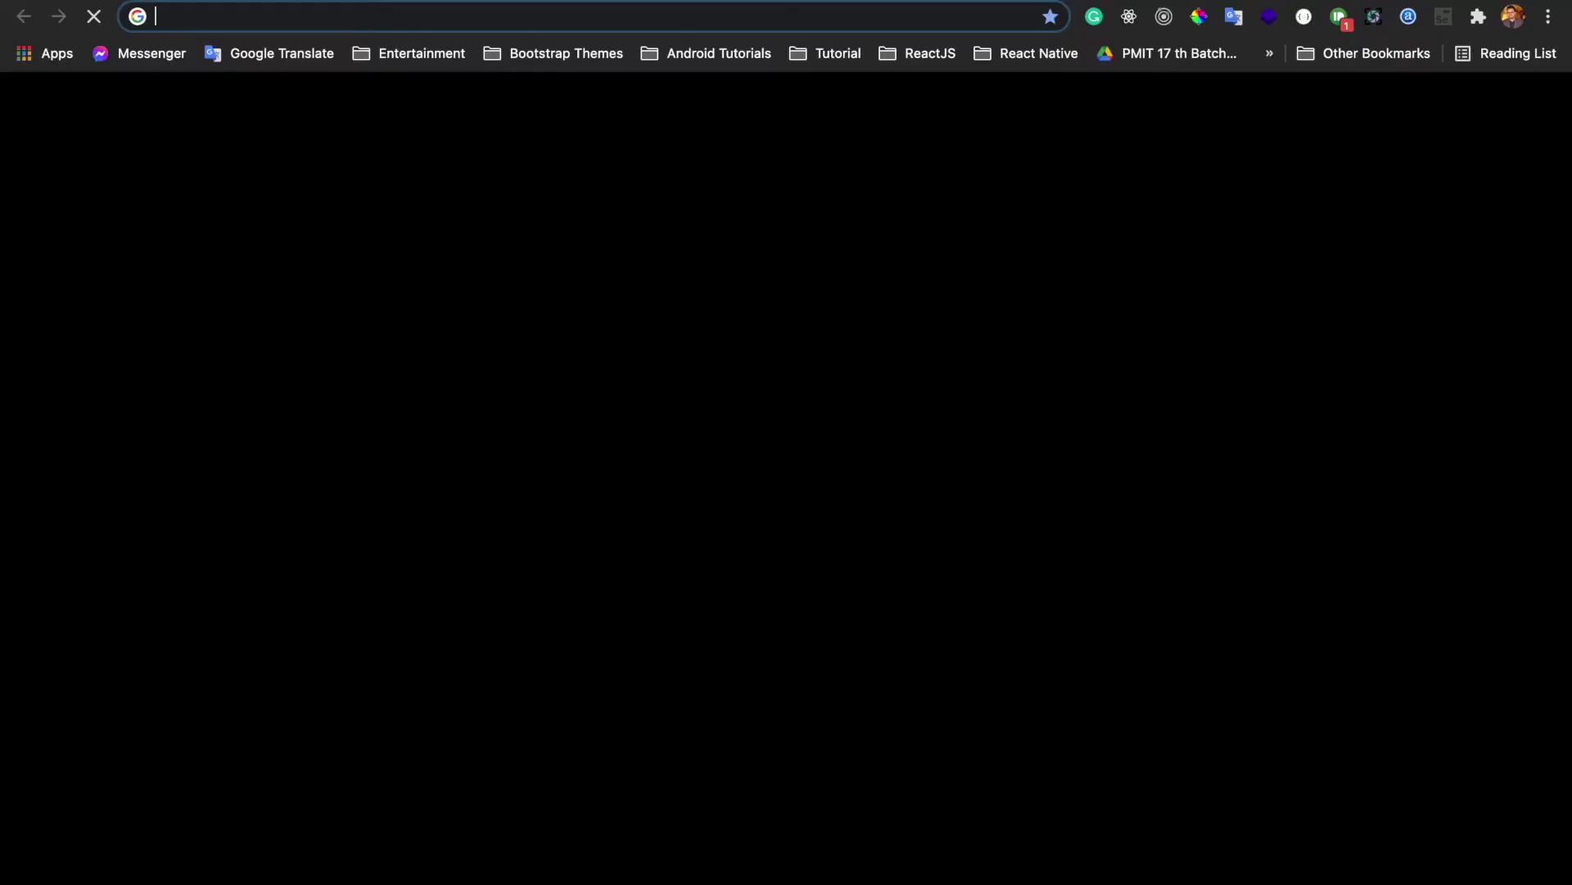
type("6amtech.com")
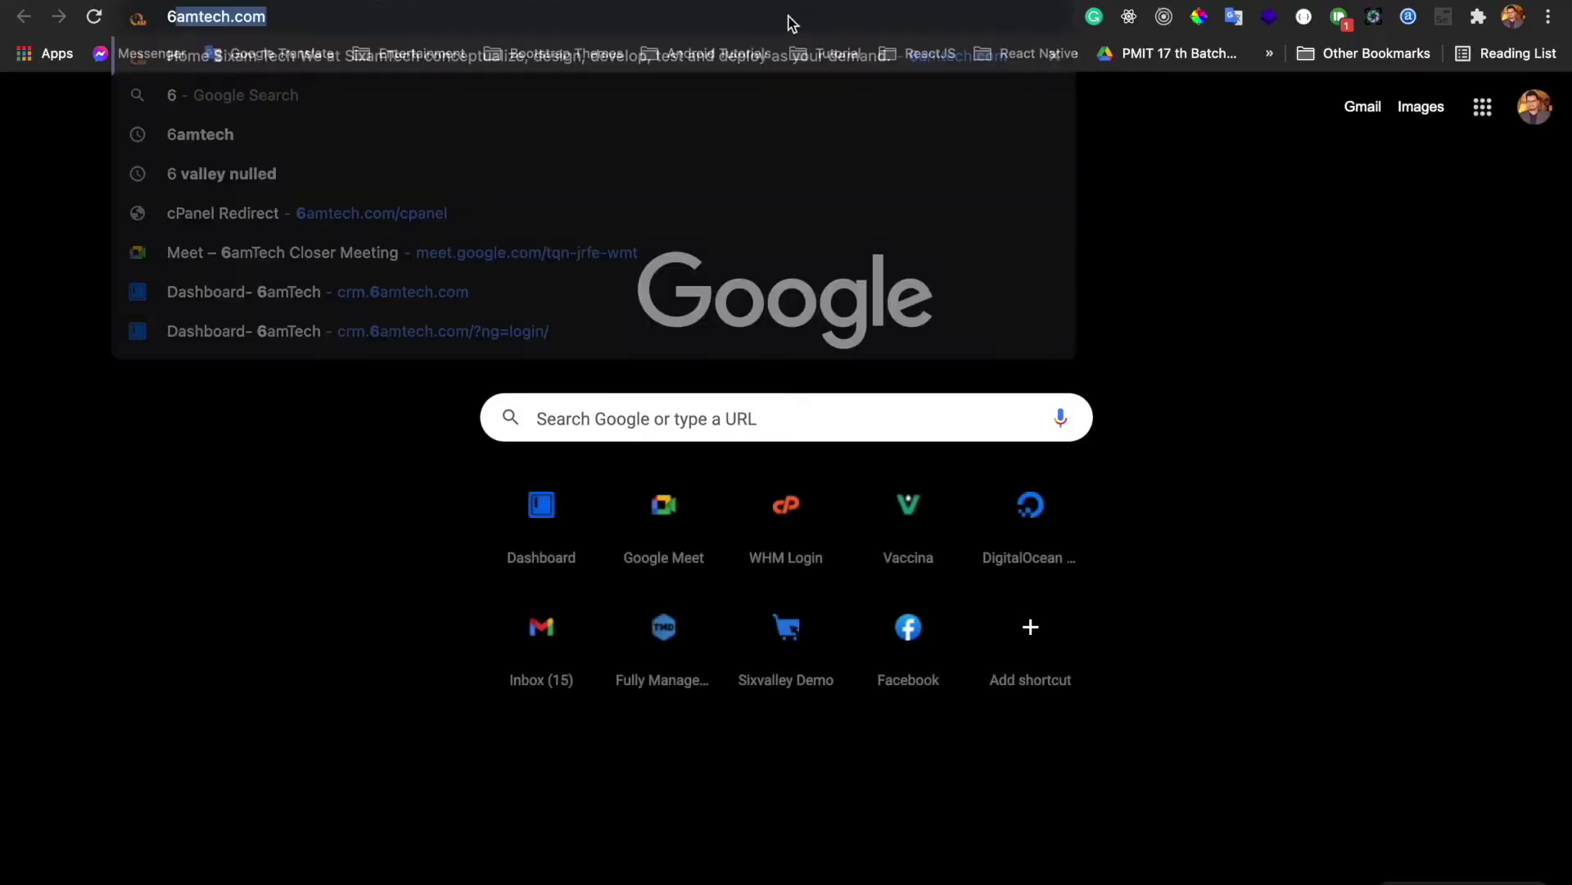
key("Return")
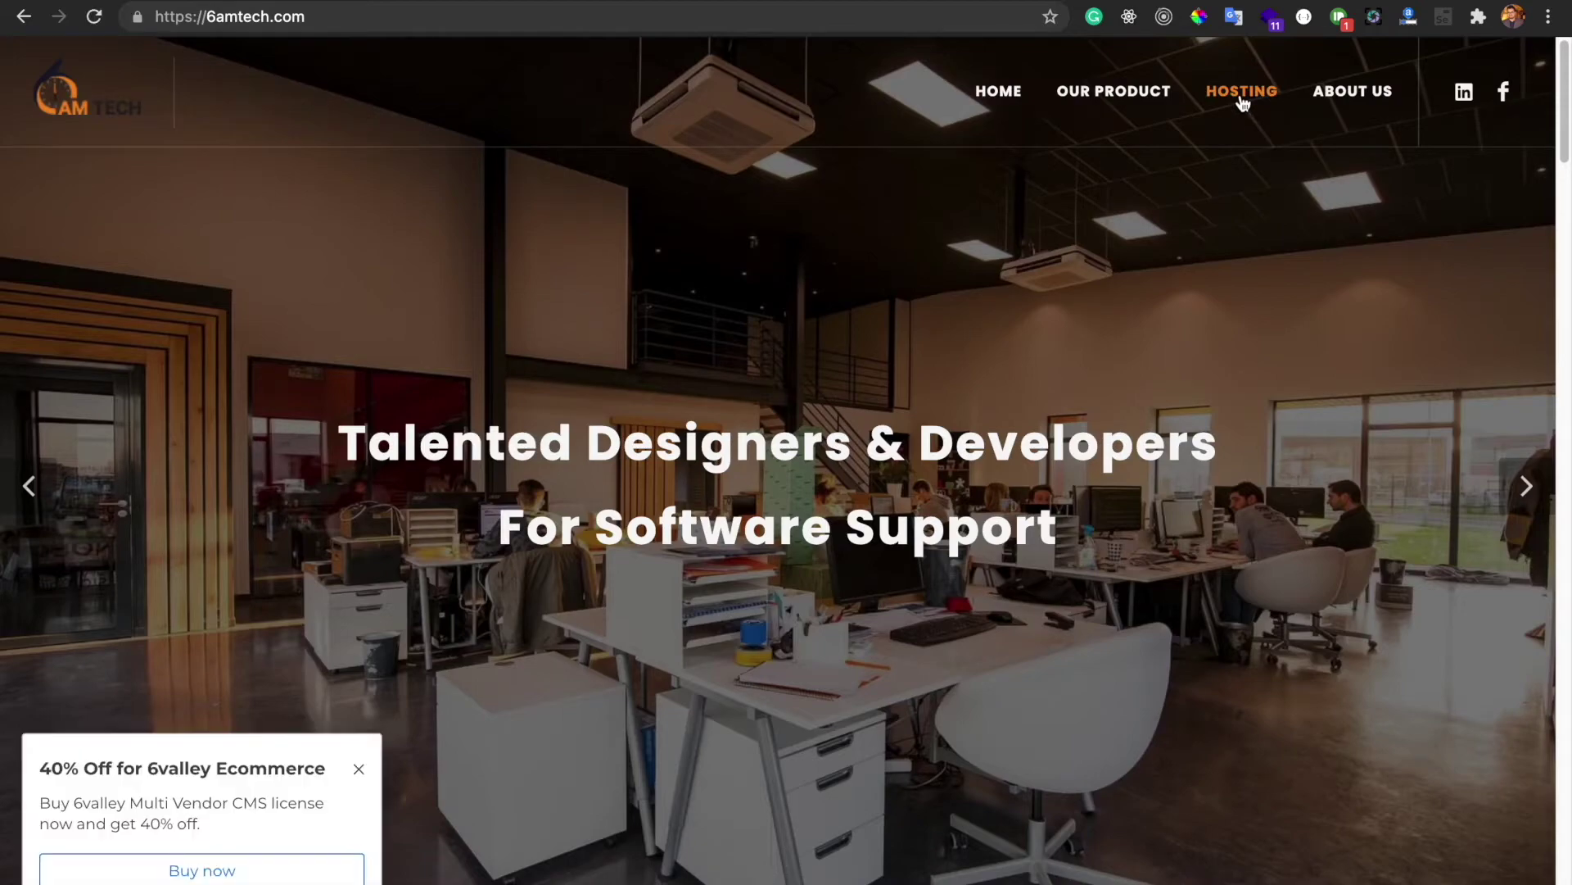
left_click(1242, 99)
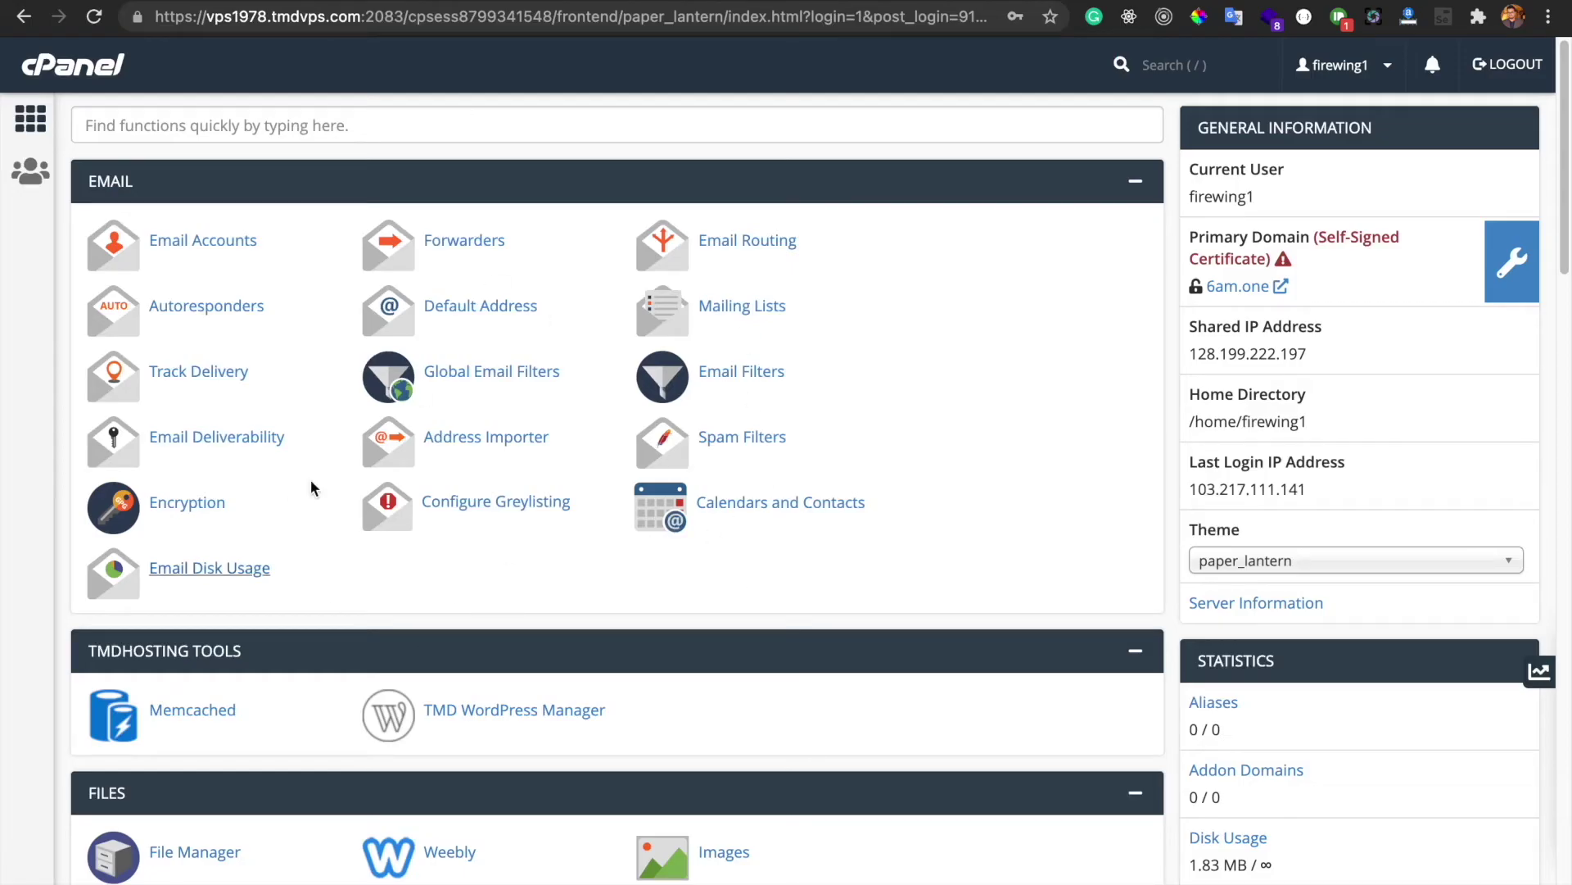
Scroll down to the Files section of cPanel and launch File Manager
scroll(547, 629, "down", 1)
scroll(548, 625, "down", 3)
scroll(548, 625, "up", 4)
scroll(439, 610, "down", 1)
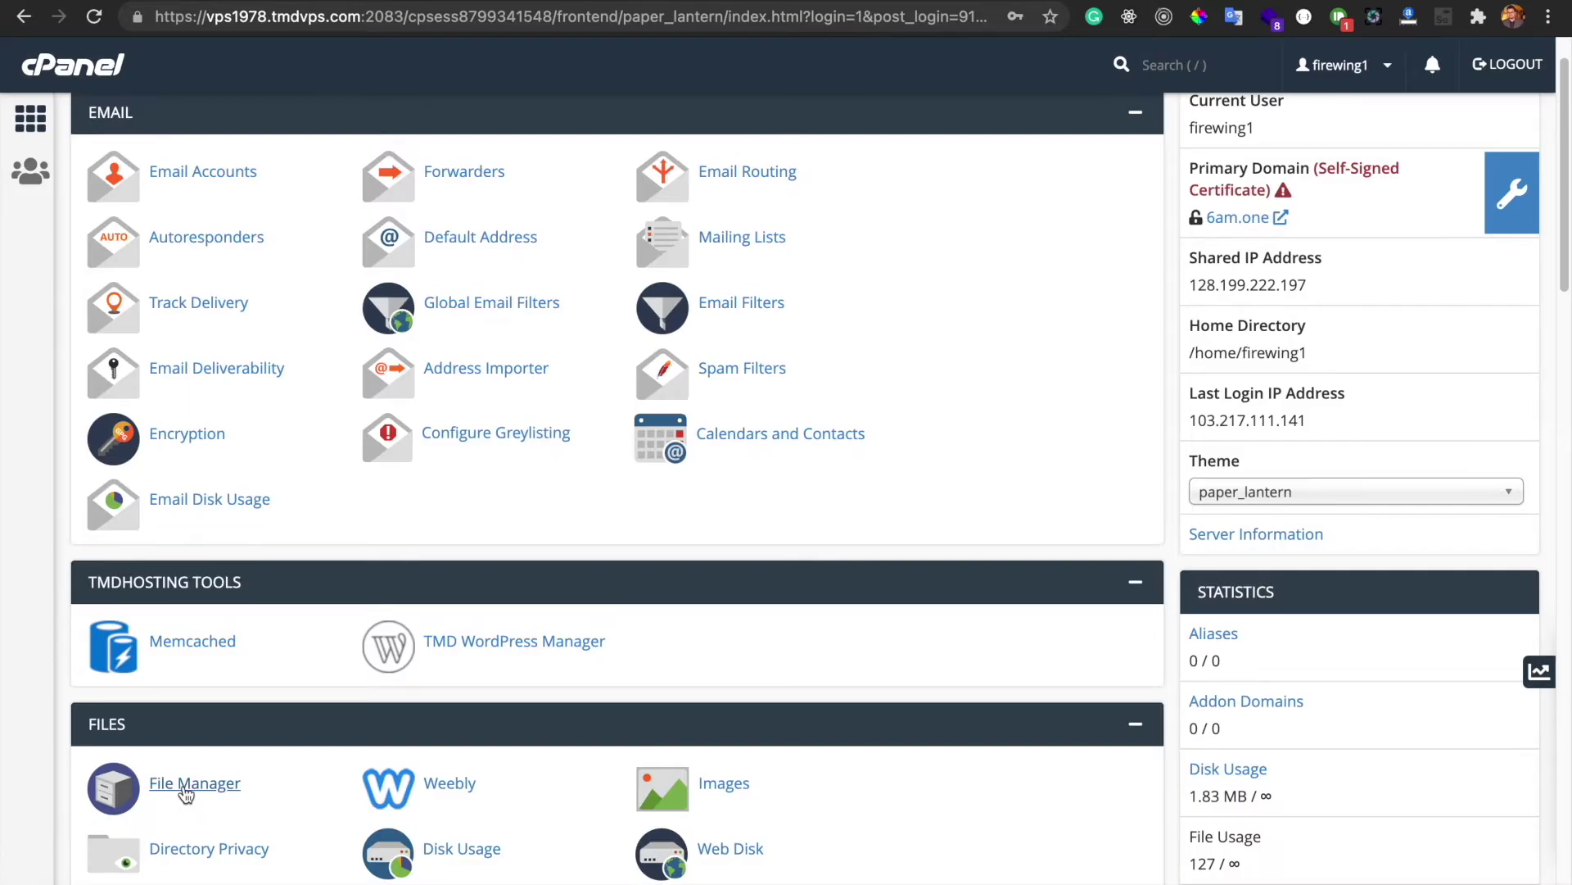
left_click(185, 786)
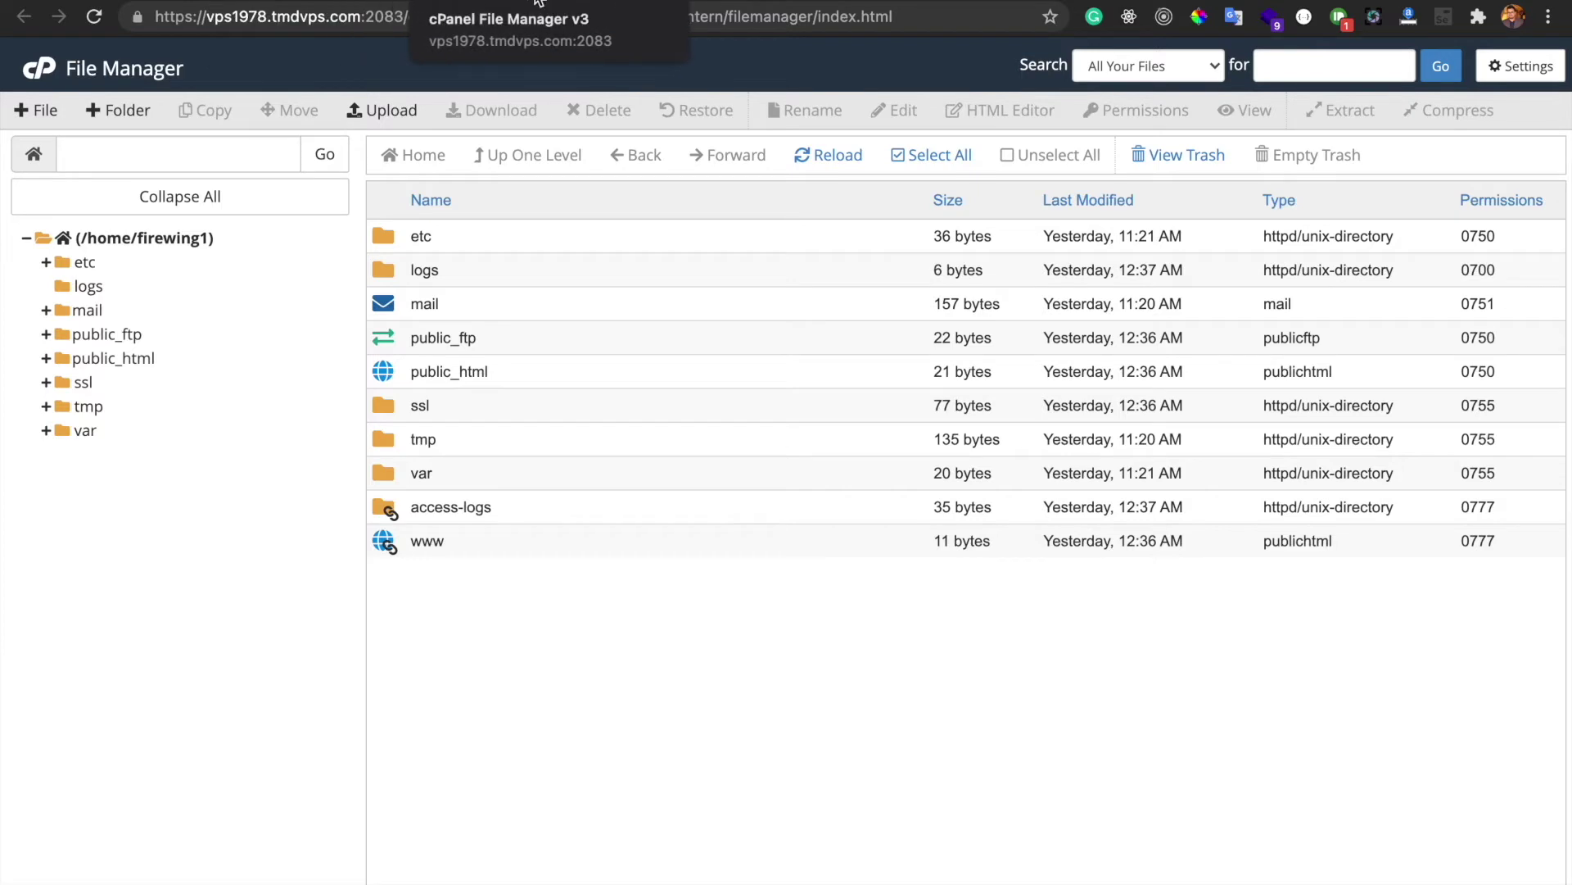
Check the 6am.one site listing, then open public_html and select its cgi-bin folder
left_click(655, 2)
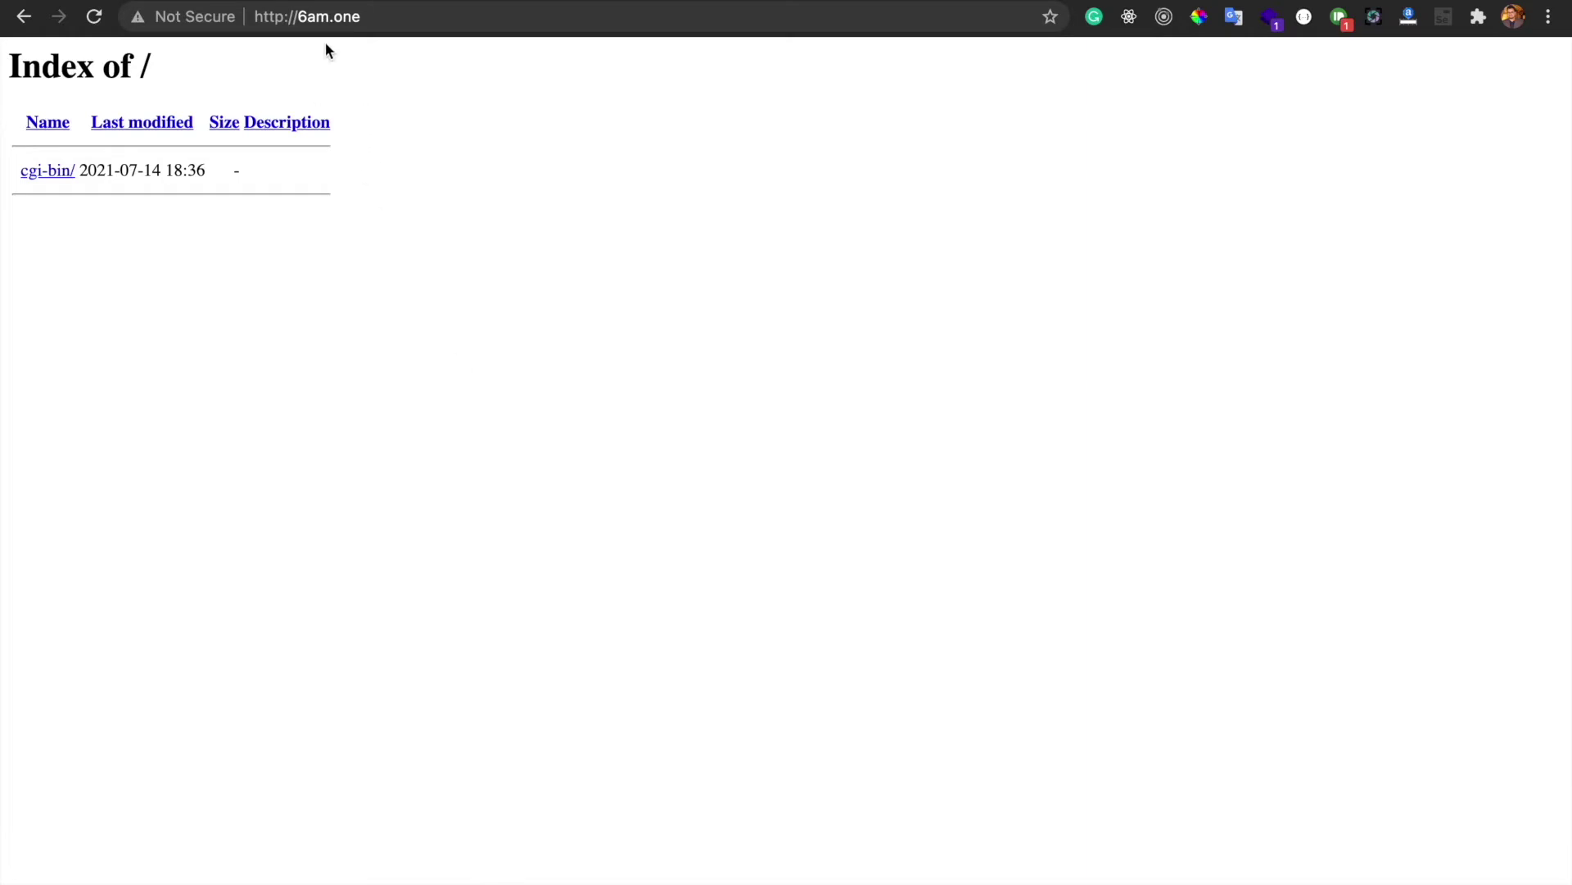
left_click_drag(298, 16, 364, 16)
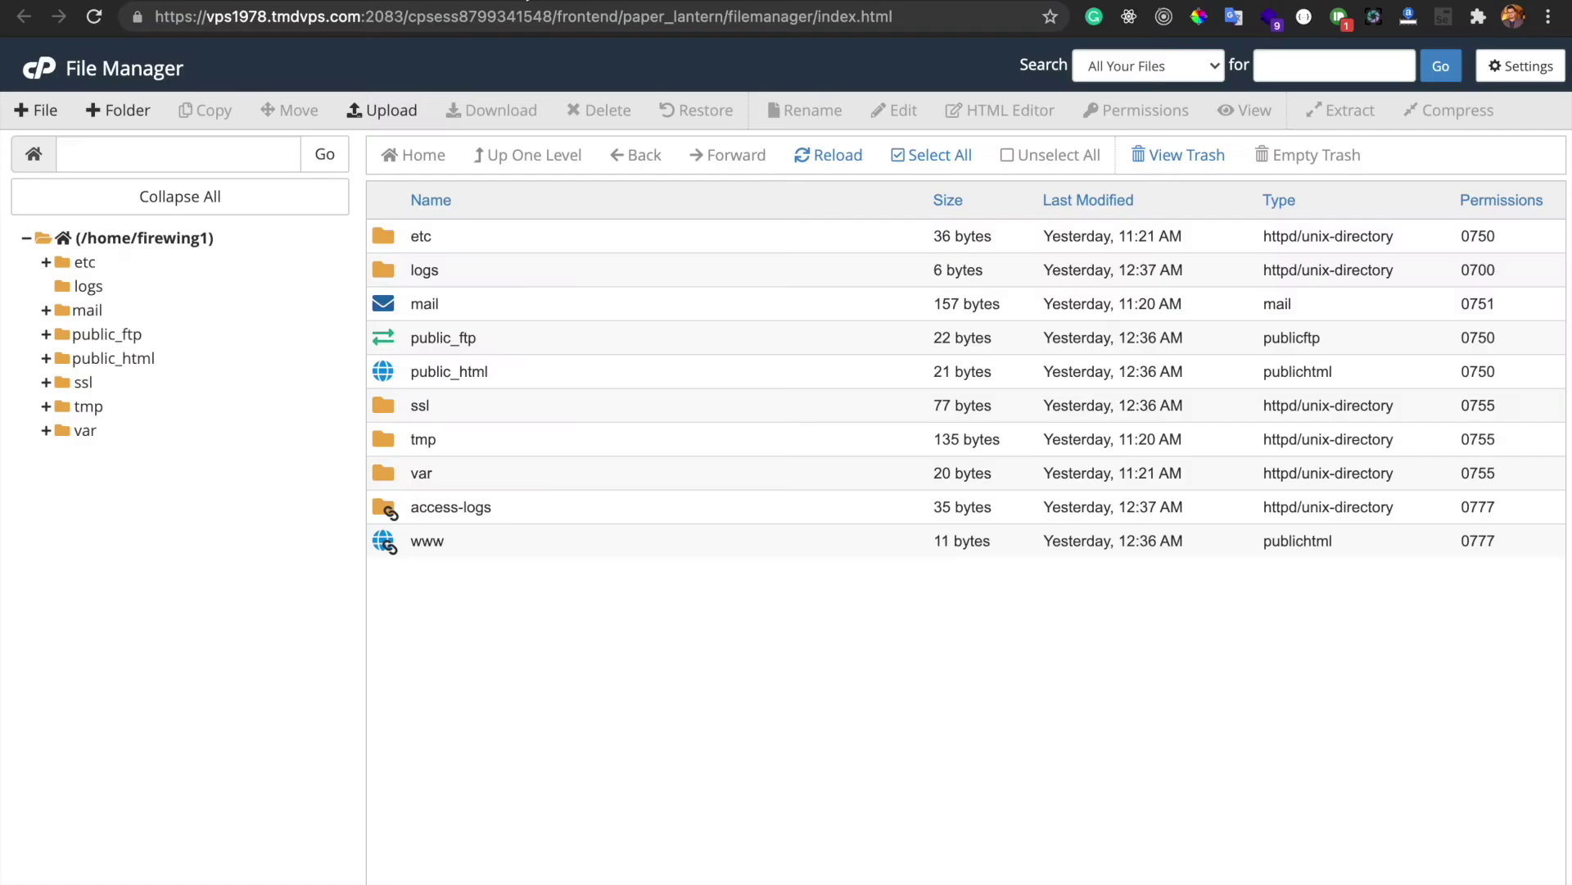
double_click(526, 373)
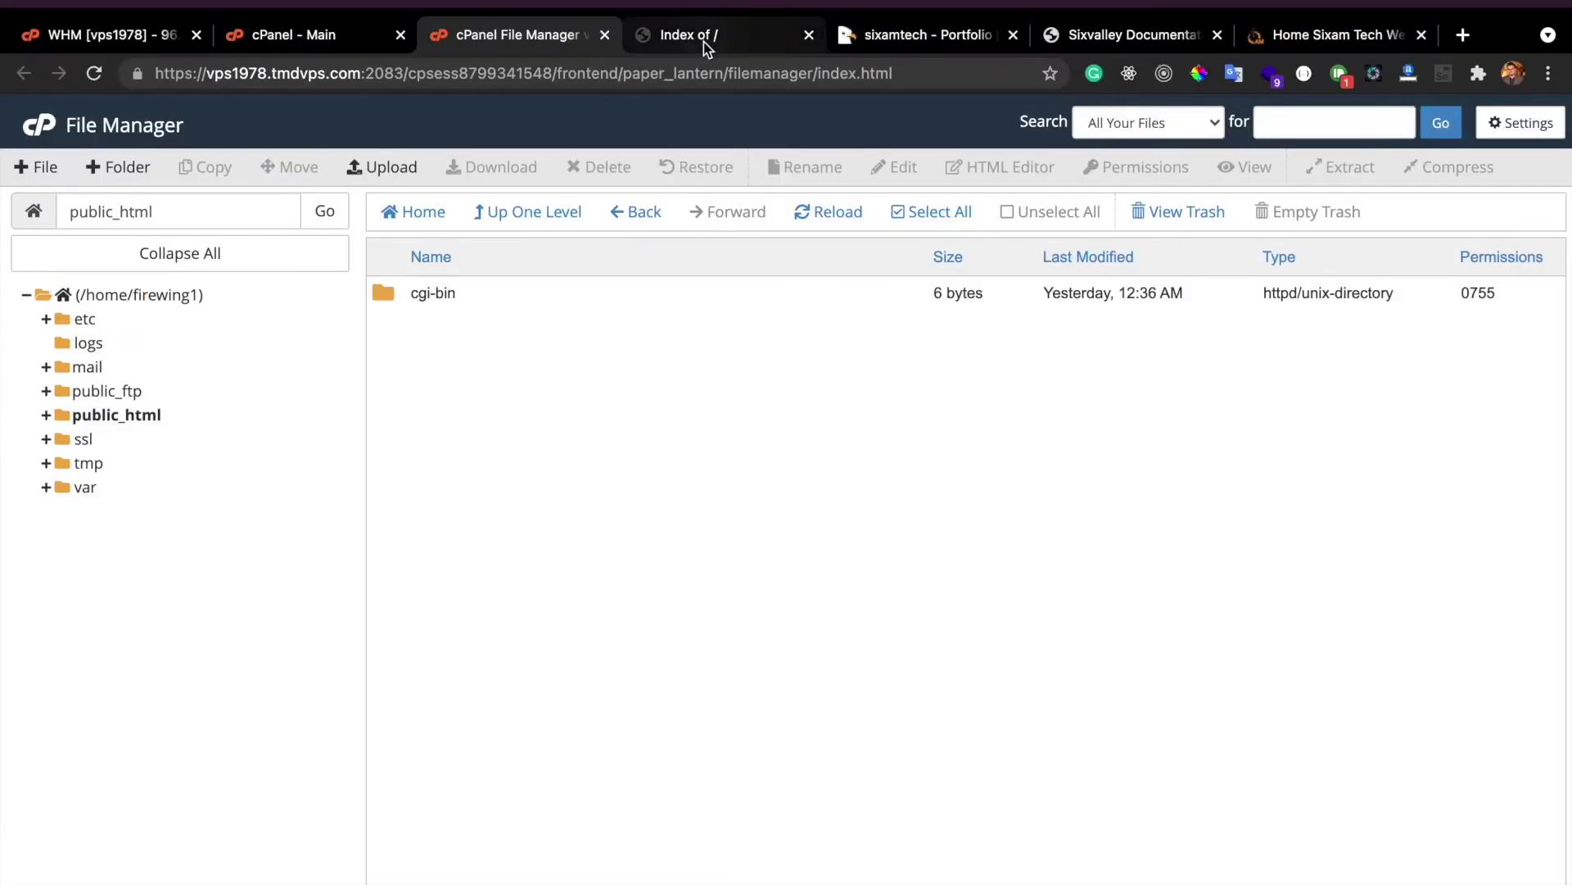
left_click(704, 41)
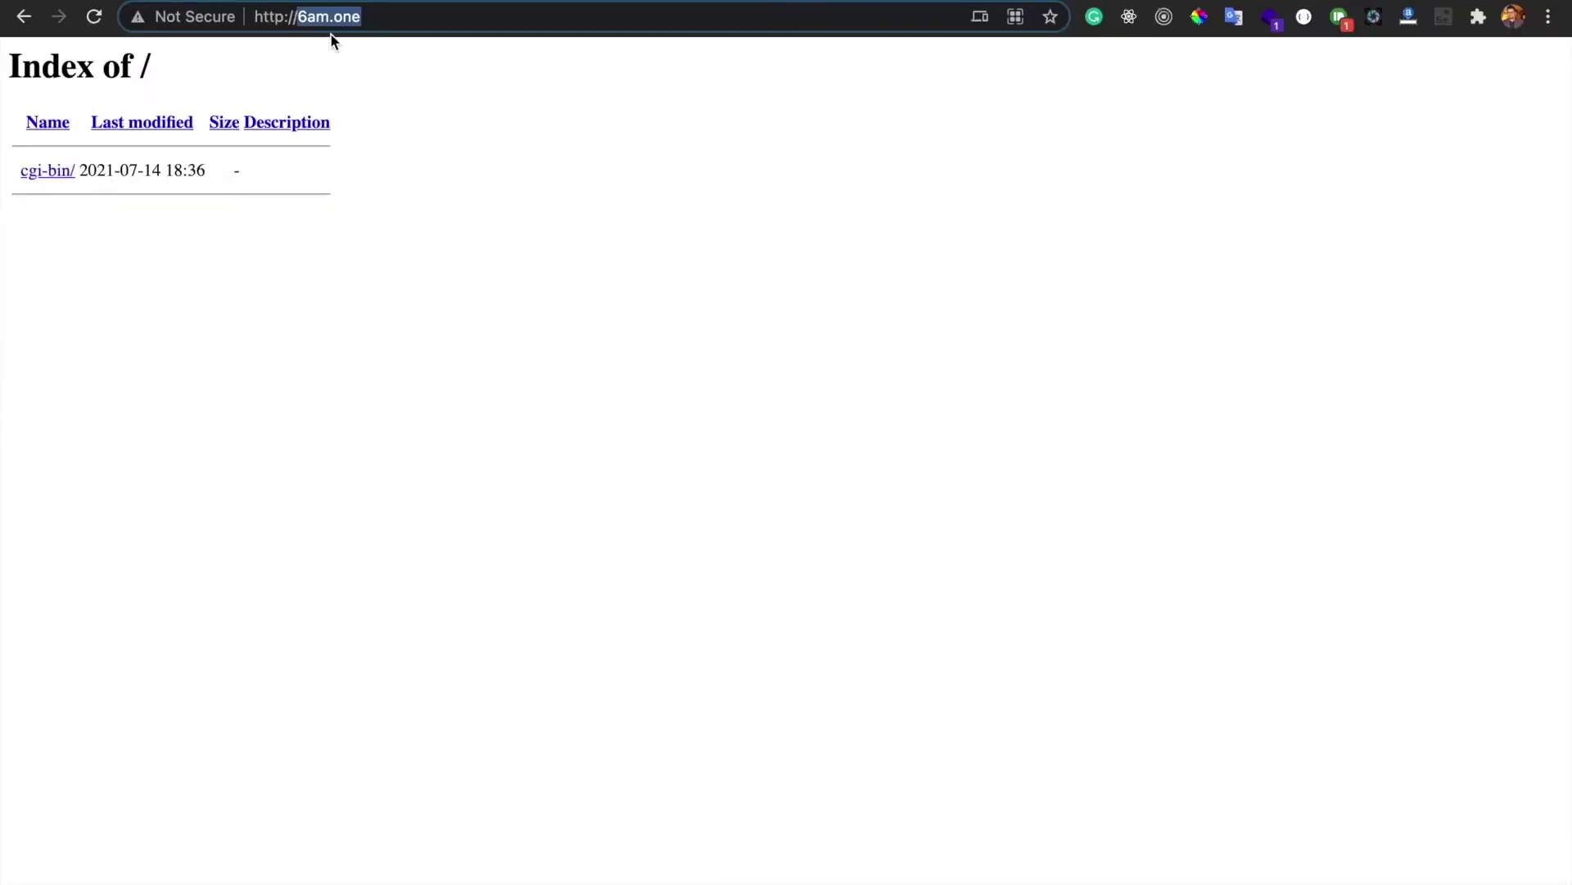
left_click(548, 4)
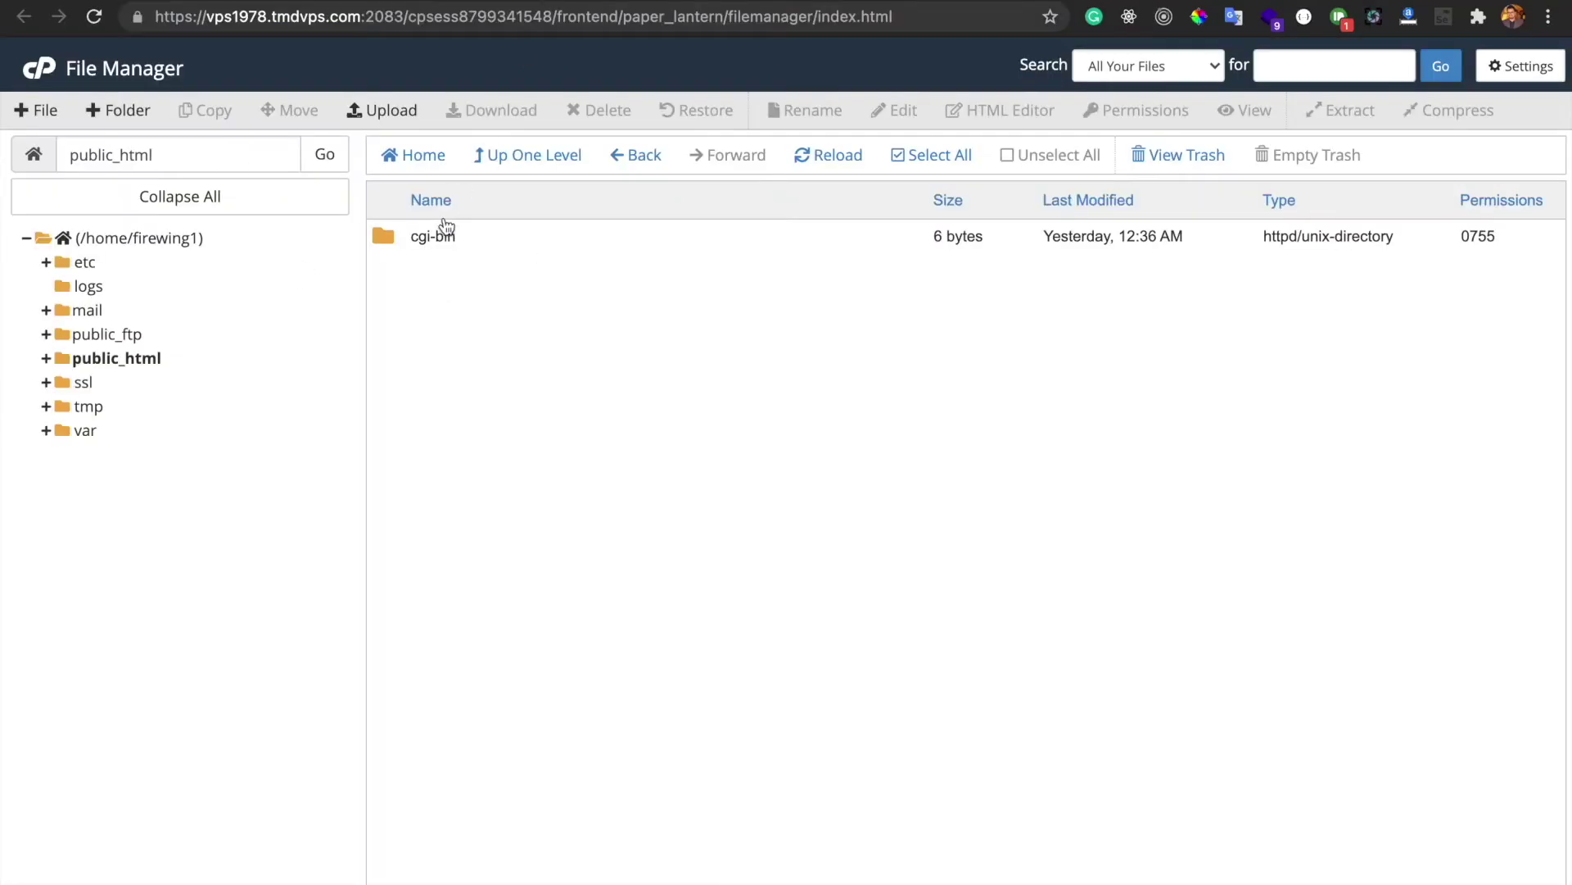
left_click(454, 235)
Delete the cgi-bin folder from public_html
right_click(454, 235)
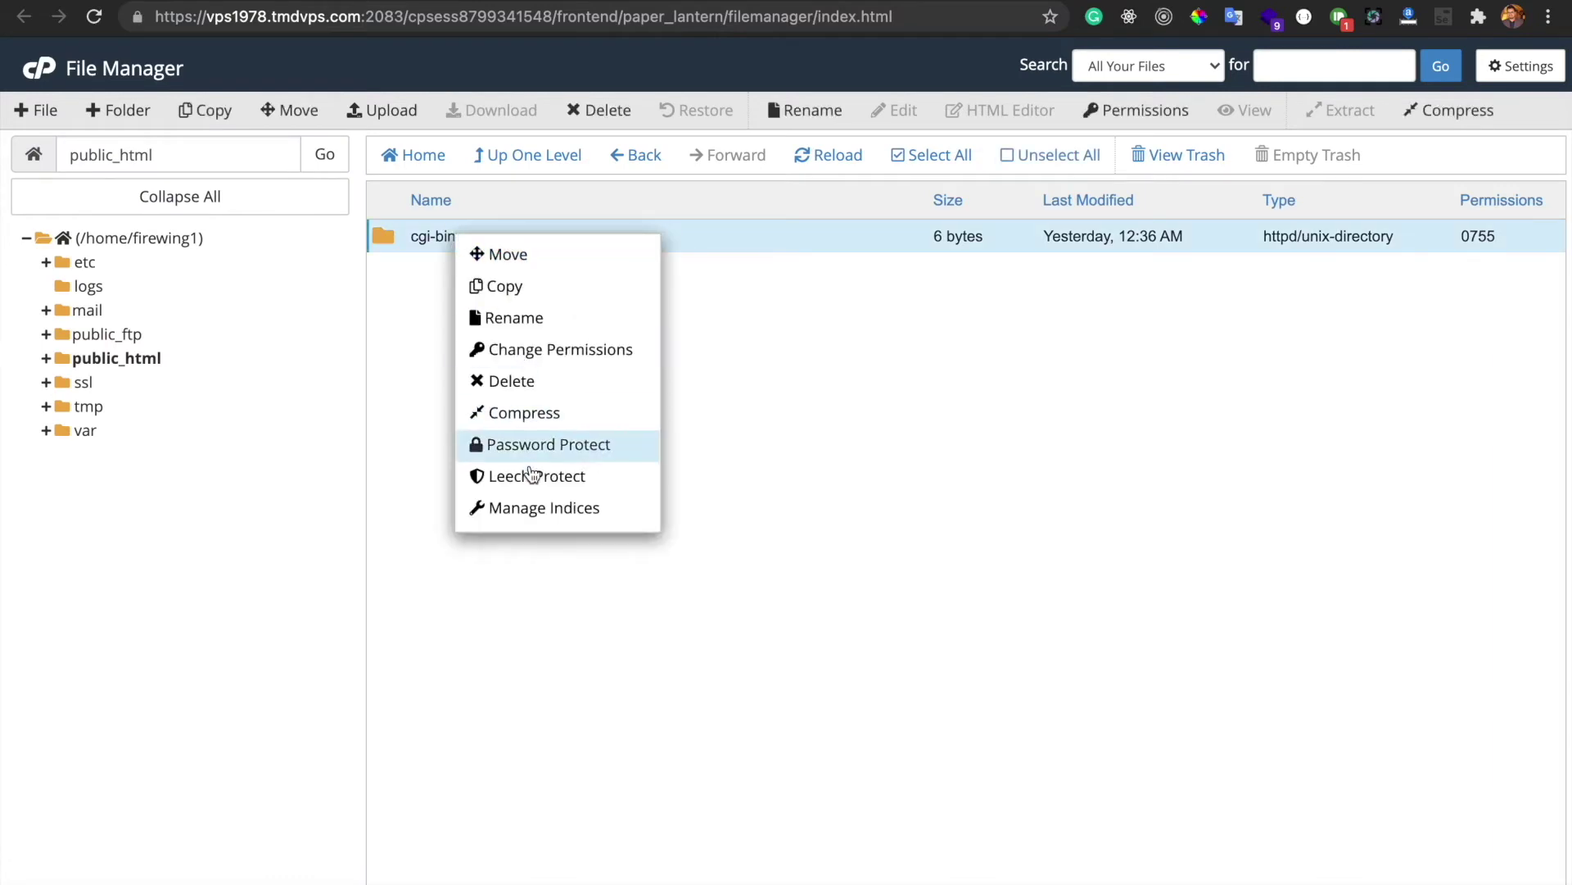
left_click(509, 380)
left_click(968, 554)
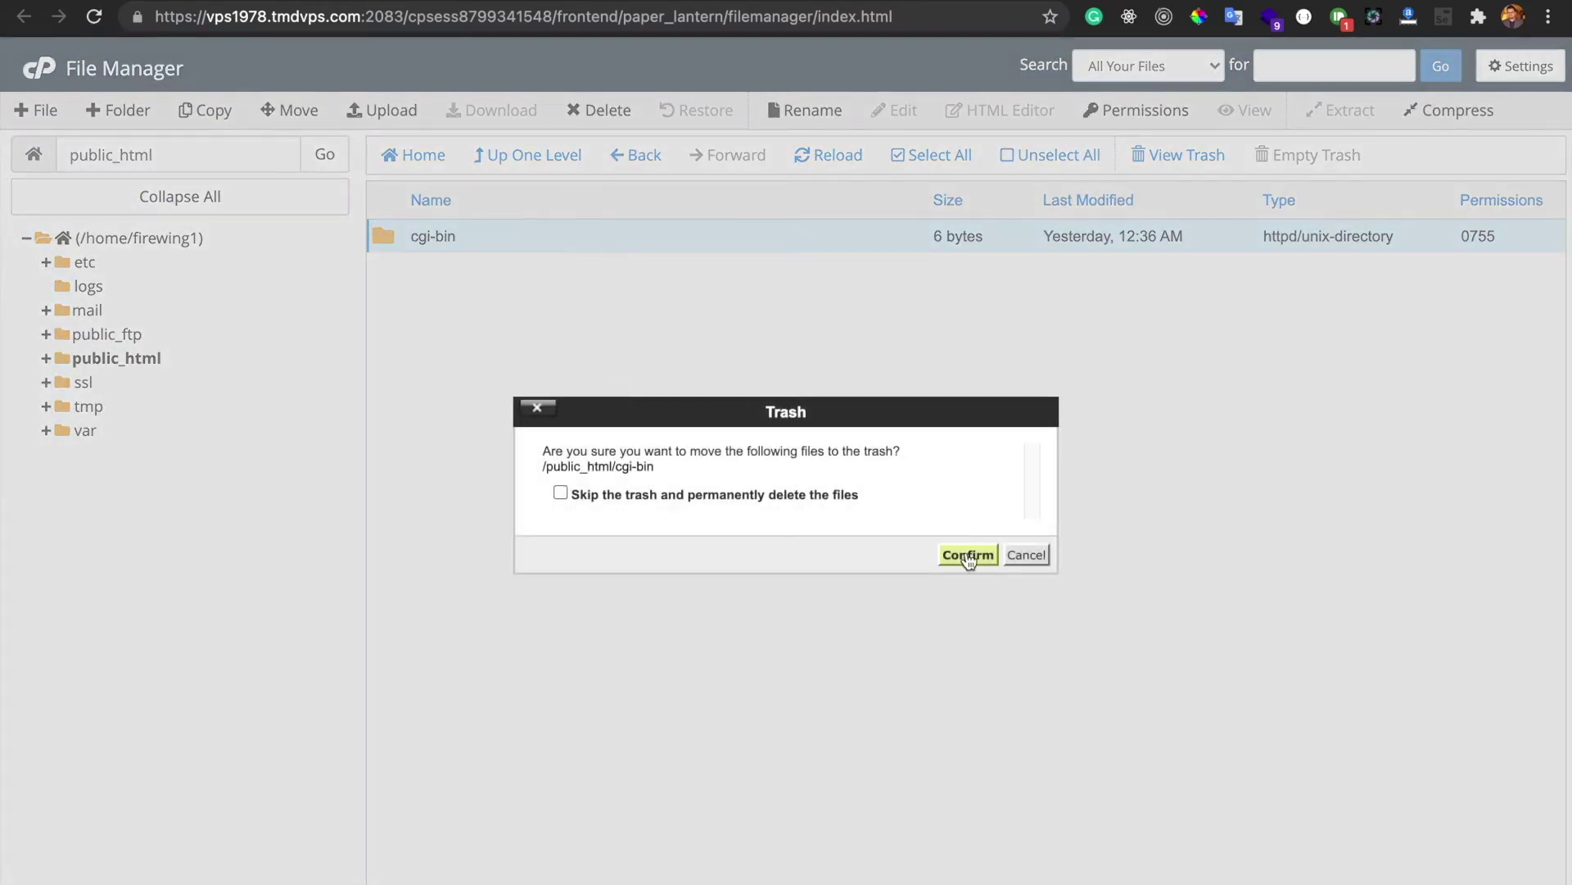
Reload 6am.one to confirm its index is empty, then go back to the CodeCanyon portfolio
key("ctrl+Tab")
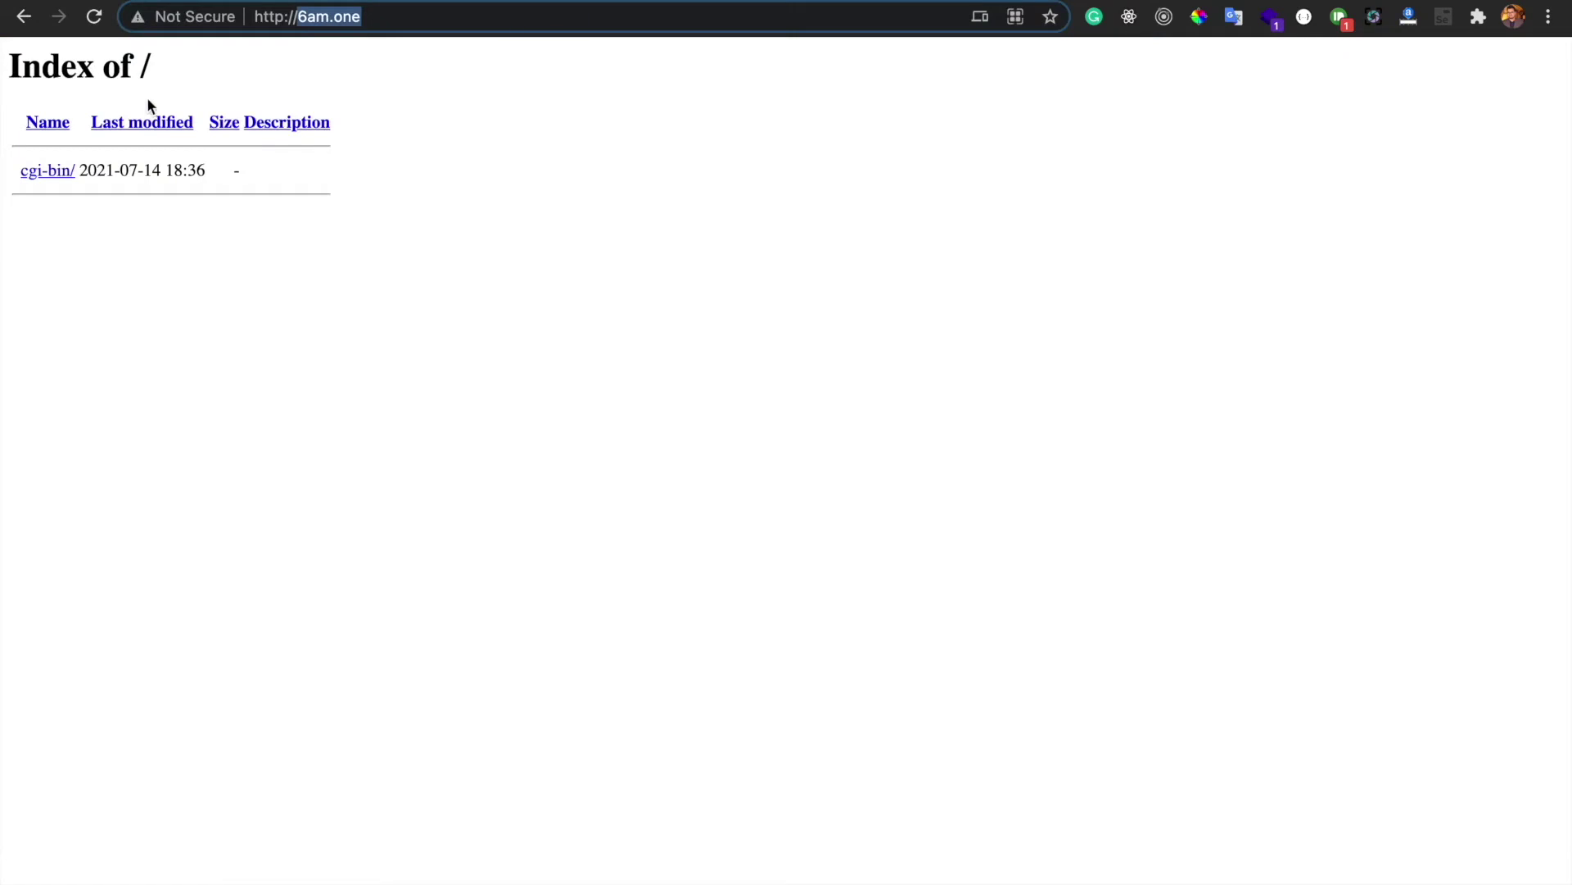
left_click(90, 28)
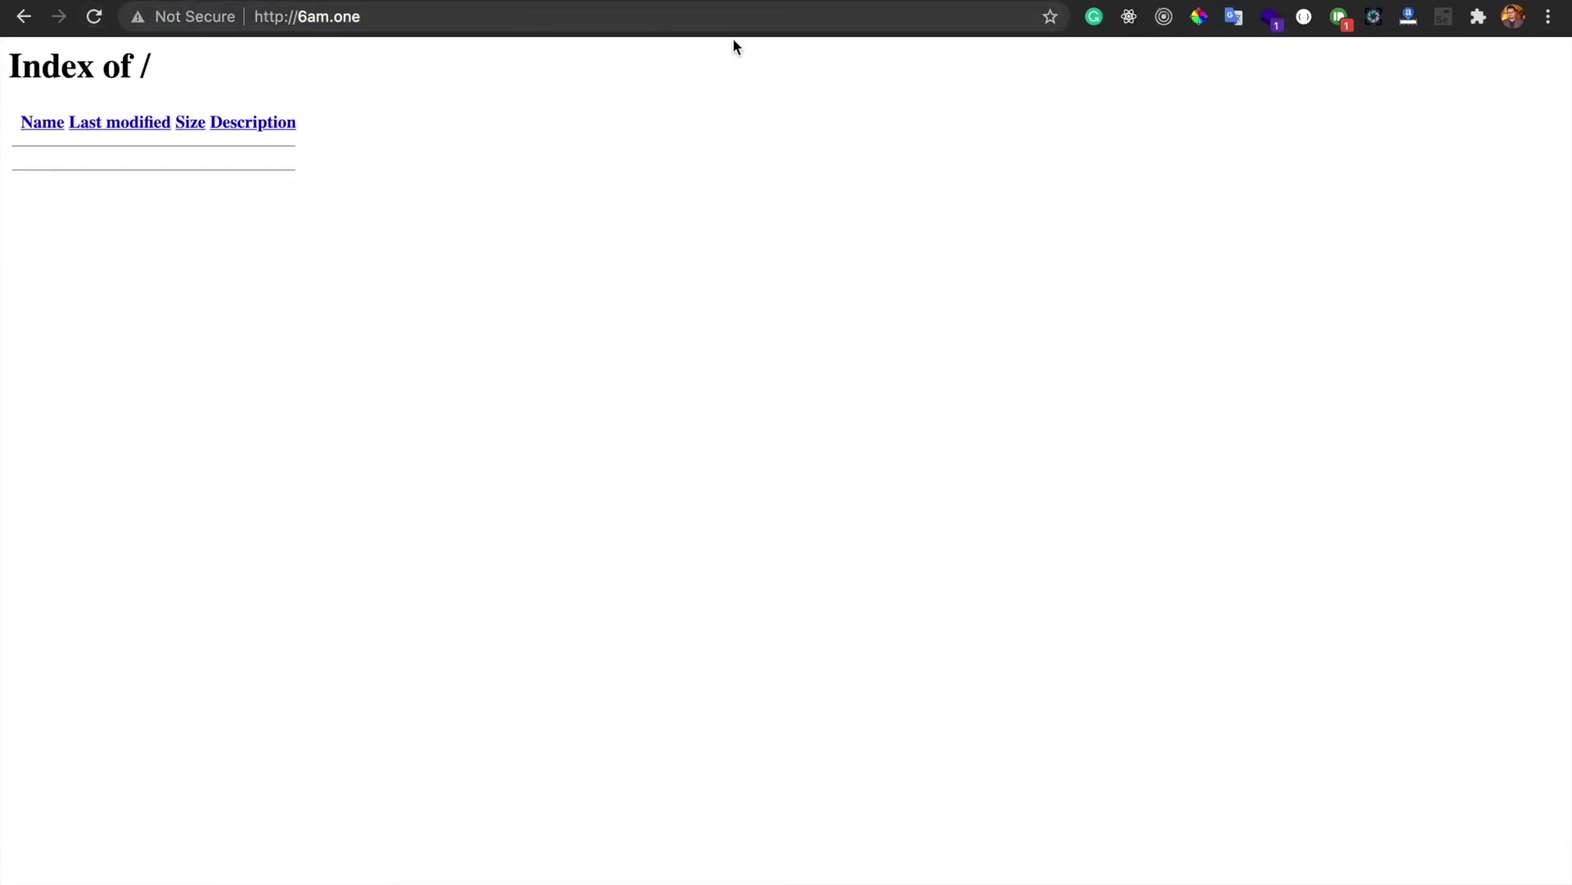
key("ctrl+Tab")
scroll(642, 446, "down", 1)
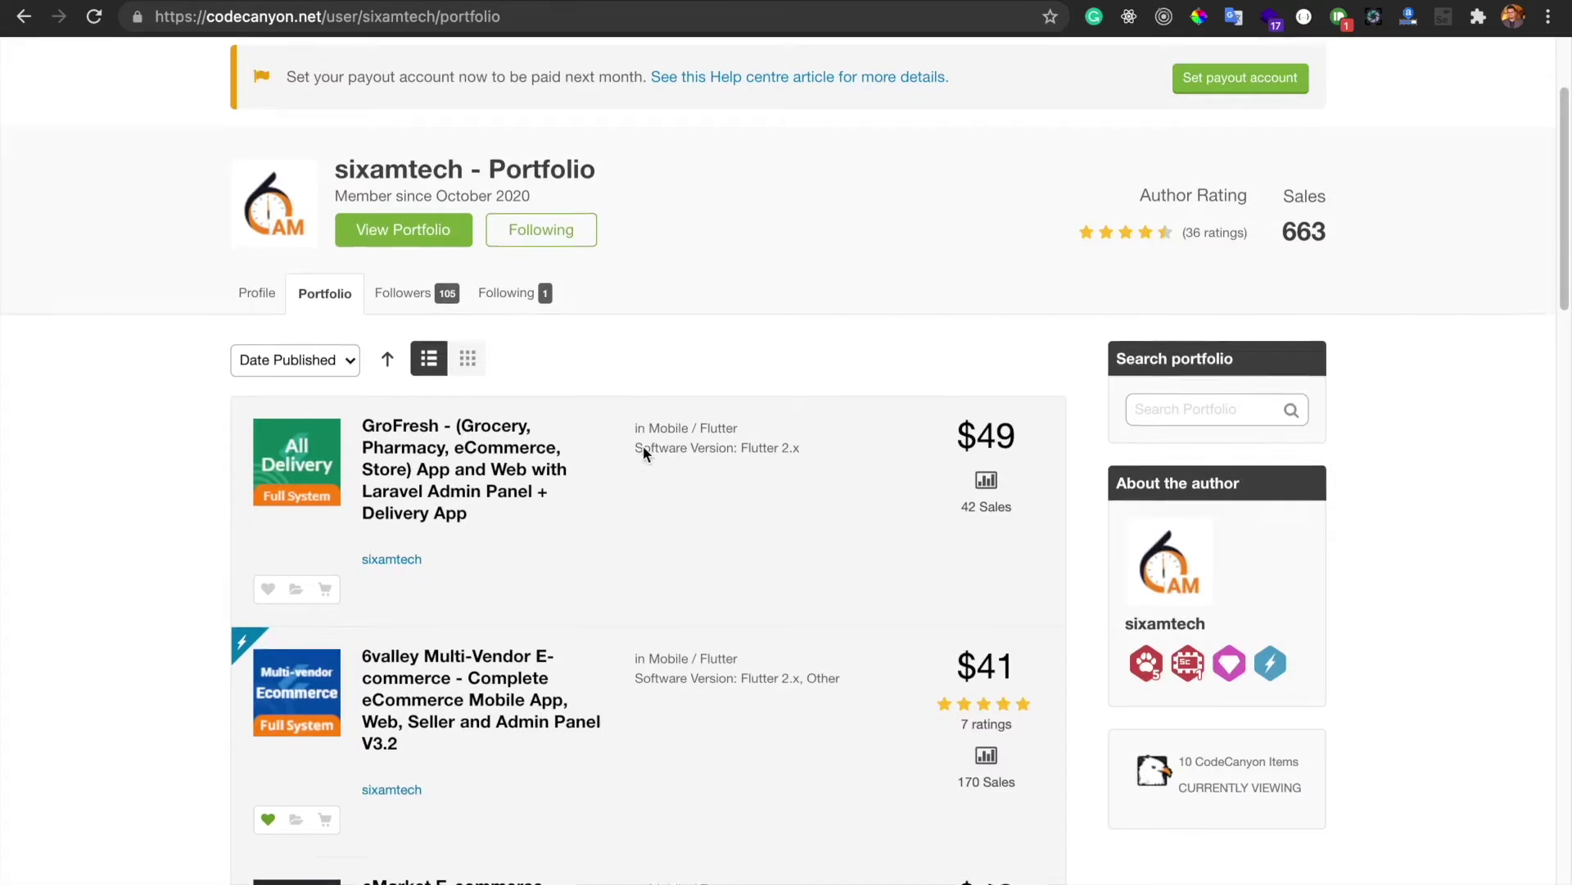
Scroll back up the CodeCanyon sixamtech portfolio page
scroll(711, 429, "up", 1)
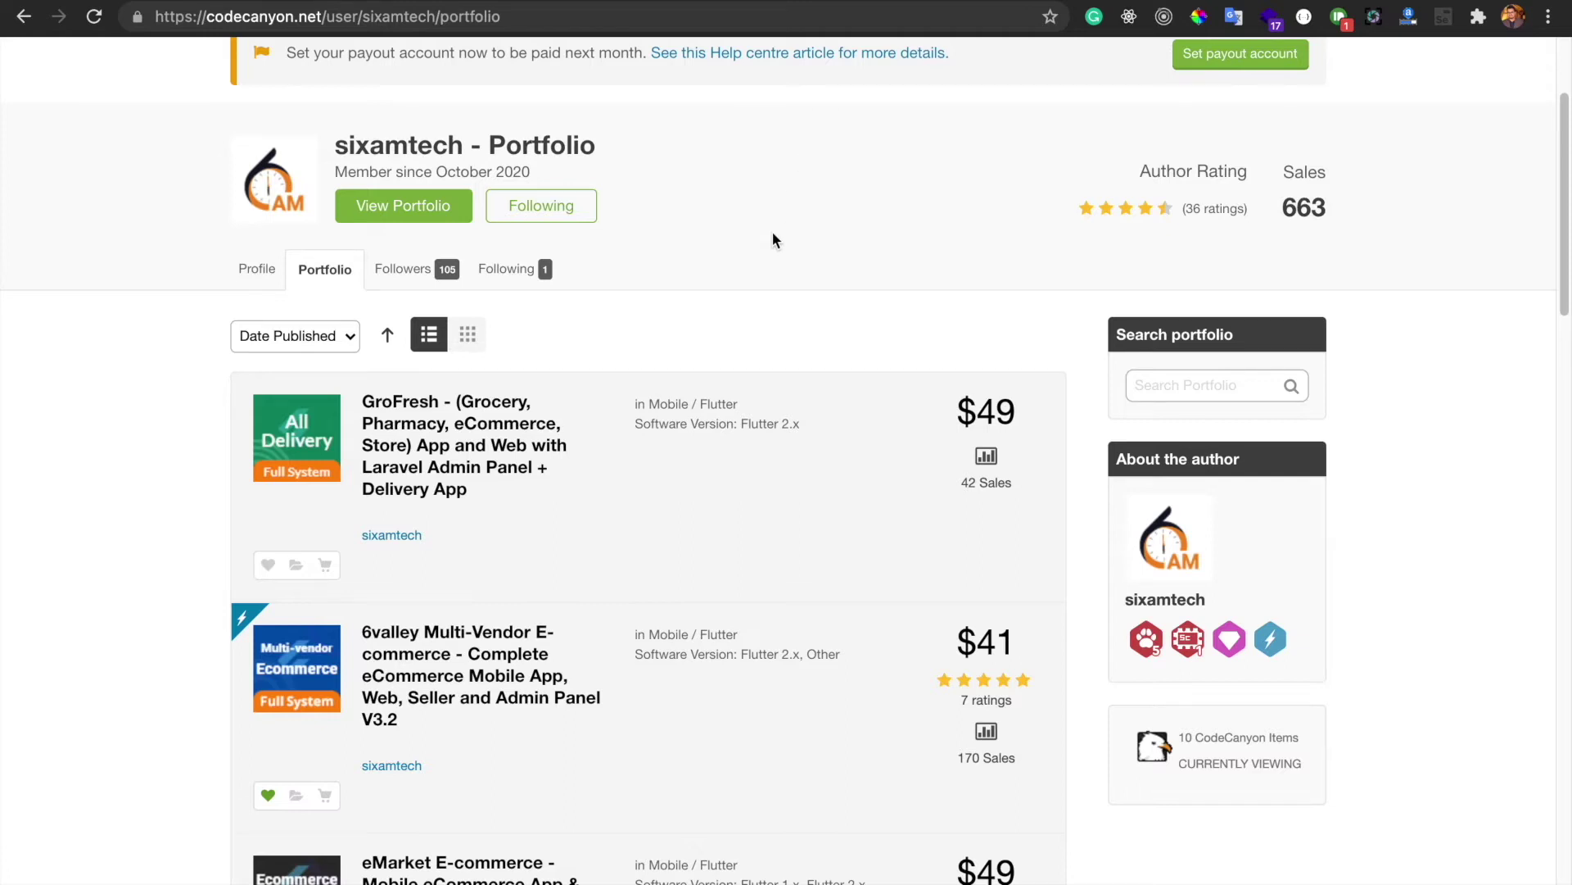
scroll(741, 155, "up", 1)
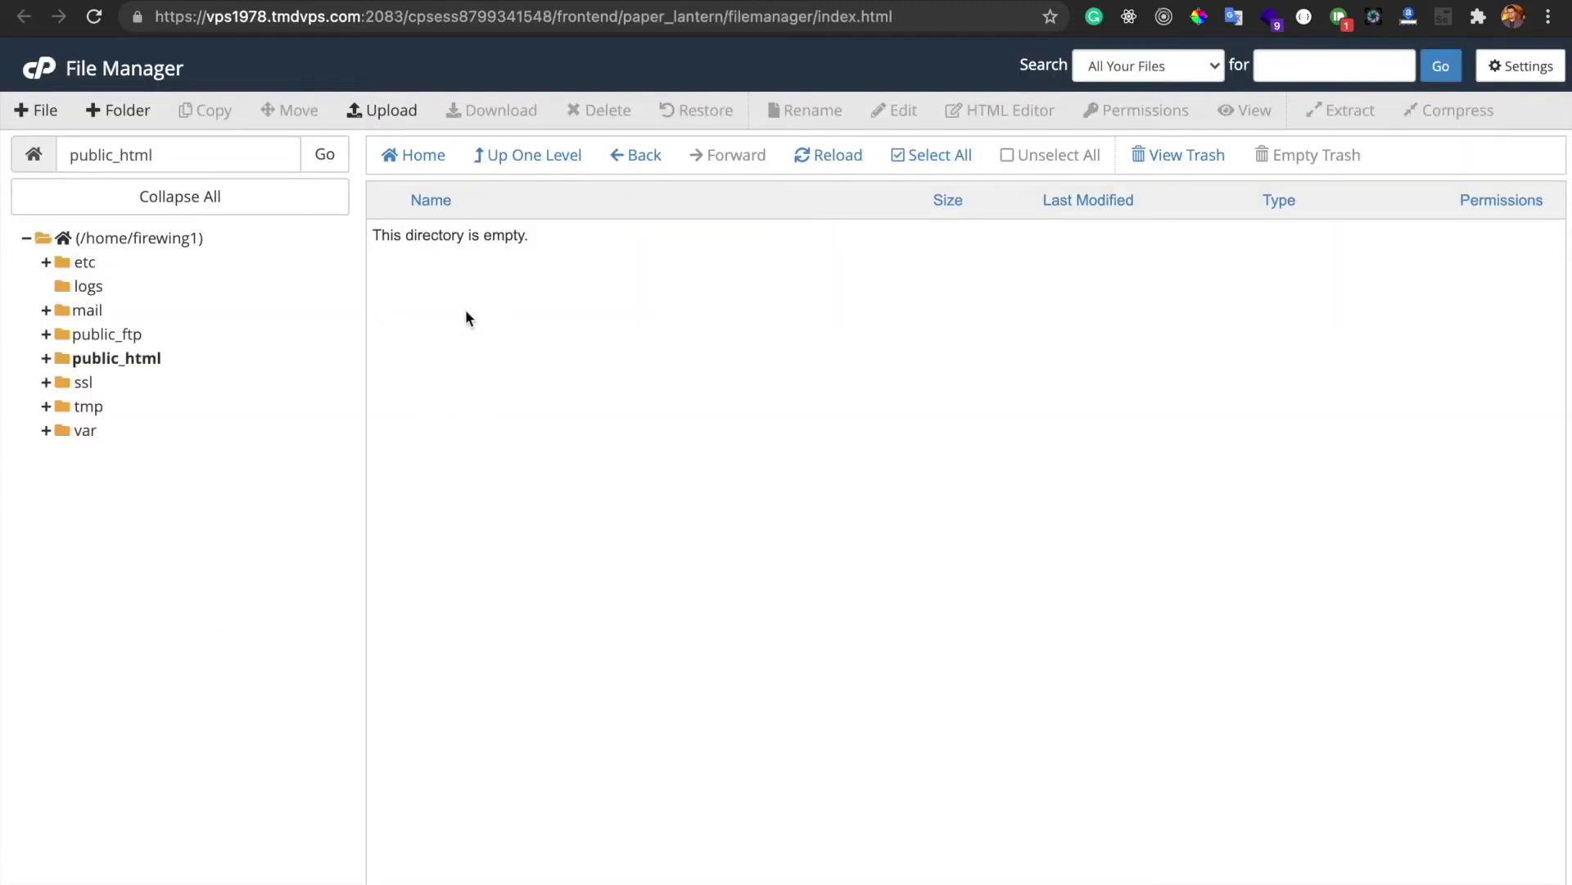
Upload Admin & Web New Install V3.2.zip from Downloads > codecanyon into public_html
left_click(378, 115)
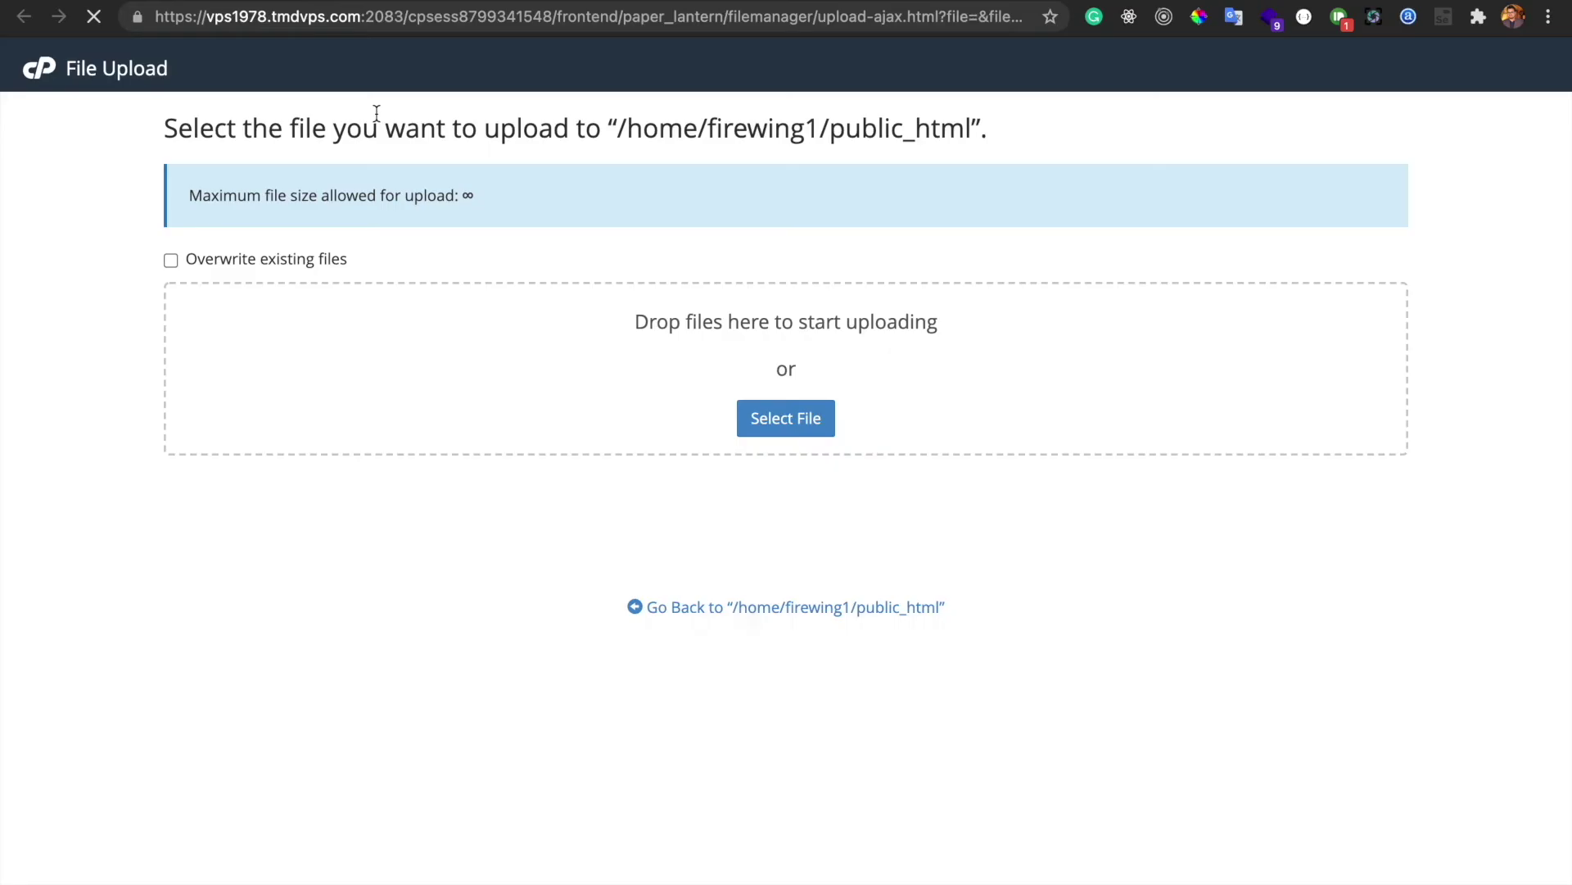
left_click(799, 424)
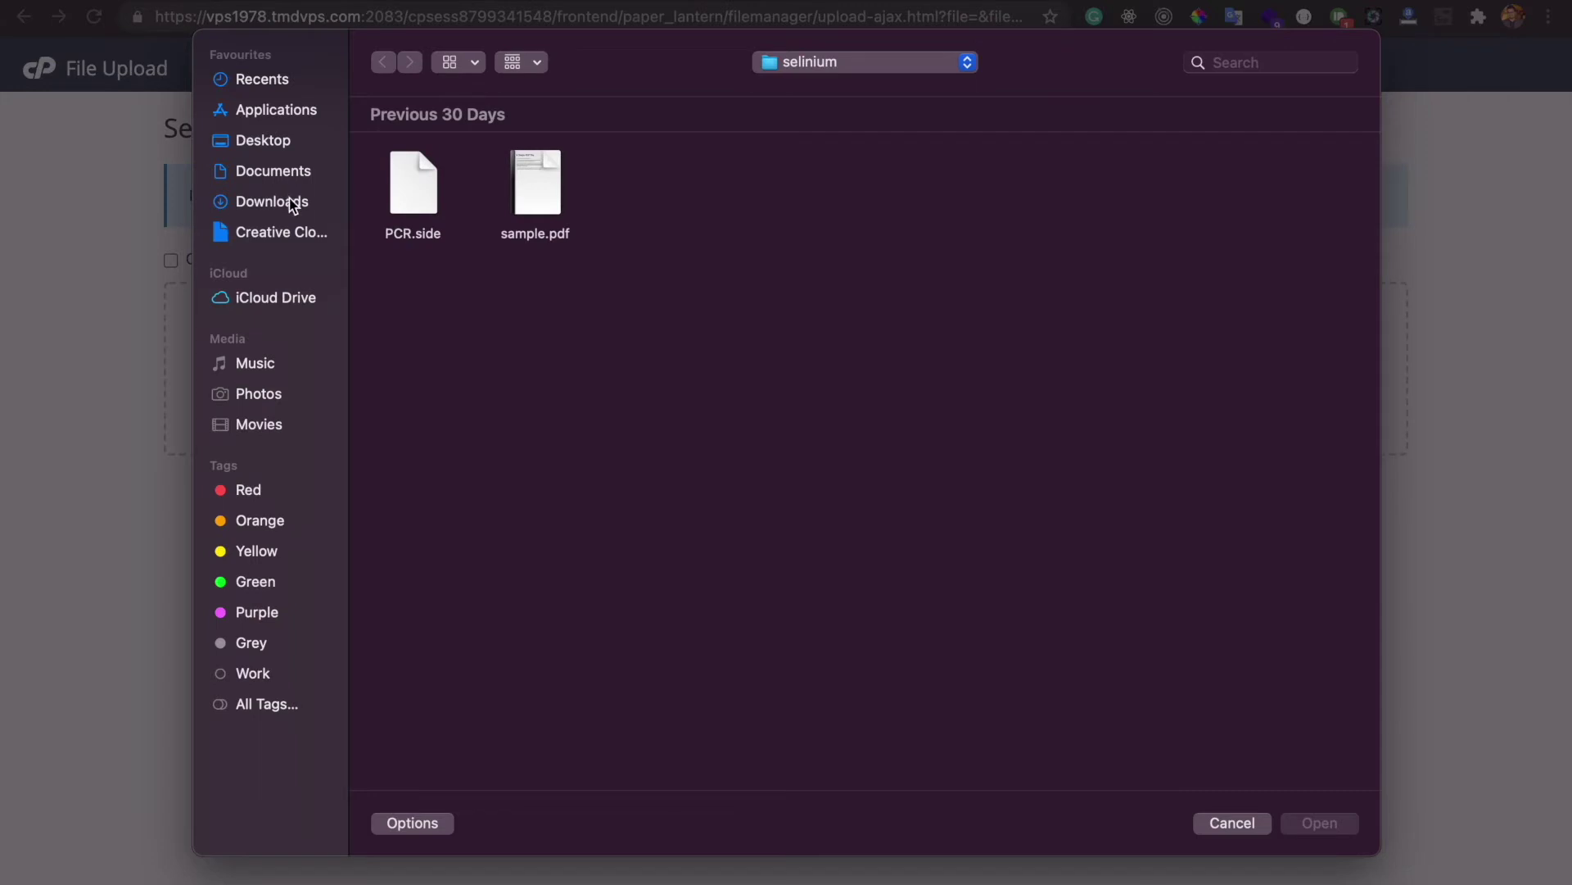
left_click(291, 201)
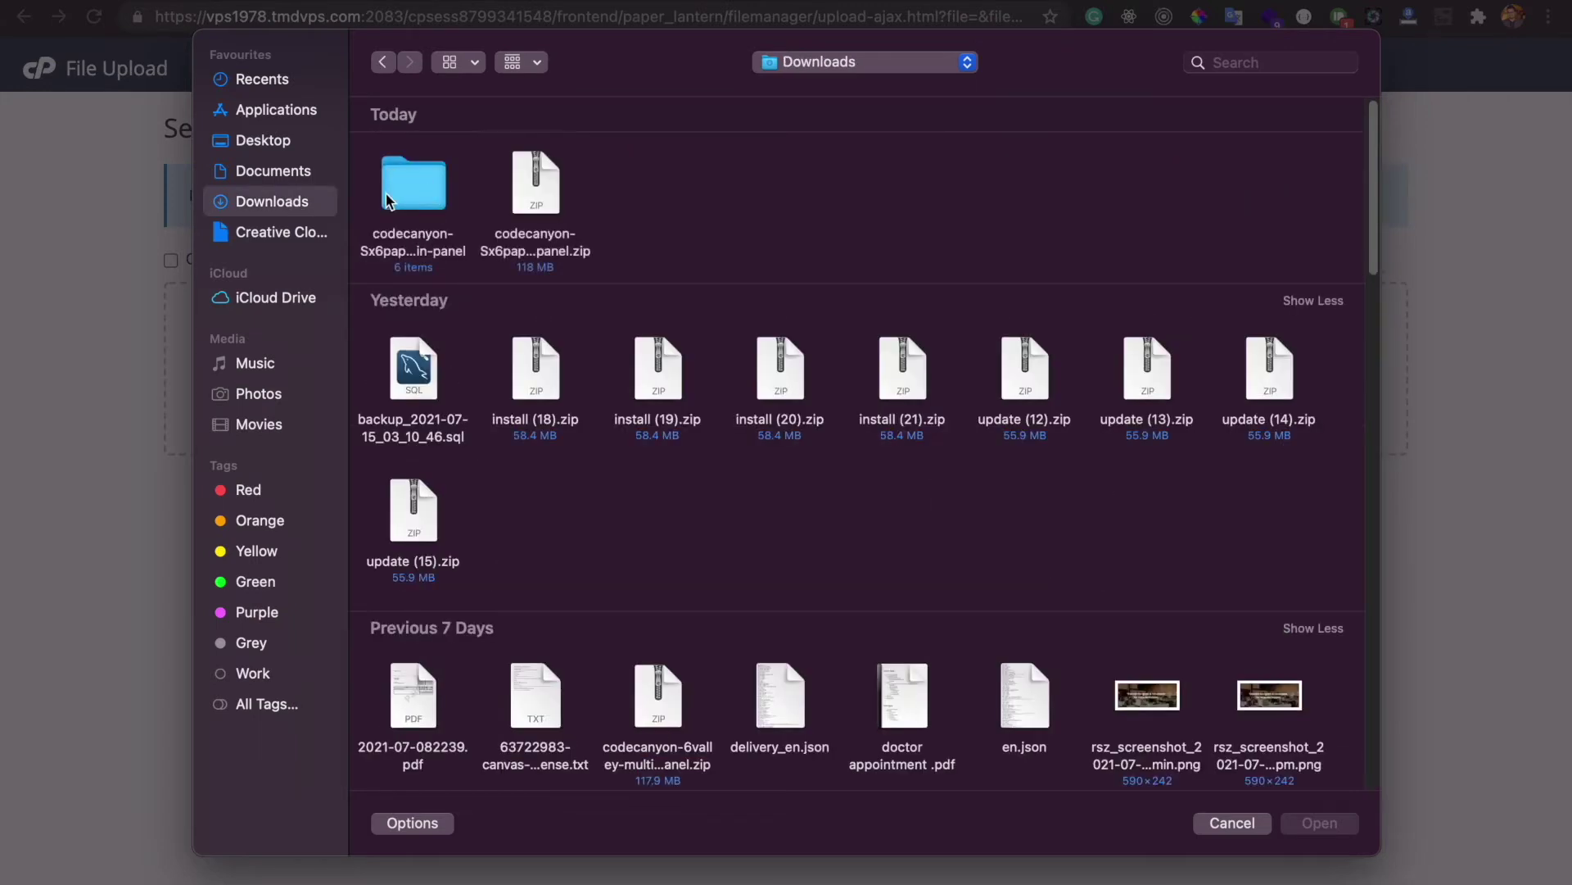
double_click(414, 184)
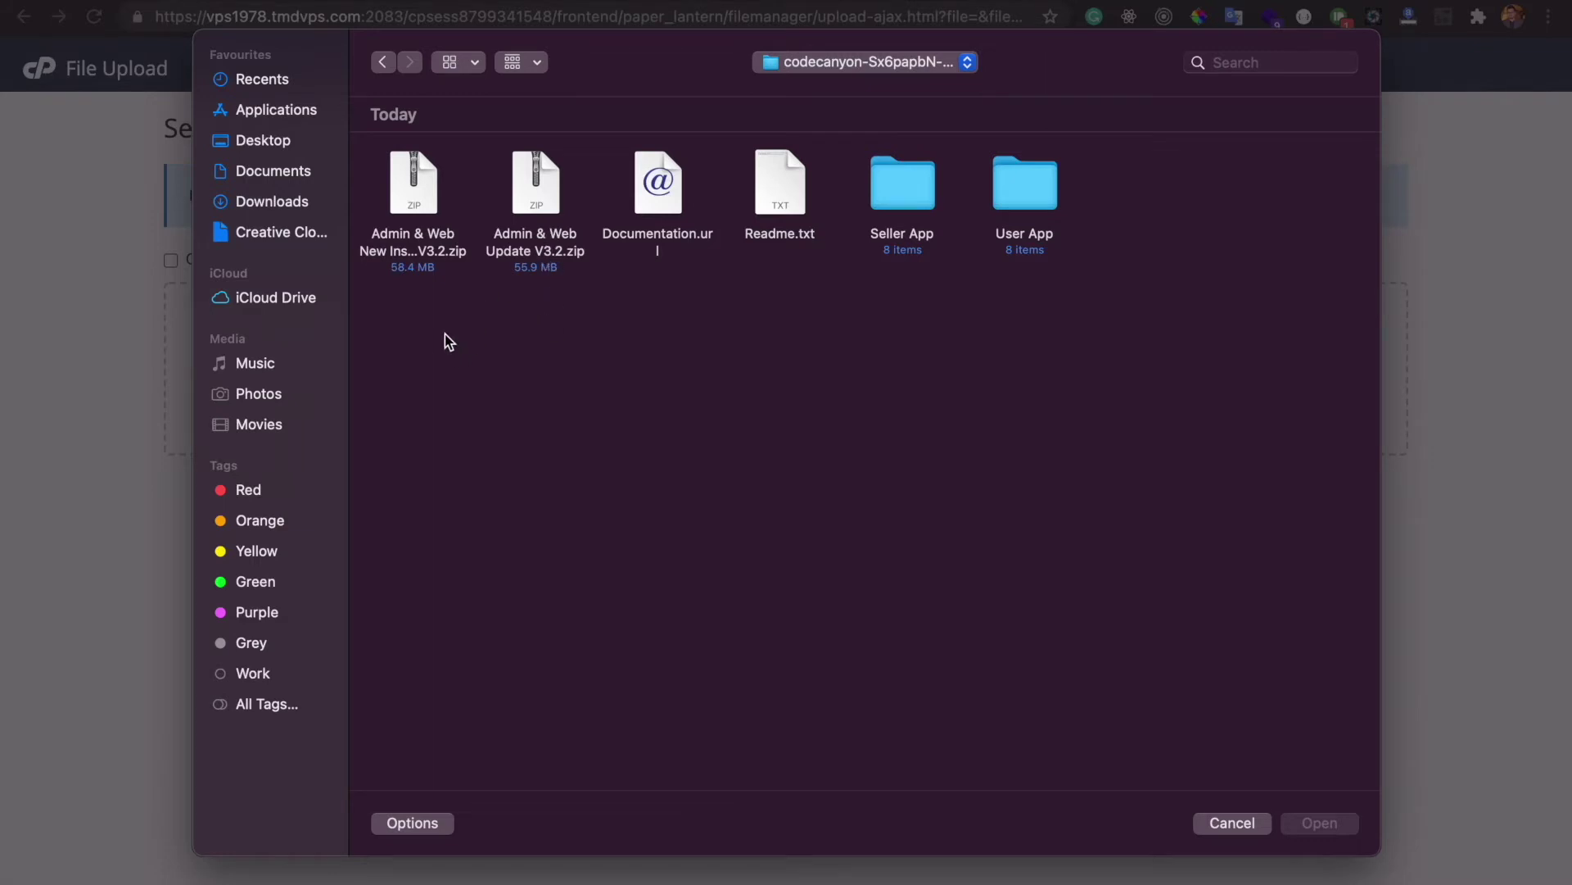
left_click(415, 203)
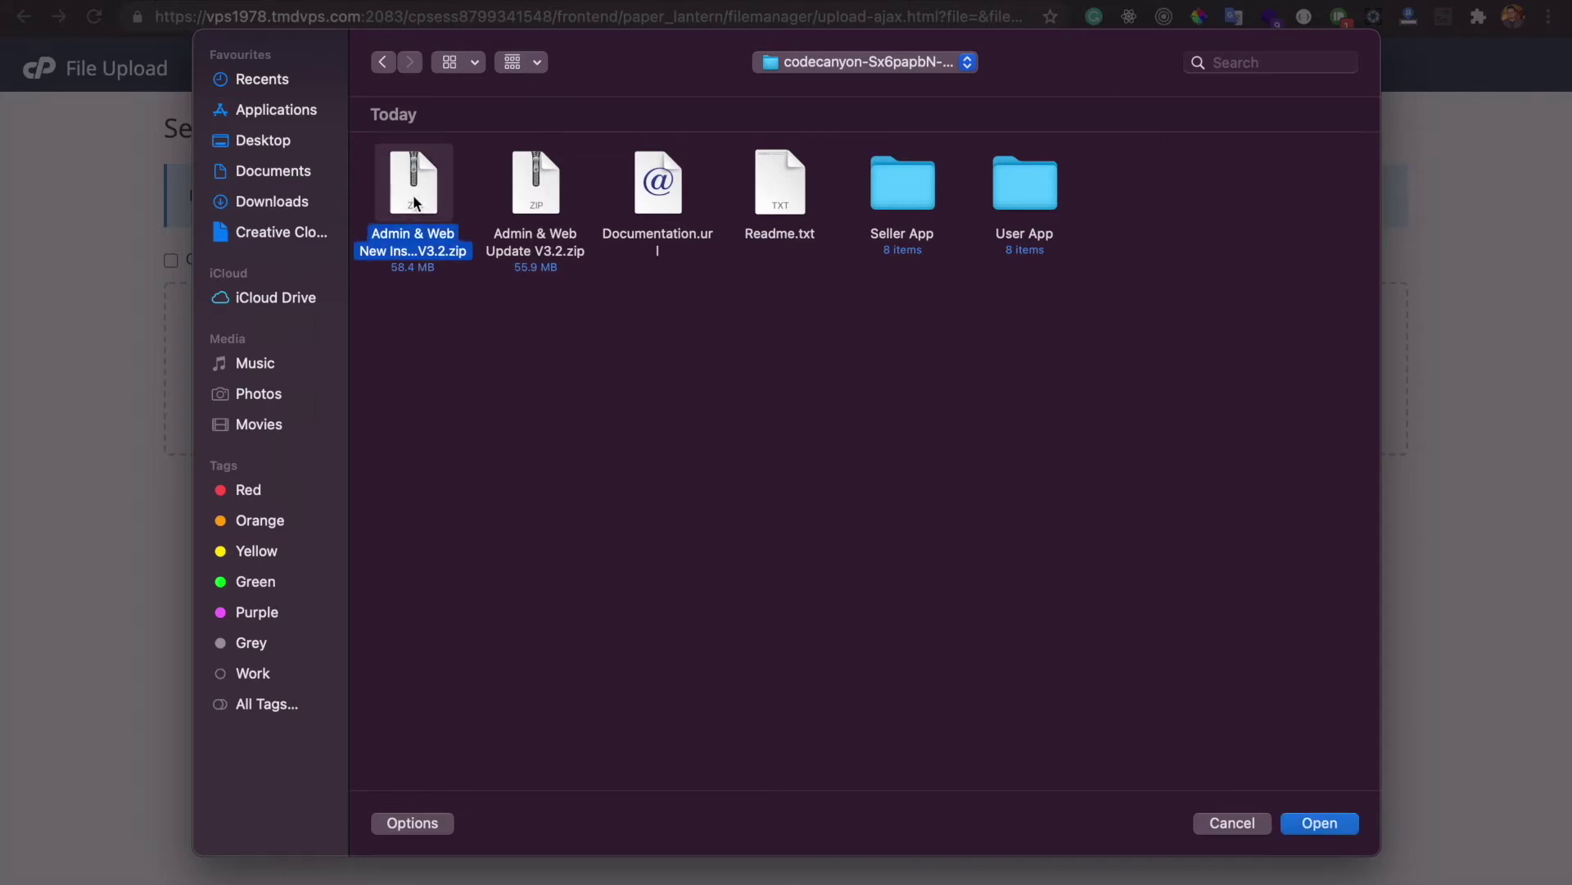
left_click(1320, 824)
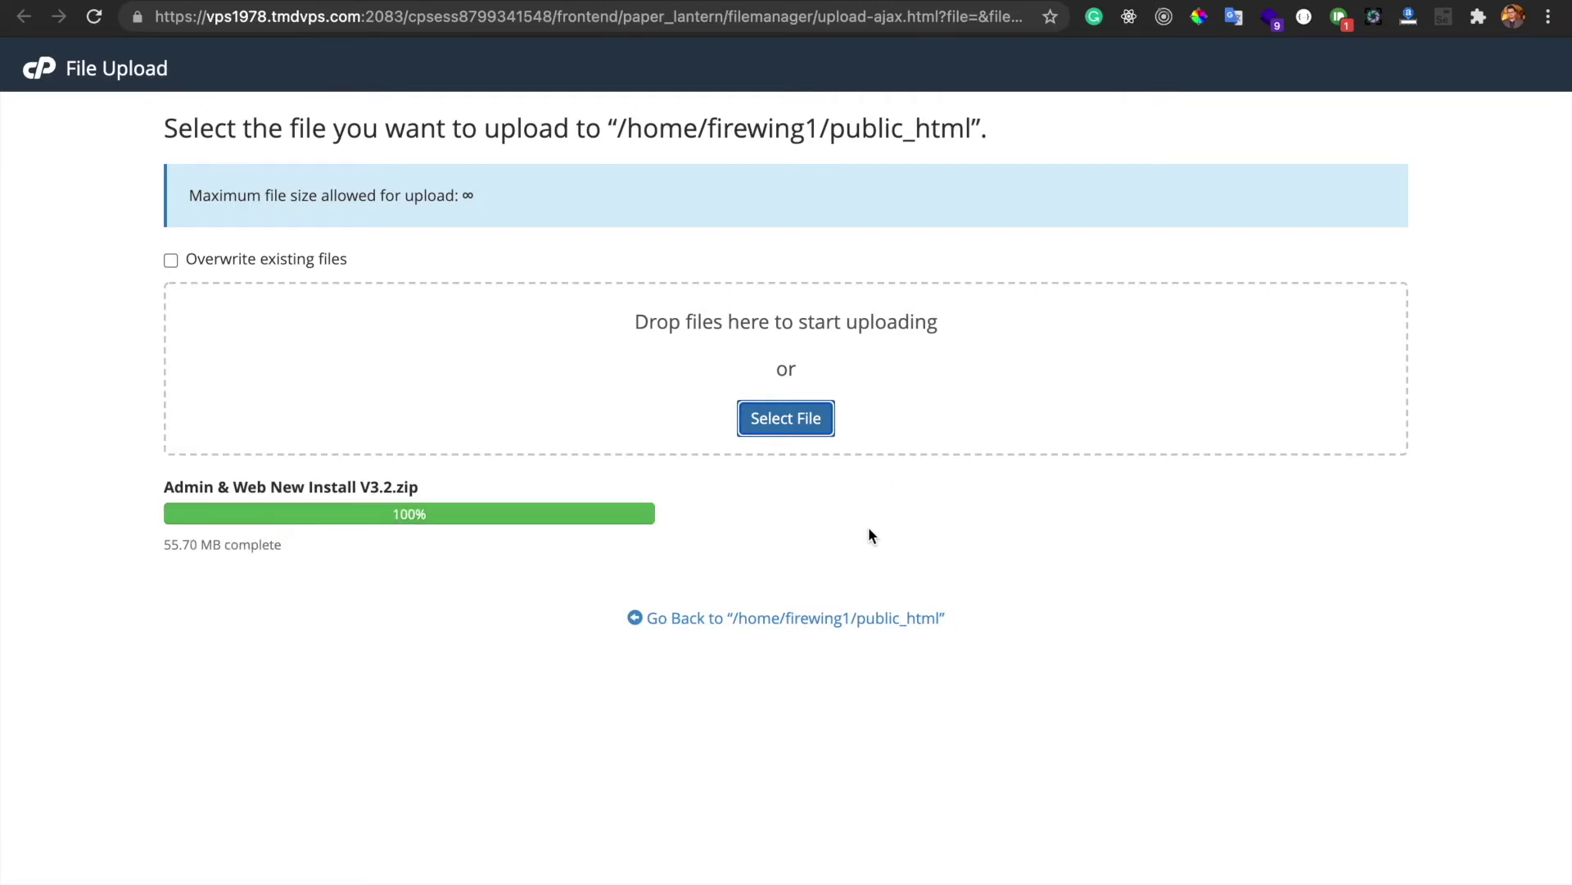
left_click(716, 620)
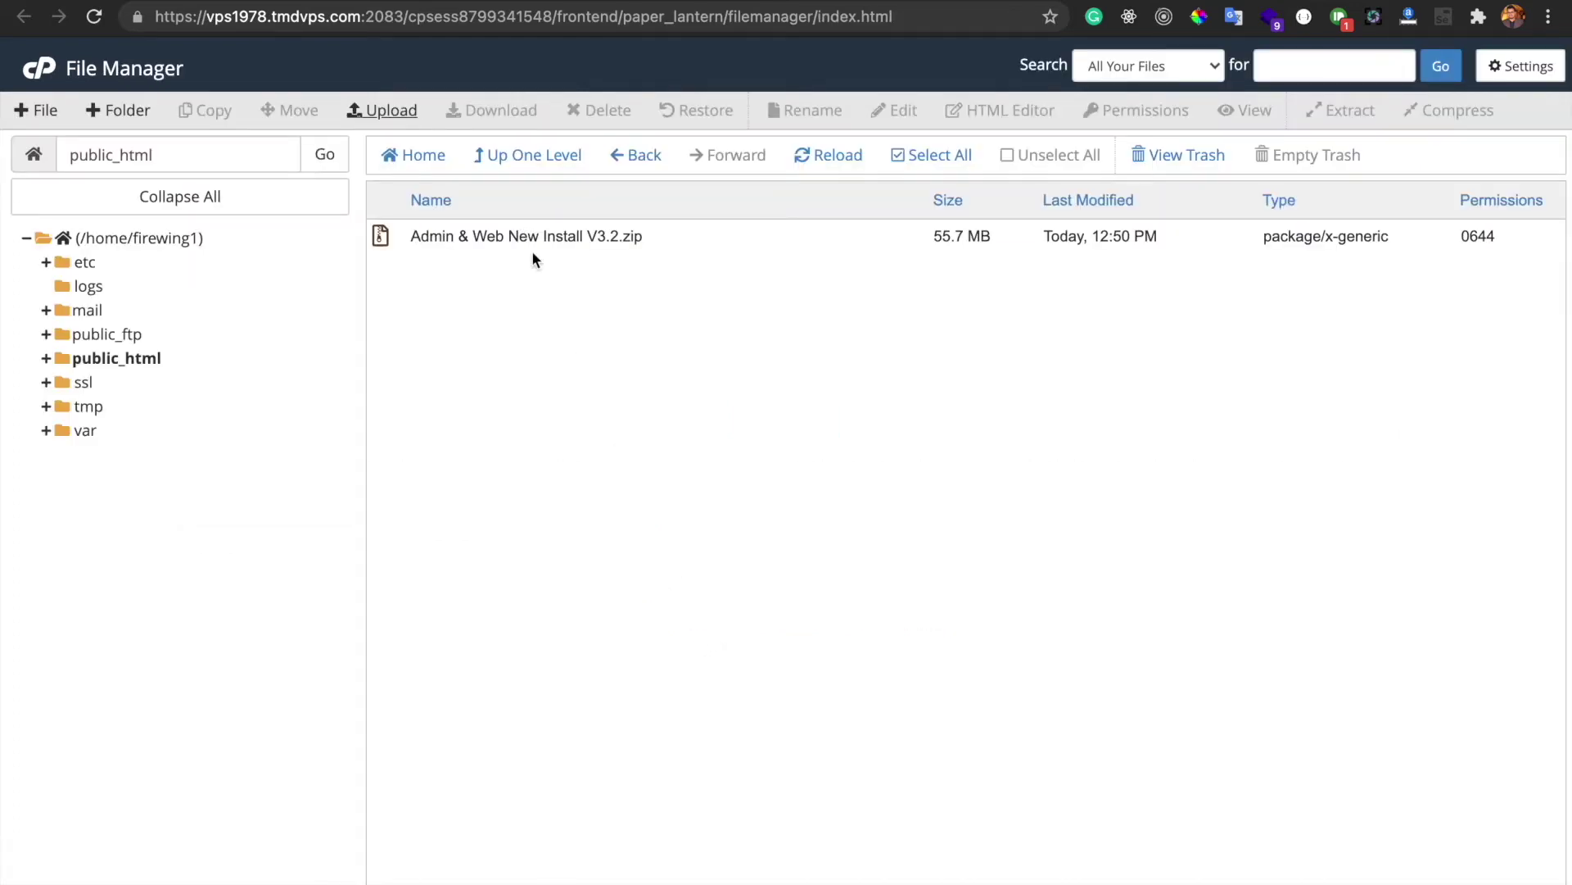
Extract Admin & Web New Install V3.2.zip into /public_html and review the extracted folders
left_click(695, 242)
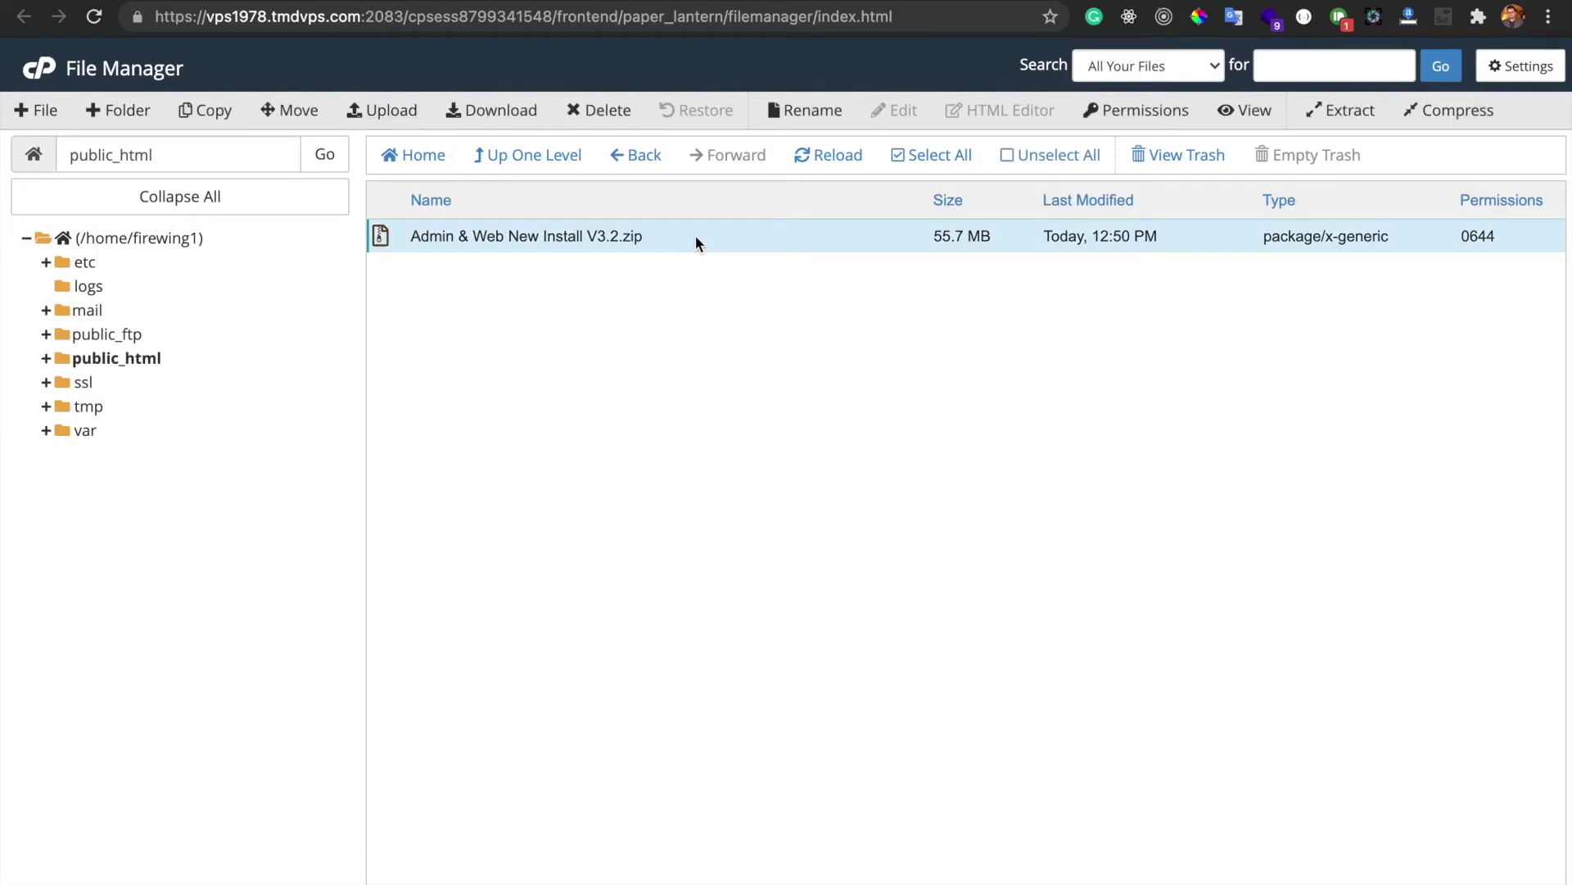
right_click(695, 237)
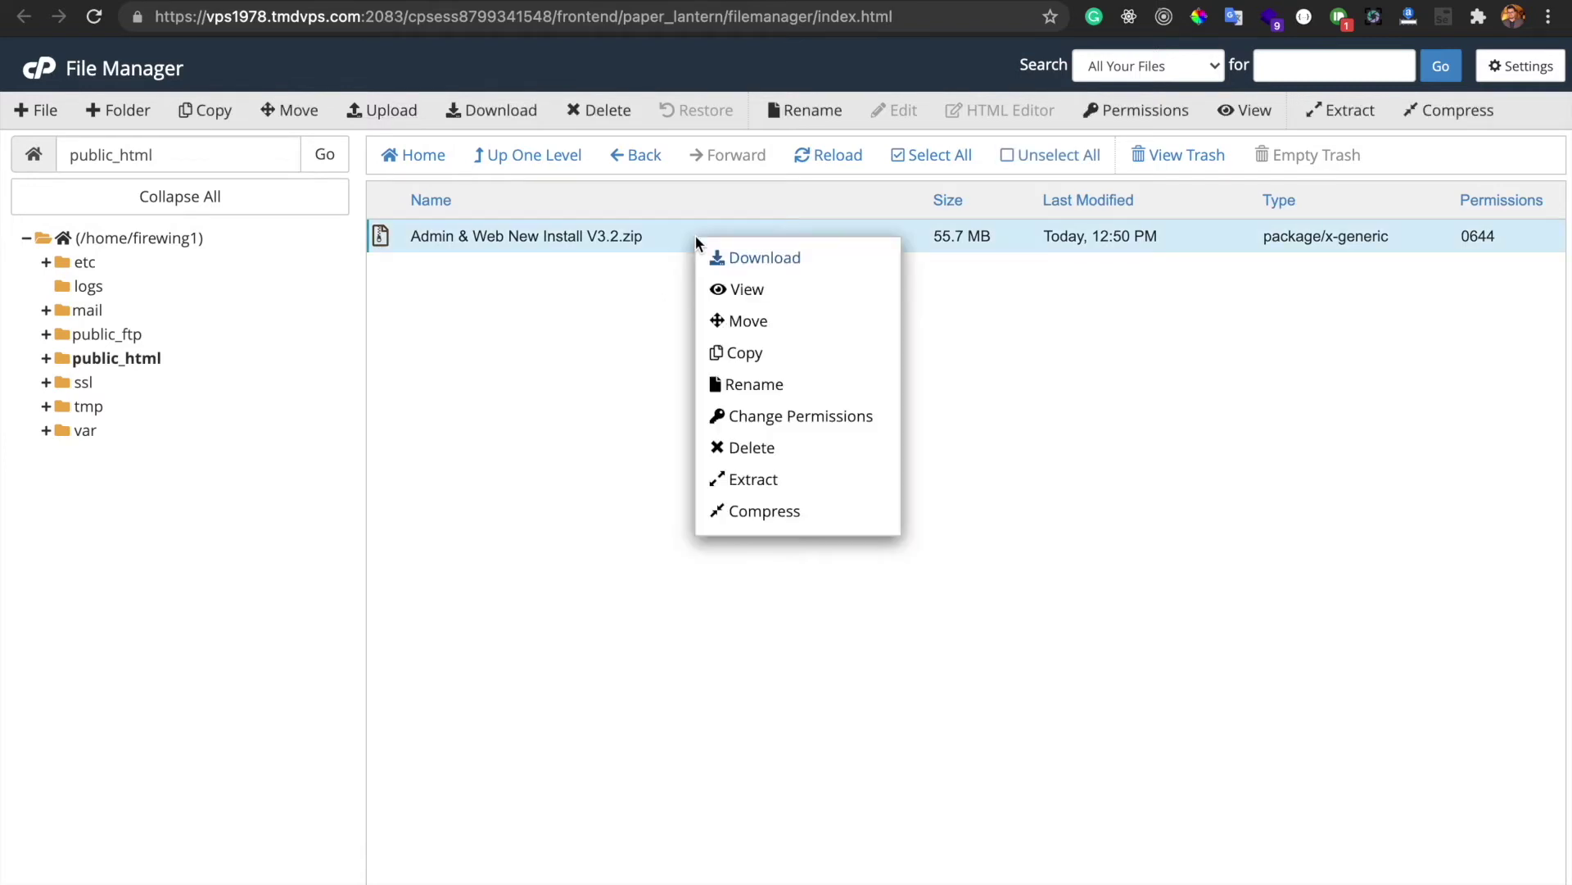
left_click(750, 480)
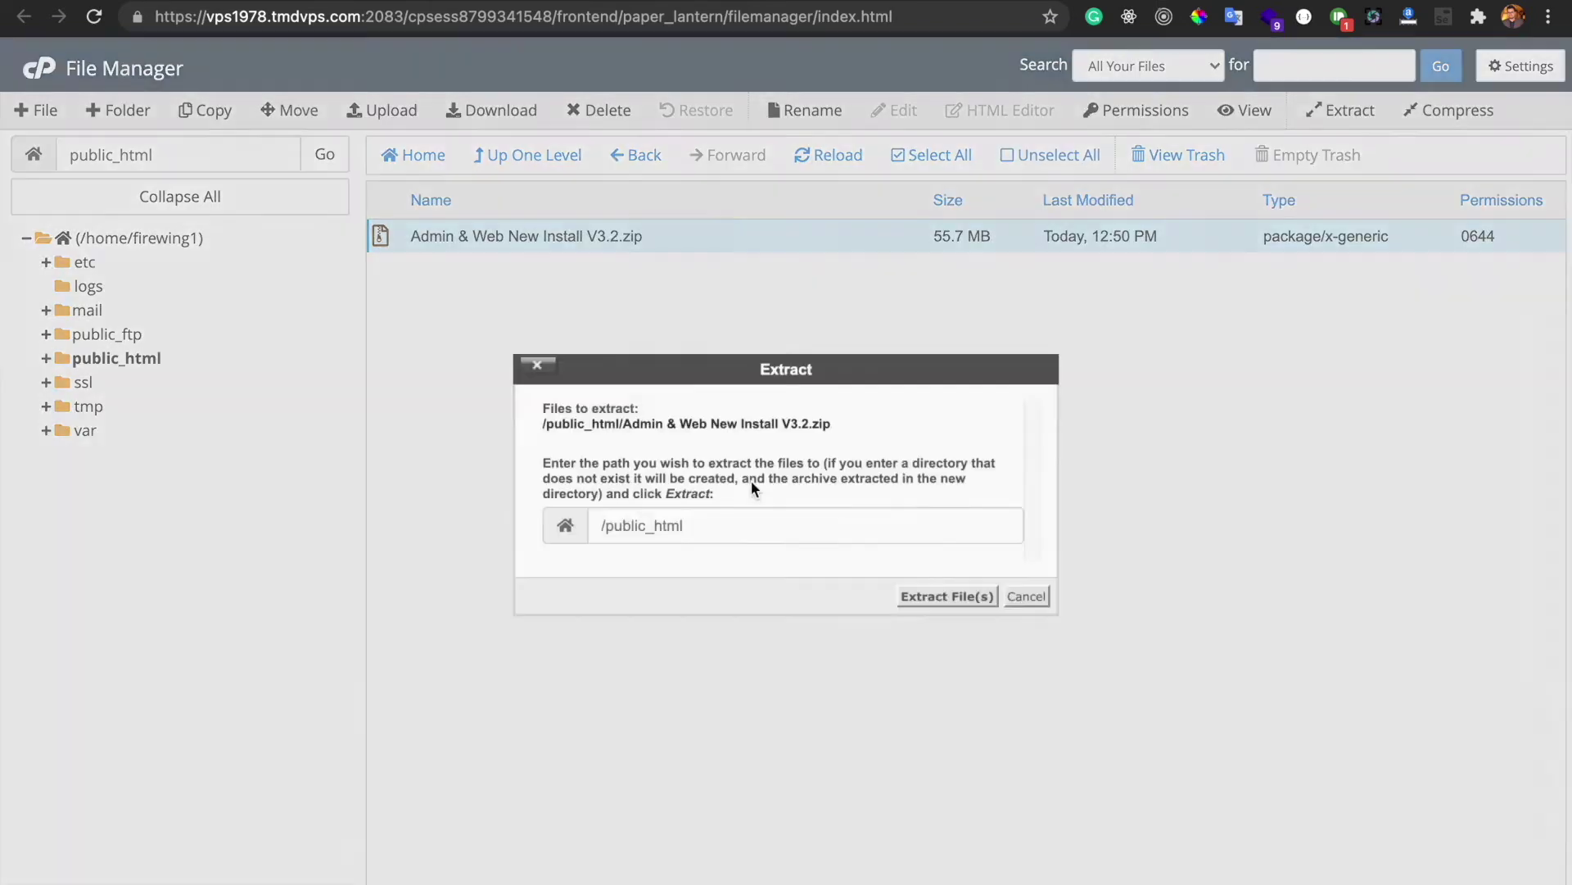
left_click(934, 595)
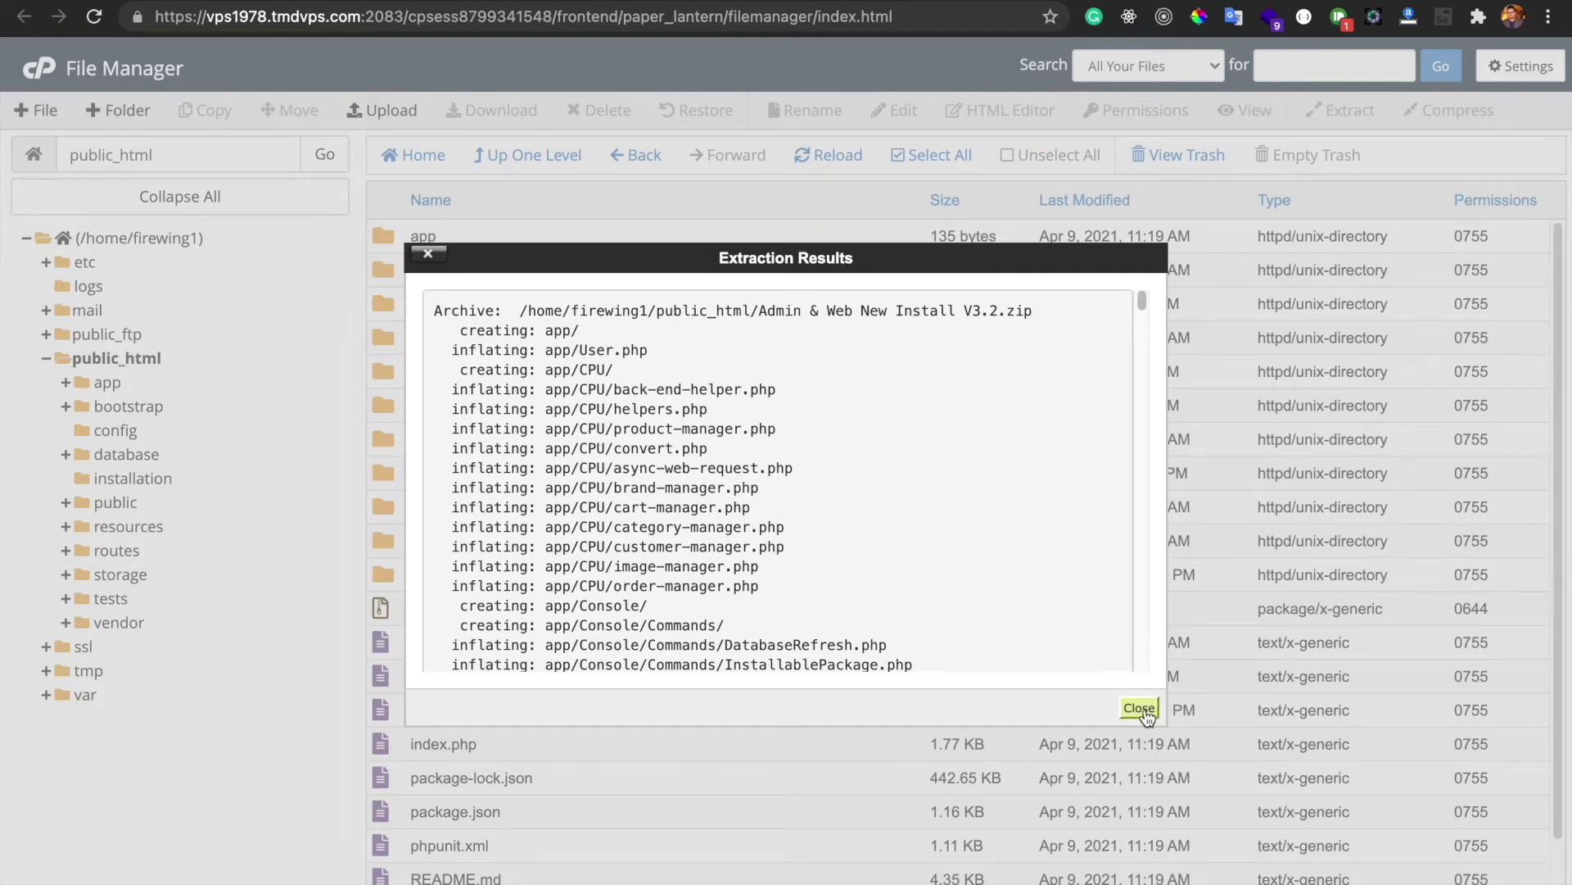
left_click(1140, 707)
scroll(685, 585, "down", 2)
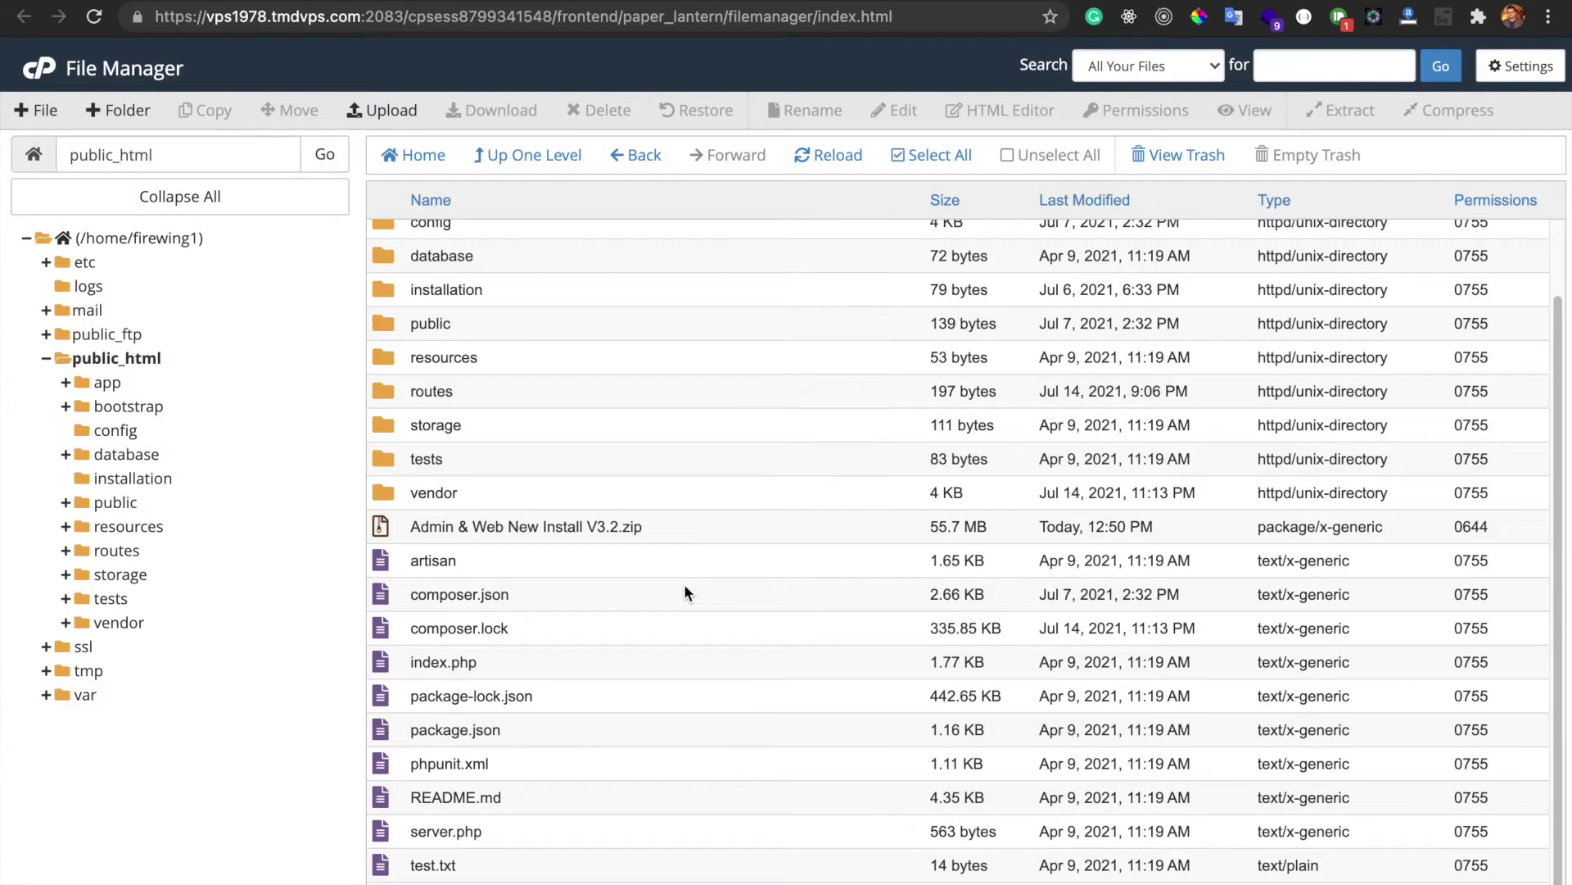
scroll(656, 450, "up", 2)
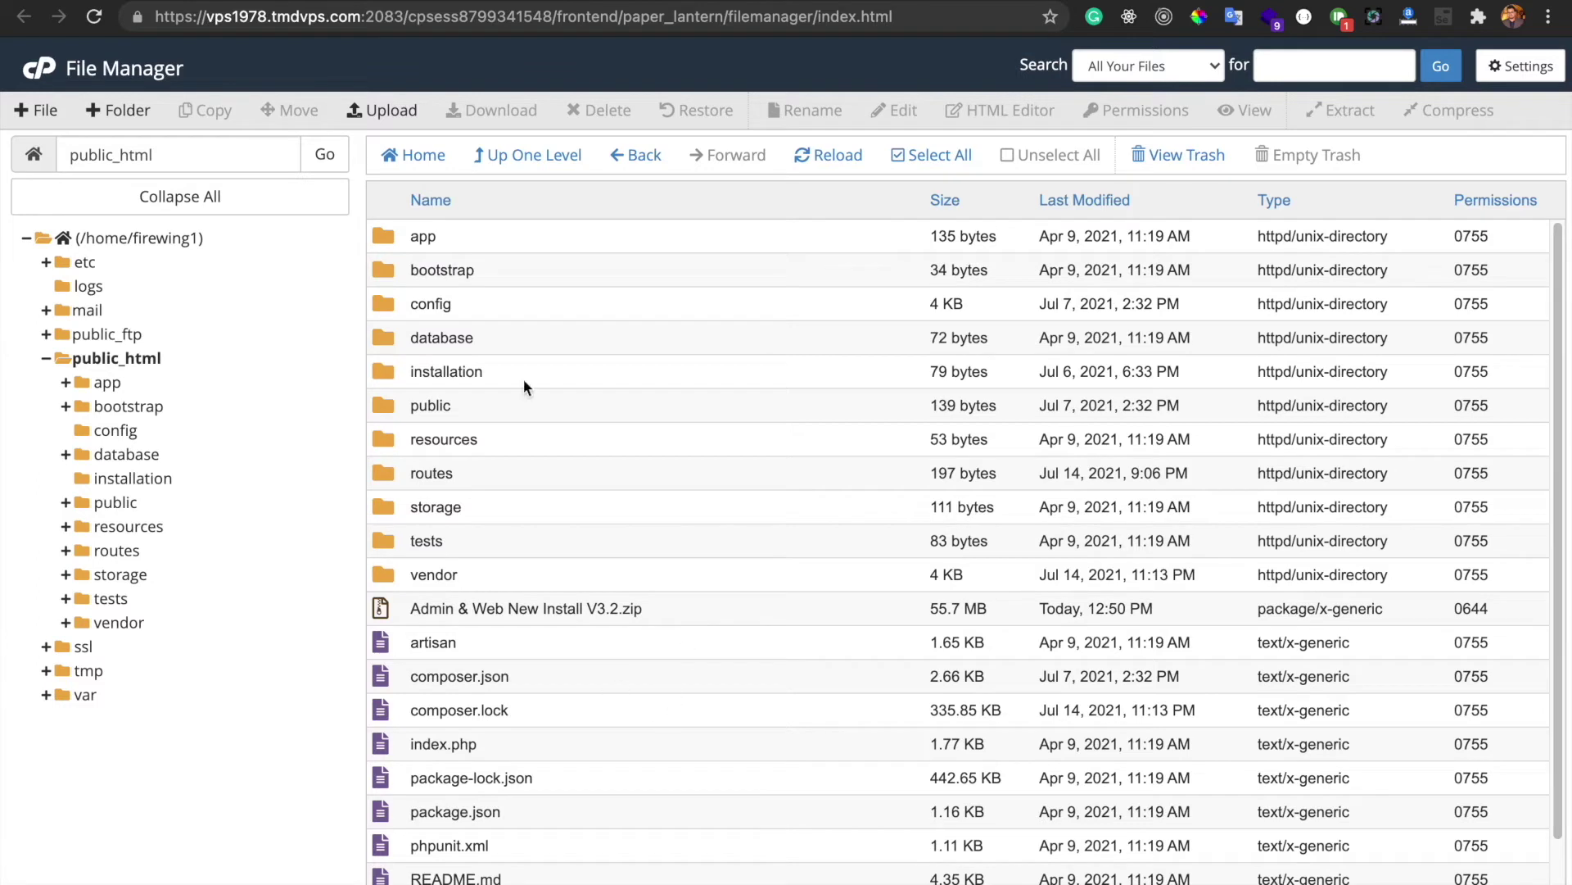
scroll(754, 696, "down", 2)
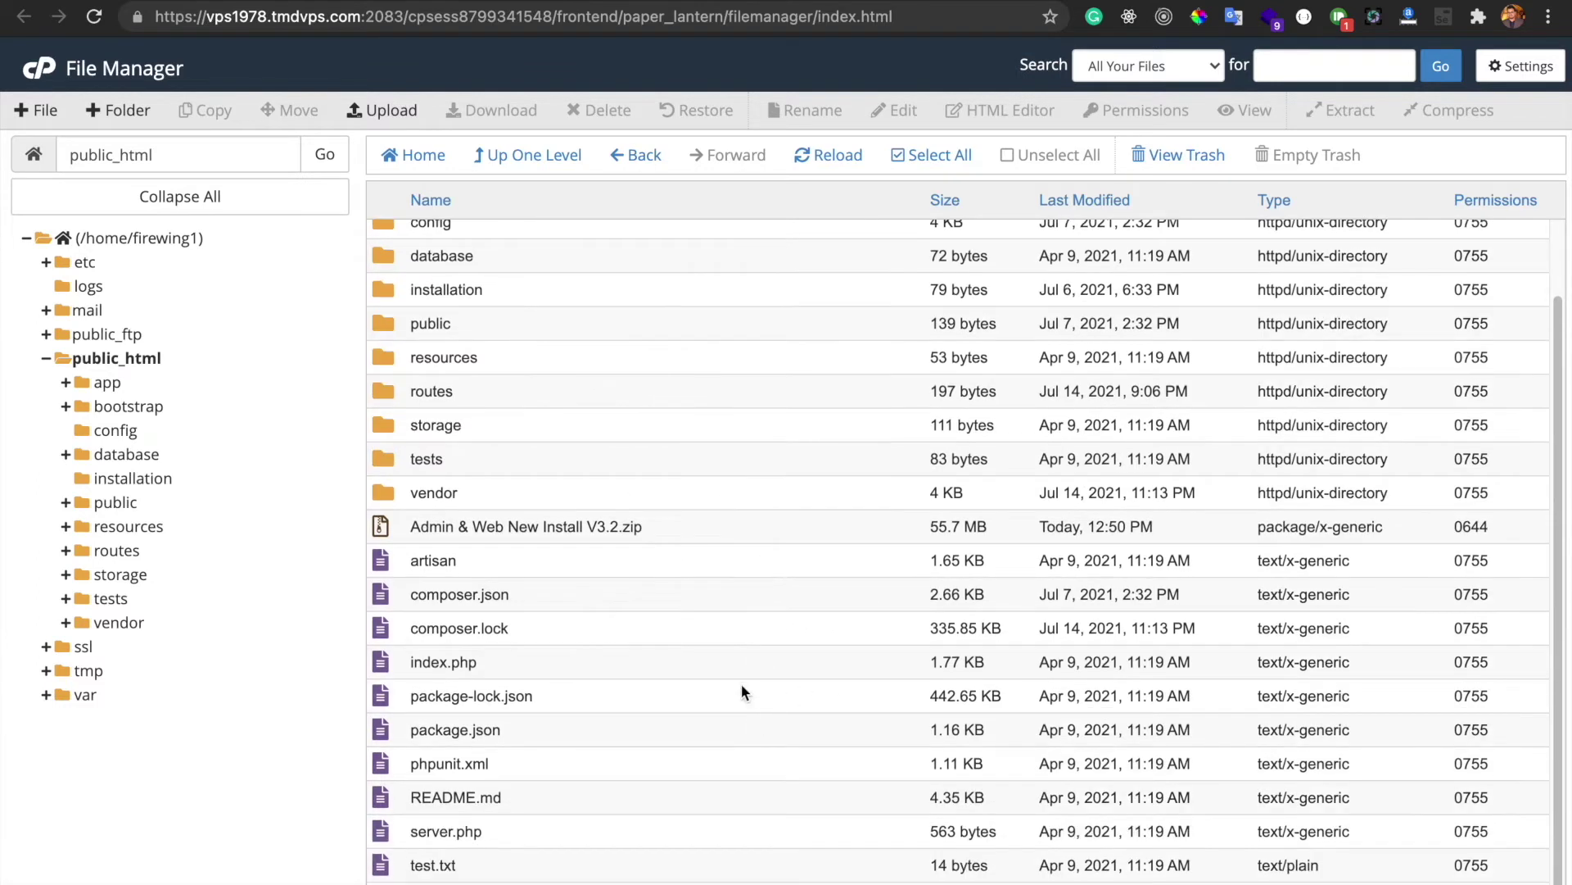
Trash the install zip, then reload 6am.one to bring up the Sixvalley installer
left_click(686, 525)
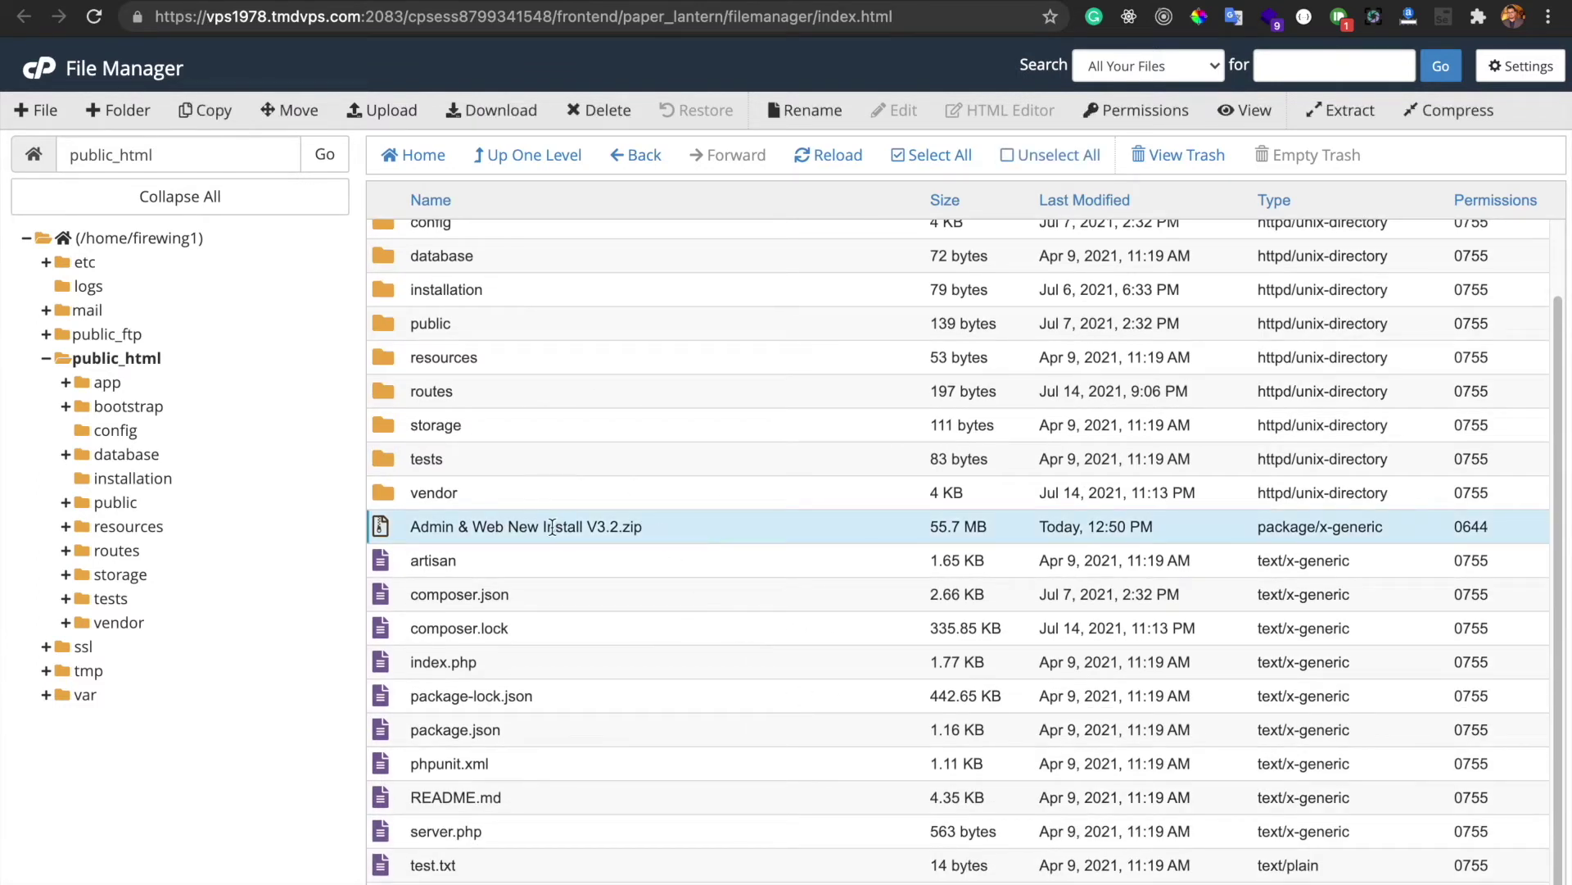
right_click(670, 524)
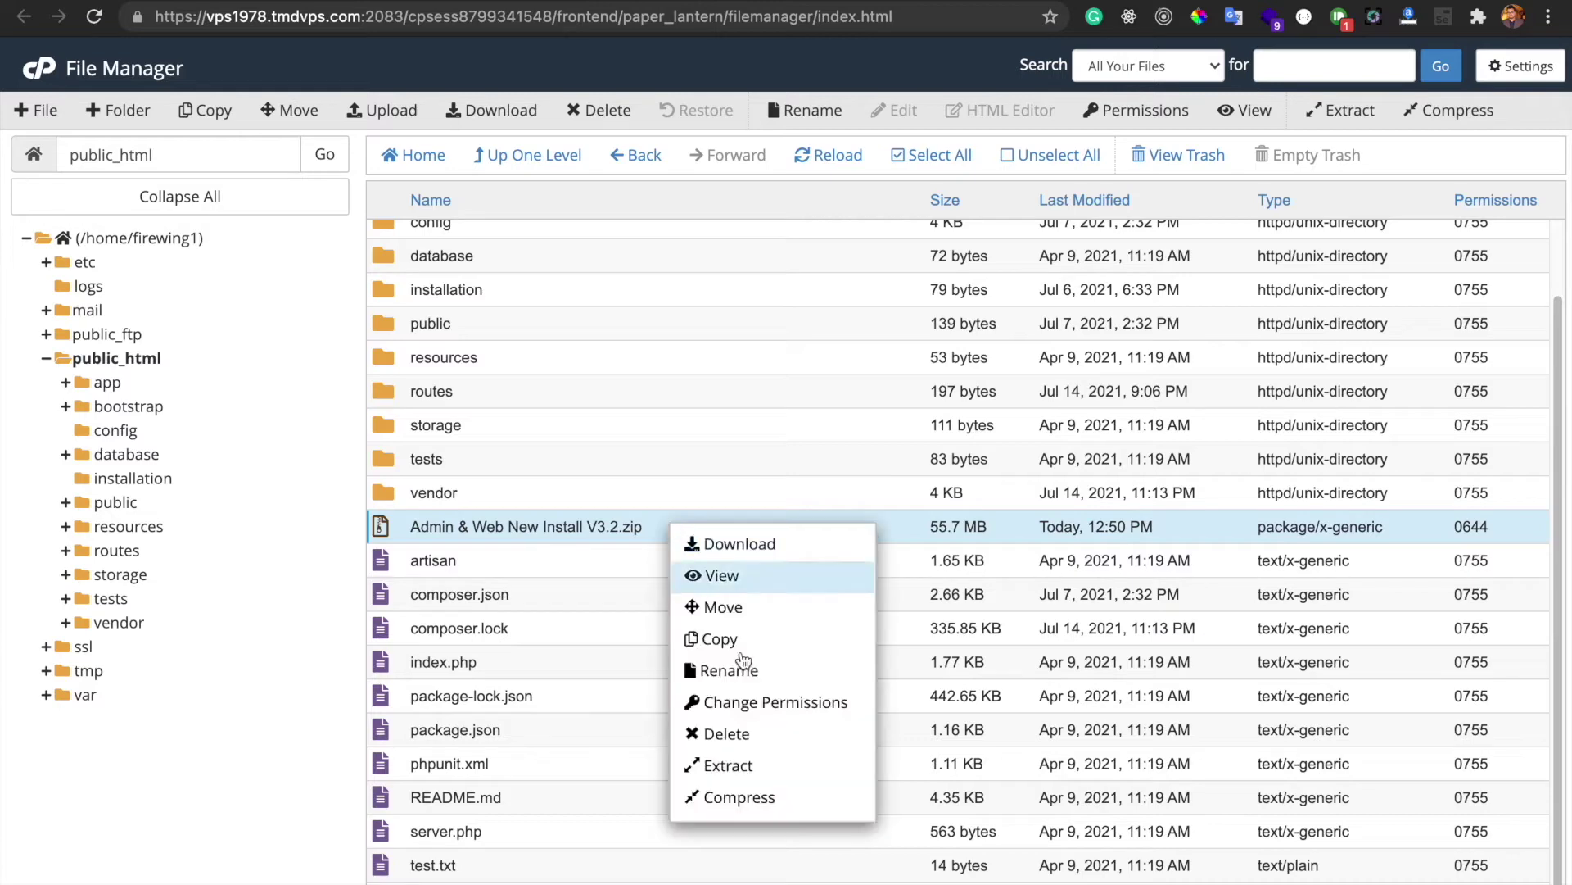
left_click(725, 733)
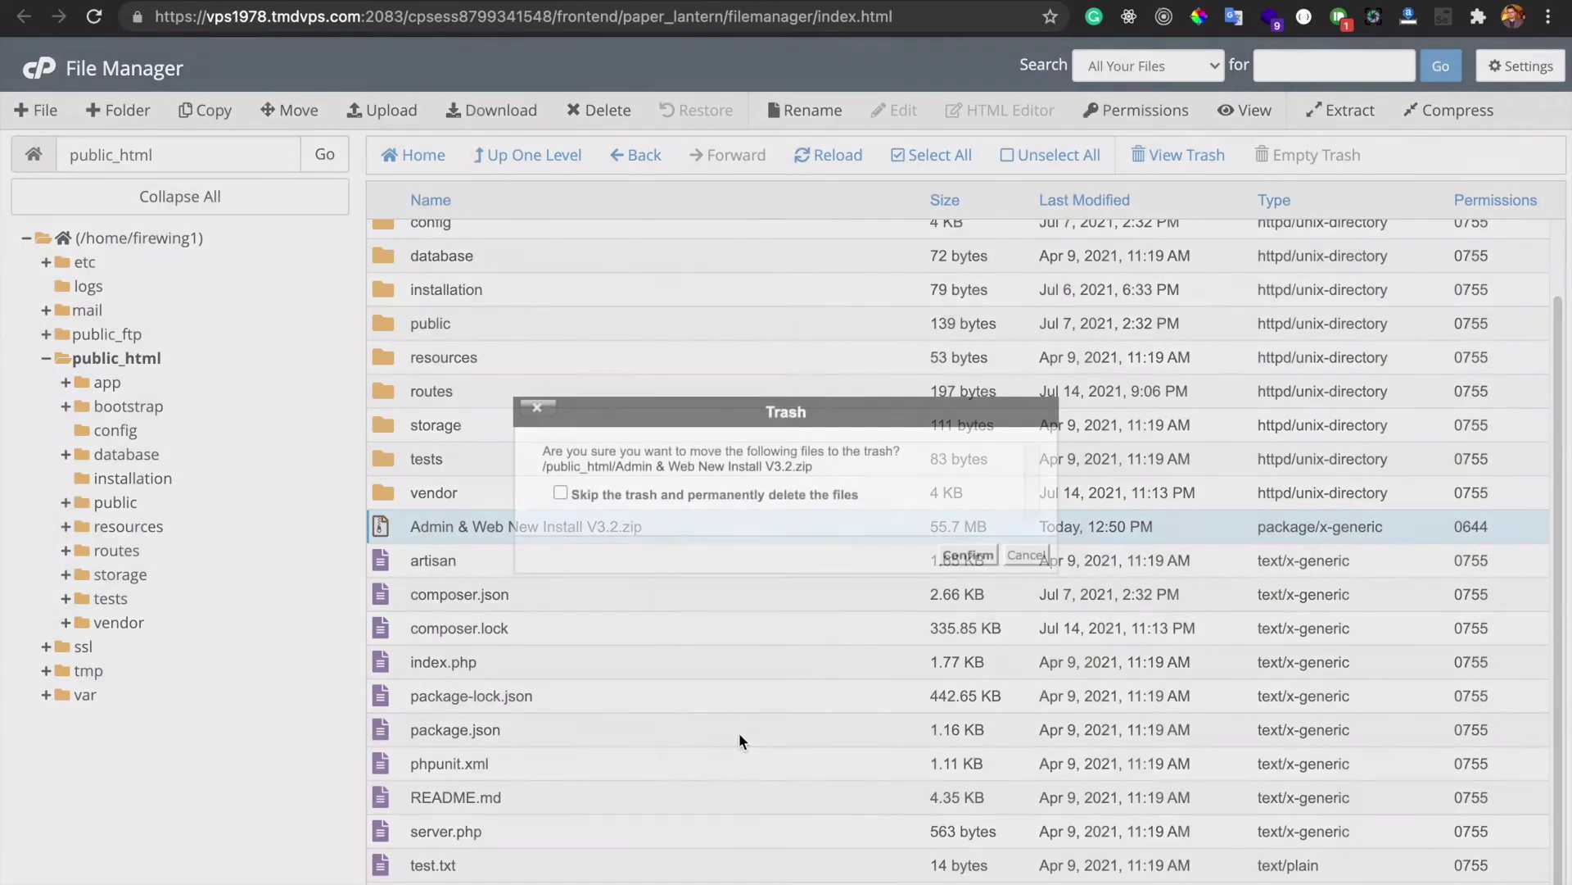
left_click(968, 556)
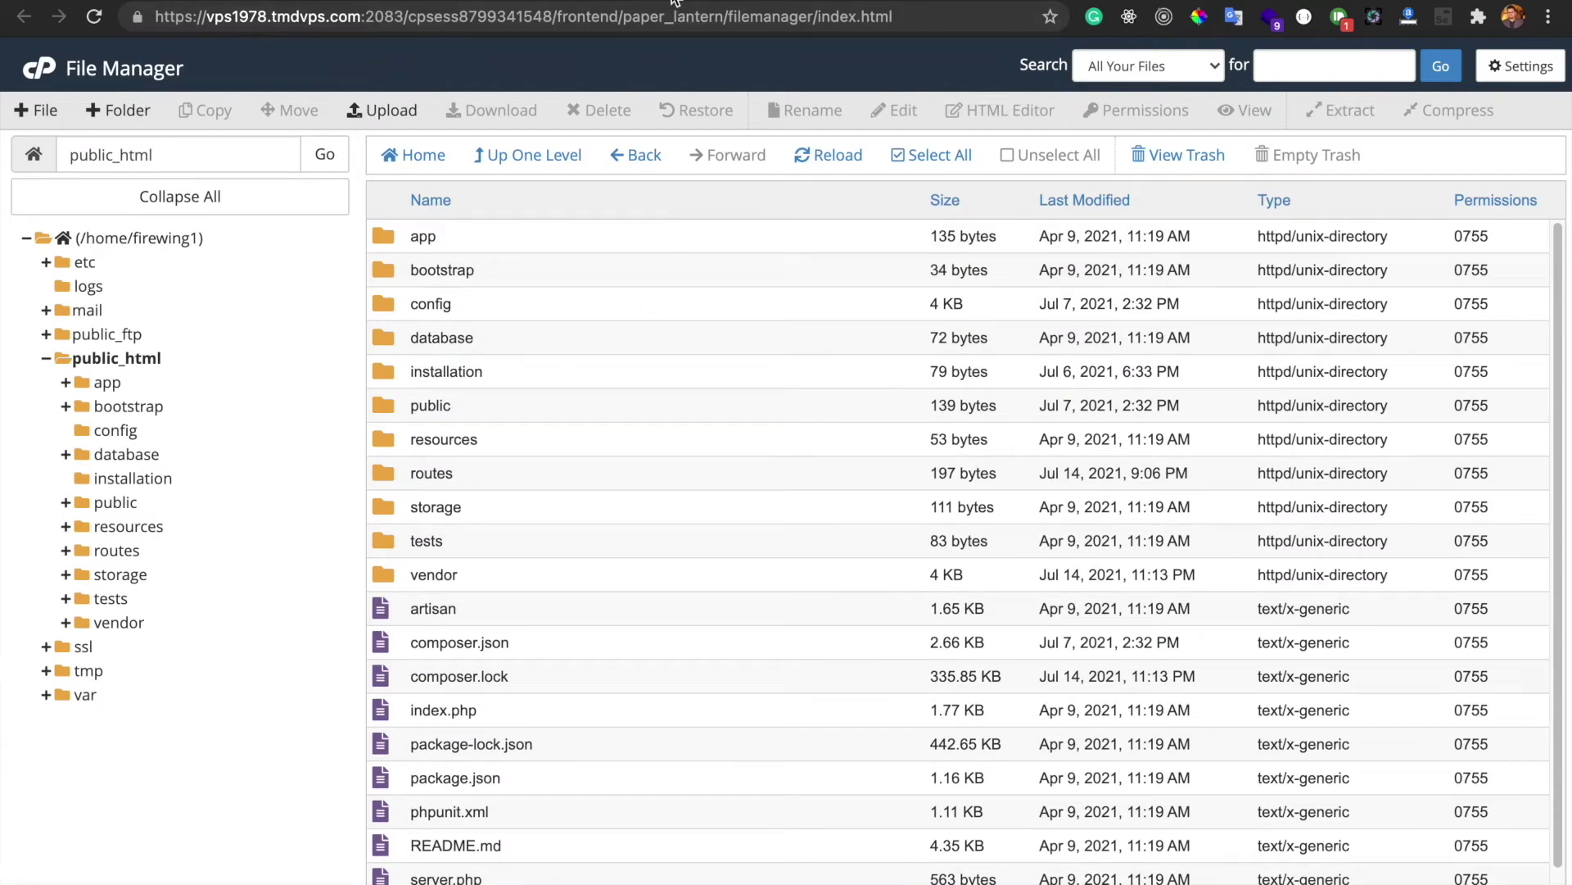
left_click(676, 0)
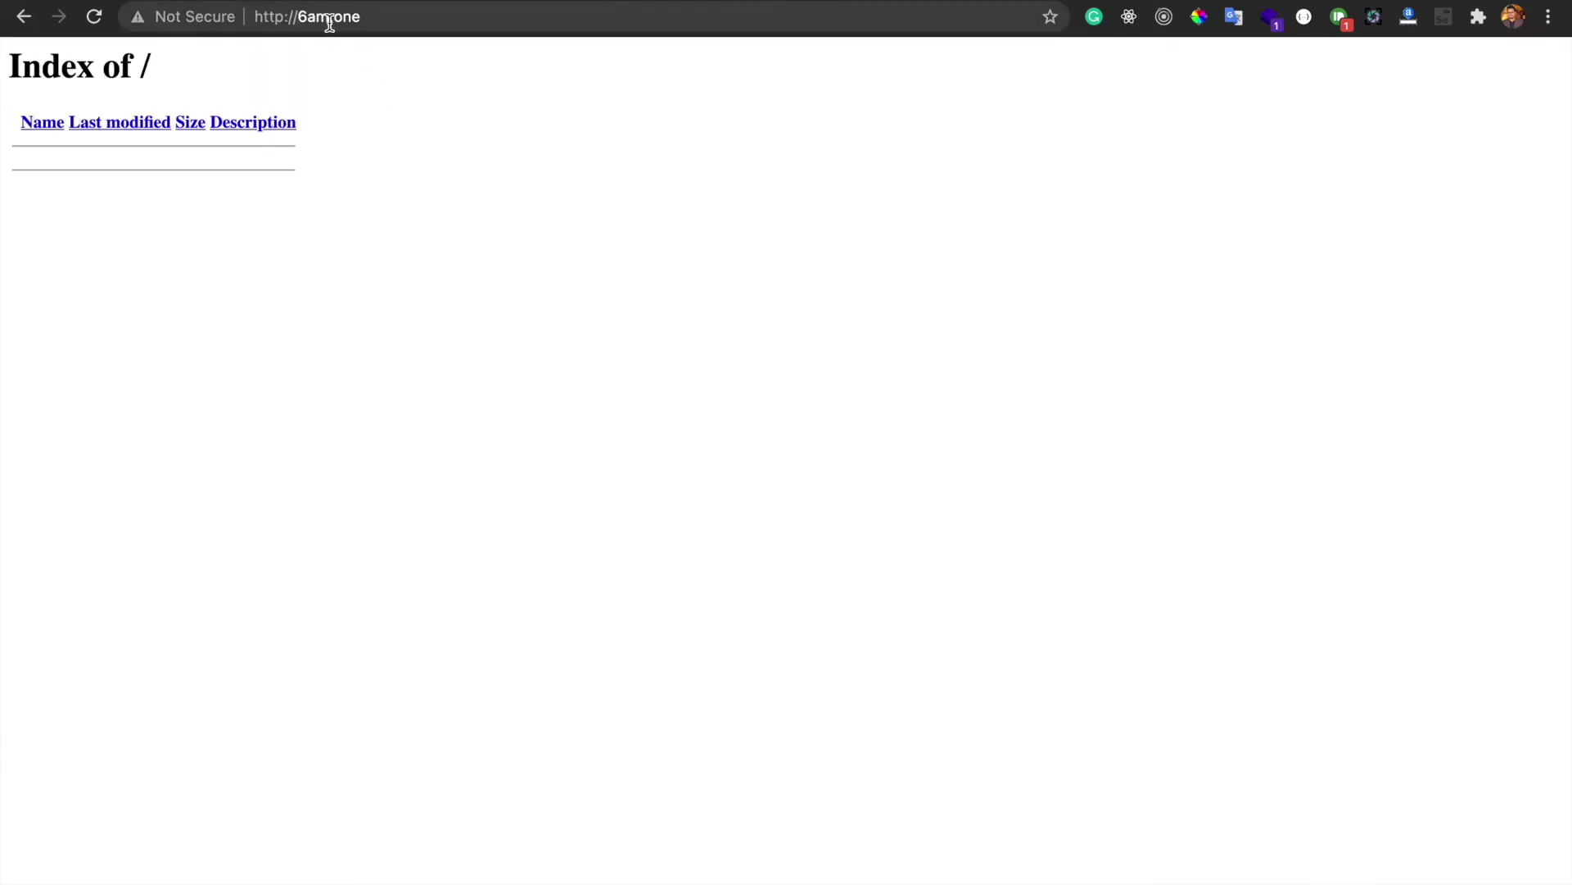
left_click(95, 17)
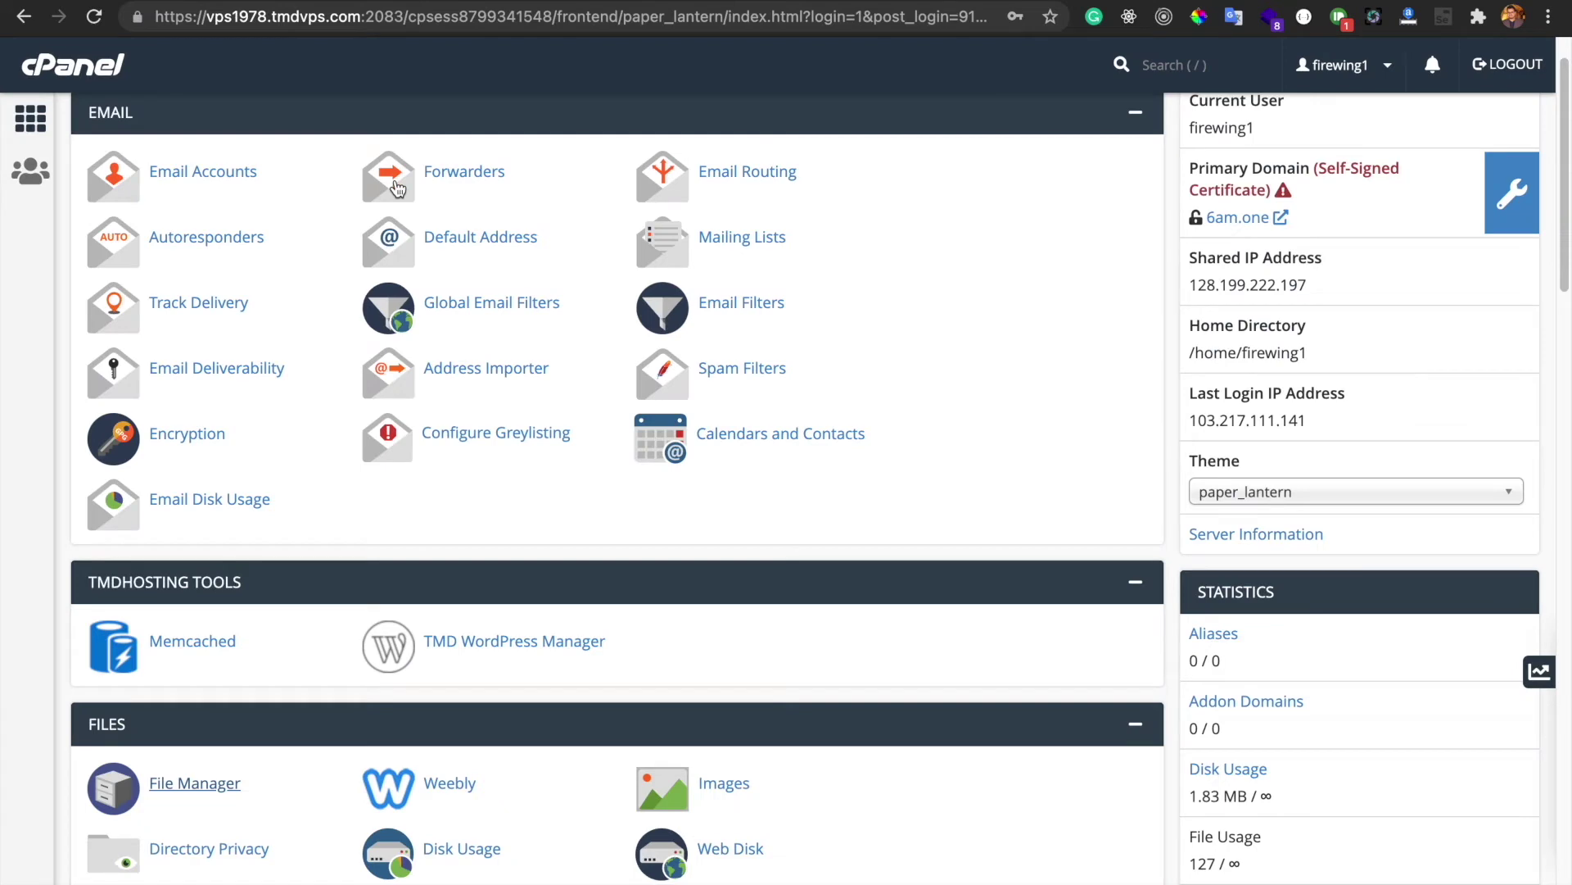
Create the database sixvalley (firewing1_sixvalley) with the MySQL Database Wizard, found by searching 'dat'
scroll(344, 246, "up", 2)
left_click(344, 124)
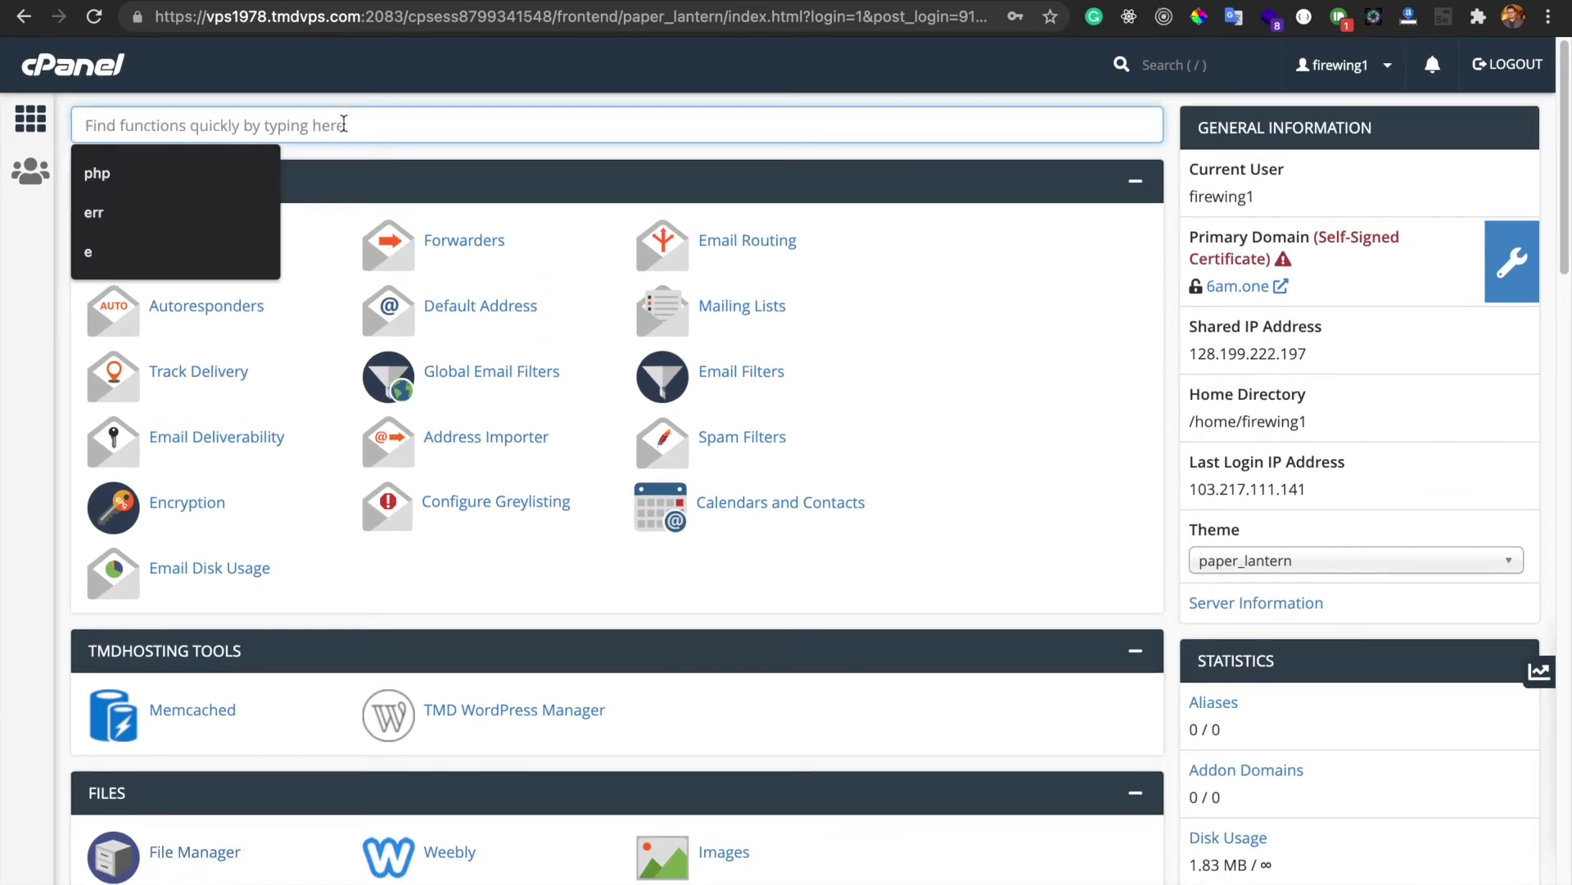
type("data")
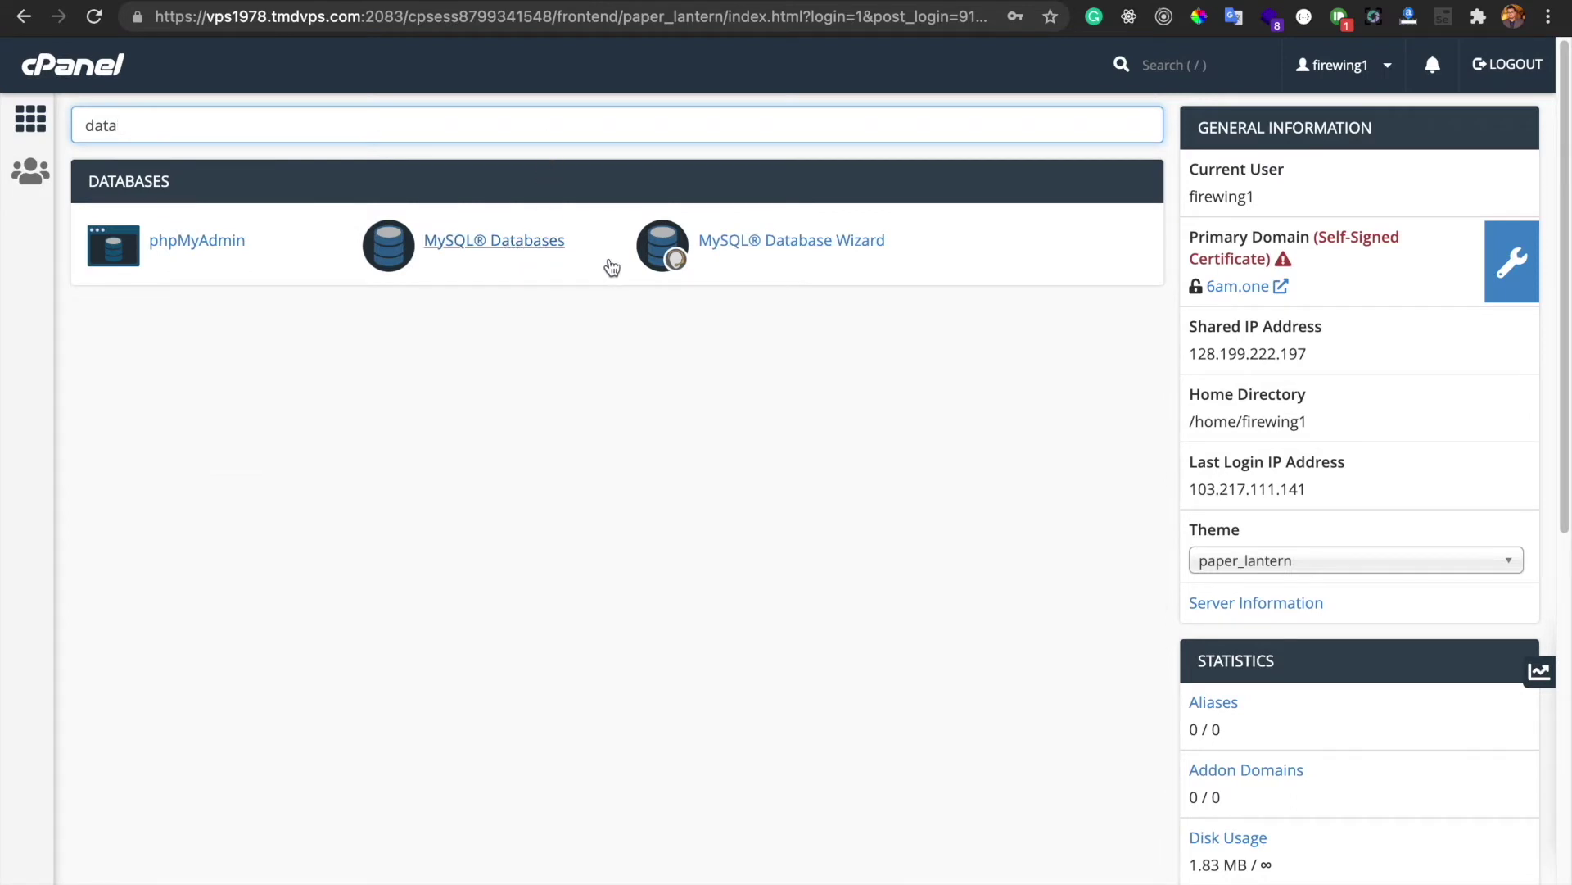
left_click(774, 248)
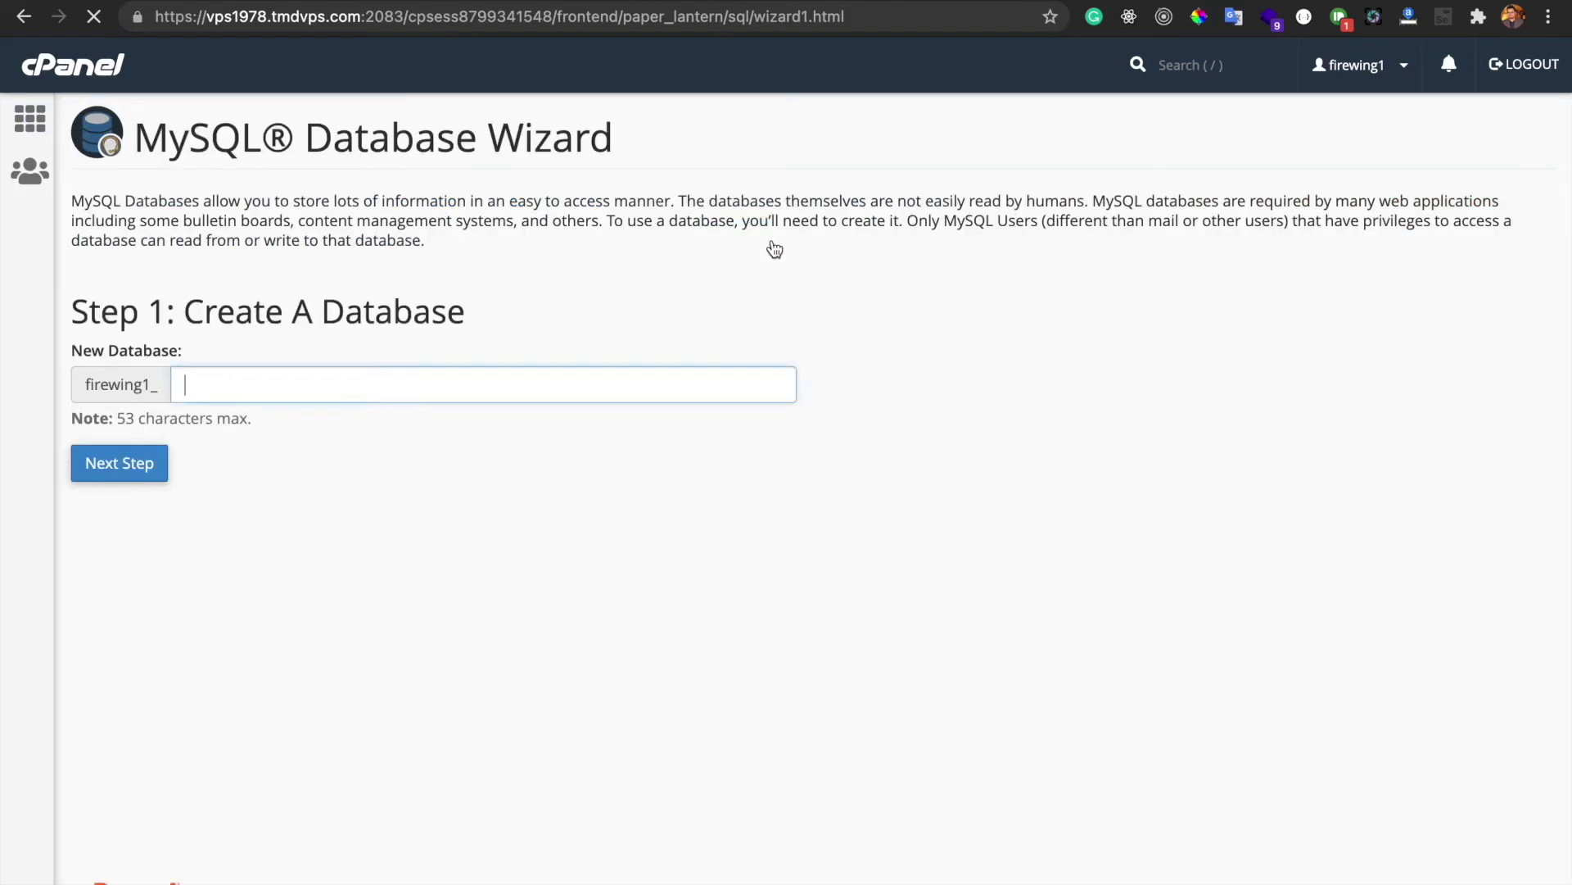
left_click(450, 384)
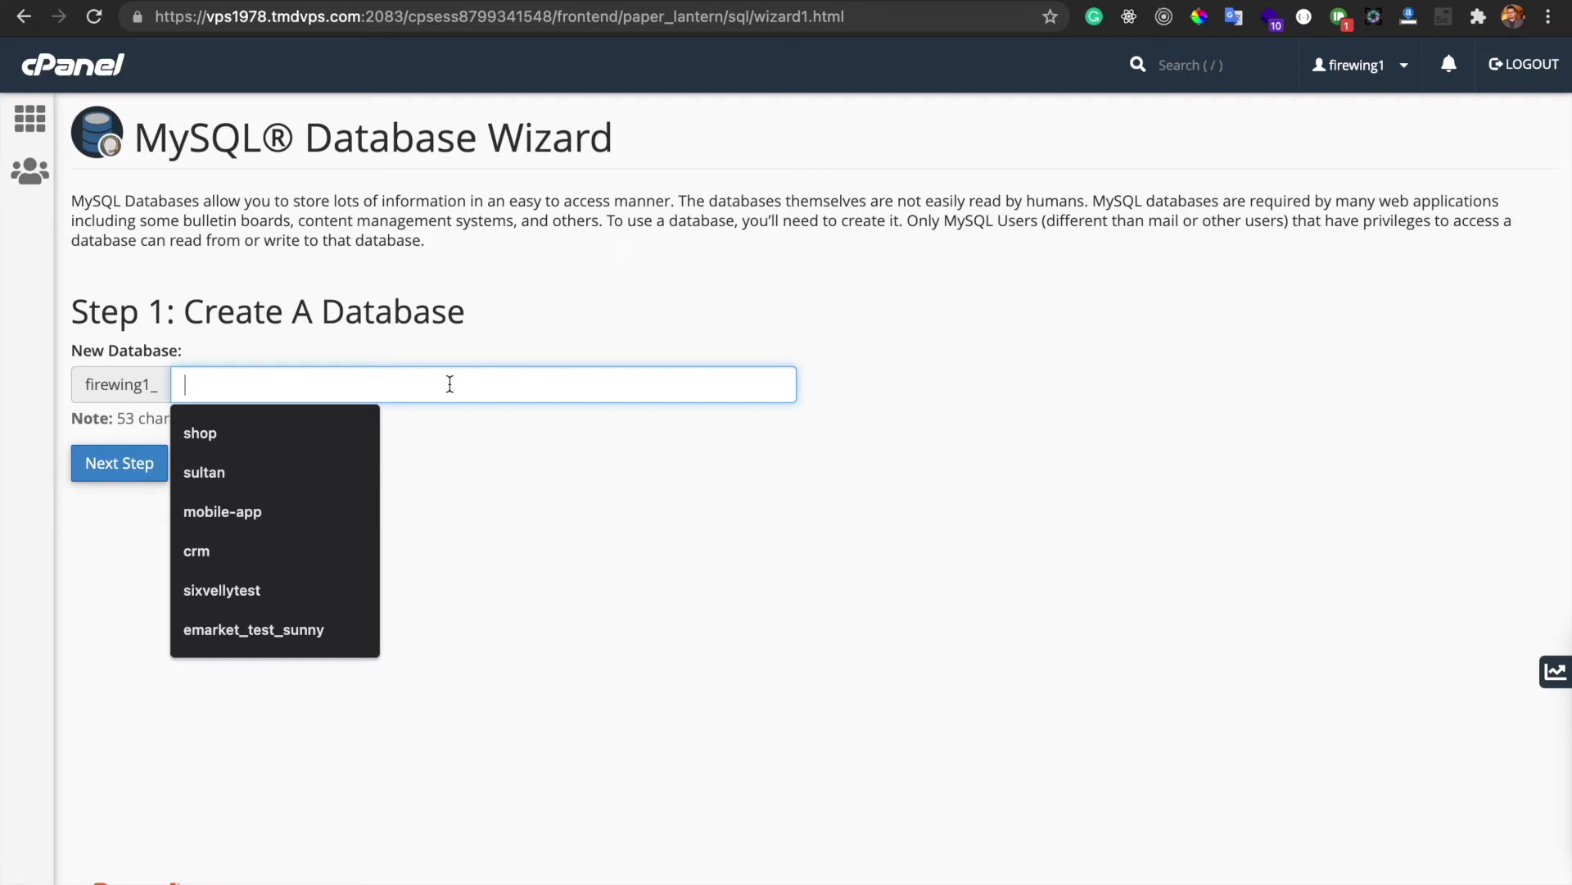
type("six")
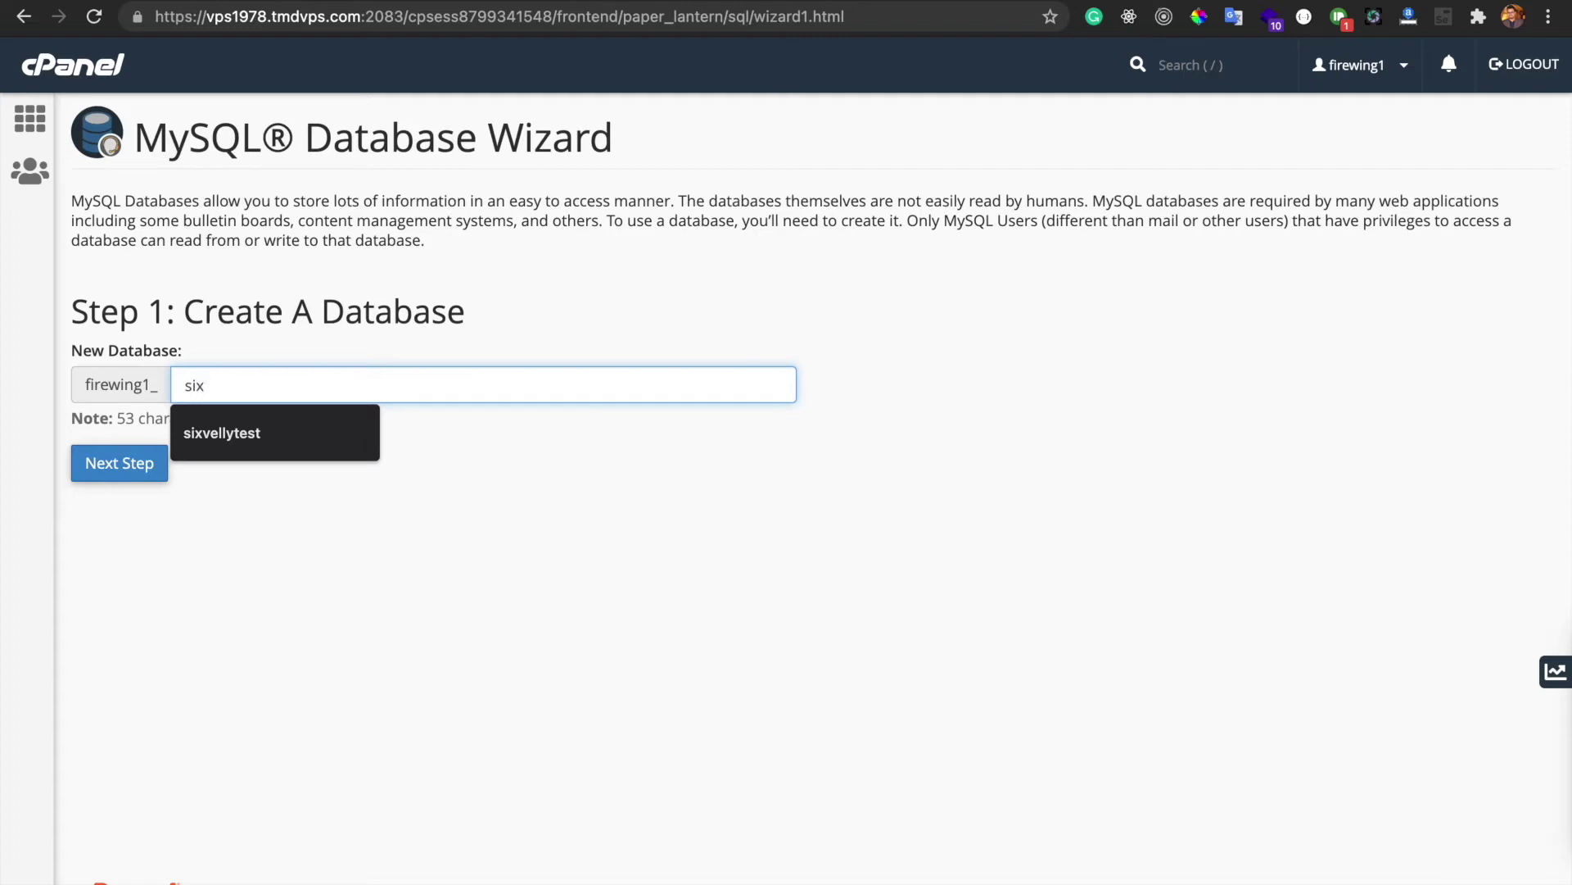
type("valley")
double_click(389, 379)
left_click(291, 385)
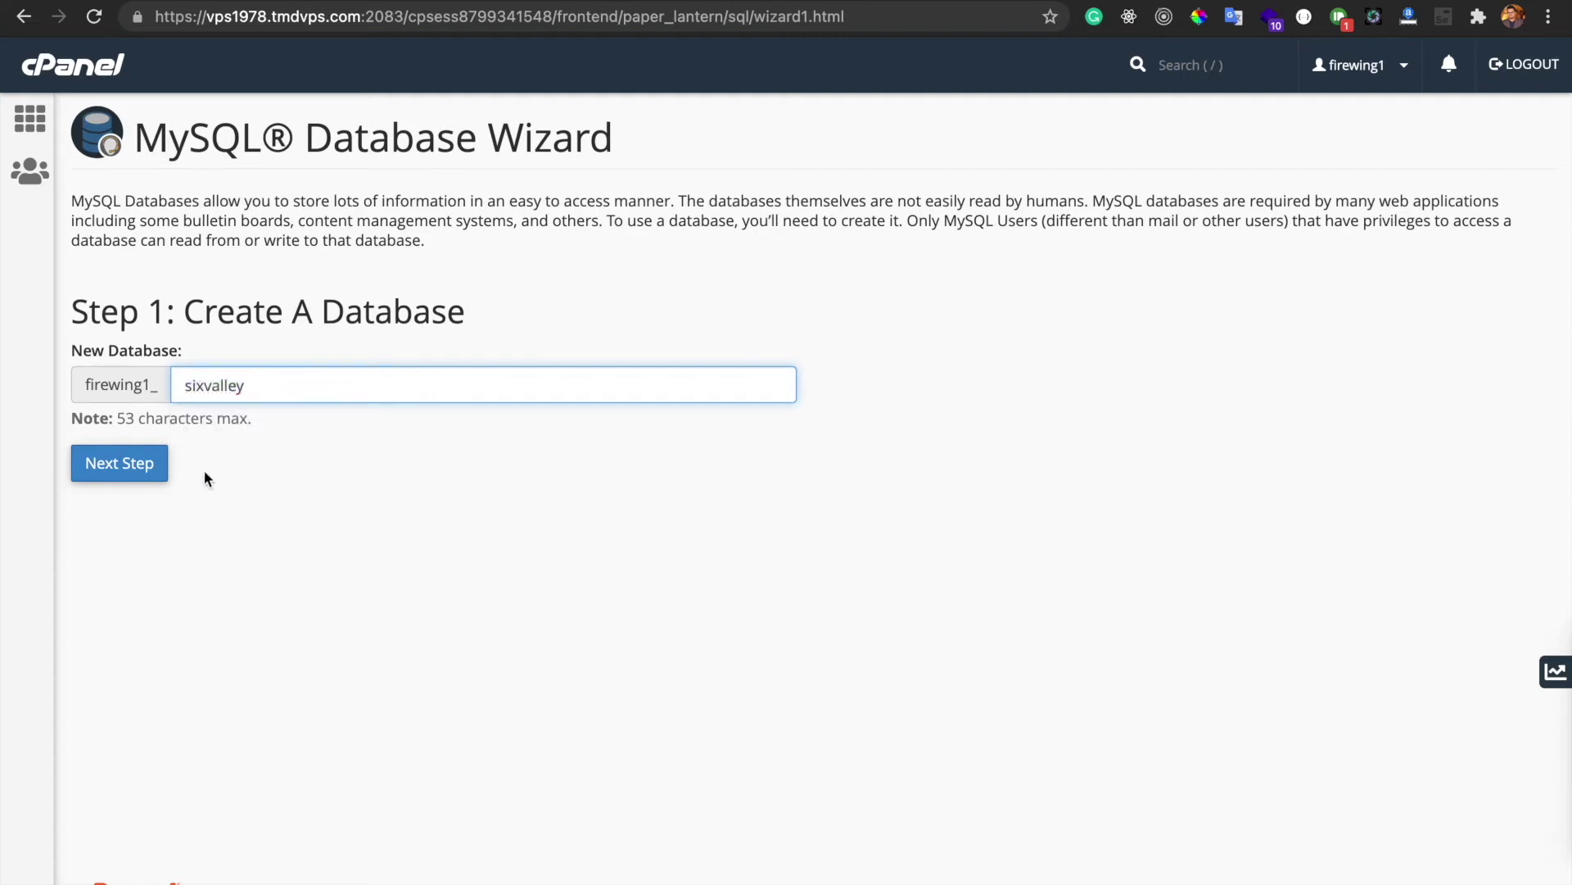
left_click(145, 468)
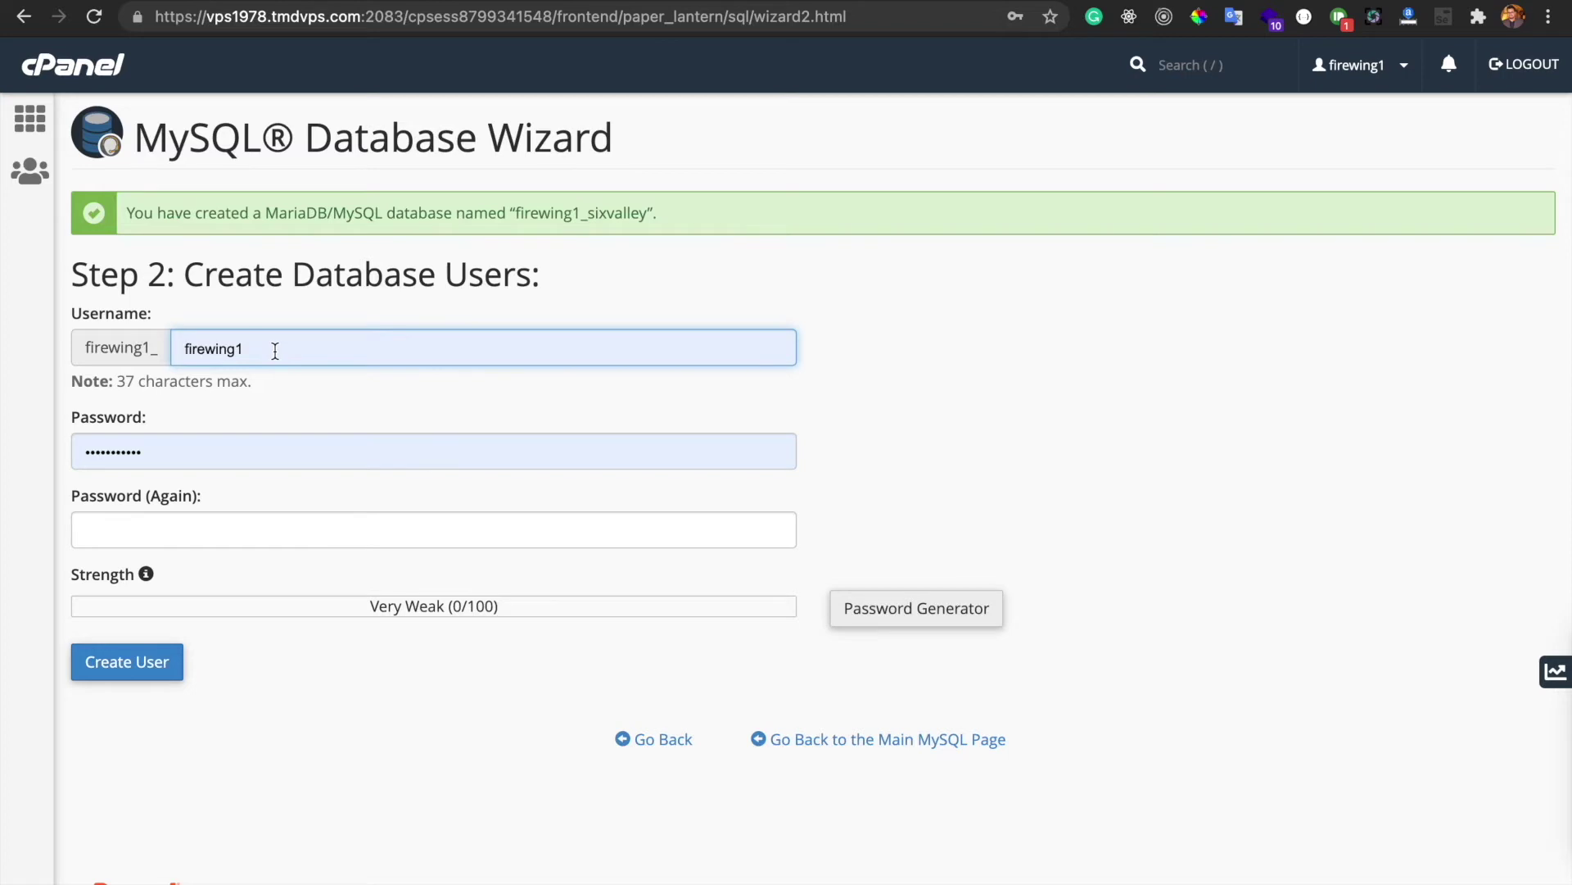
Rename the database user to sixvalley and generate a strong random password, selecting it to copy
double_click(275, 351)
type("six")
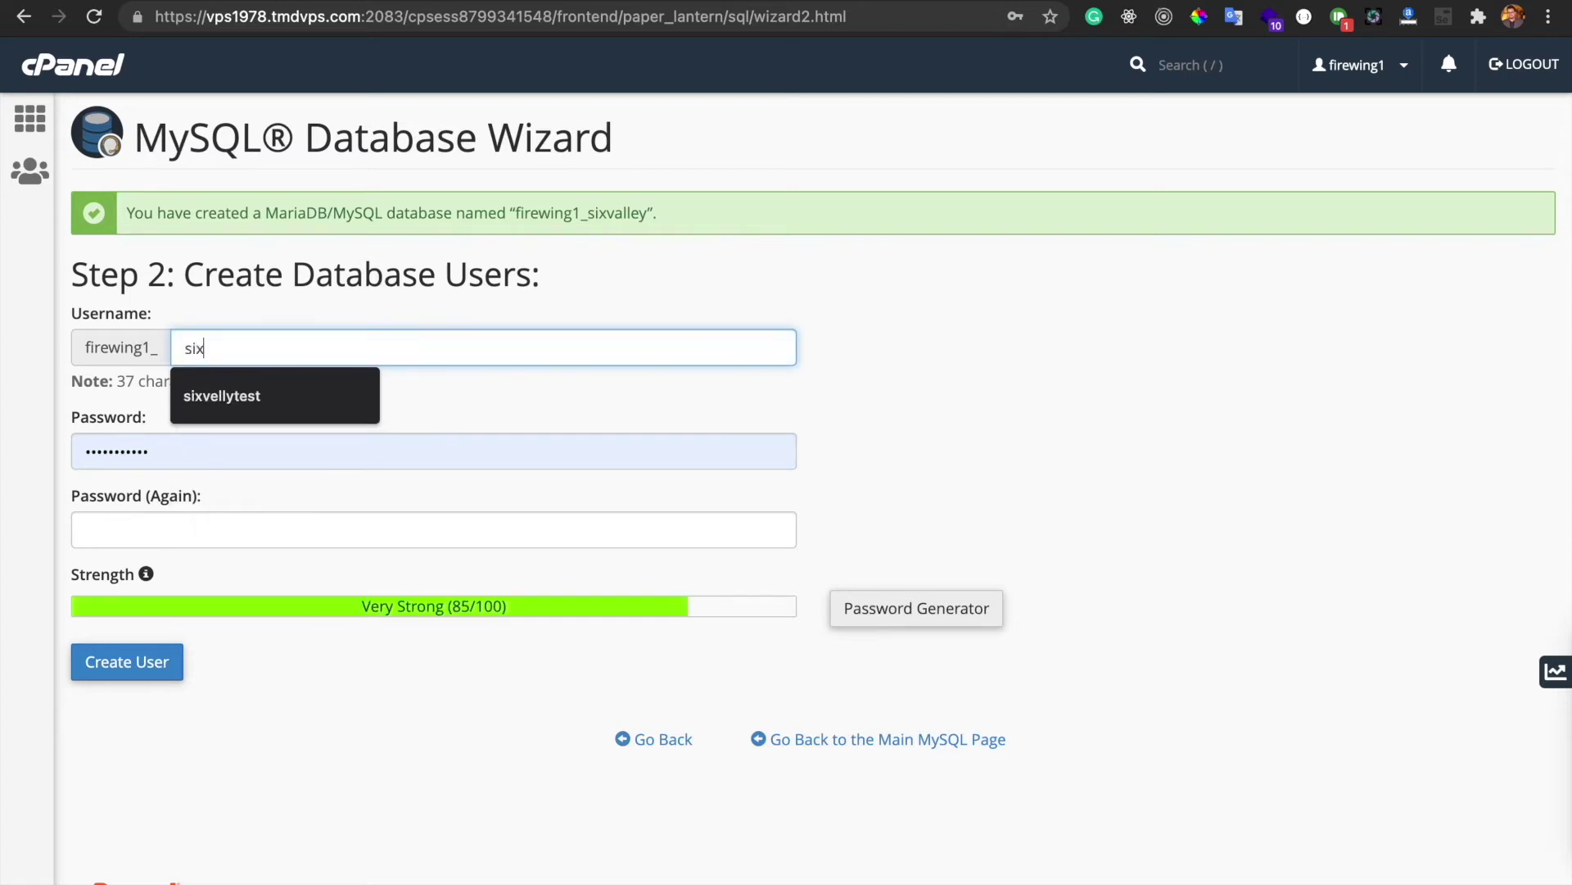
type("valley")
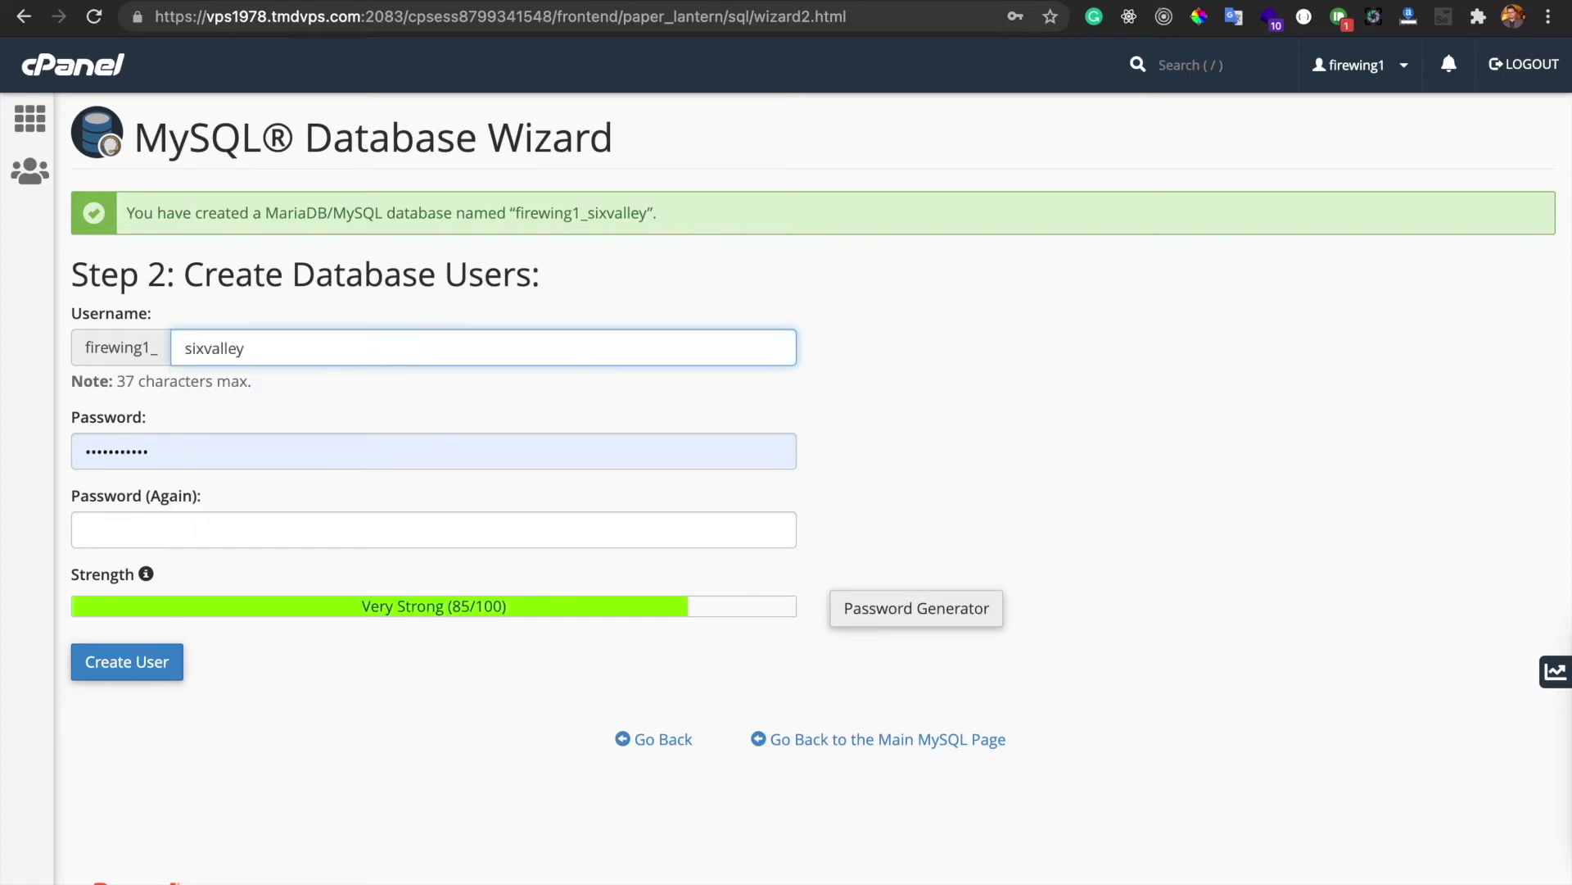
left_click(263, 449)
double_click(438, 452)
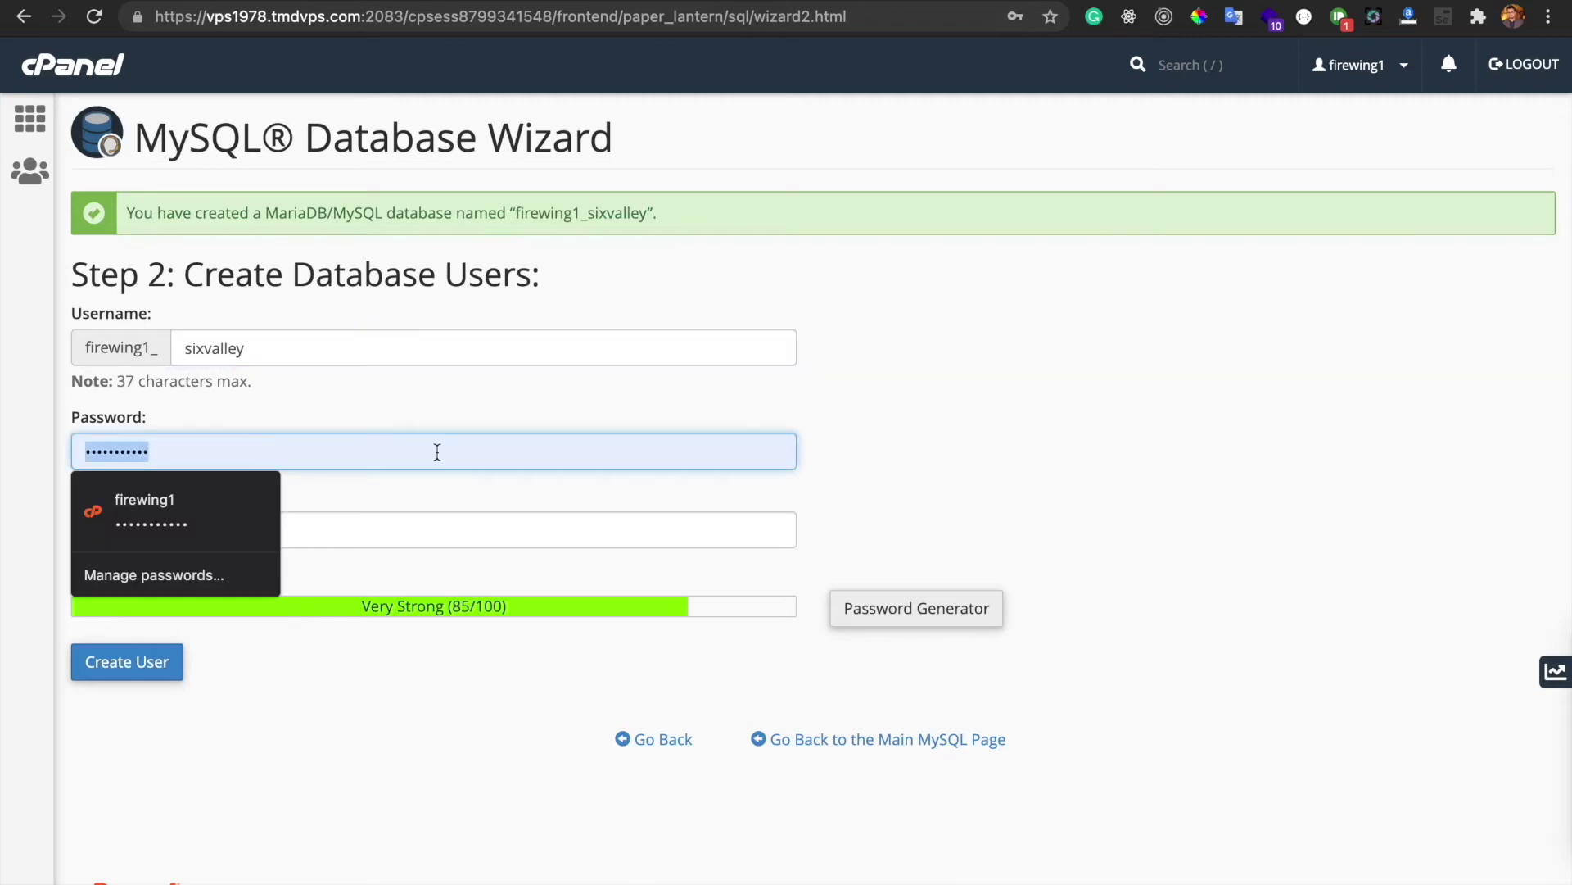
left_click(946, 621)
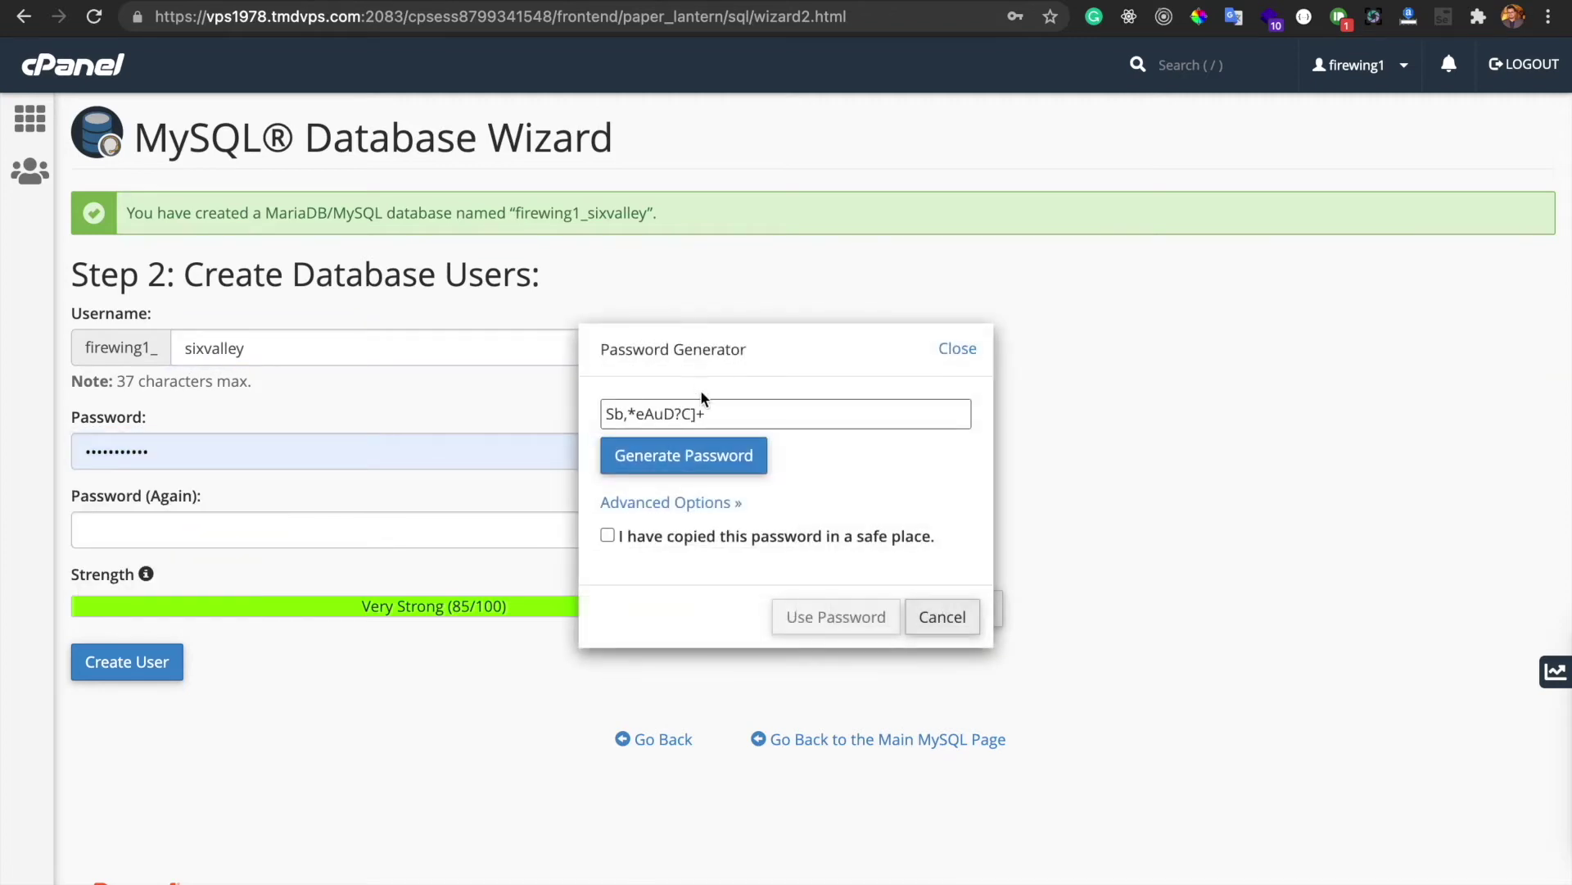
triple_click(697, 413)
key("super+c")
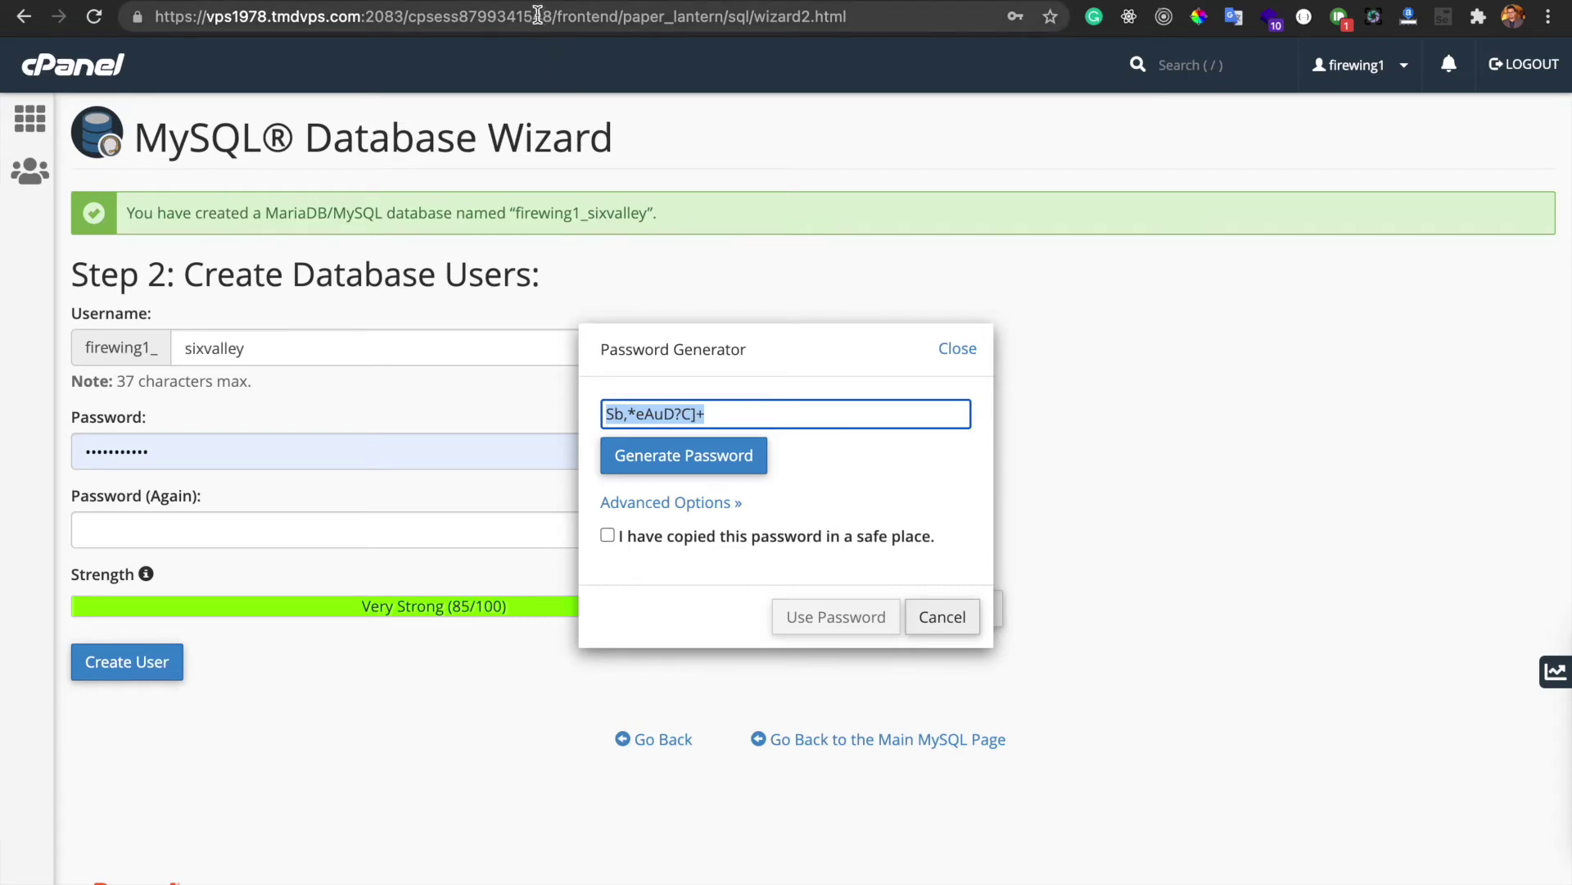
key("ctrl+t")
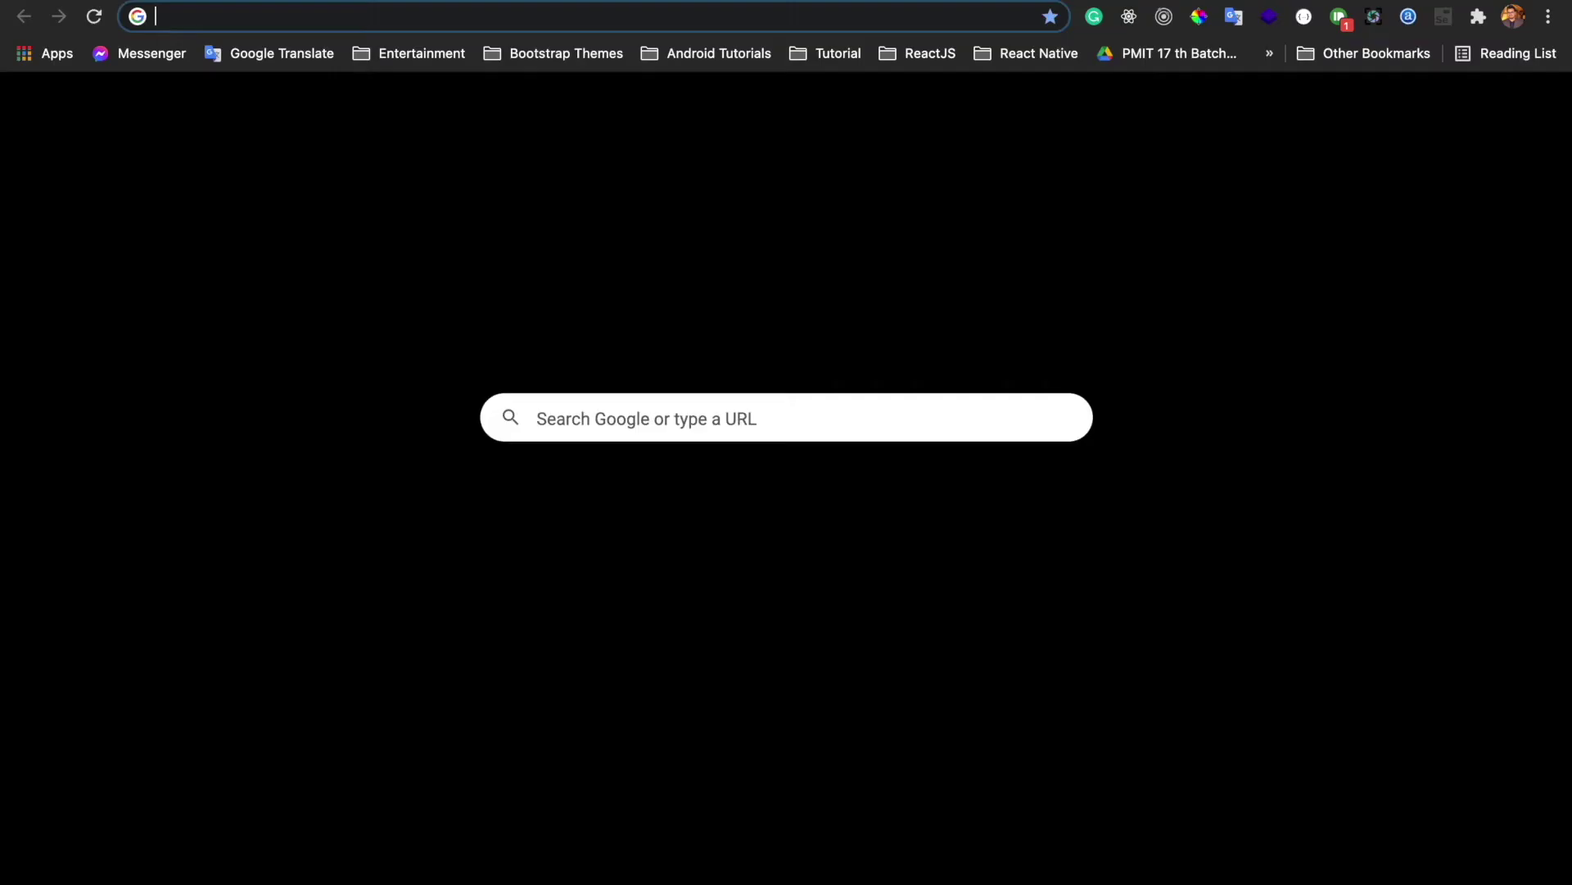
Find the RapidTables online notepad and paste the generated database password into it
type("notep")
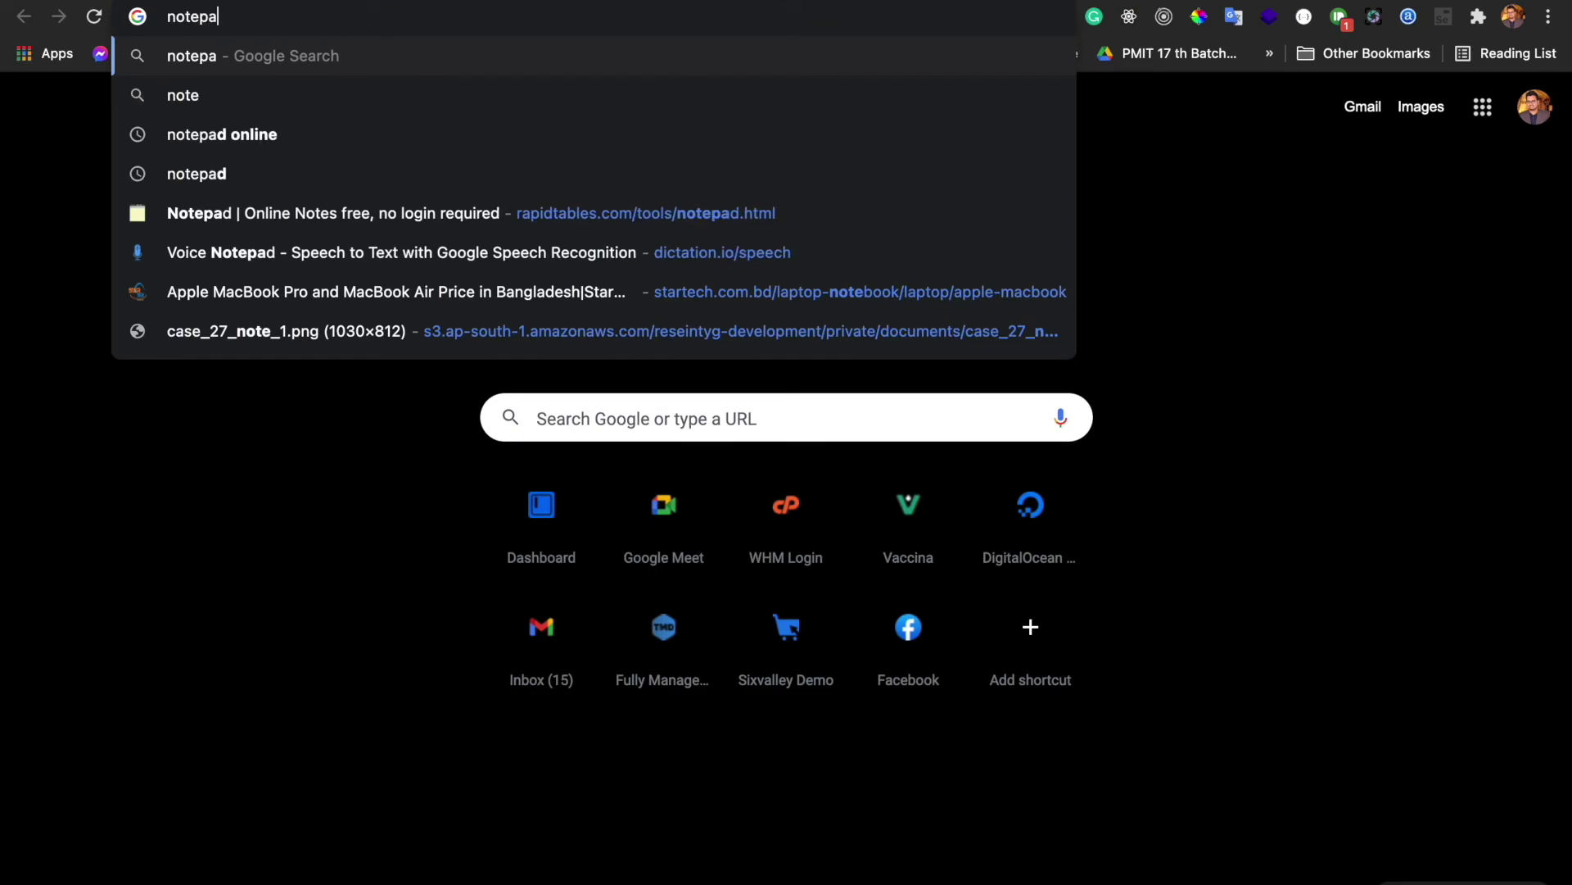
type("a")
left_click(950, 95)
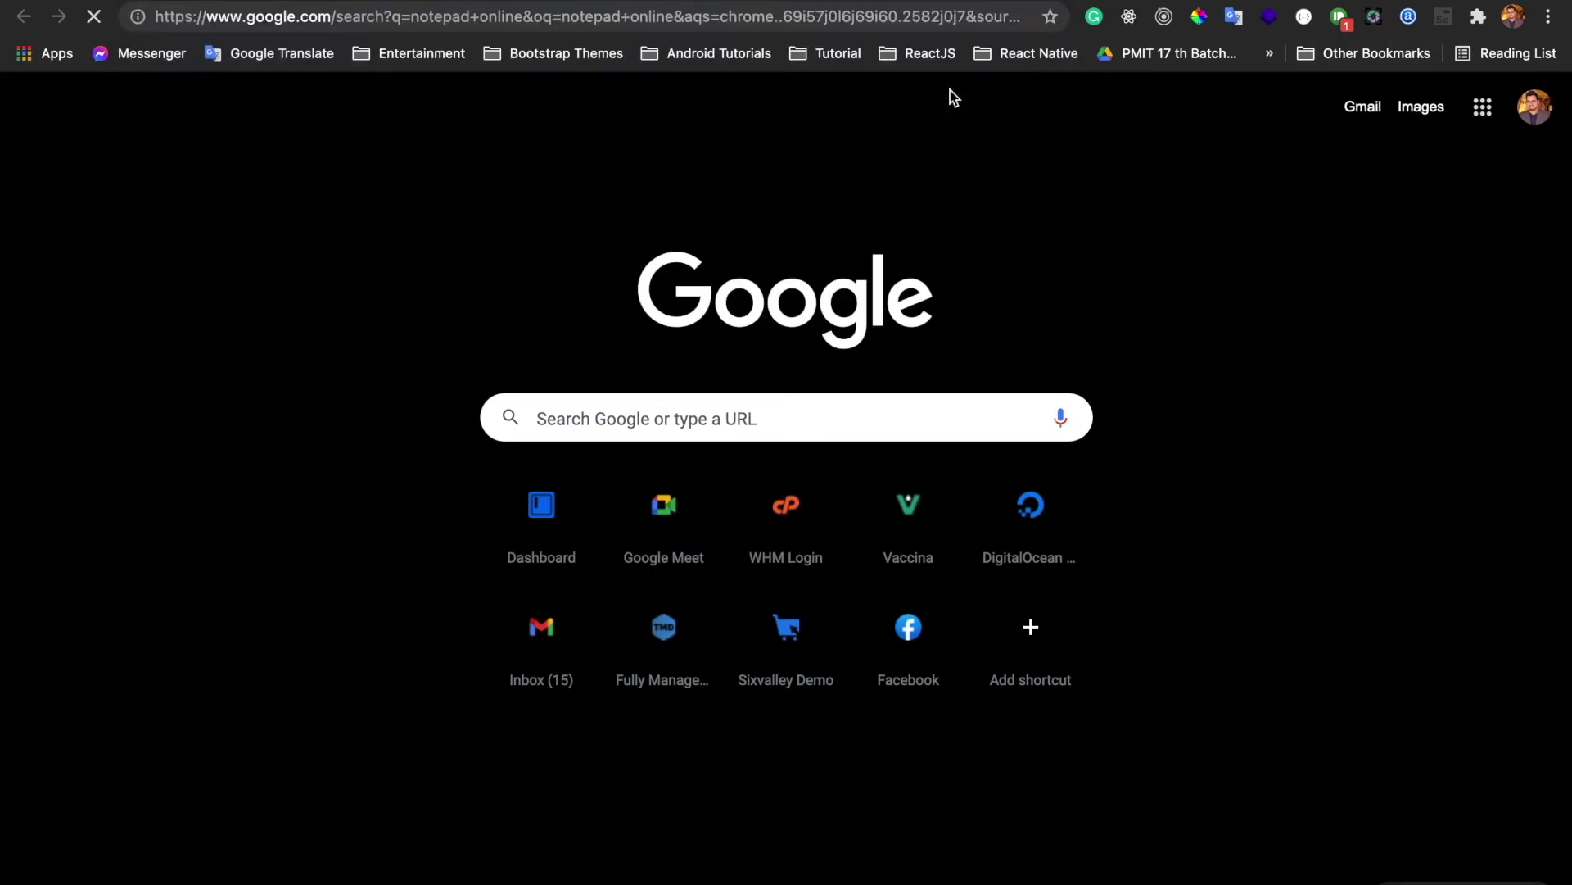
left_click(584, 280)
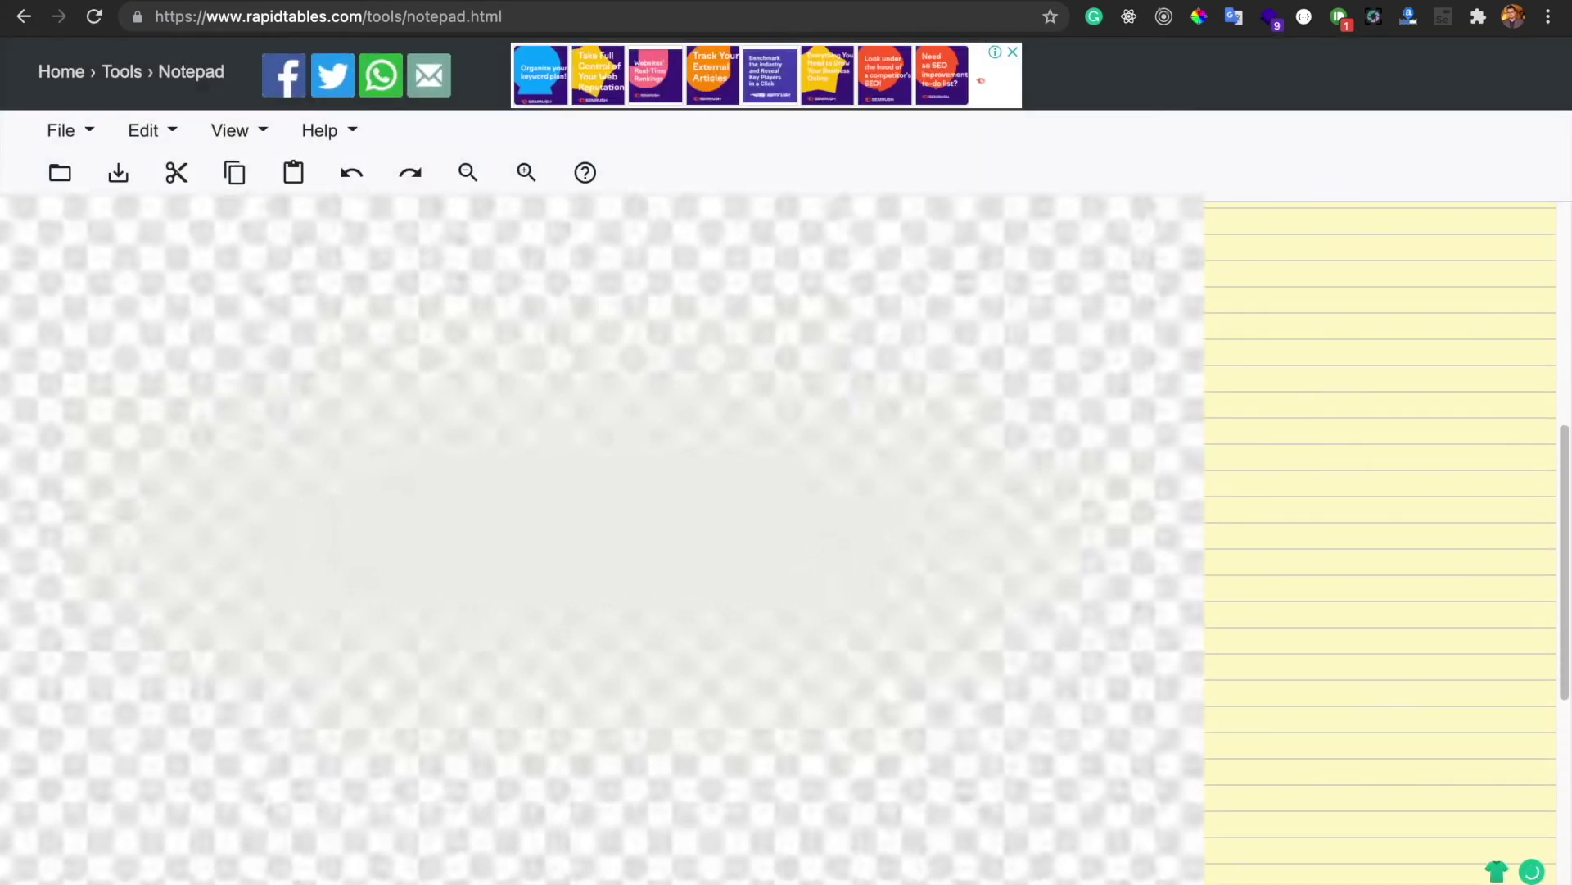
left_click(260, 376)
key("super+v")
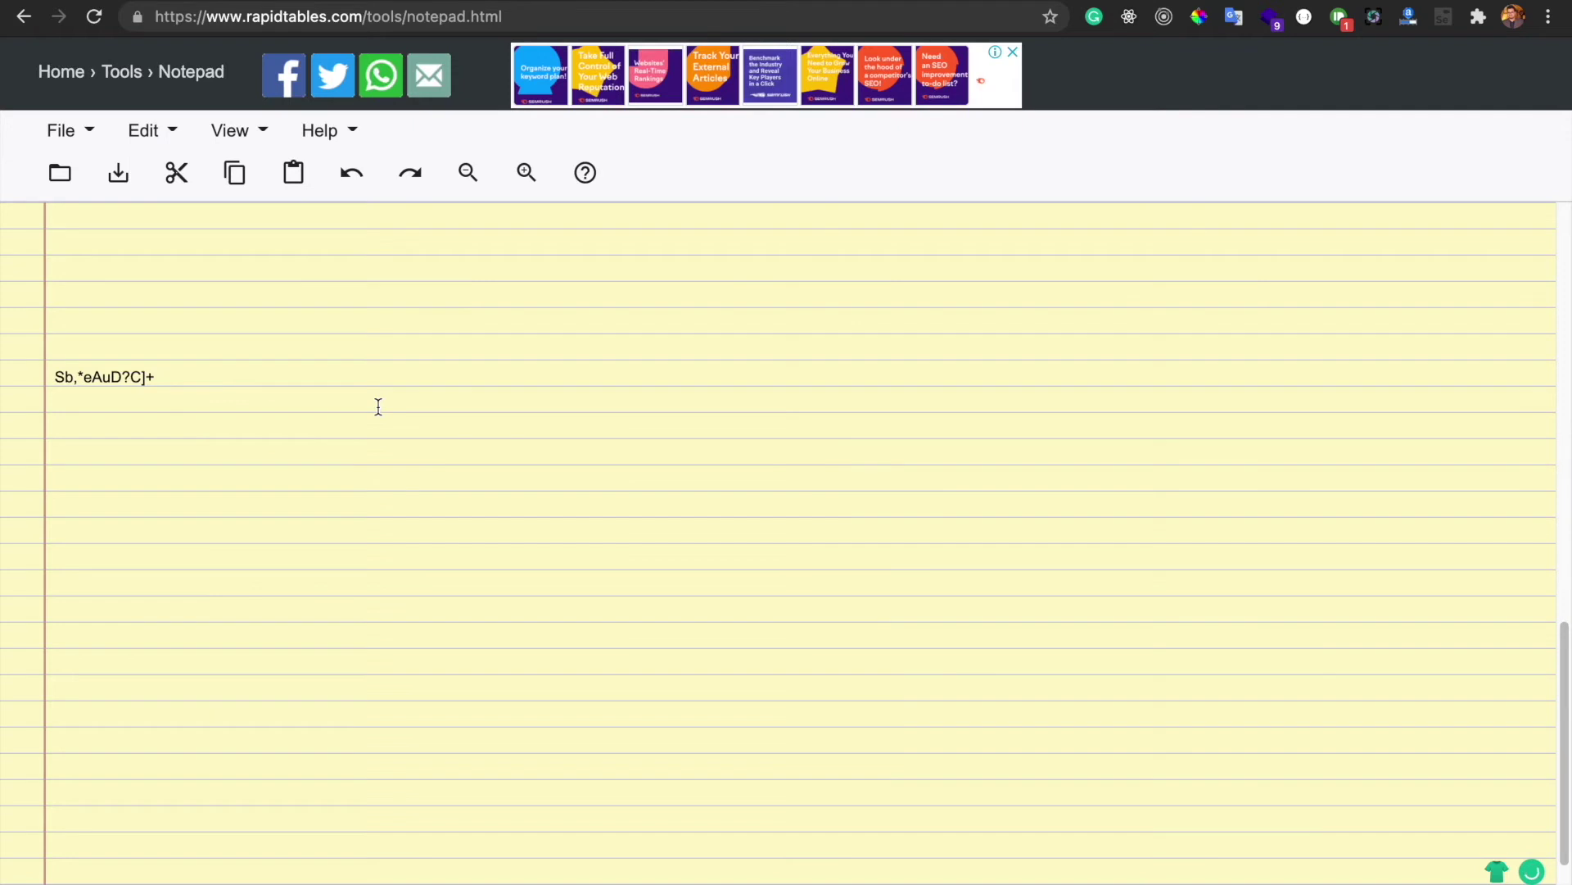
scroll(379, 407, "down", 1)
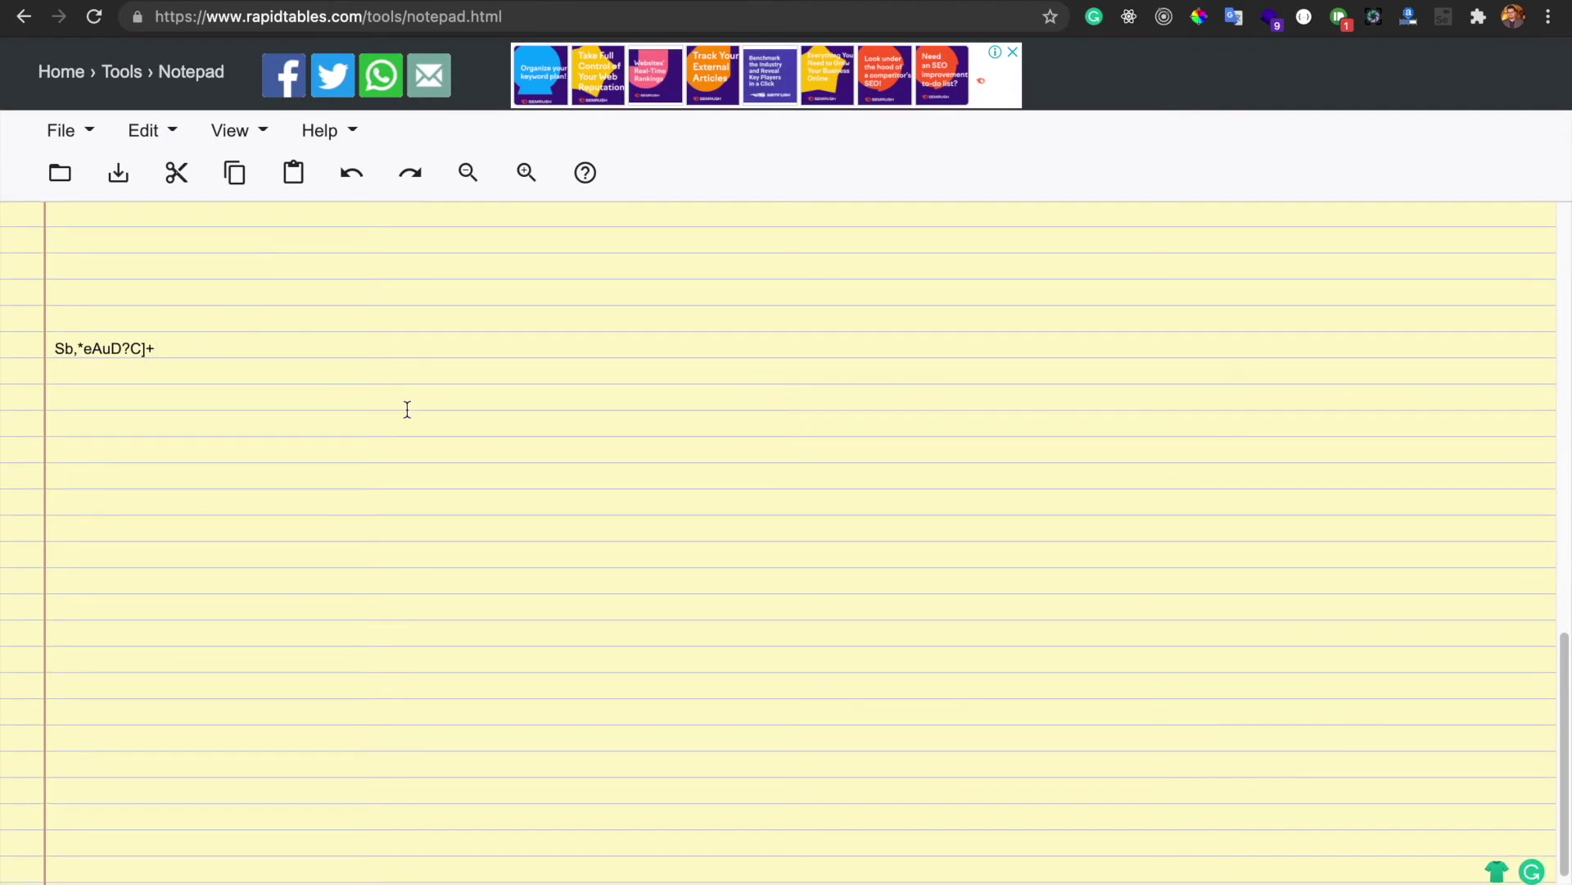
scroll(407, 409, "down", 1)
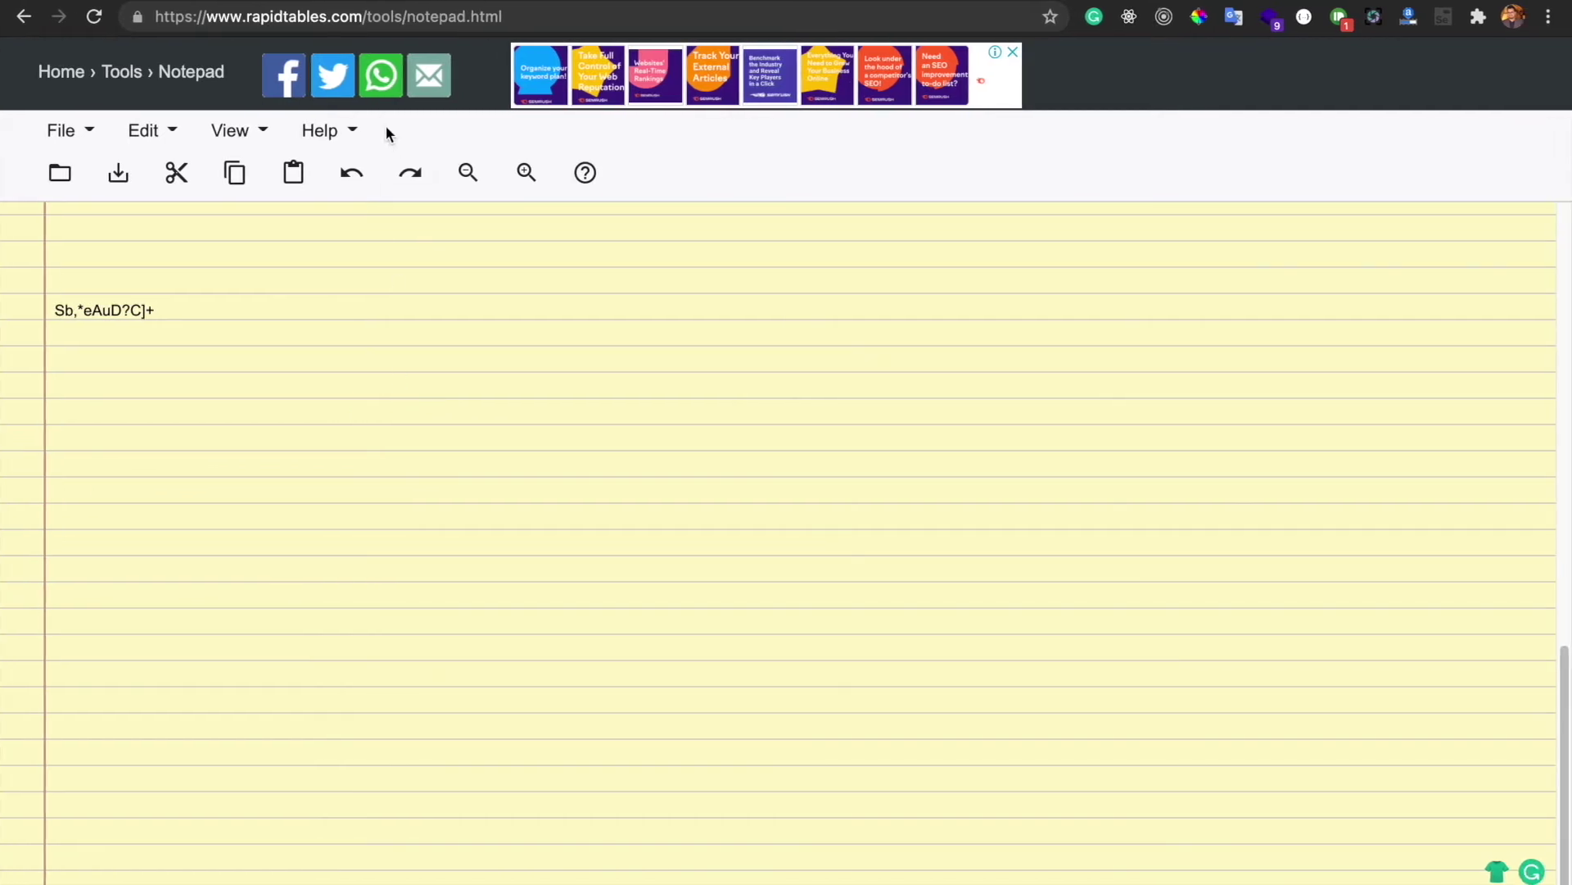
left_click(440, 0)
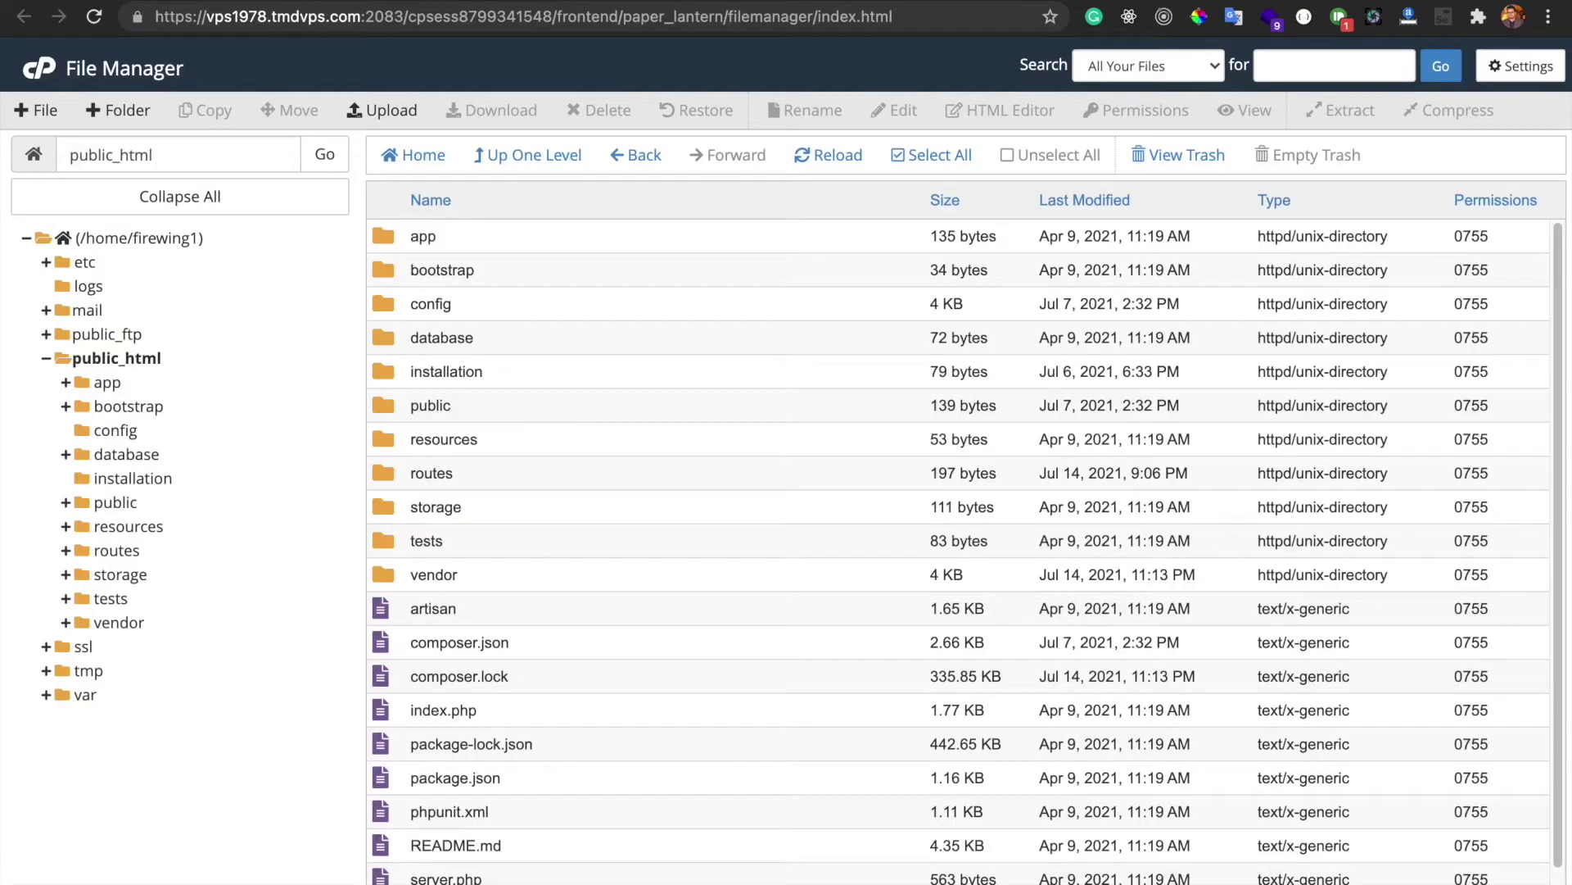
Create the sixvalley database user with the generated password, confirming it was saved
key("ctrl+Tab")
key("ctrl+Tab")
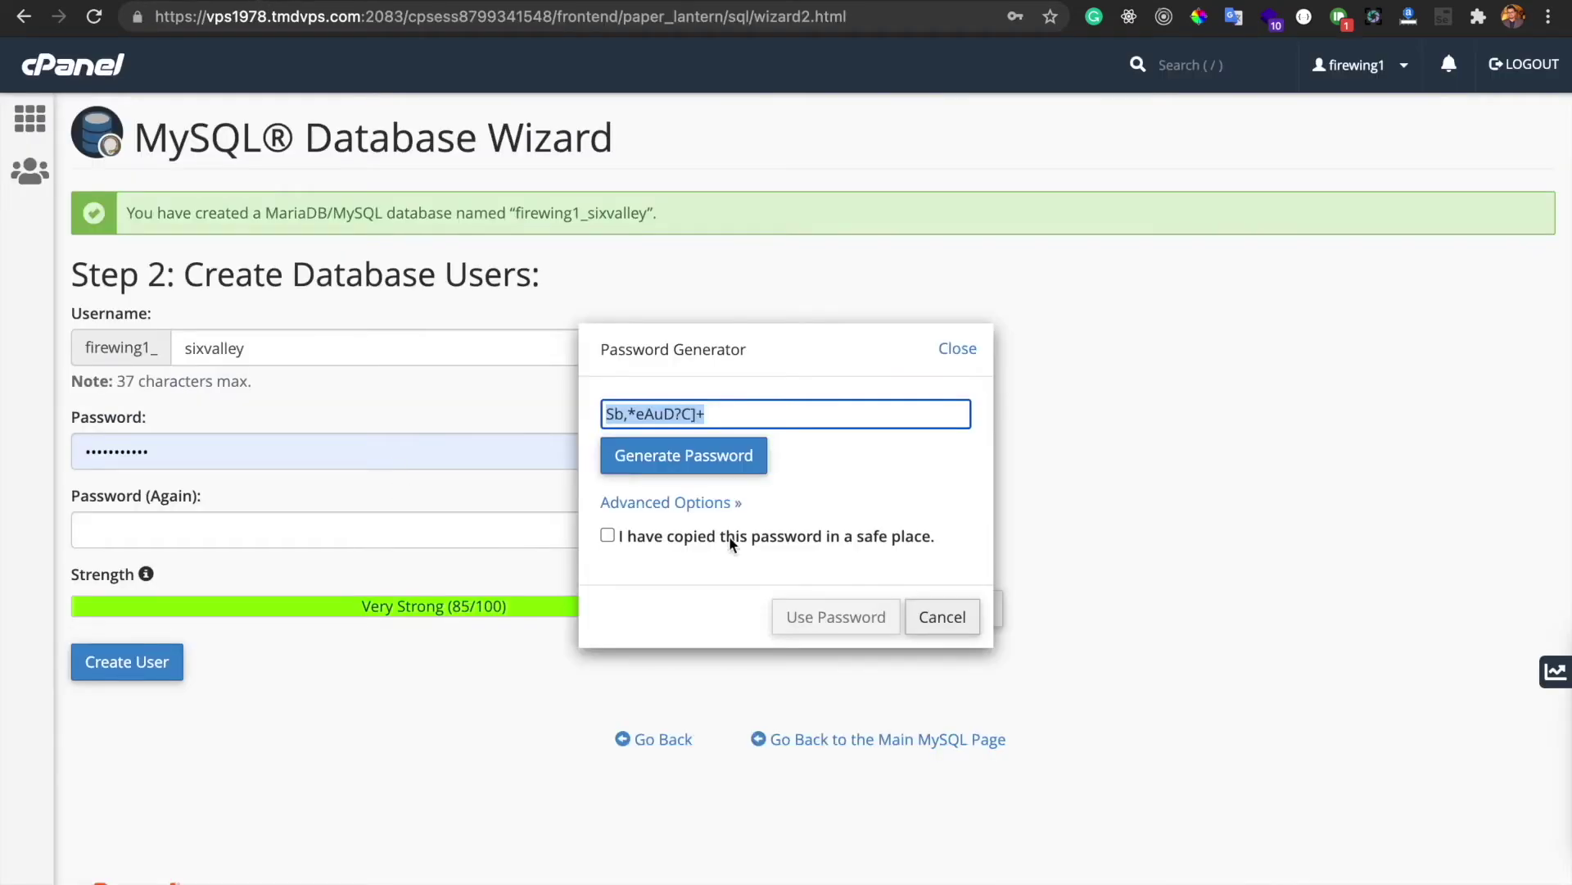
left_click(622, 537)
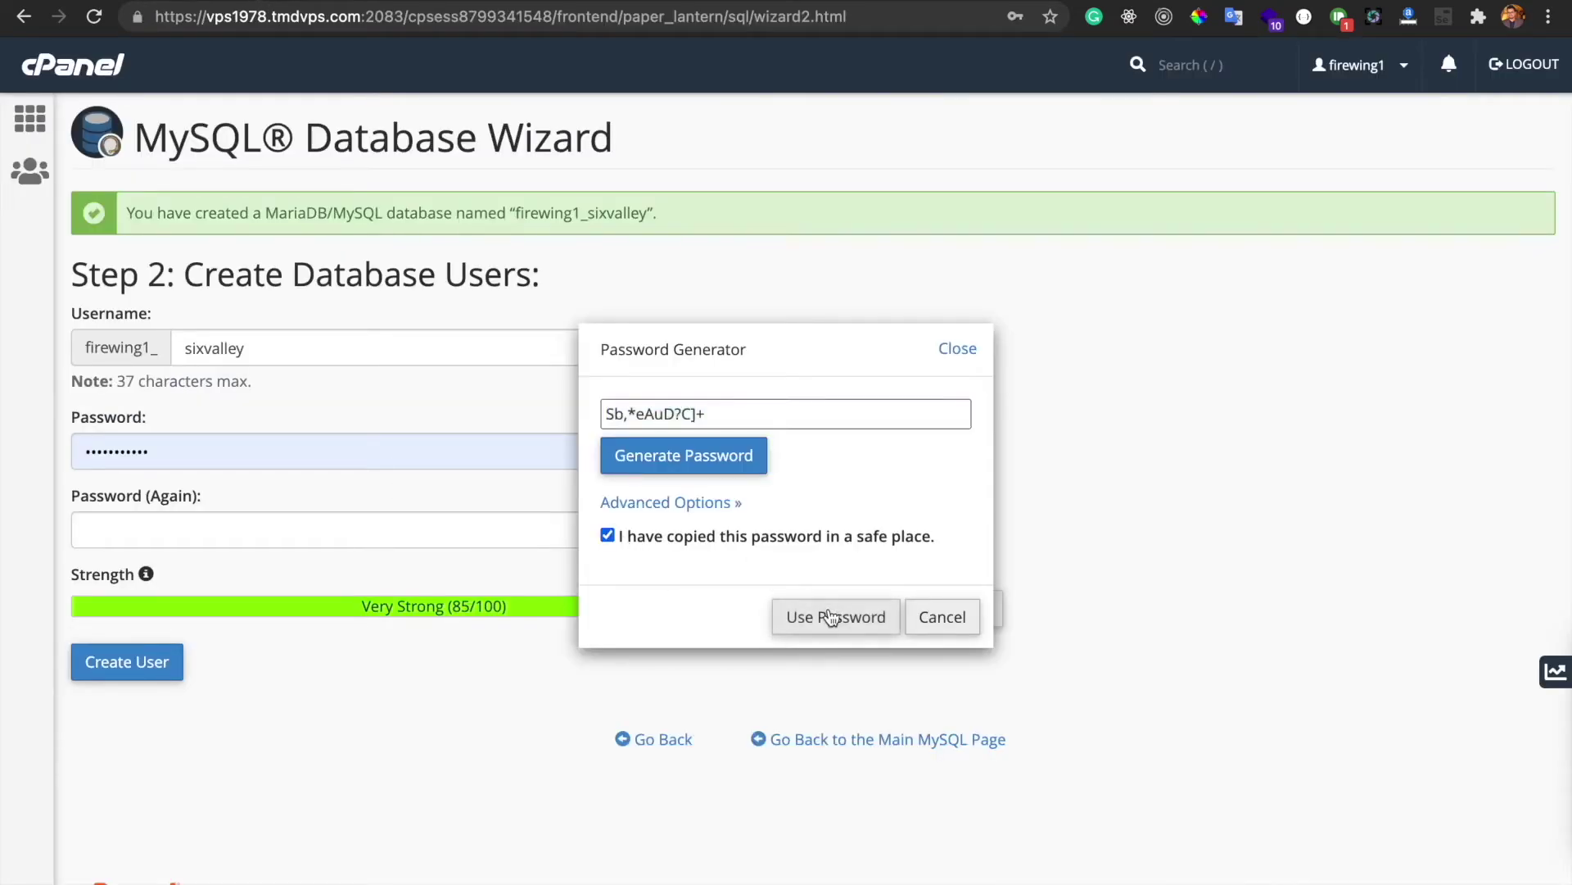
left_click(834, 617)
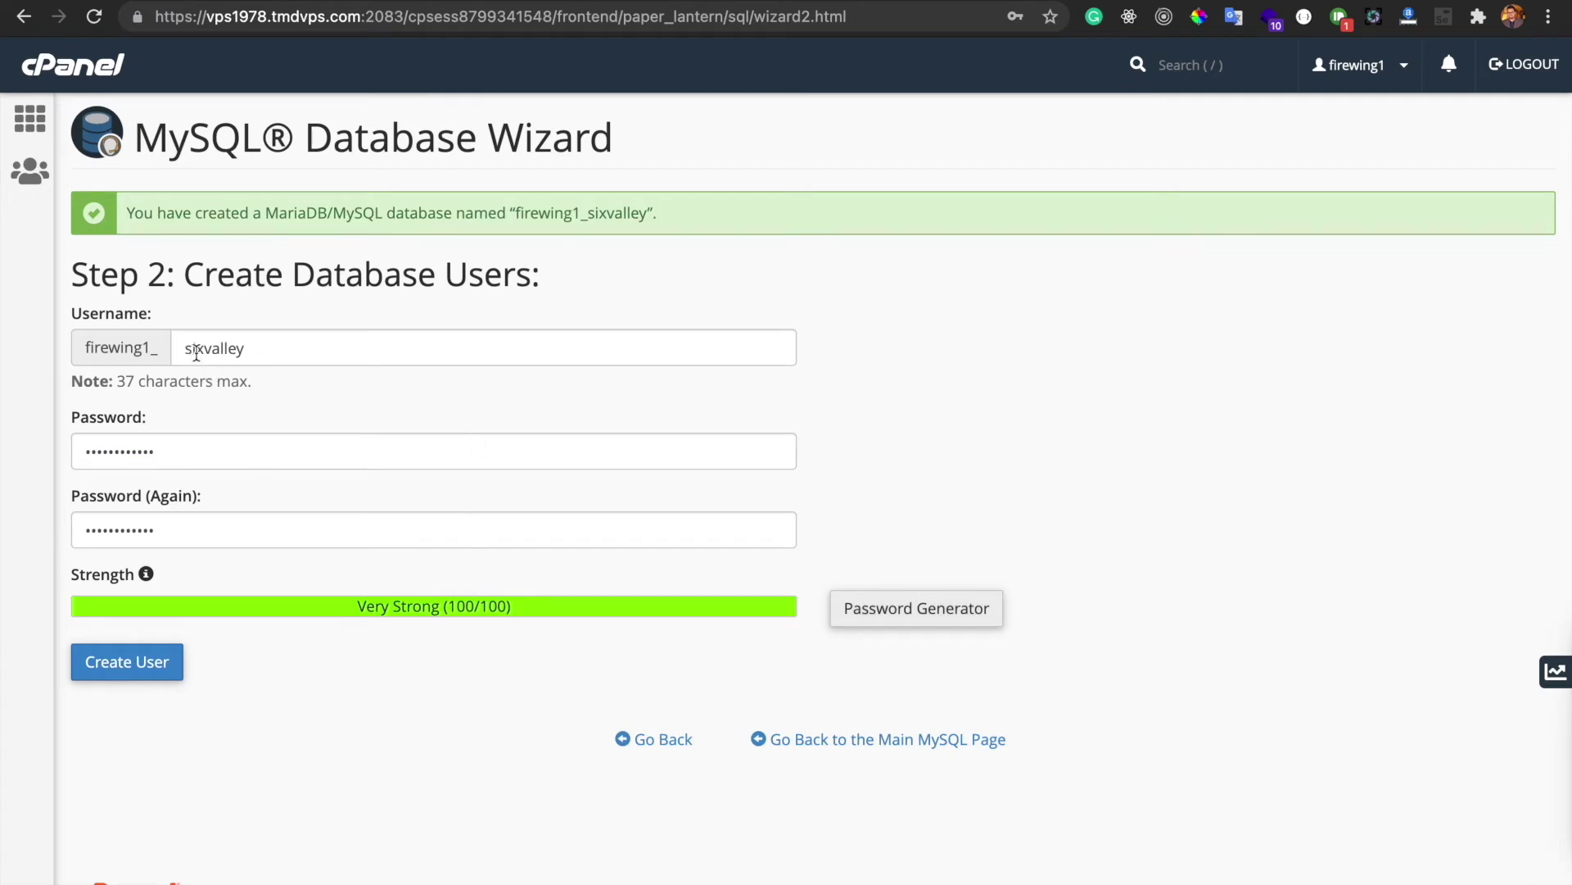
left_click(140, 680)
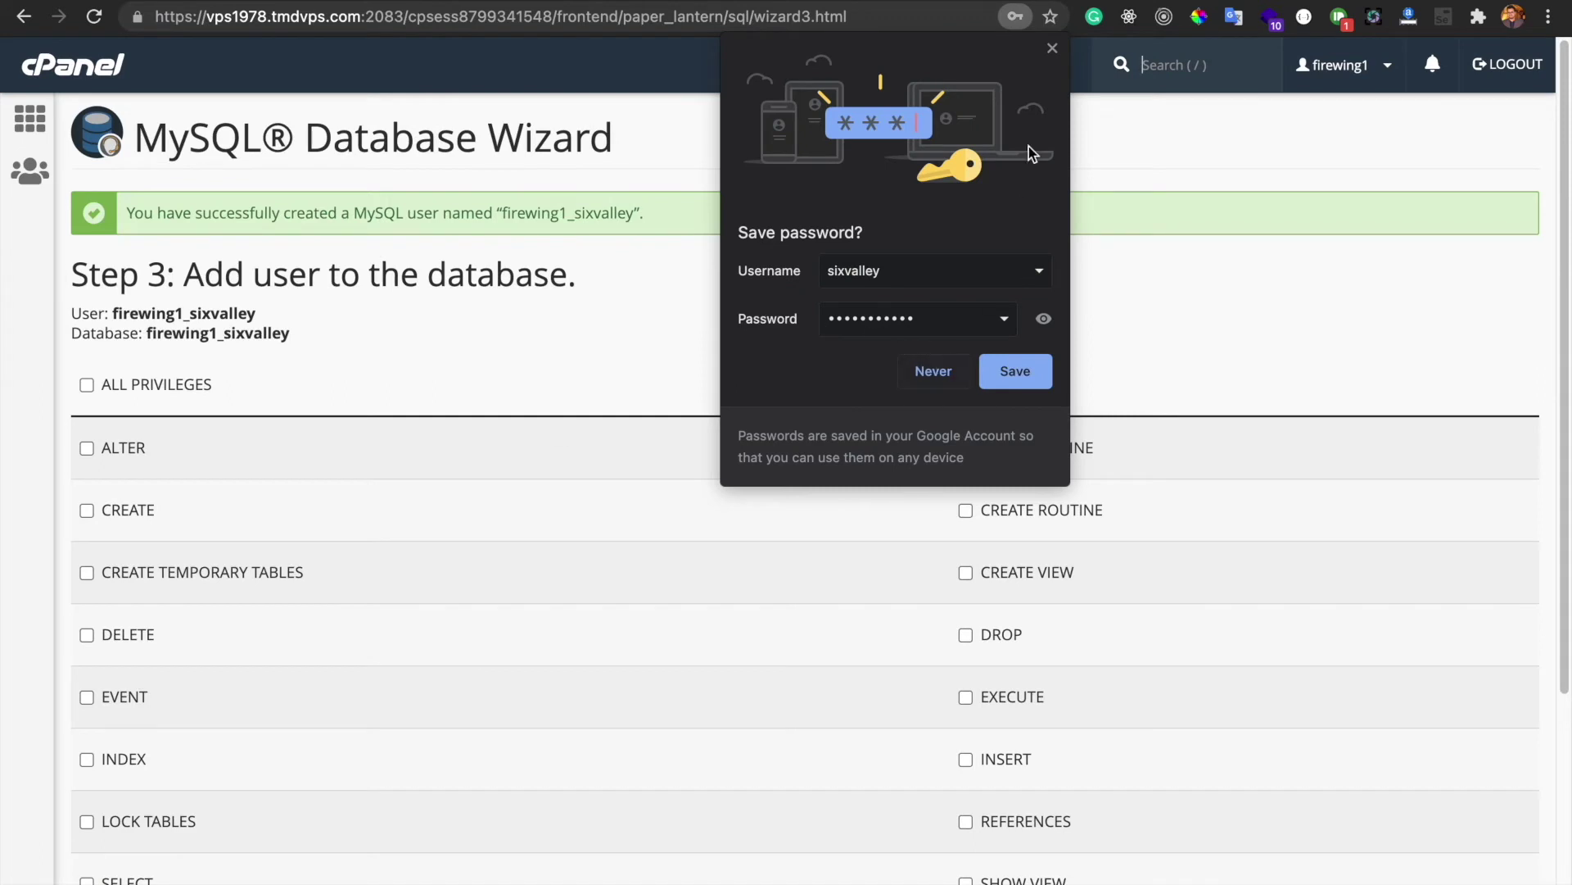
left_click(1051, 51)
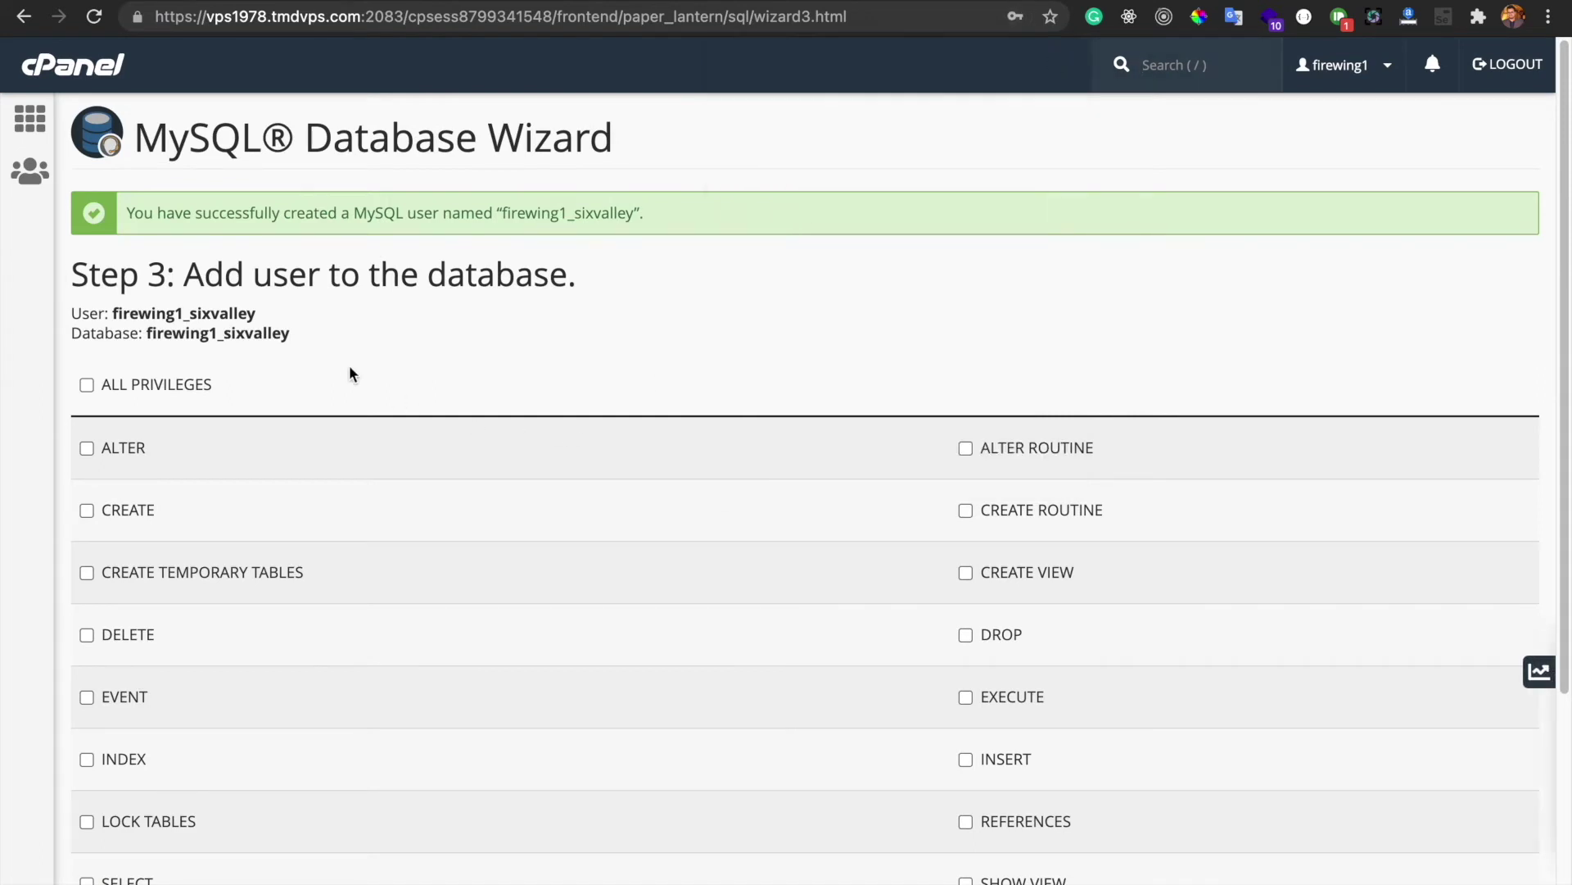
Grant the user ALL PRIVILEGES on the sixvalley database and save the changes
left_click(86, 384)
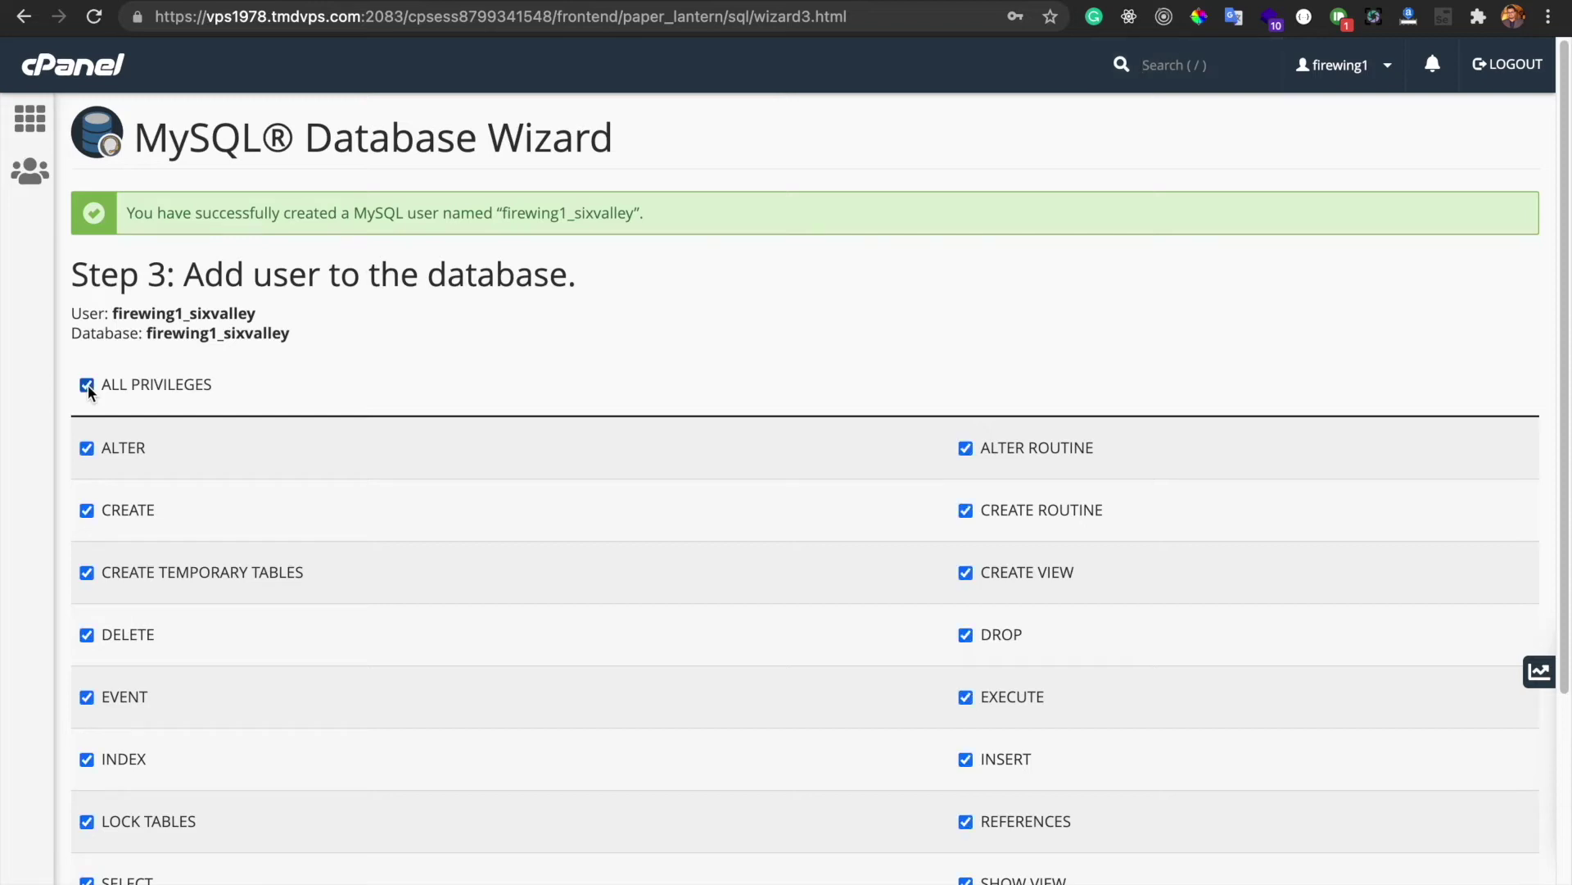
scroll(524, 376, "down", 5)
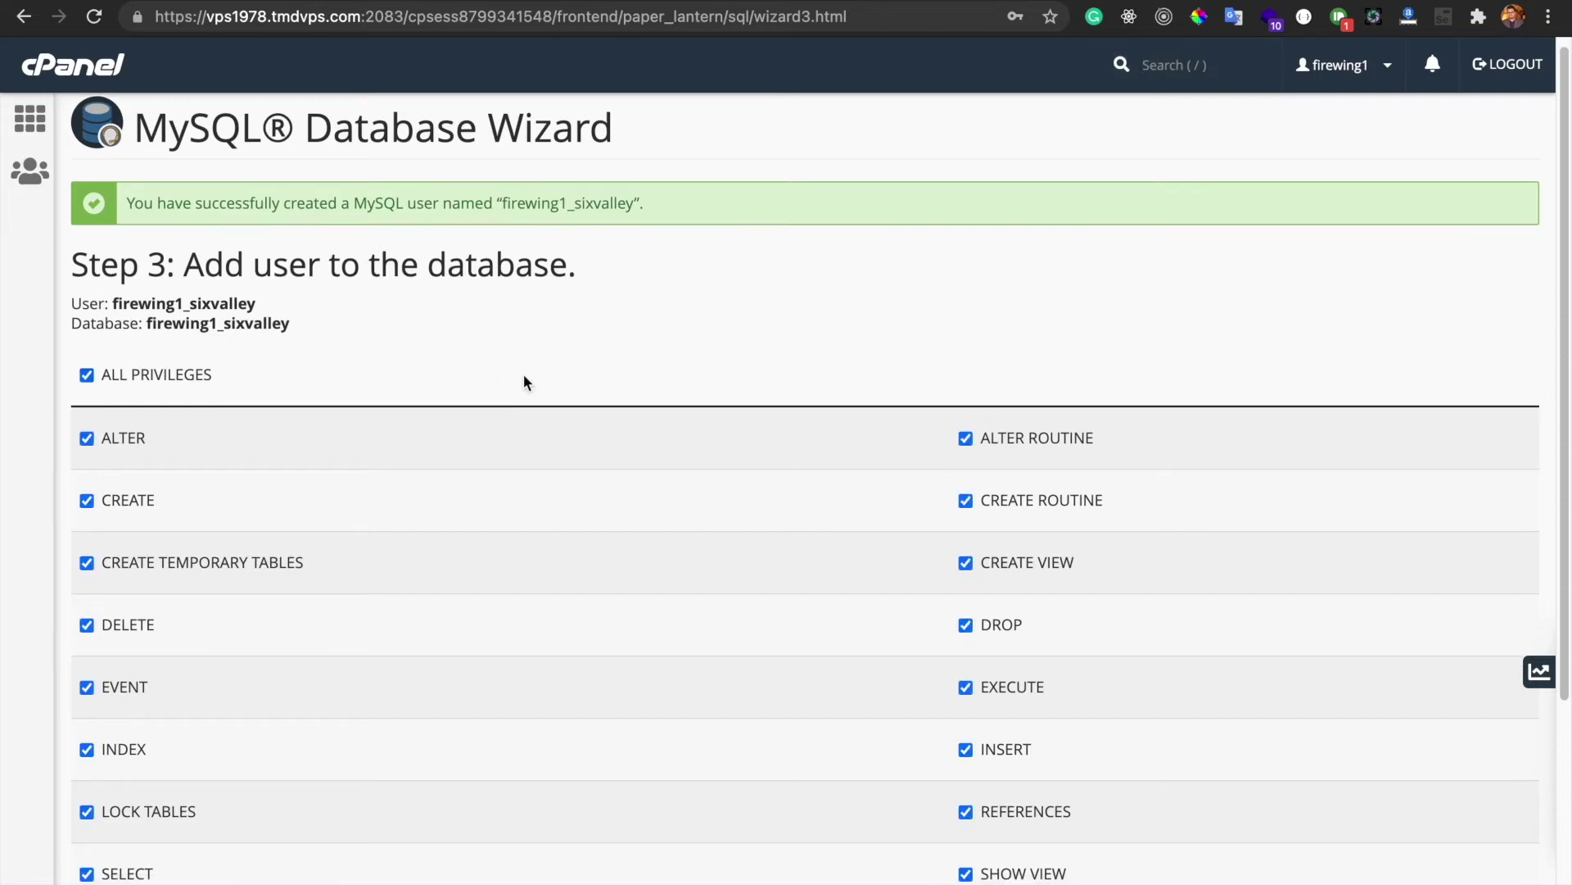
scroll(525, 293, "up", 5)
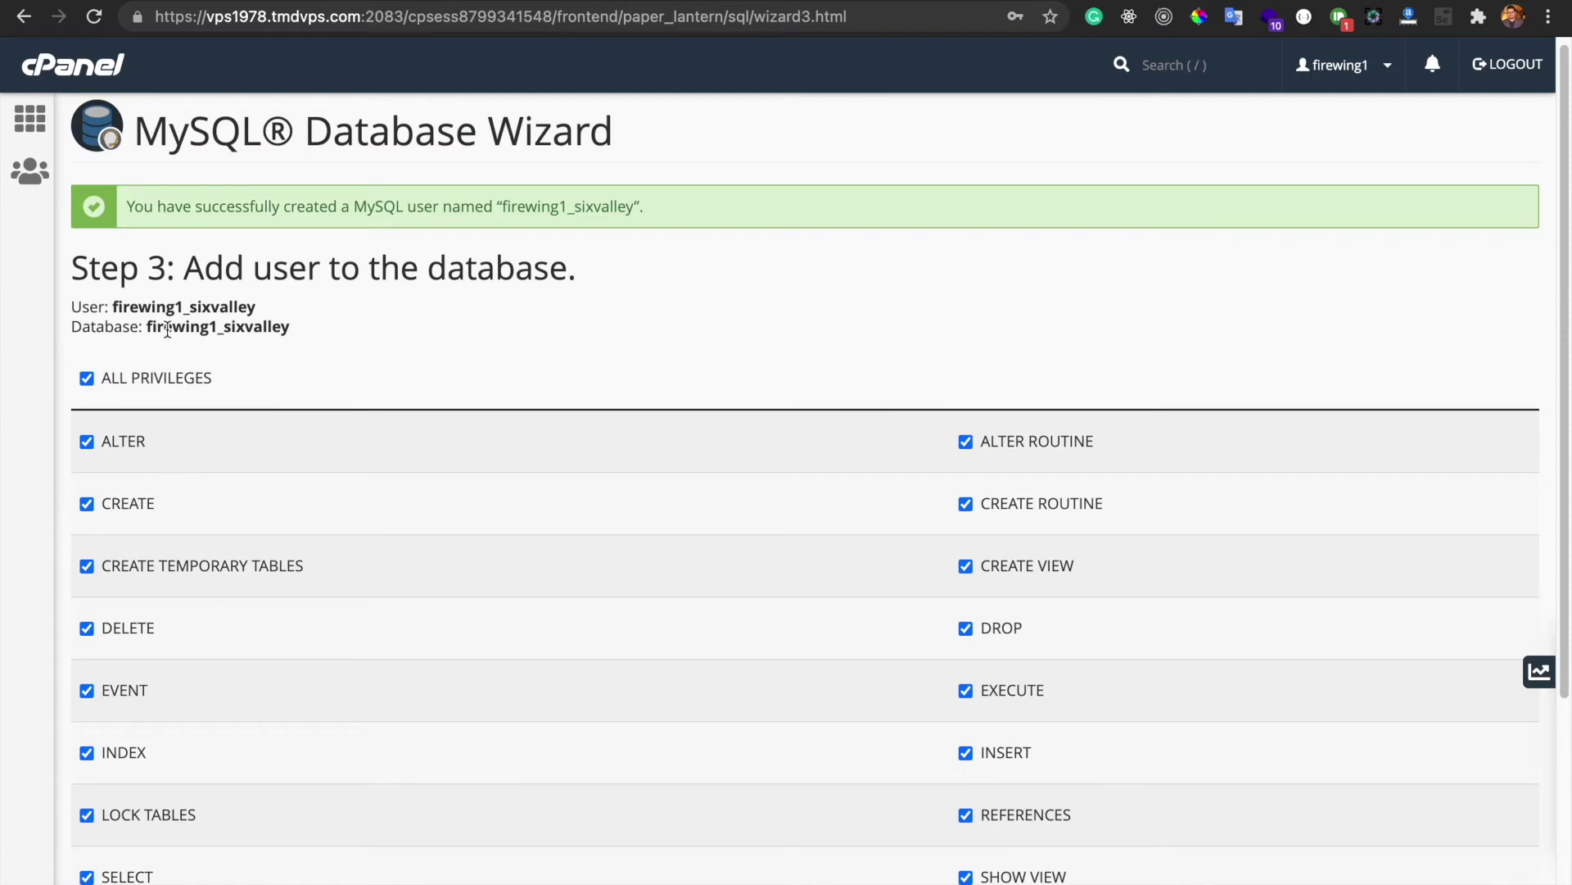
scroll(356, 389, "down", 5)
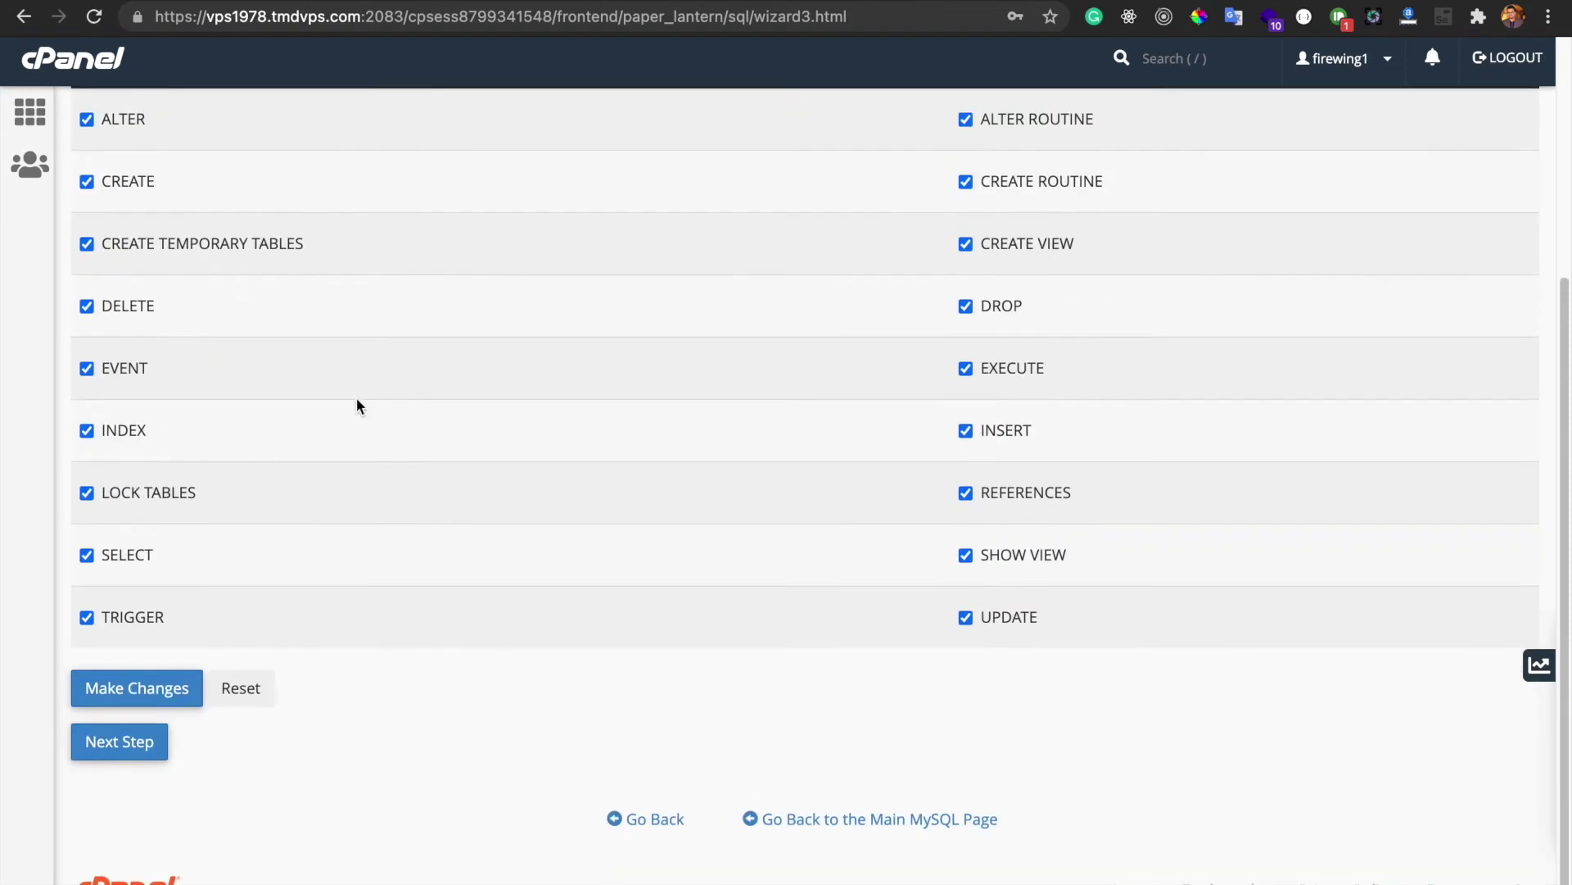
left_click(130, 698)
scroll(220, 602, "down", 3)
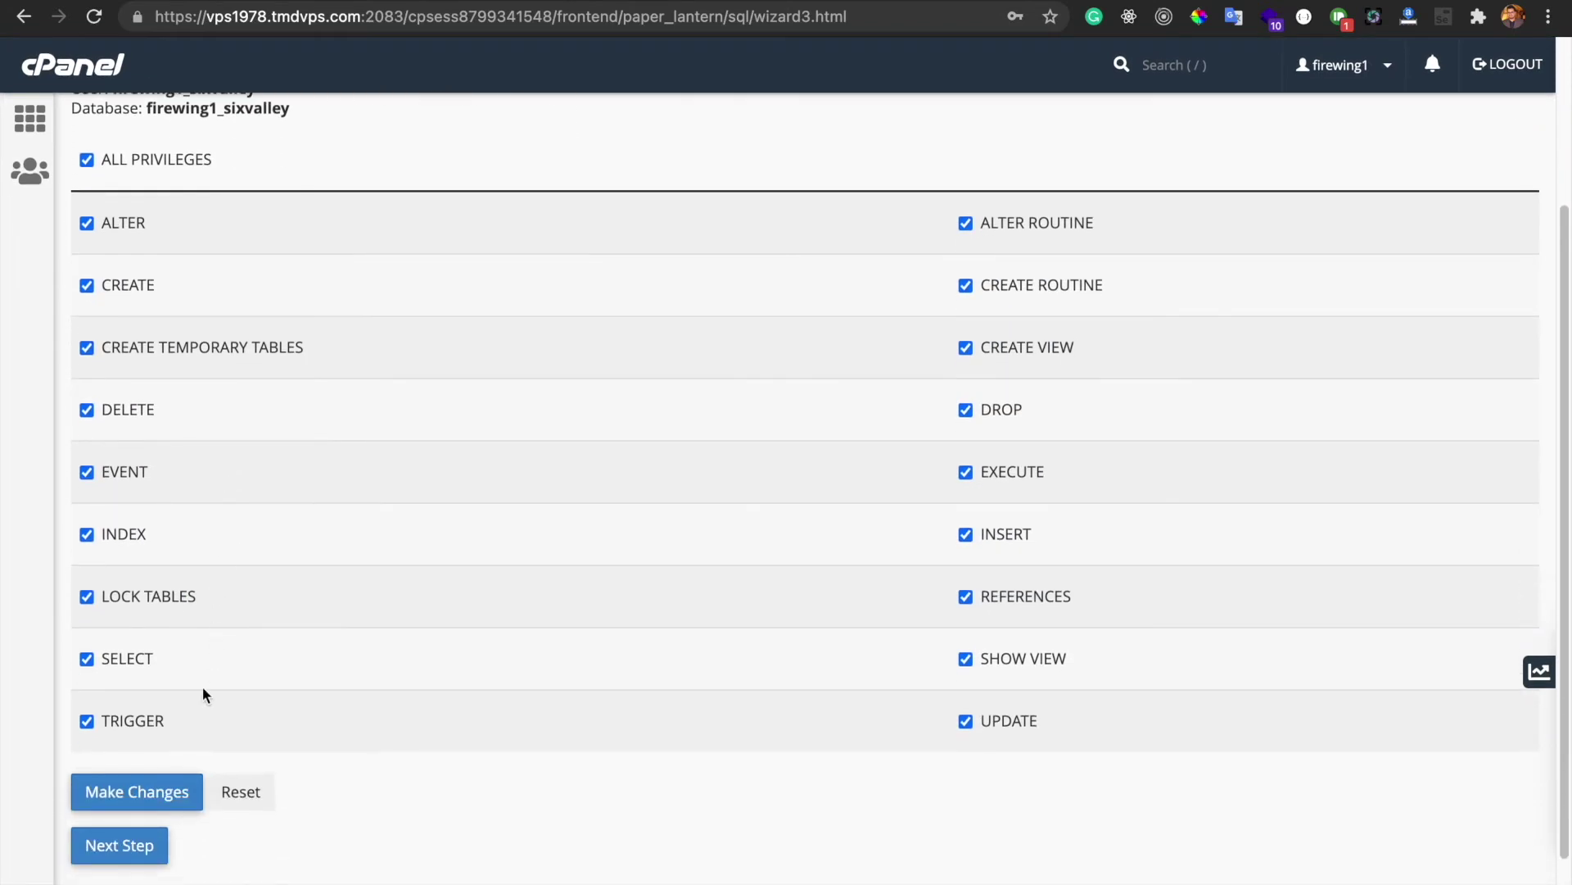
left_click(129, 799)
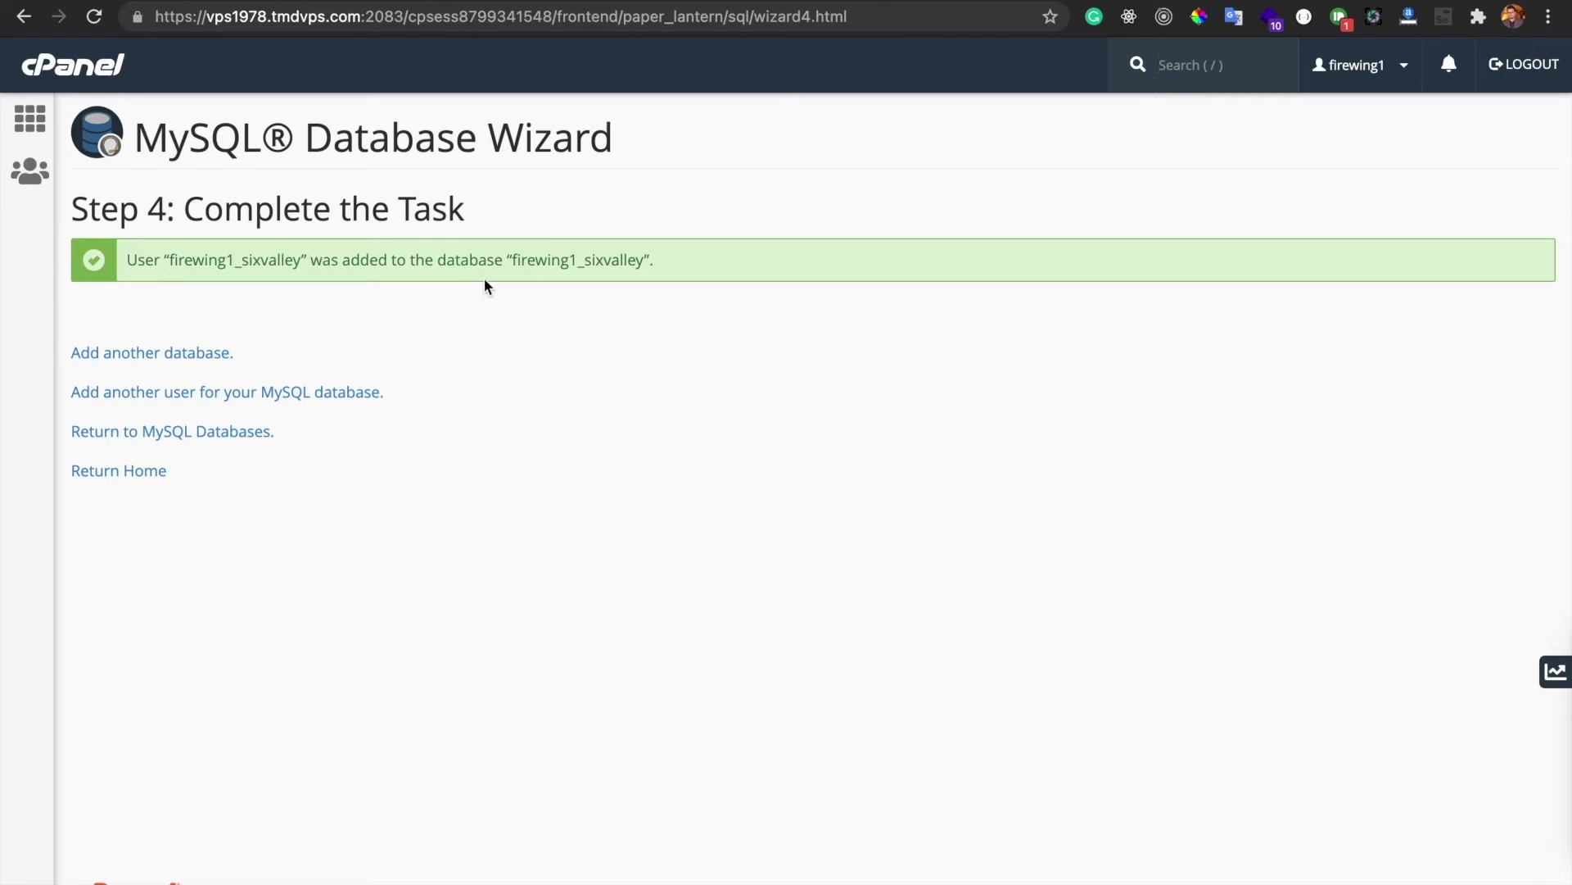
left_click_drag(513, 256, 637, 255)
double_click(215, 256)
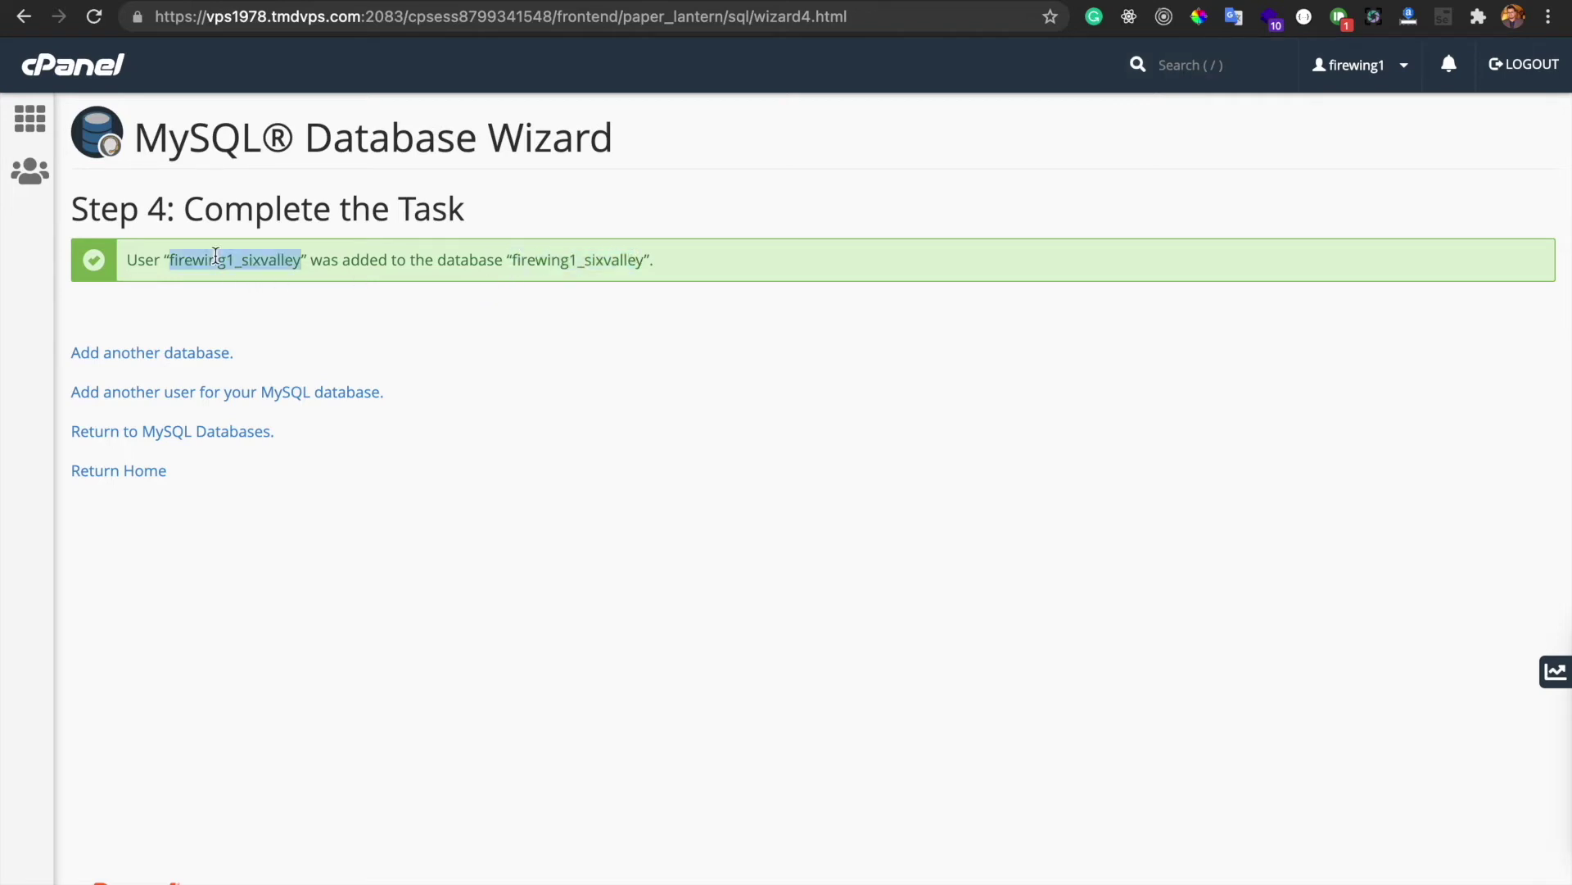
left_click(213, 259)
left_click_drag(170, 260, 299, 254)
key("ctrl+c")
key("ctrl+Tab")
key("Return")
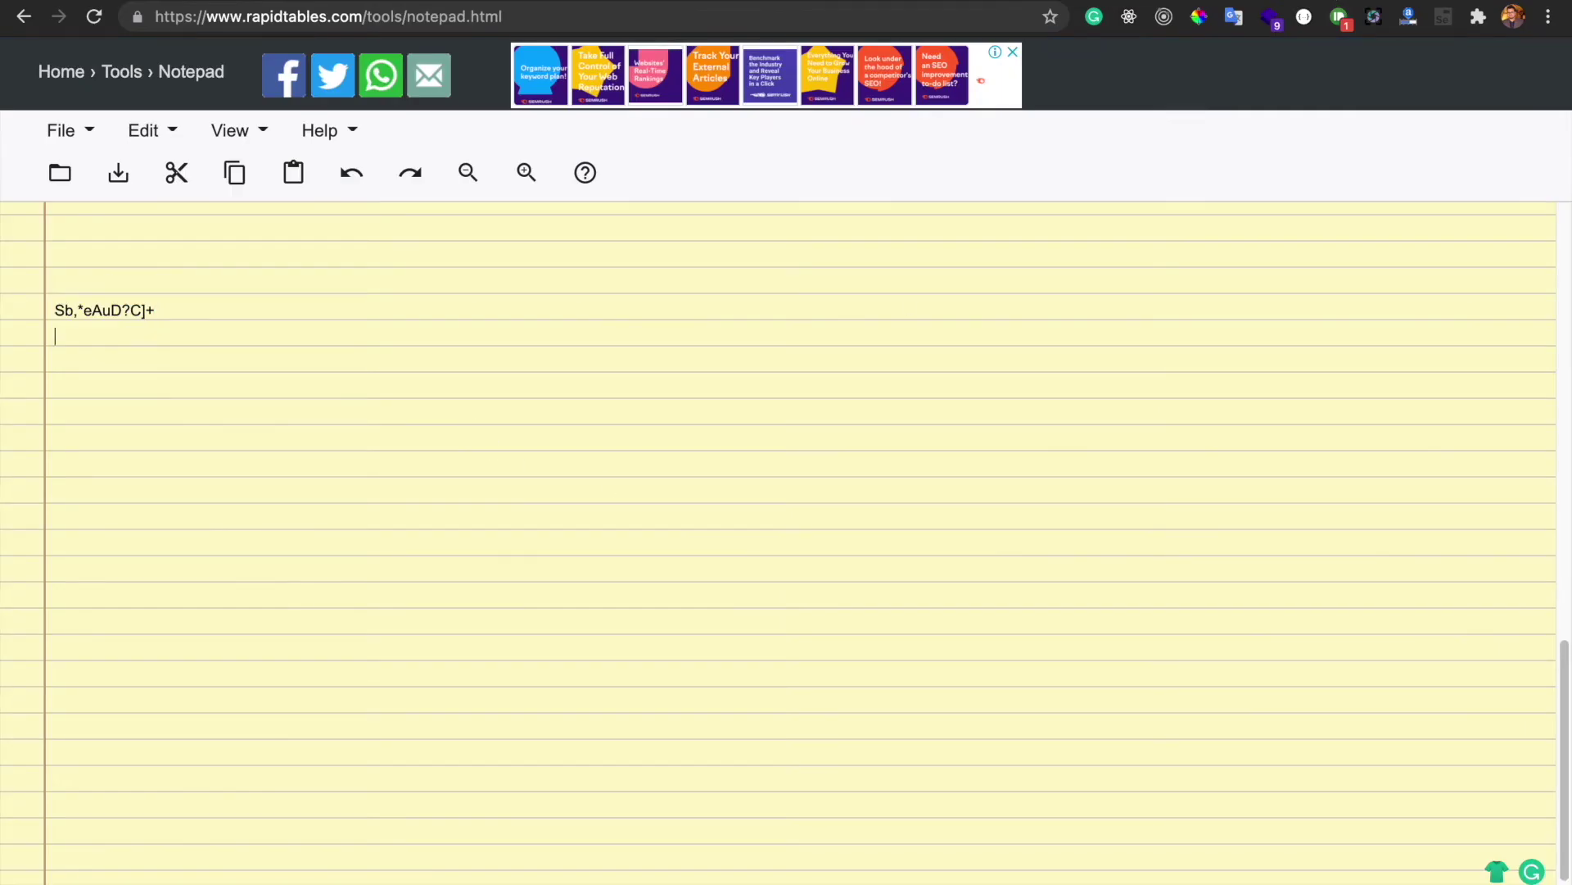
key("ctrl+v")
Copy the database name firewing1_sixvalley into the notepad on a new line
key("ctrl+Tab")
key("ctrl+Tab")
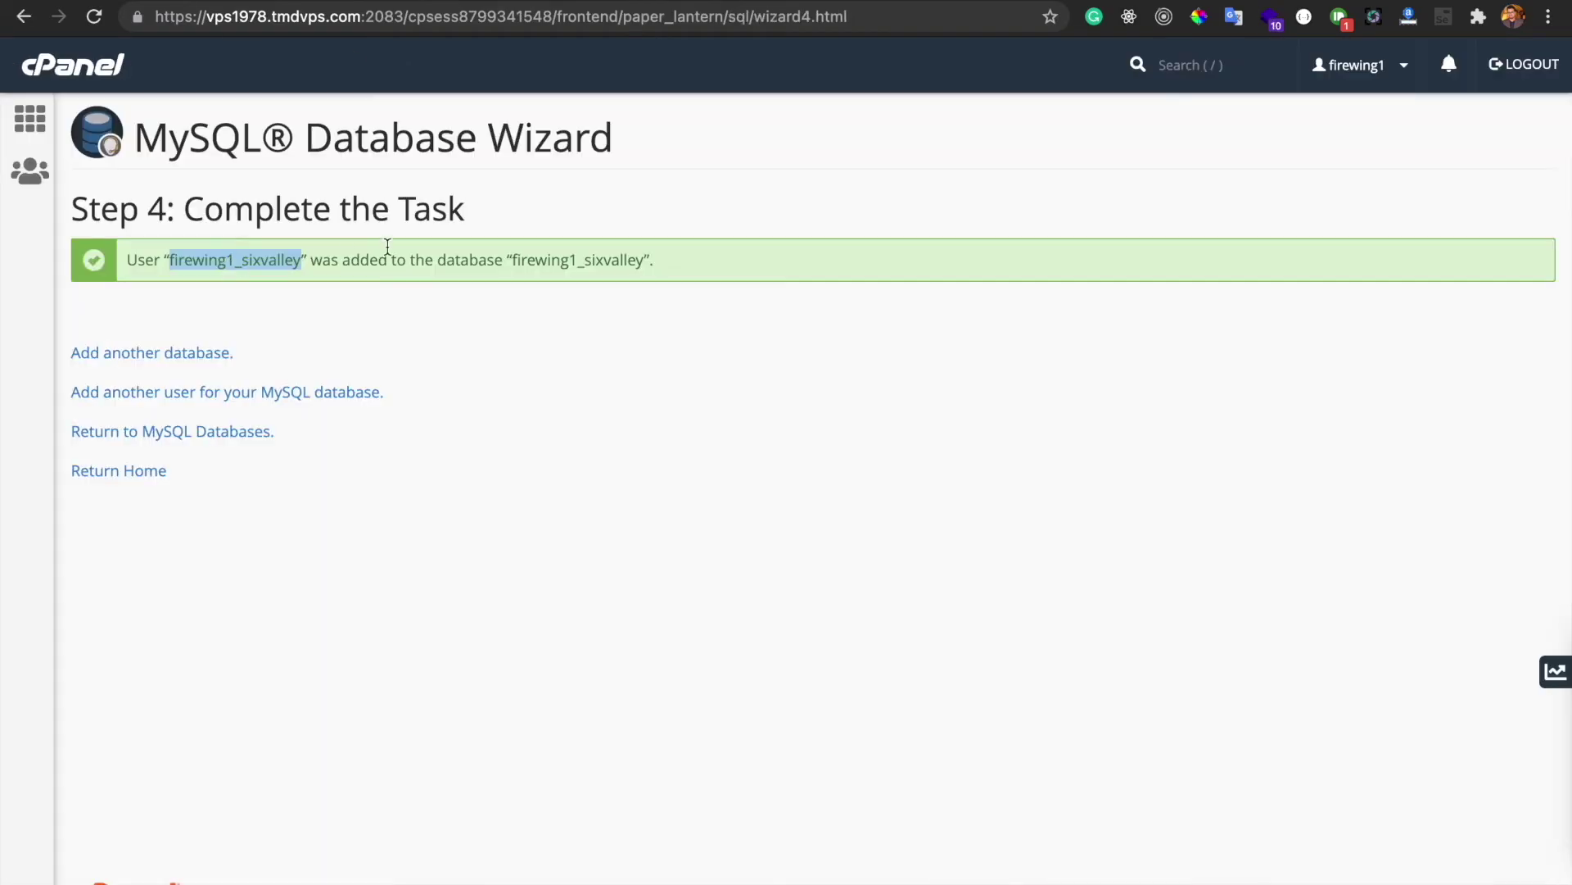
left_click_drag(512, 256, 646, 255)
key("ctrl+c")
key("ctrl+shift+Tab")
key("ctrl+shift+Tab")
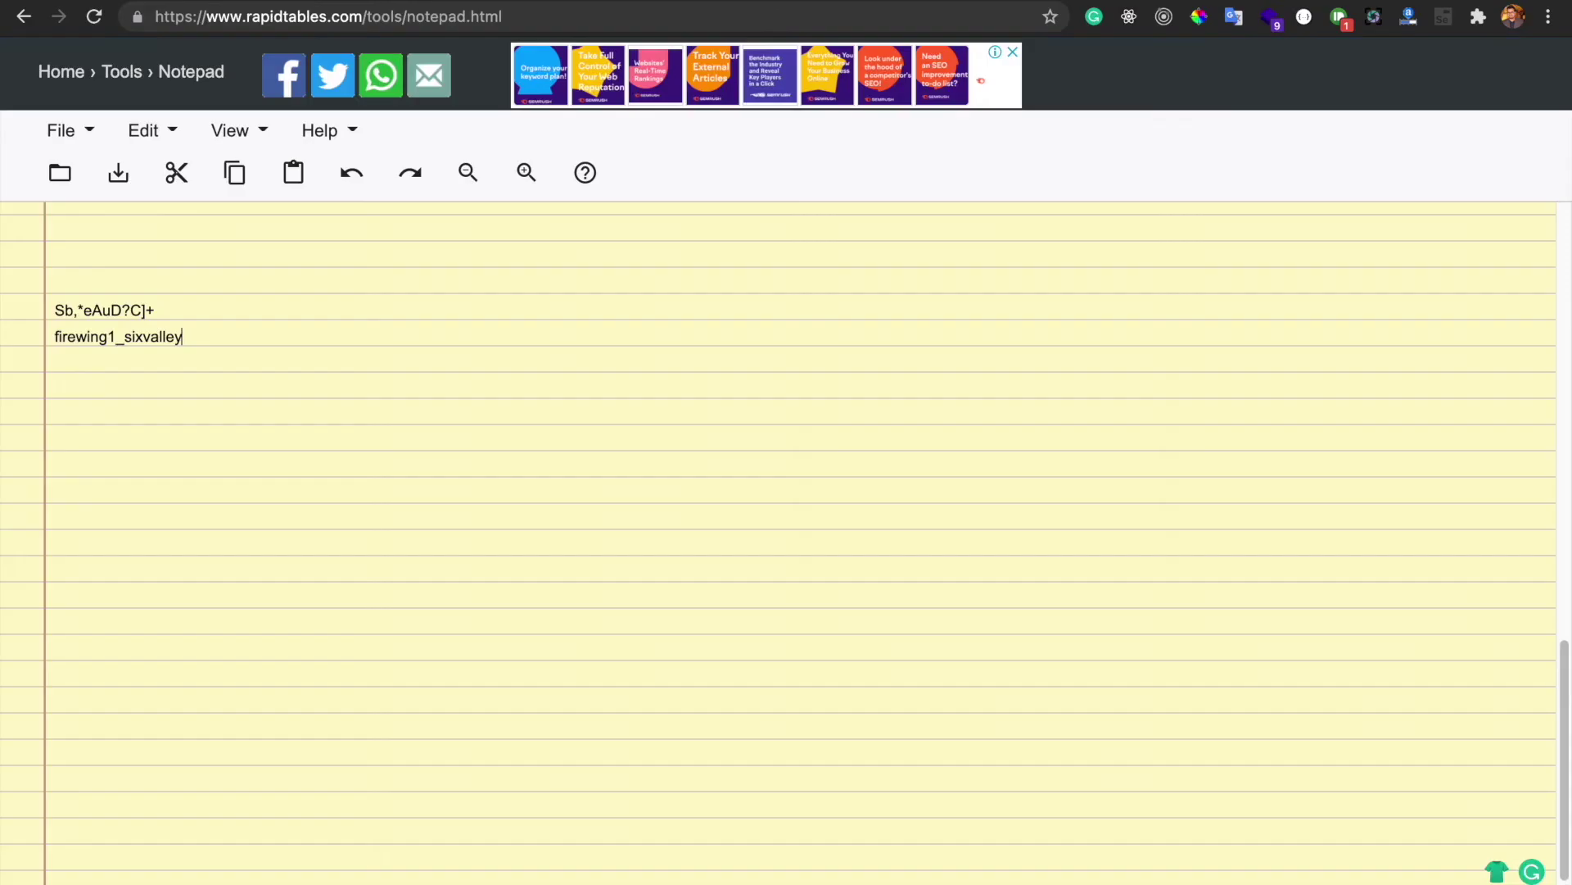
key("Return")
key("ctrl+v")
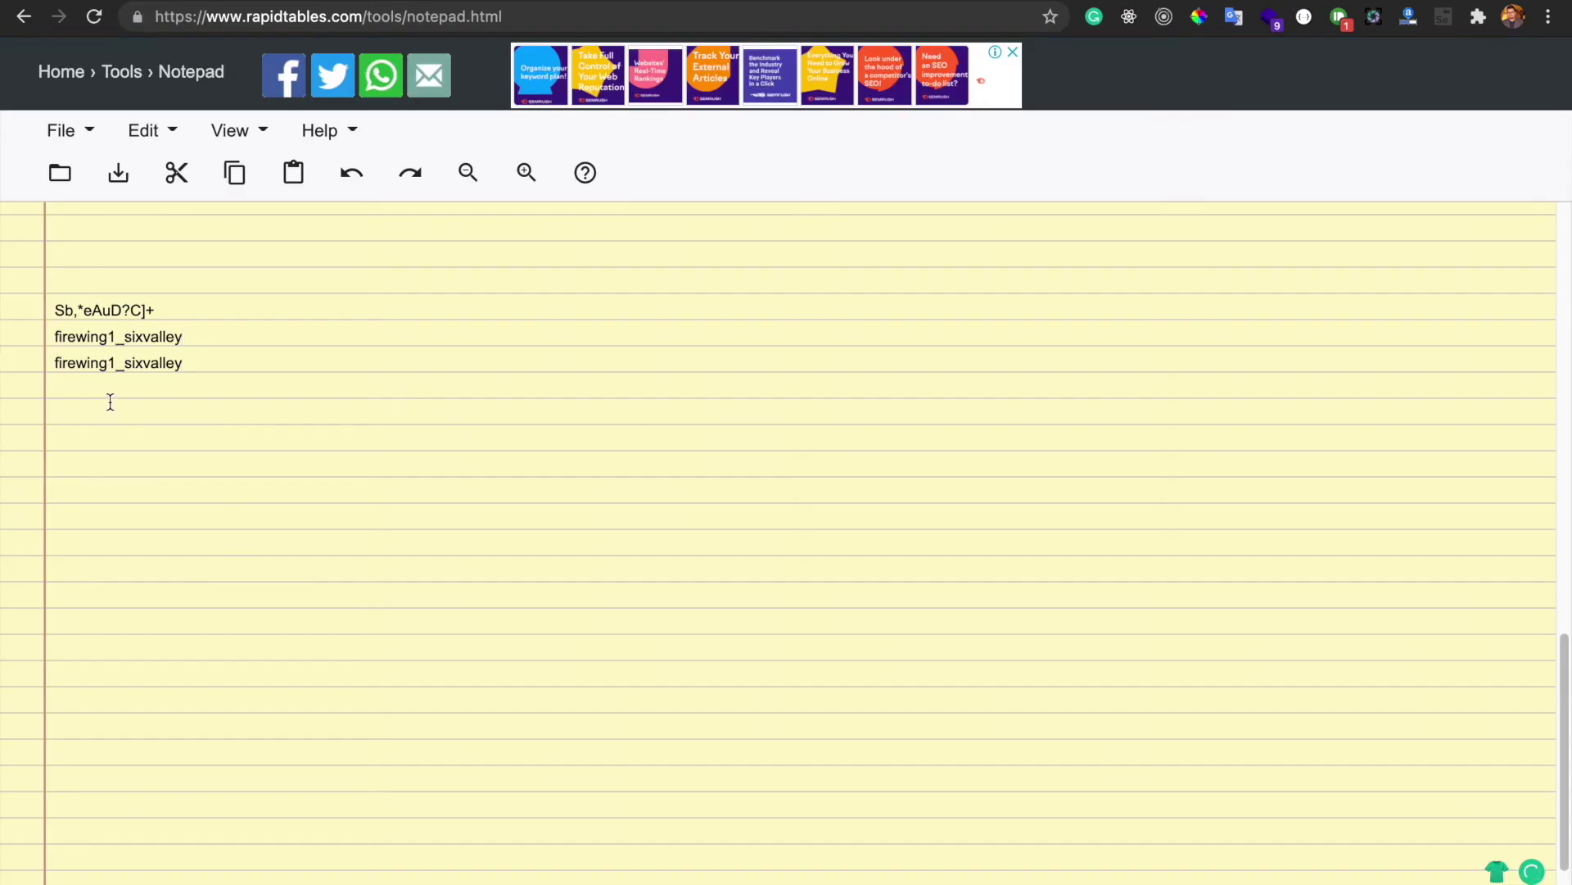
left_click(201, 336)
Back in the wizard, reselect the user and database names in the message, then clear the selection
key("ctrl+Tab")
key("ctrl+Tab")
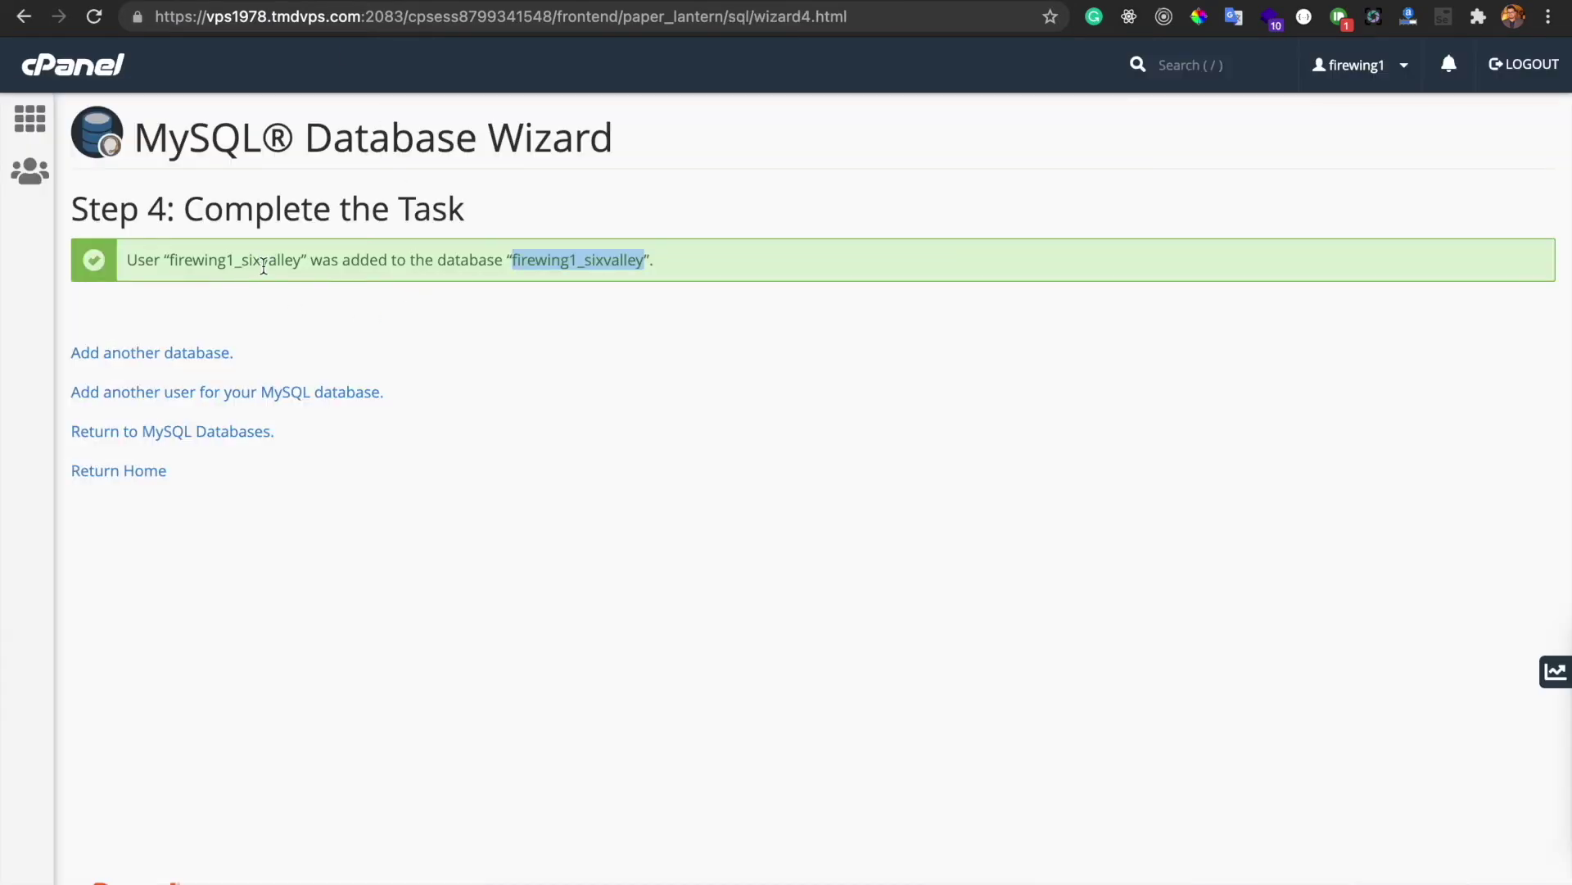
left_click(127, 260)
left_click_drag(127, 260, 311, 260)
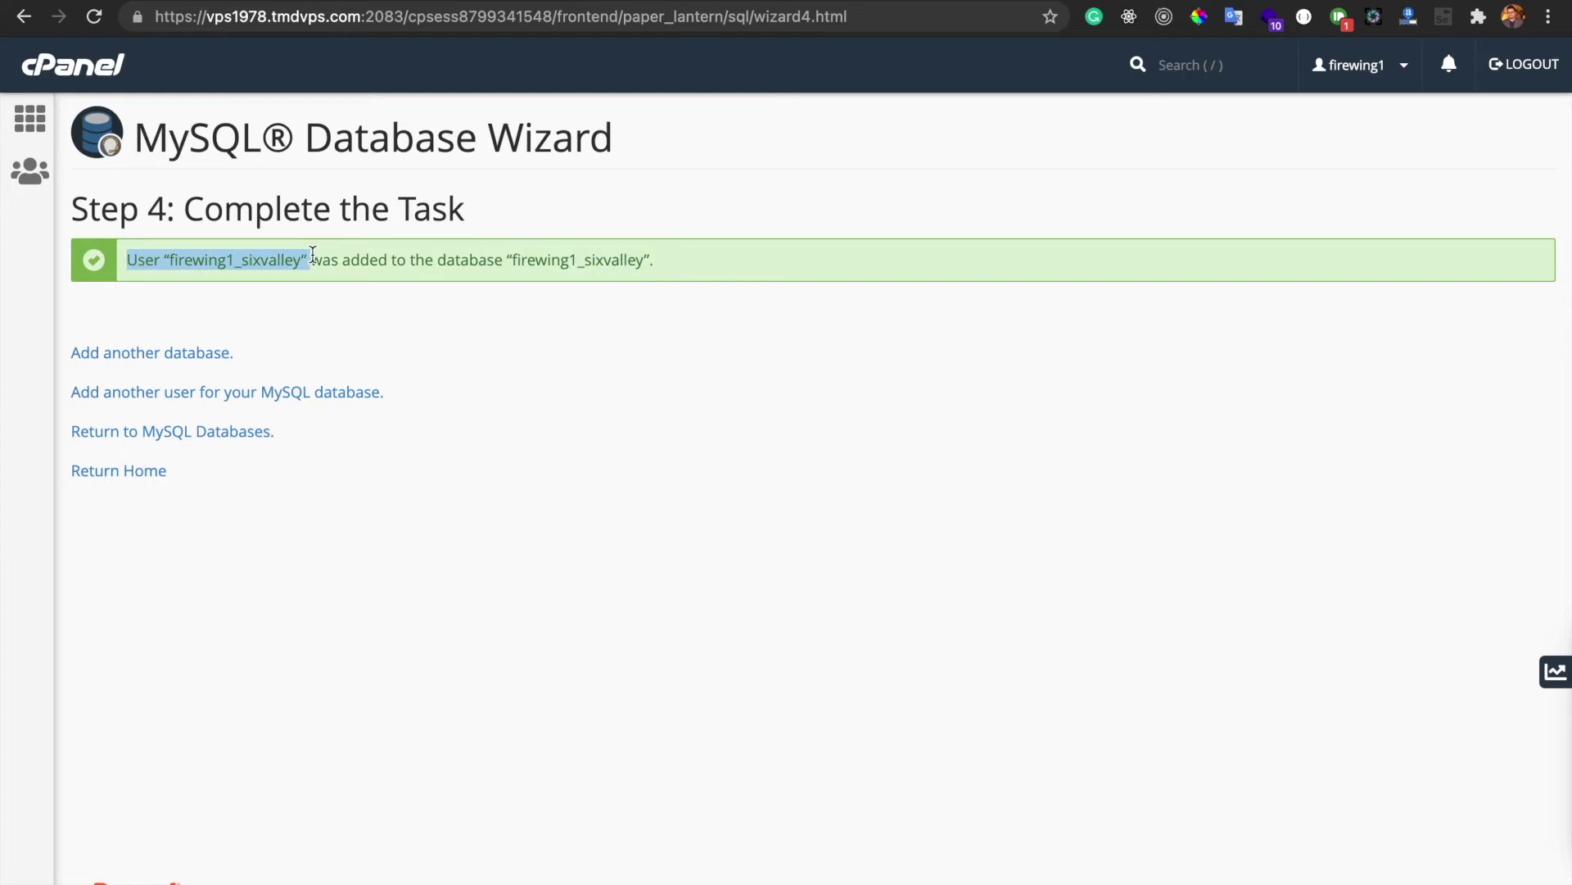
left_click_drag(507, 259, 634, 260)
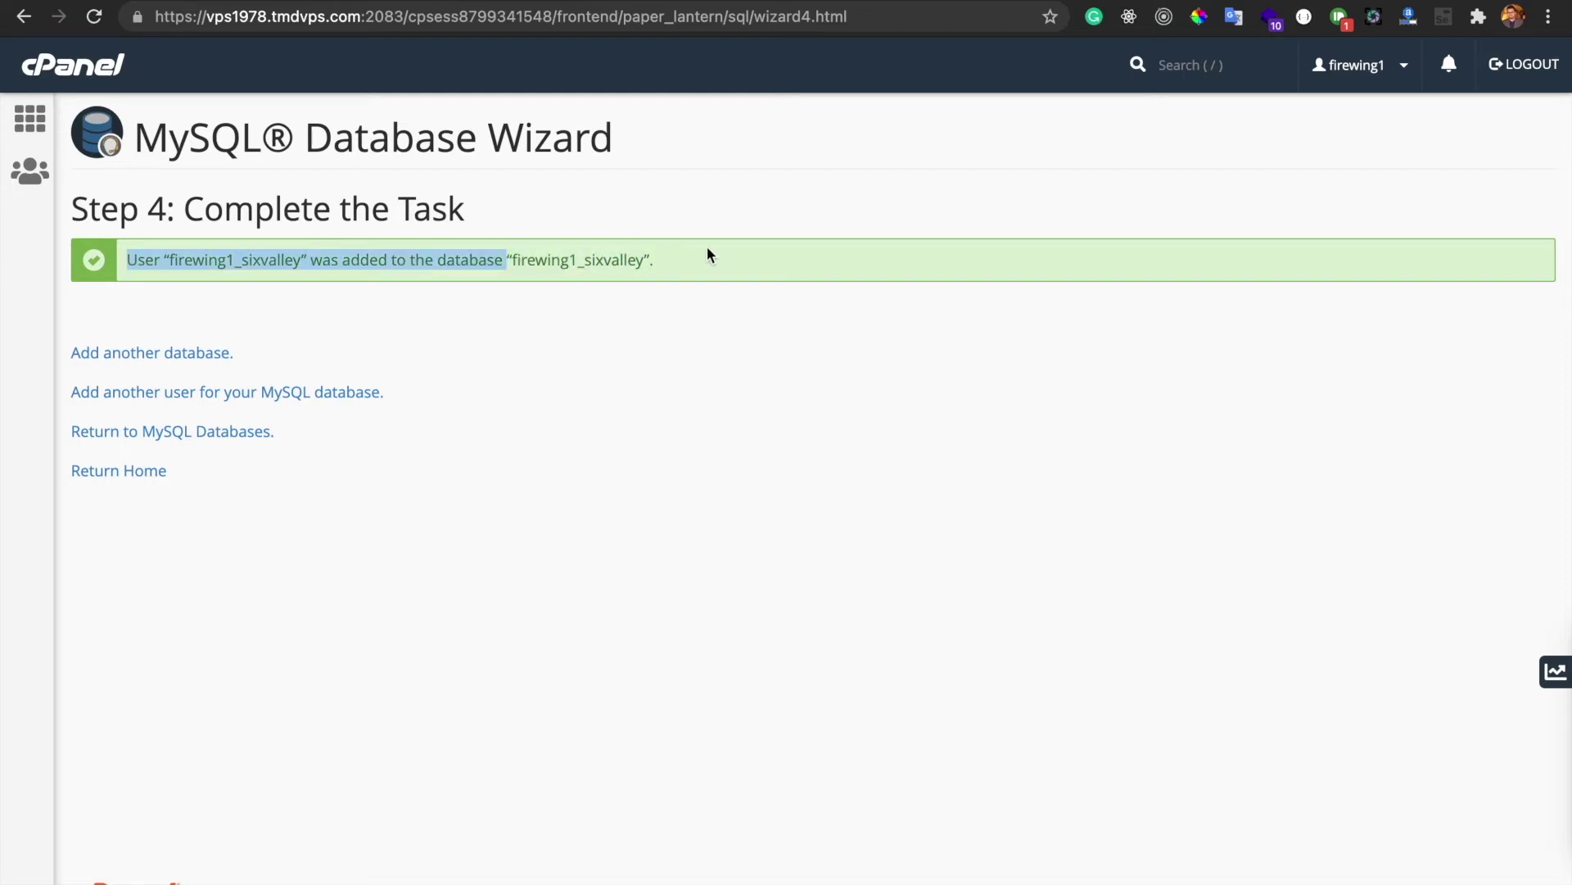
double_click(620, 260)
left_click(690, 263)
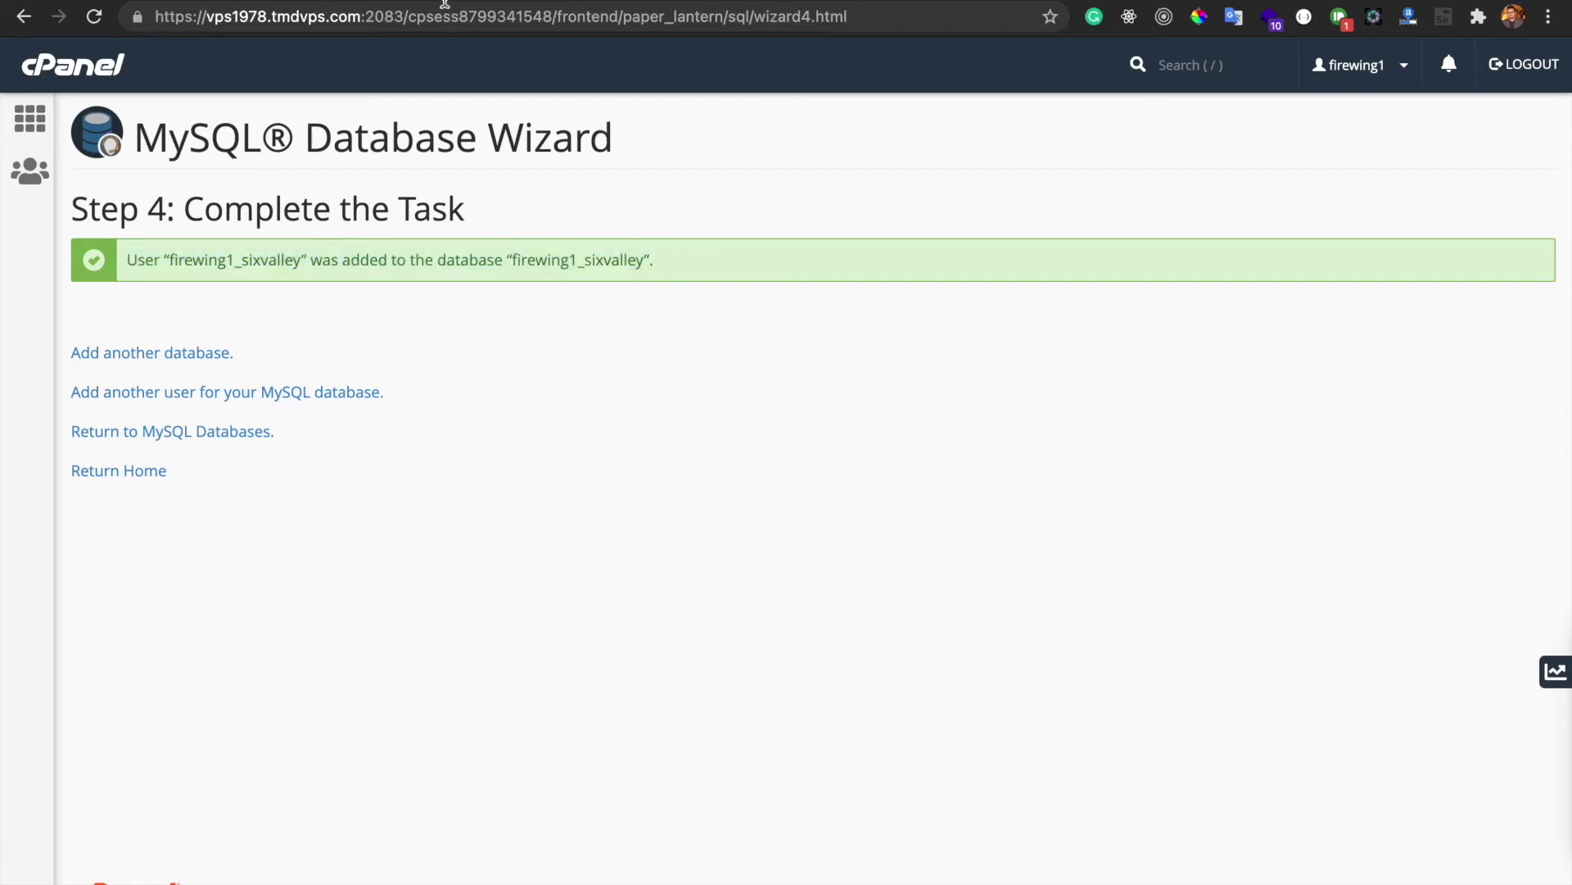
Launch the Sixvalley installer and continue past the permission check to the Purchase Code step
key("ctrl+Tab")
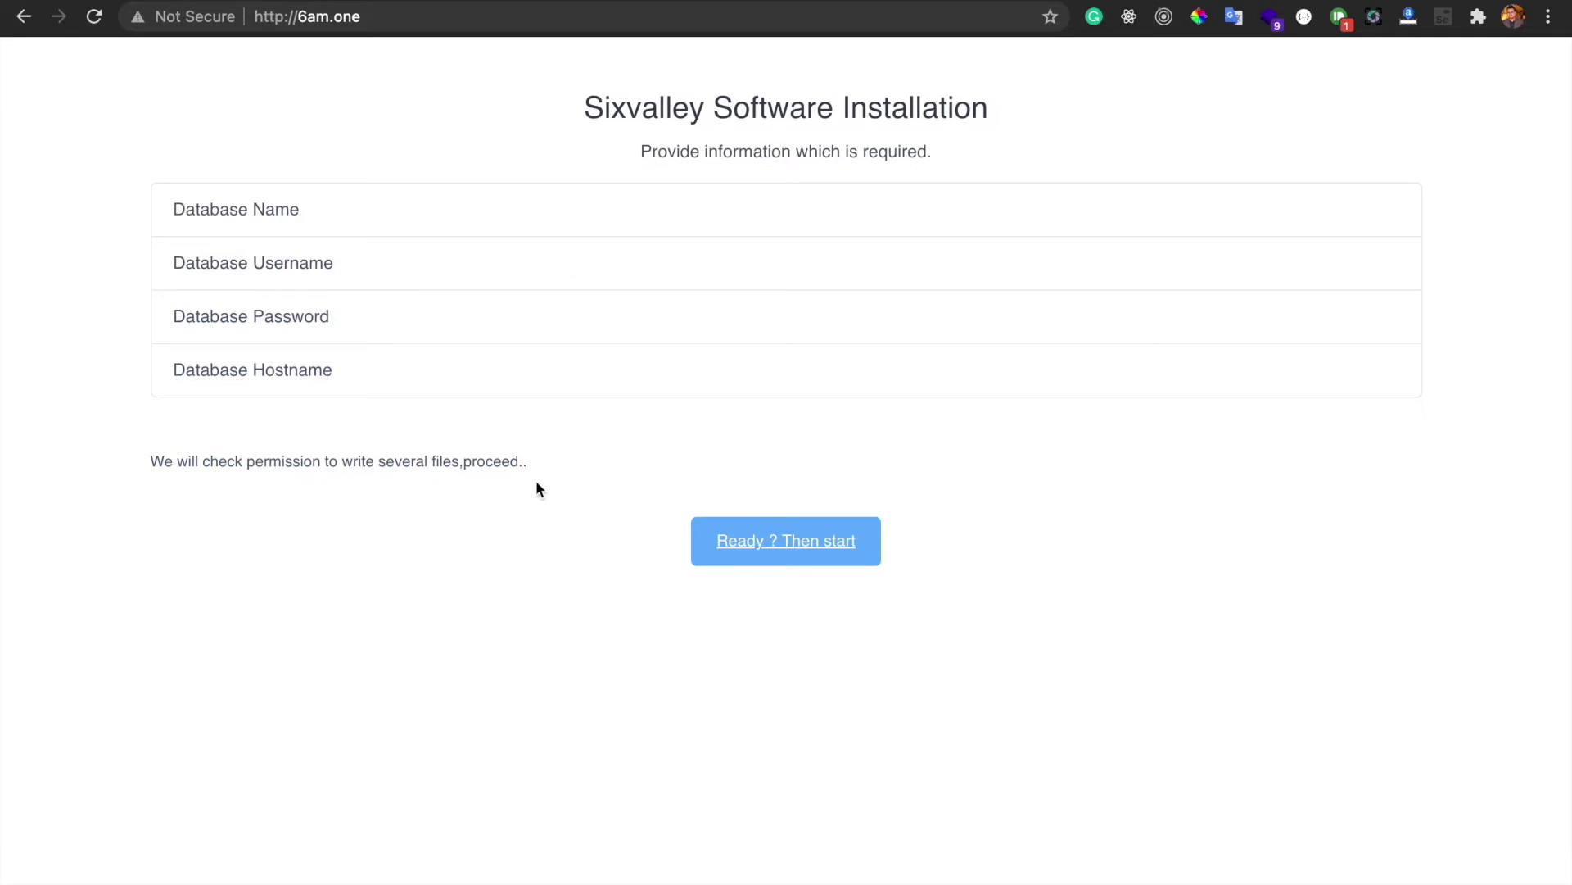
left_click(774, 546)
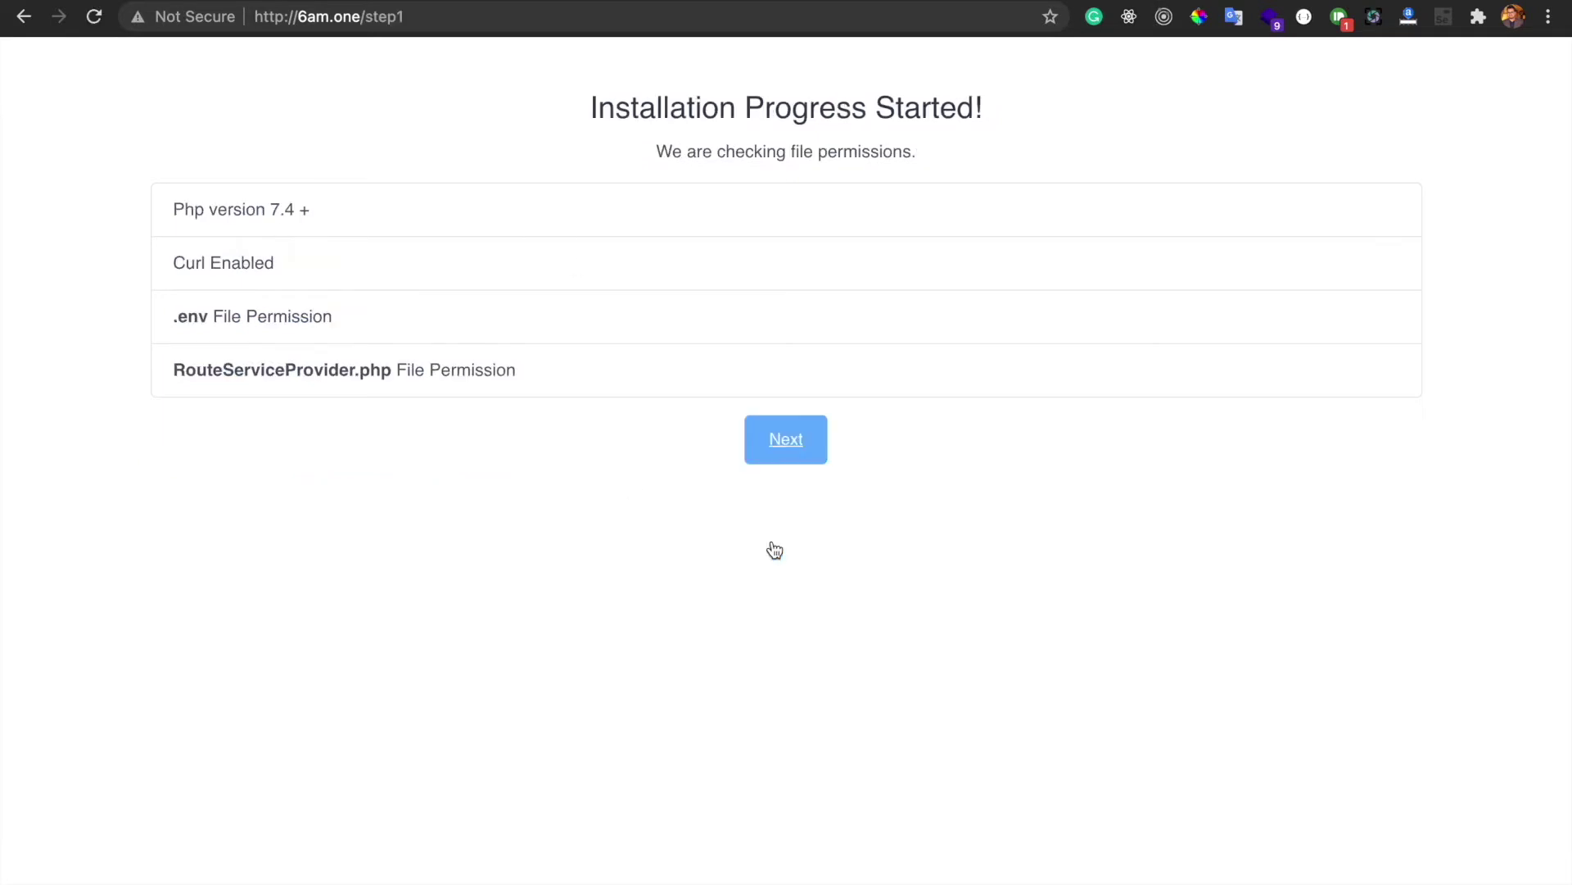
left_click(765, 435)
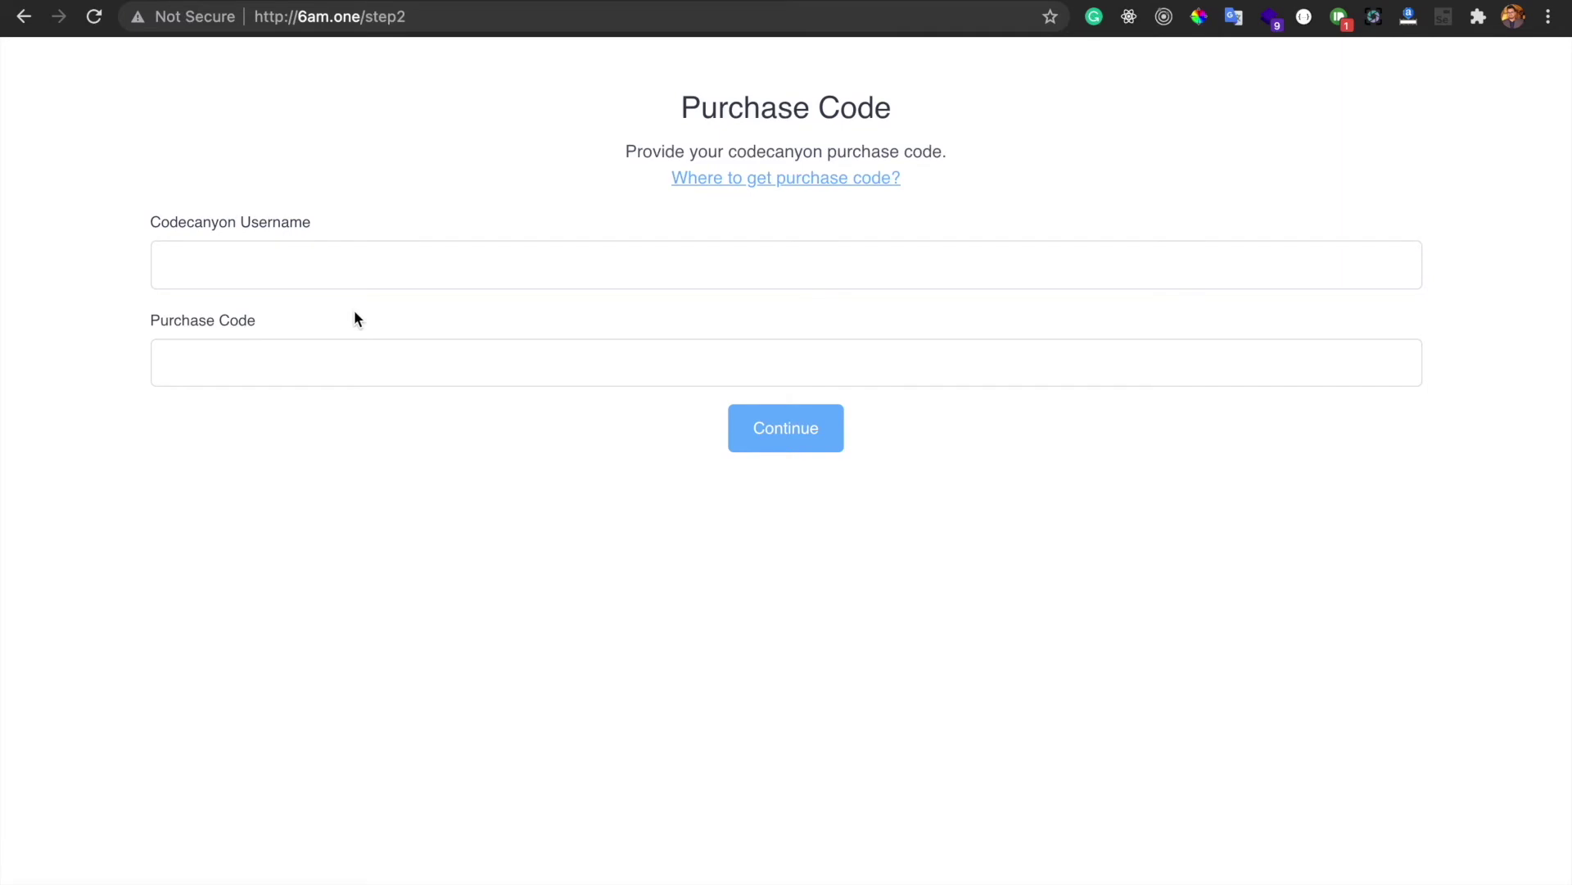
Enter the CodeCanyon username, paste the purchase code and submit them
left_click(285, 251)
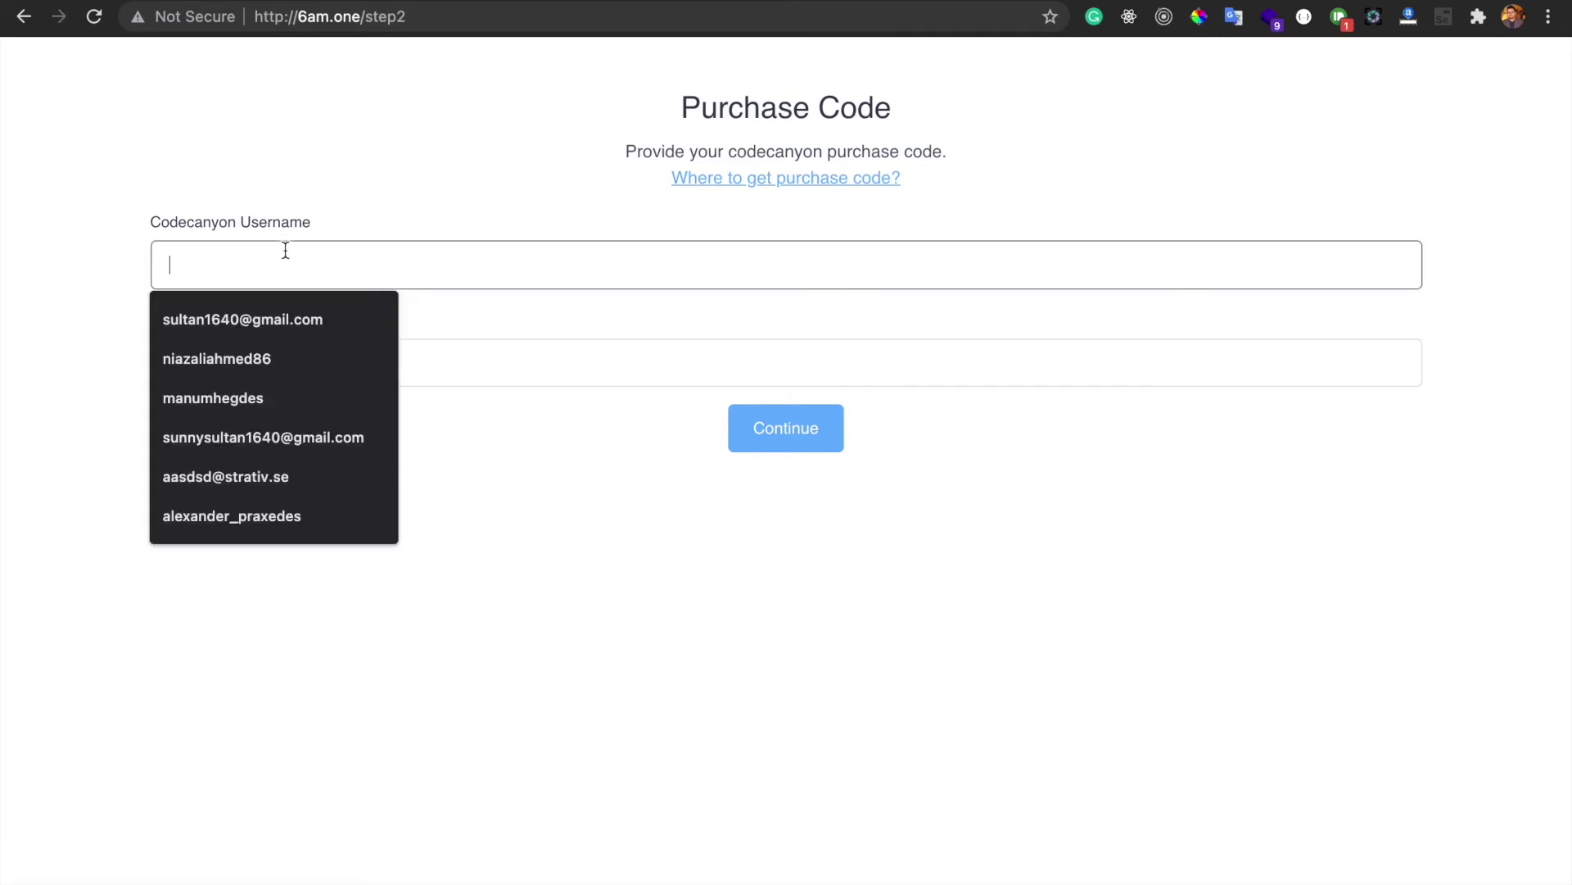
left_click(353, 210)
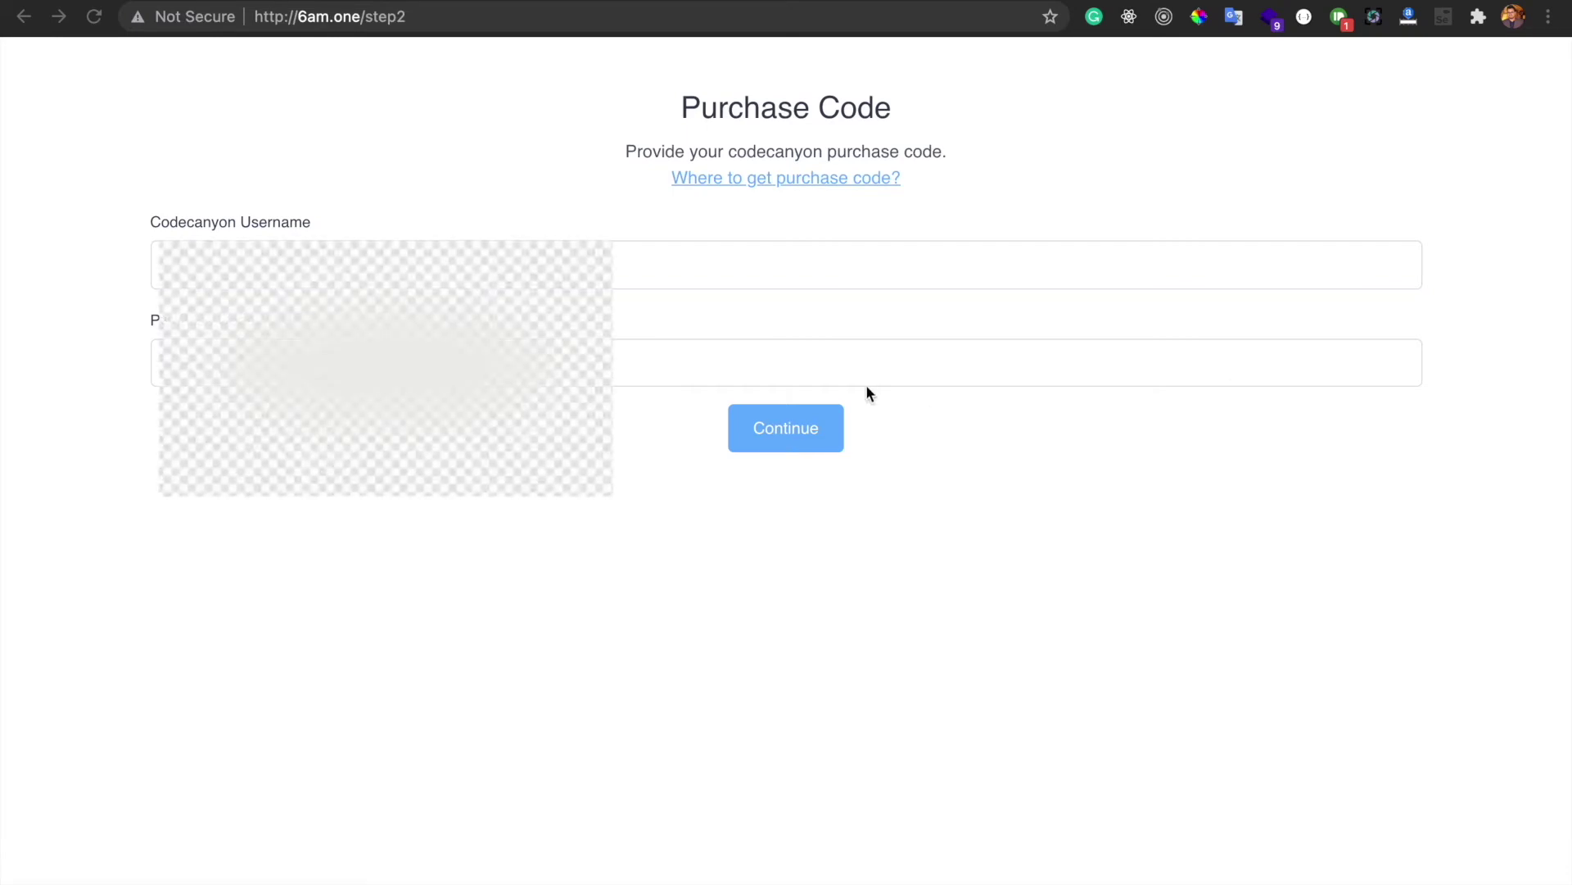
left_click(667, 262)
type("6")
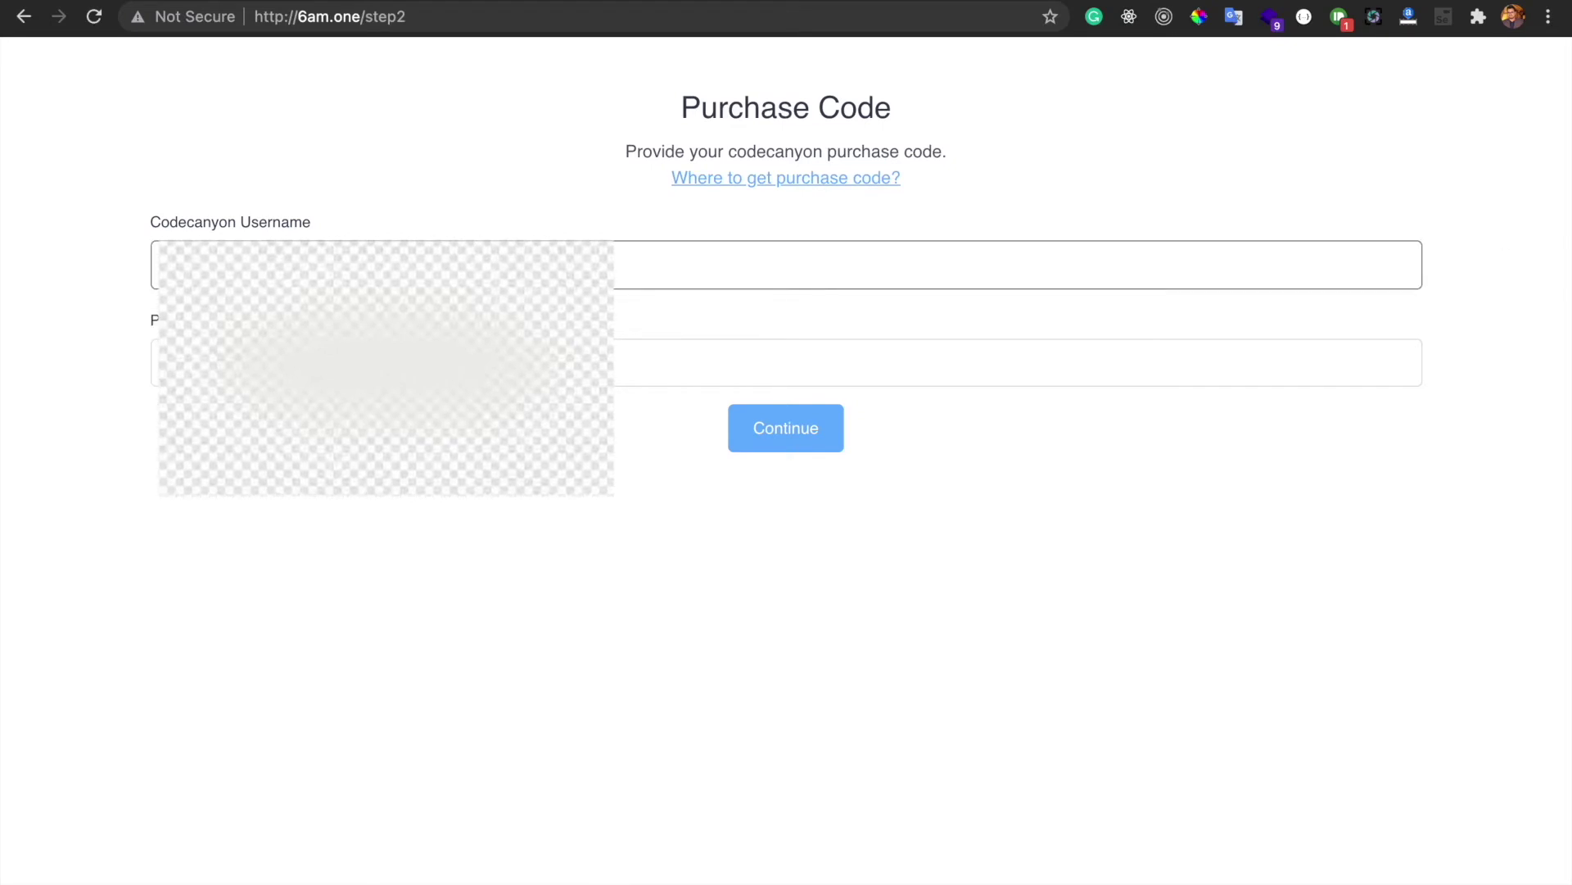
key("super+Tab")
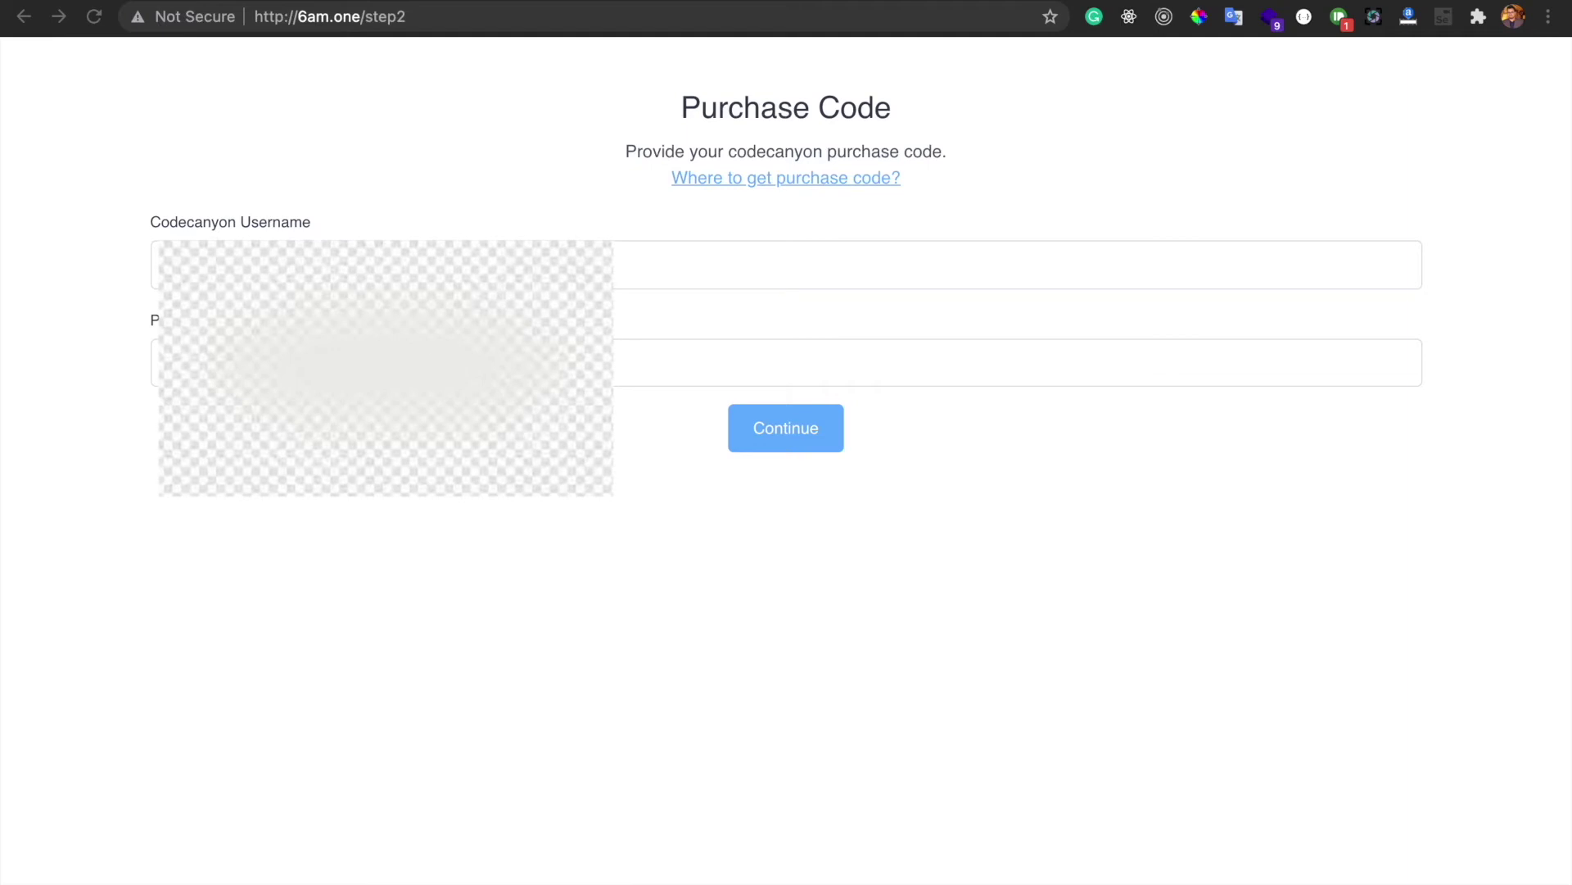
left_click(409, 363)
key("super+v")
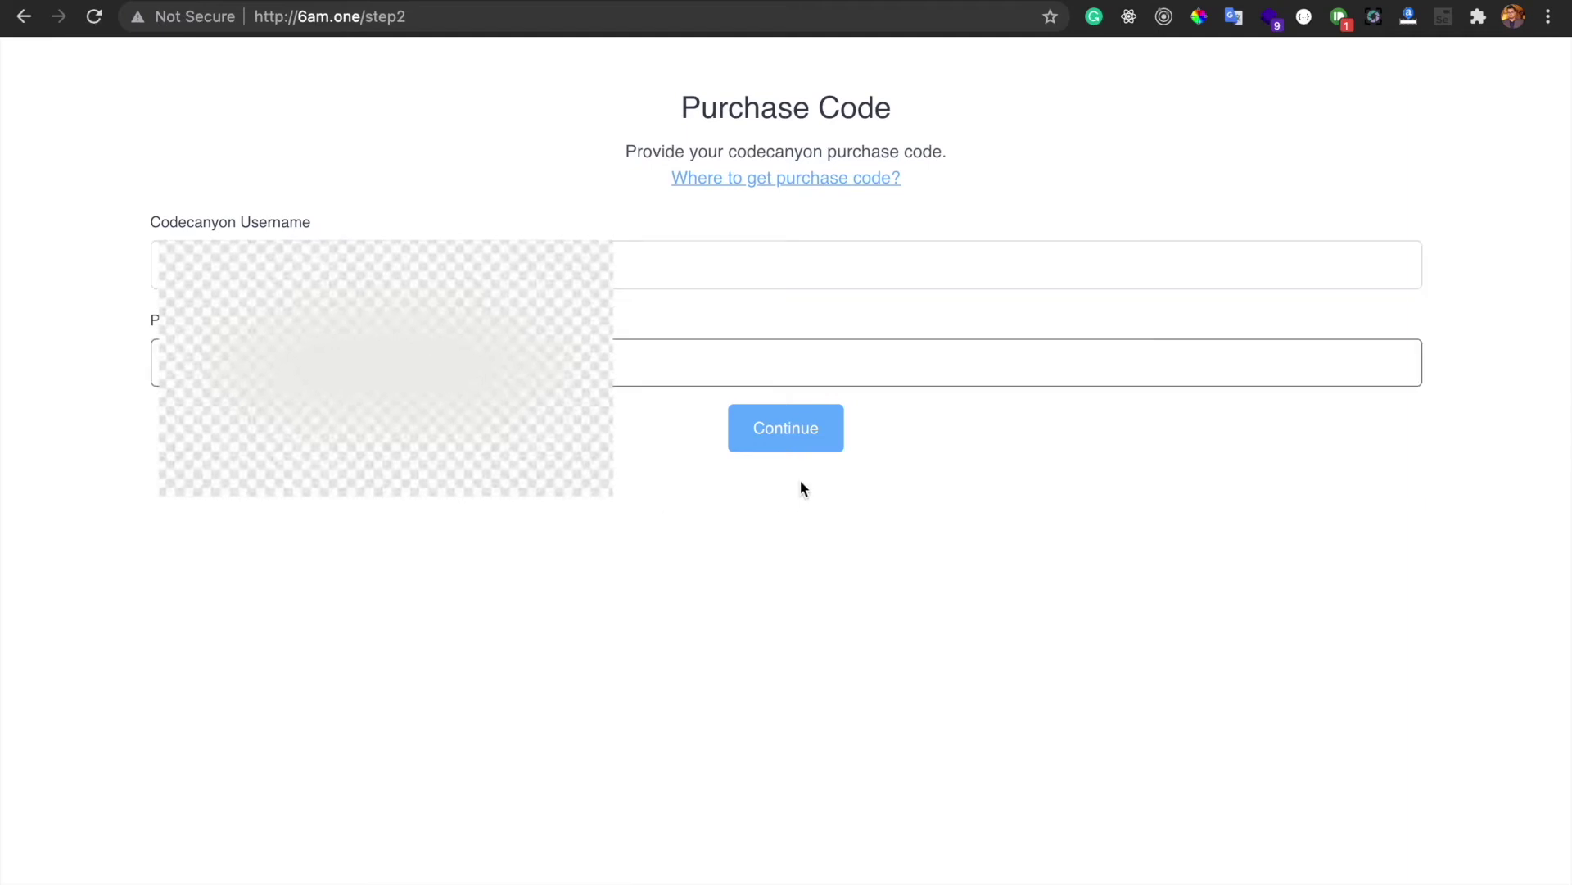
left_click(804, 439)
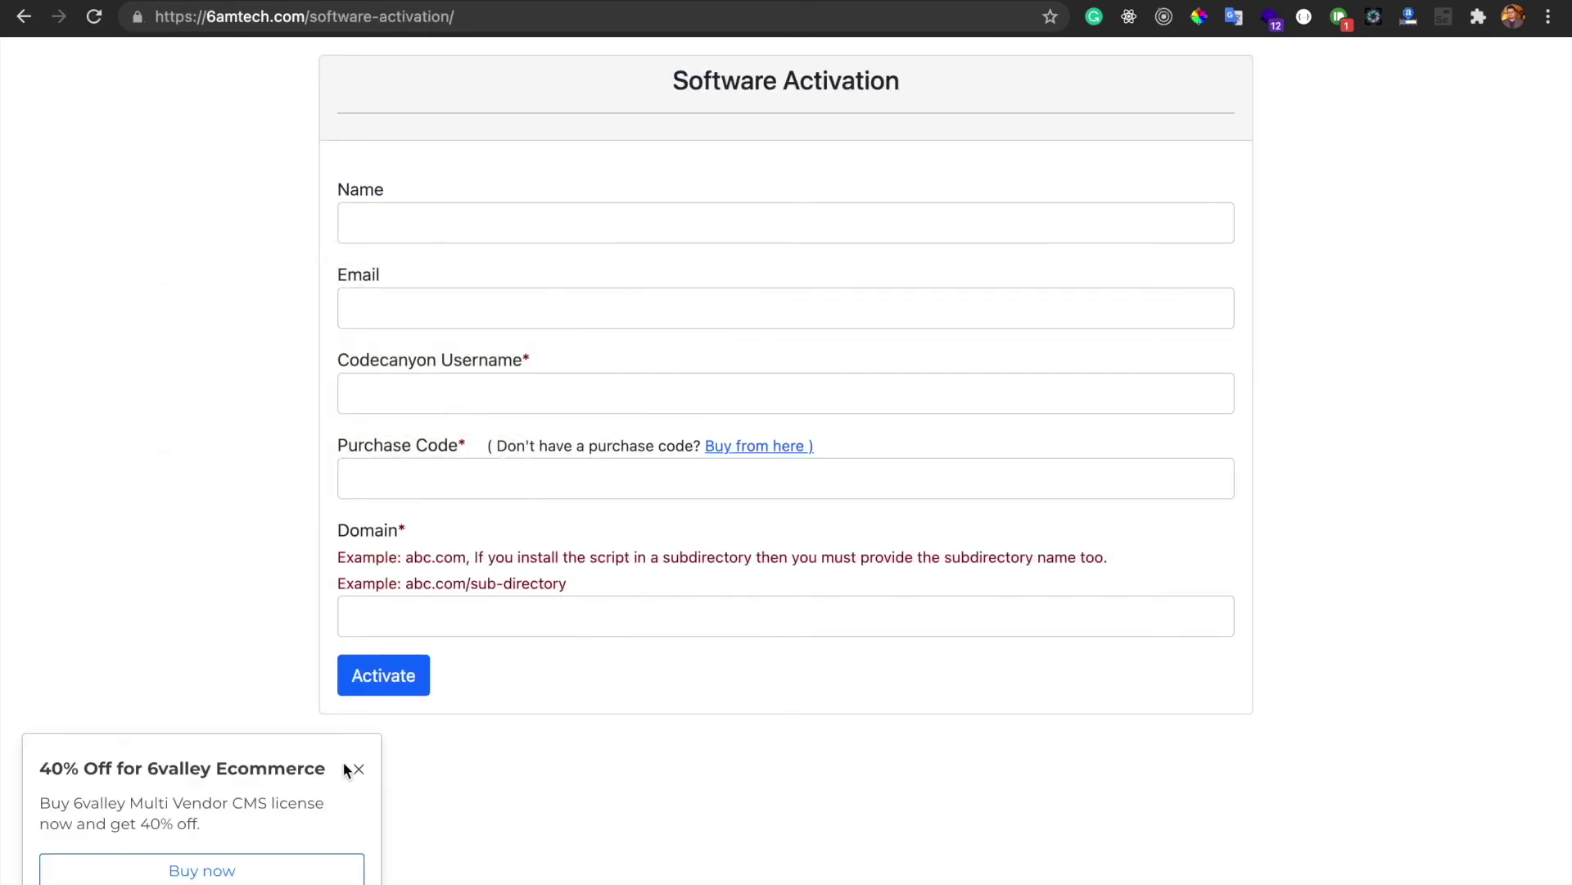
Close the 40% off popup, enter the name '6amtech demo' and pick the saved e-mail
left_click(359, 771)
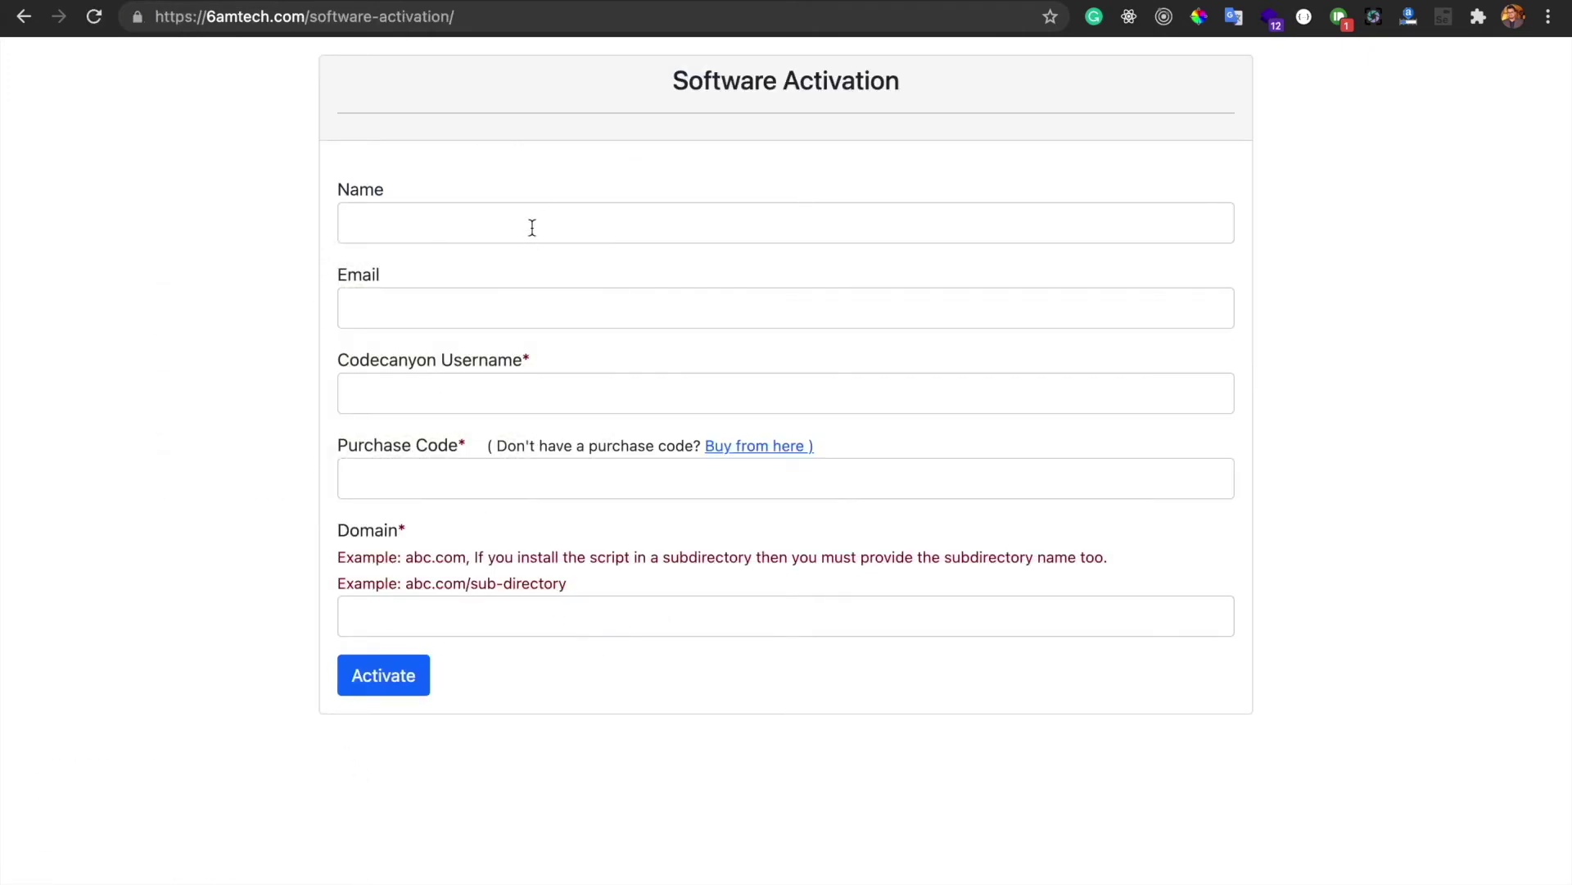
left_click(633, 224)
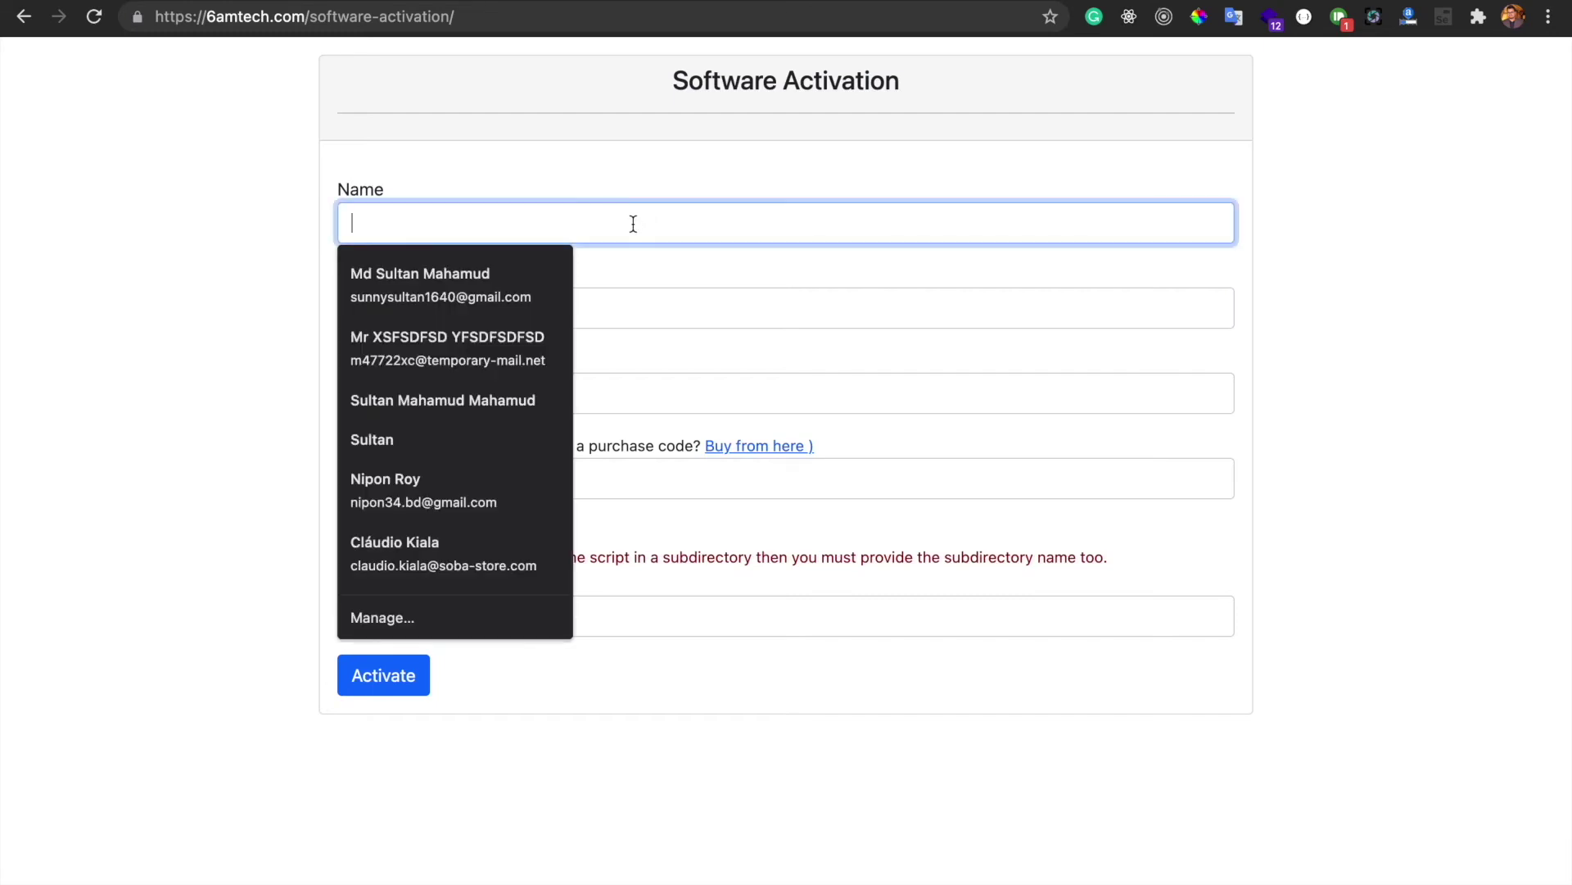
left_click(567, 173)
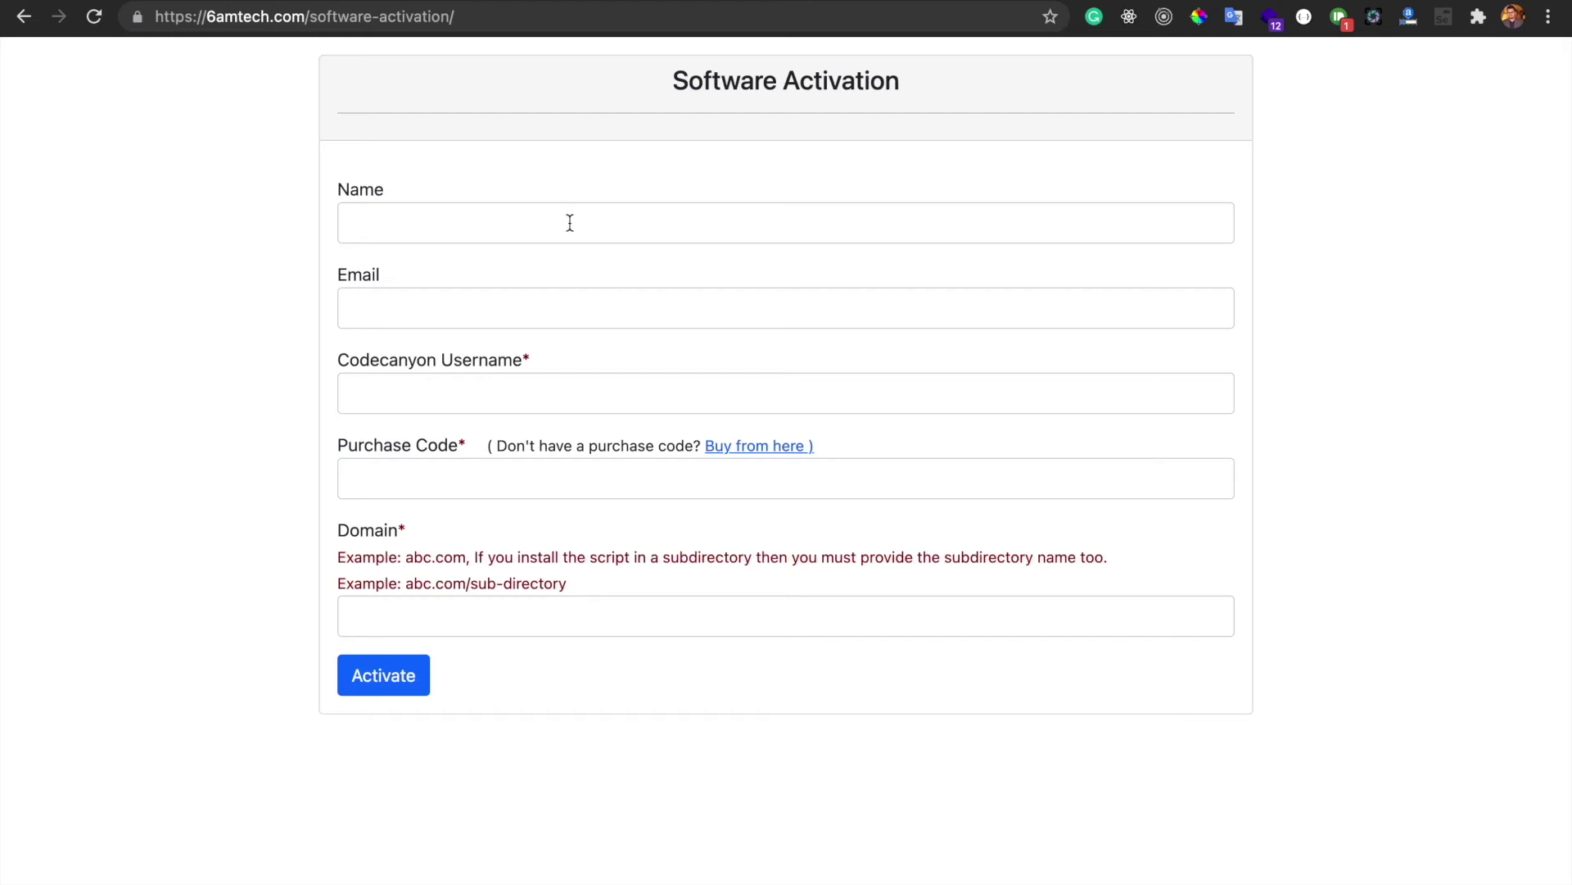
left_click(570, 223)
type("6amt")
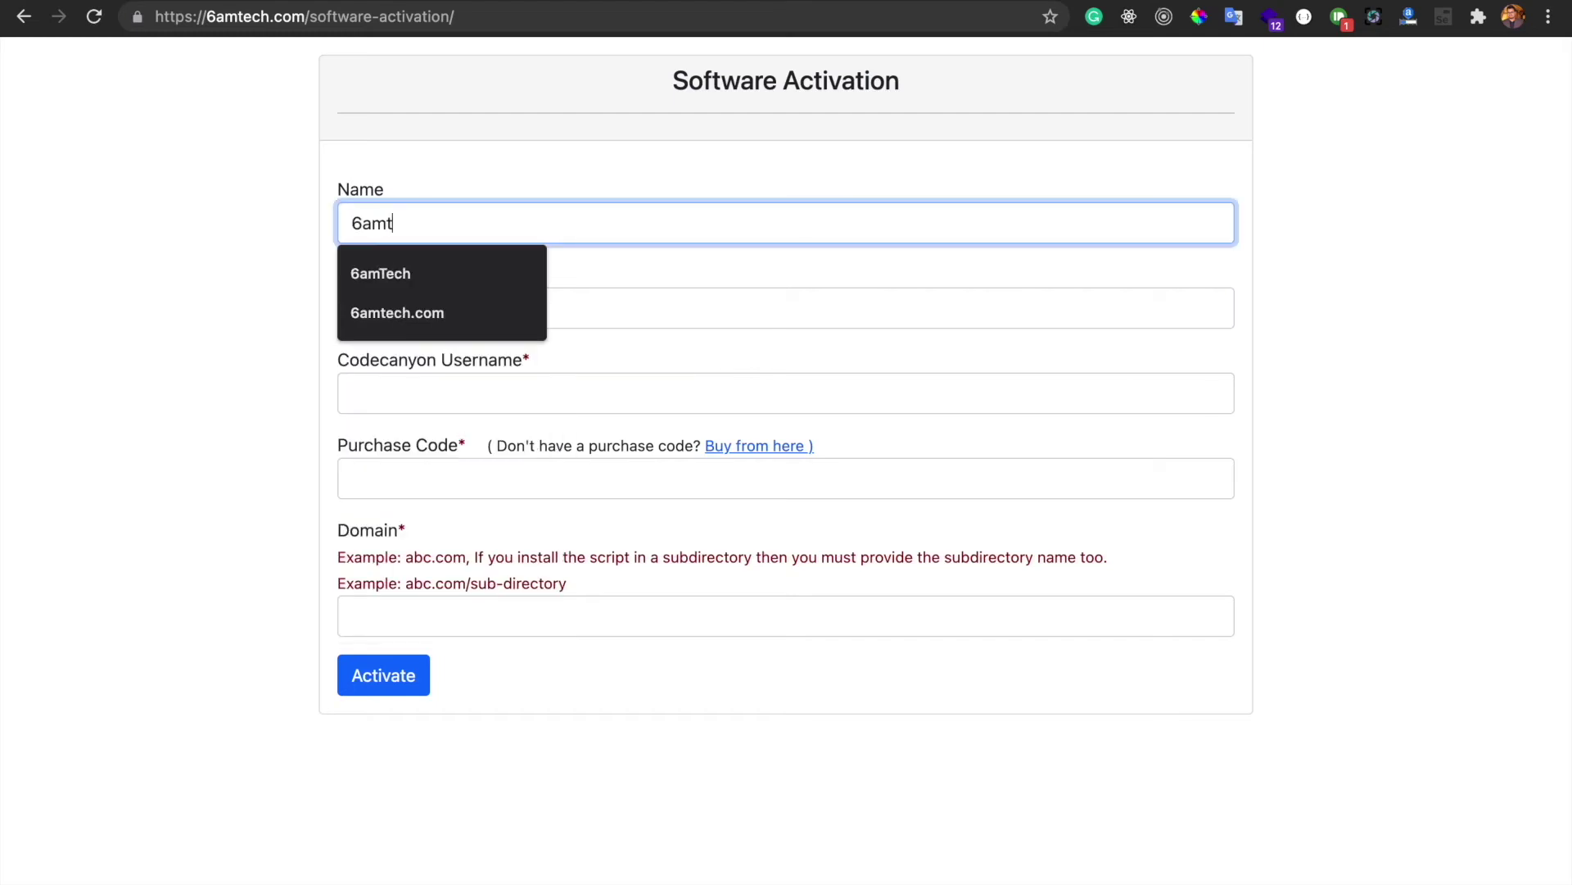
type("ech demo")
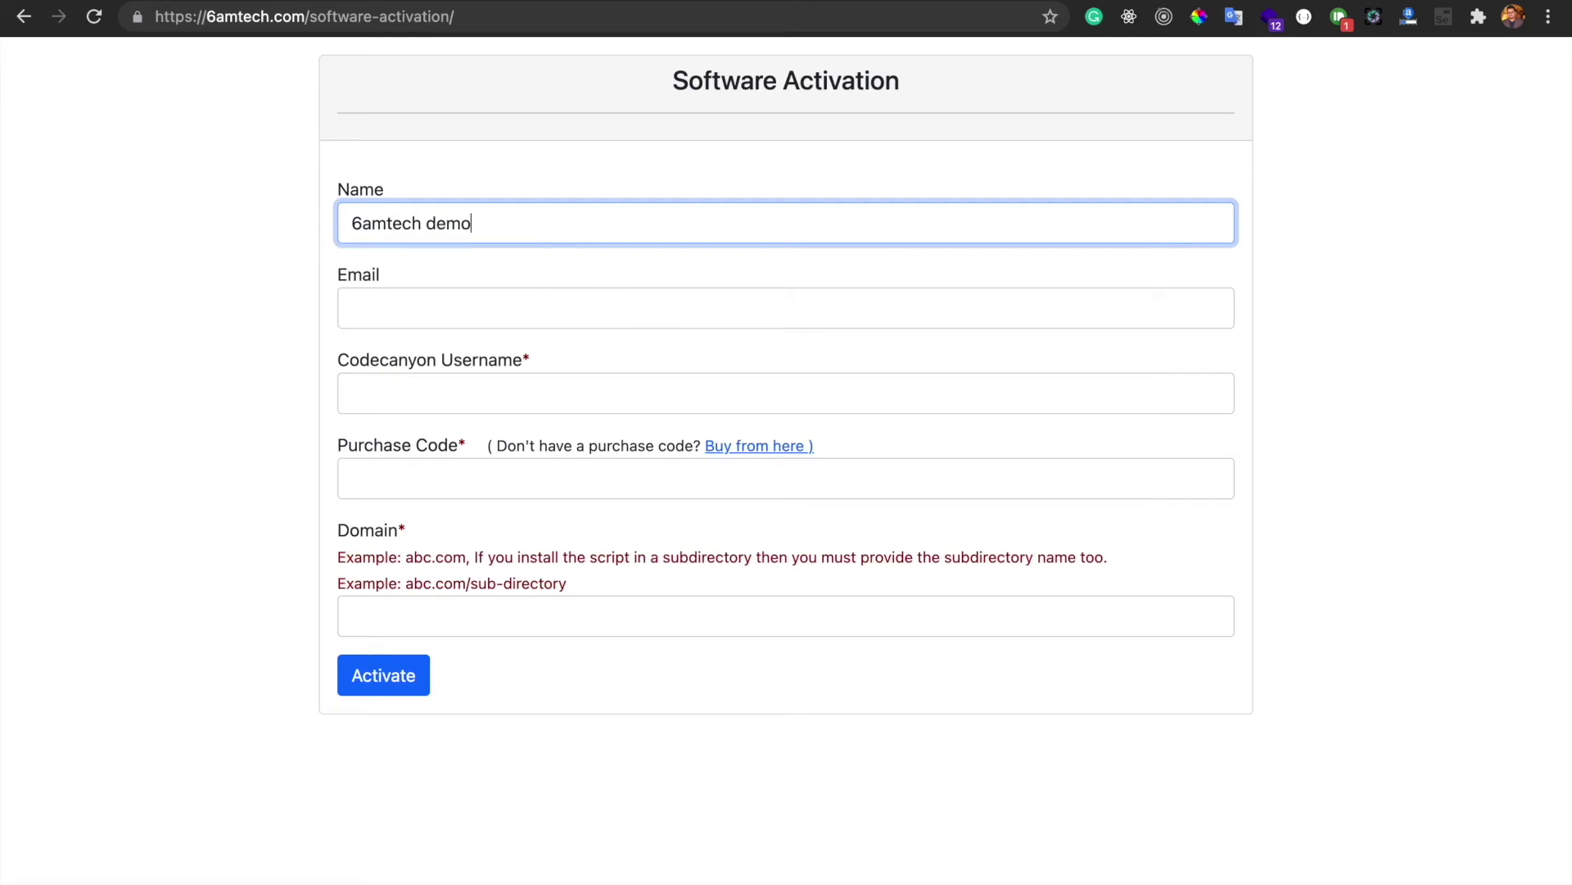
left_click(532, 305)
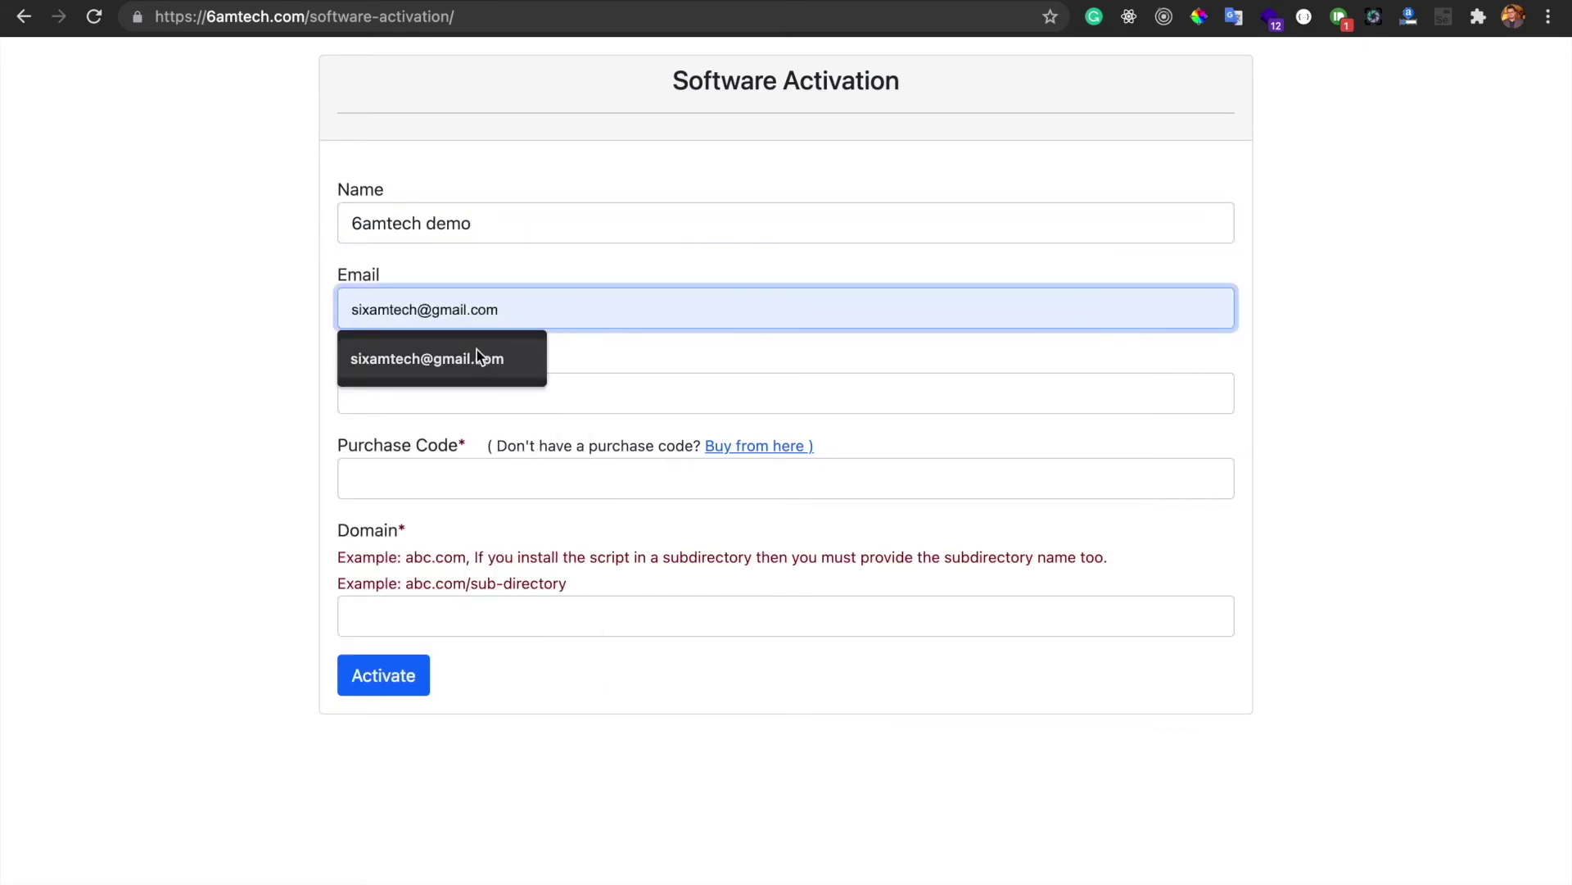
left_click(478, 357)
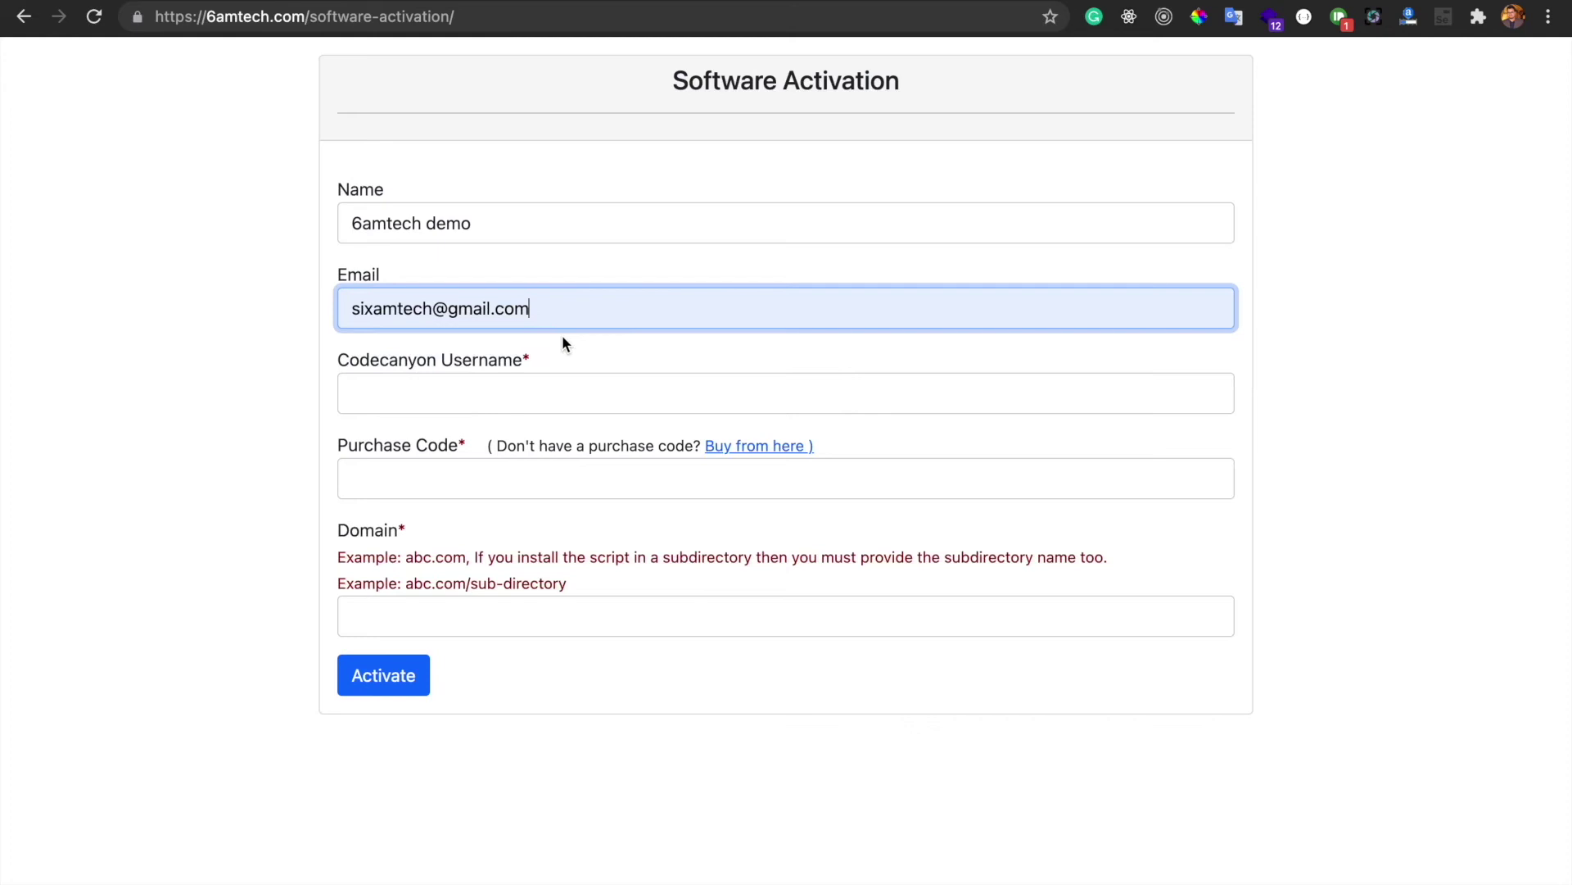
Move through the CodeCanyon username and purchase code fields to the Domain field
left_click(517, 397)
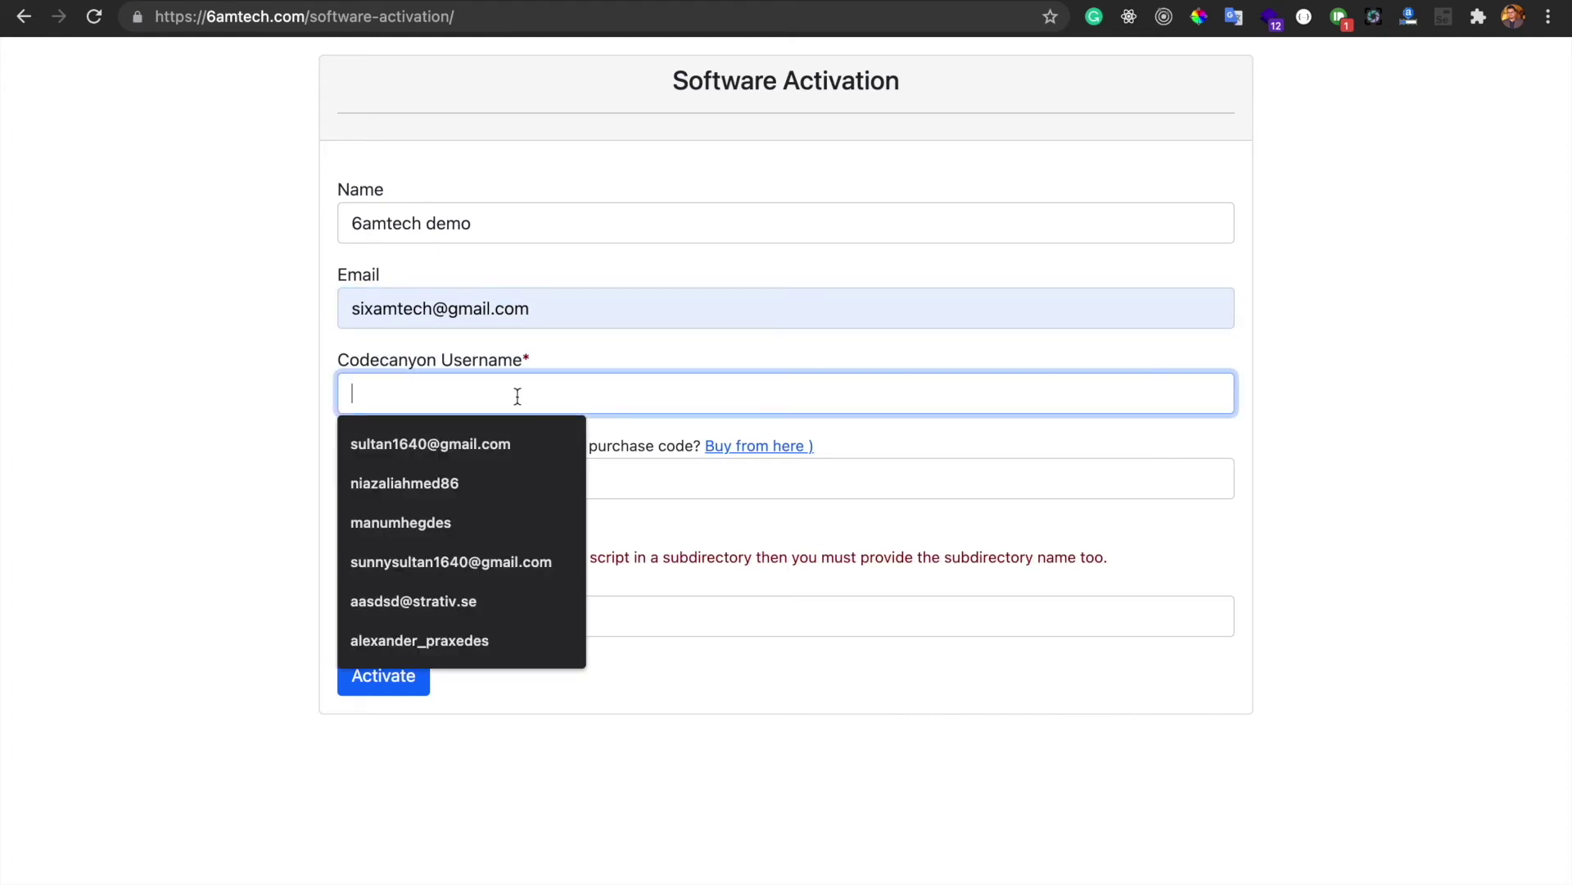
left_click(720, 365)
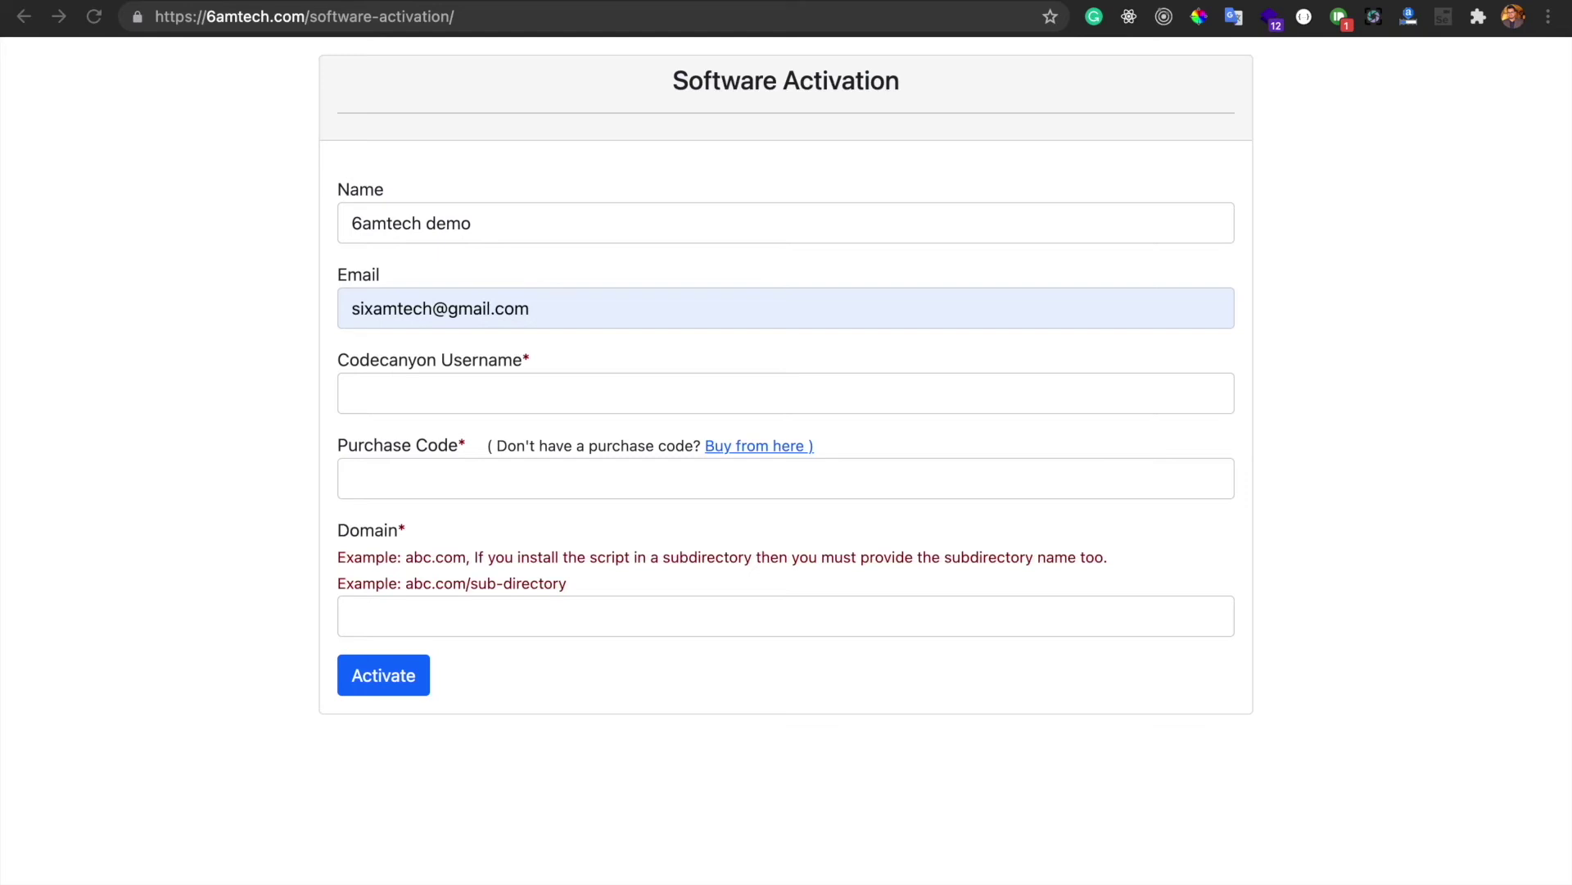
left_click(517, 397)
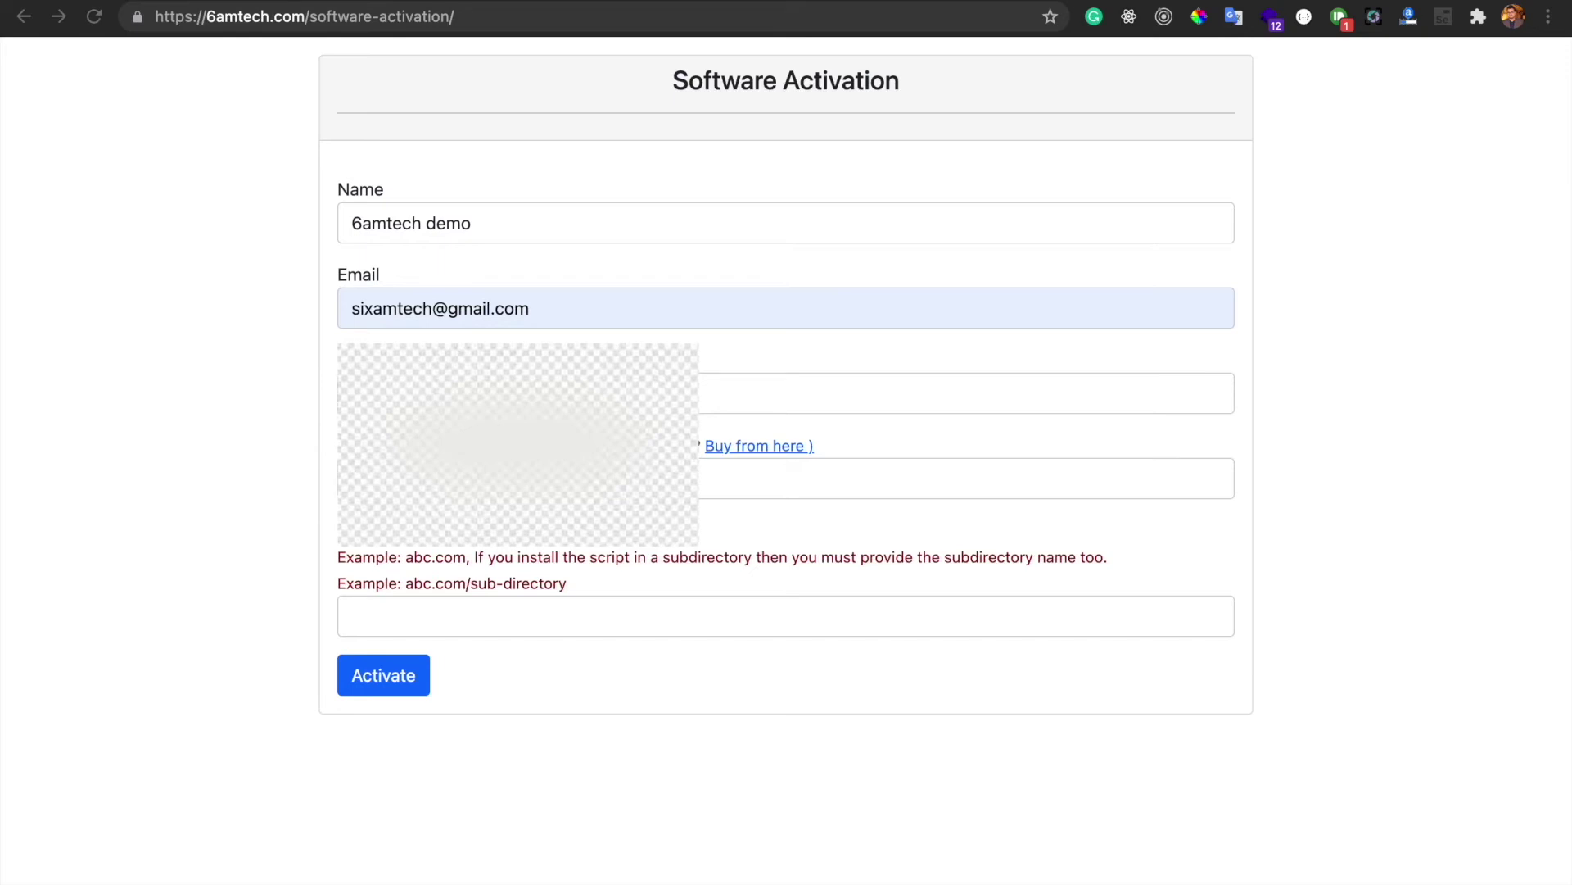
key("Tab")
left_click(693, 628)
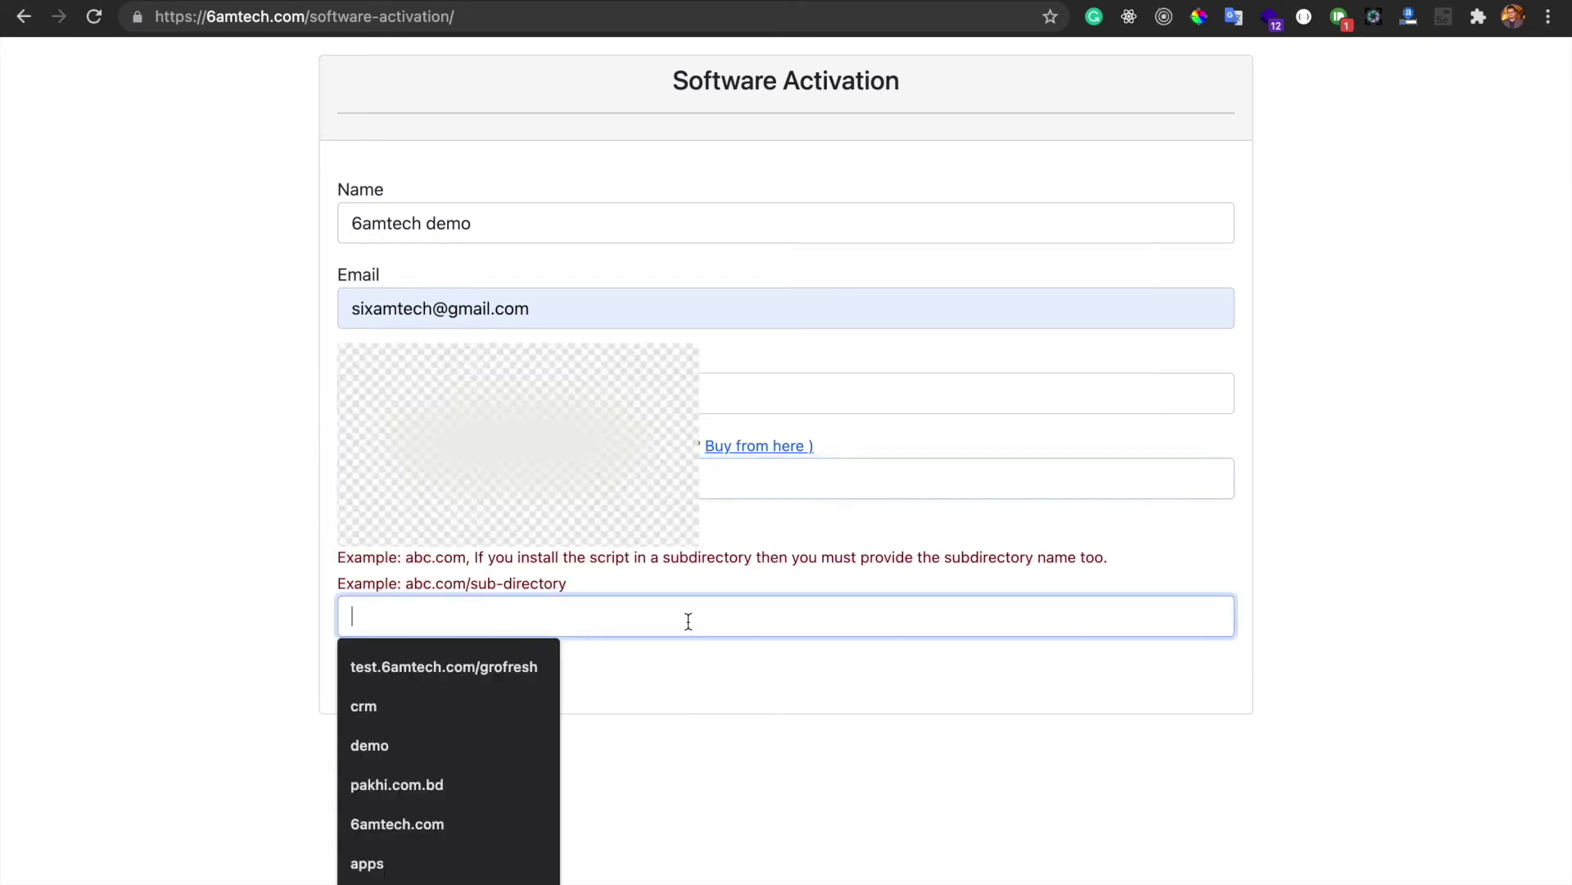
left_click(575, 583)
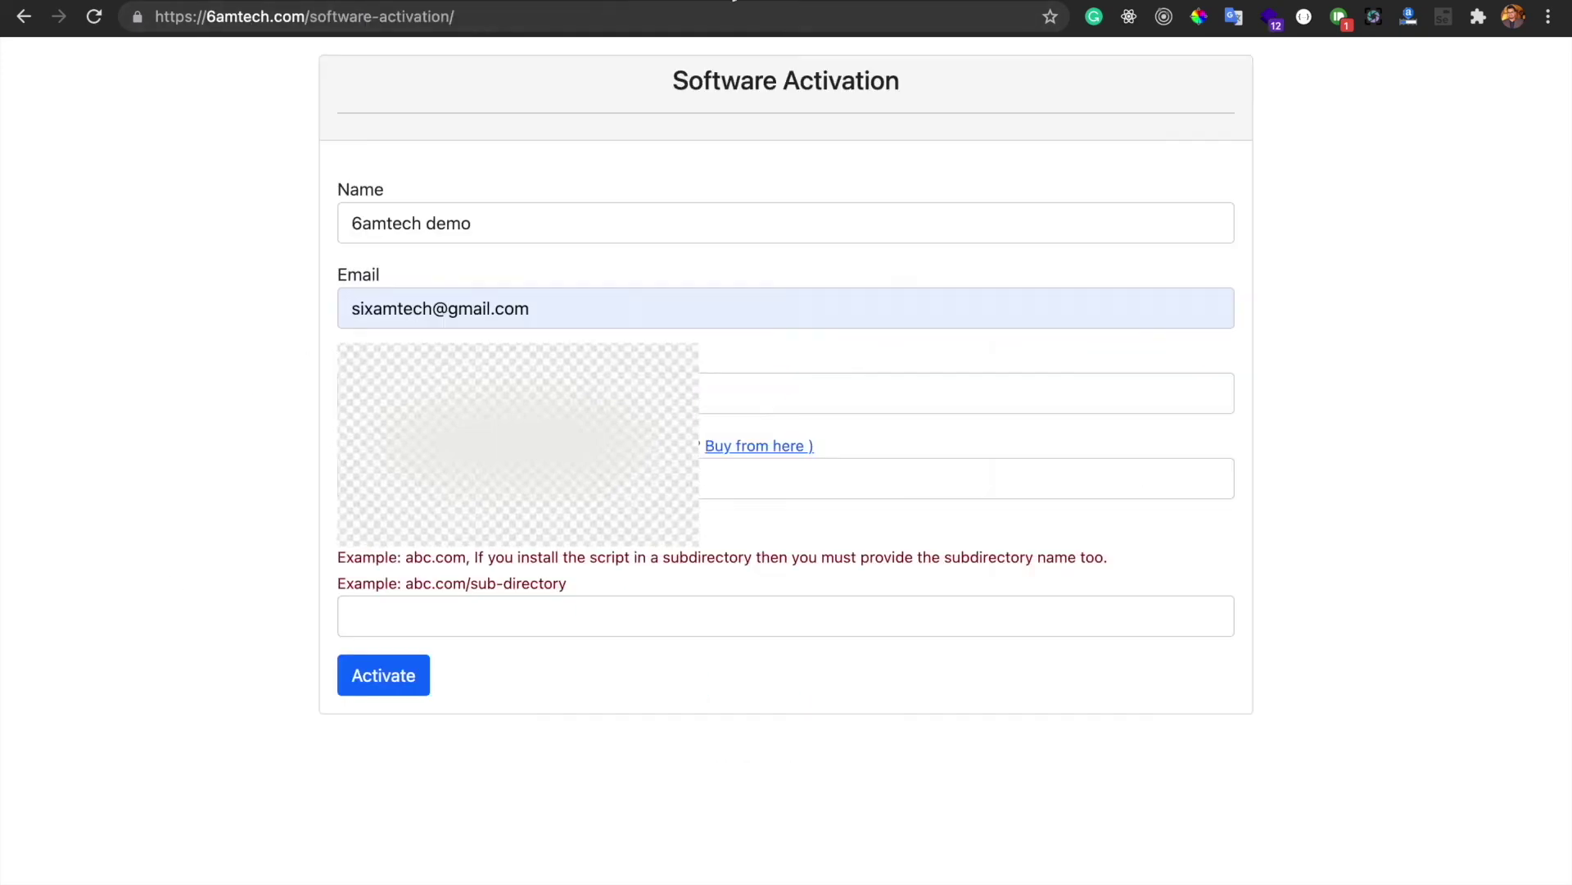
Fill the Domain field with 6am.one and click Activate to license the software
left_click(467, 620)
type("6am.o")
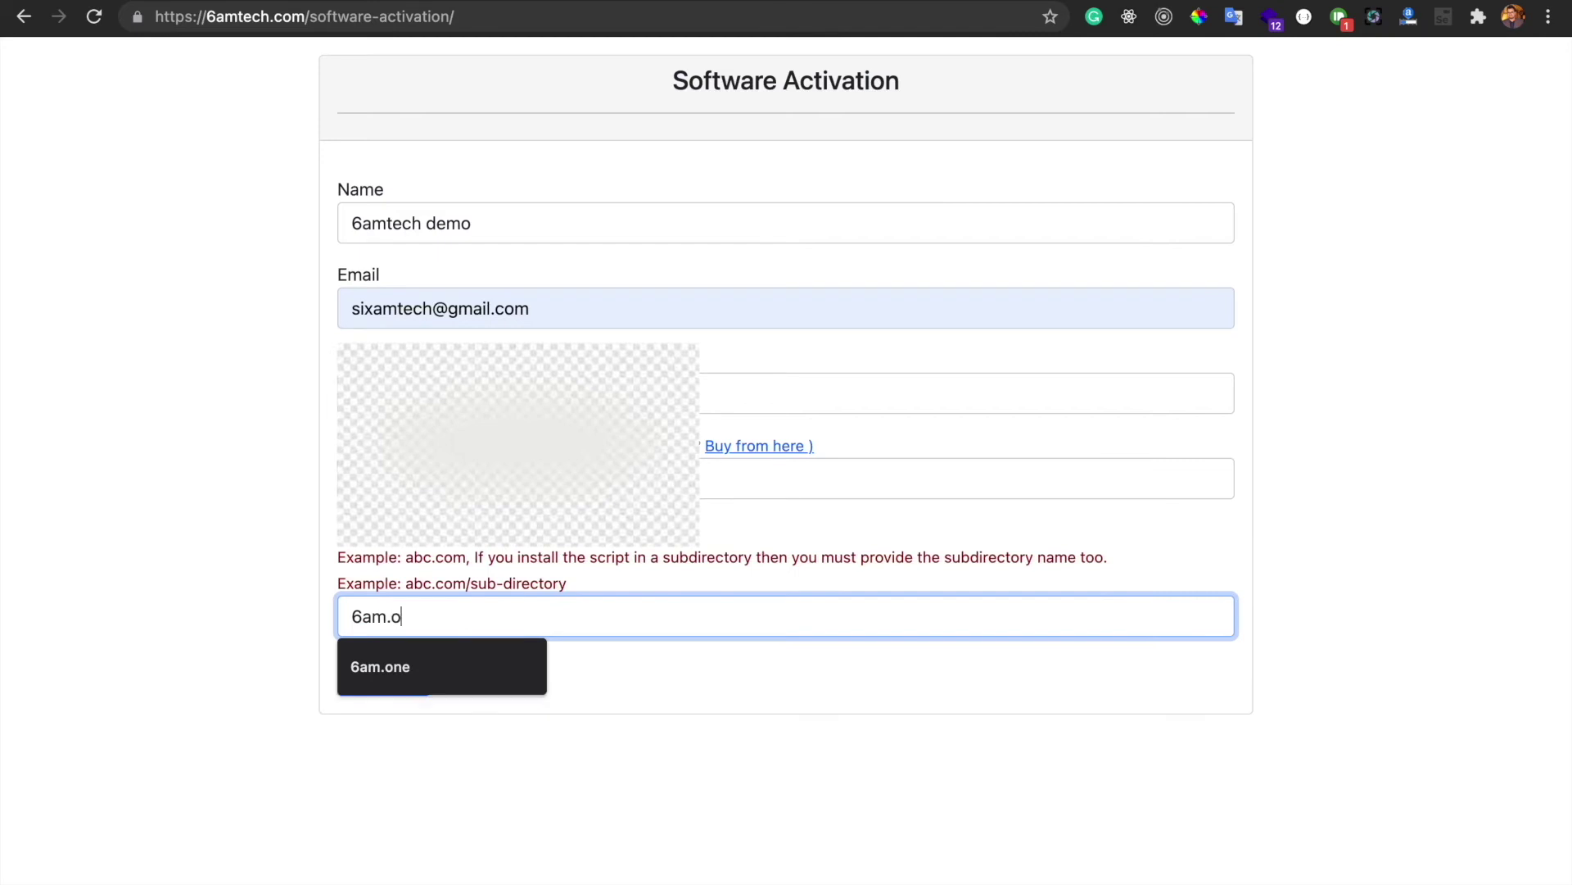
type("ne")
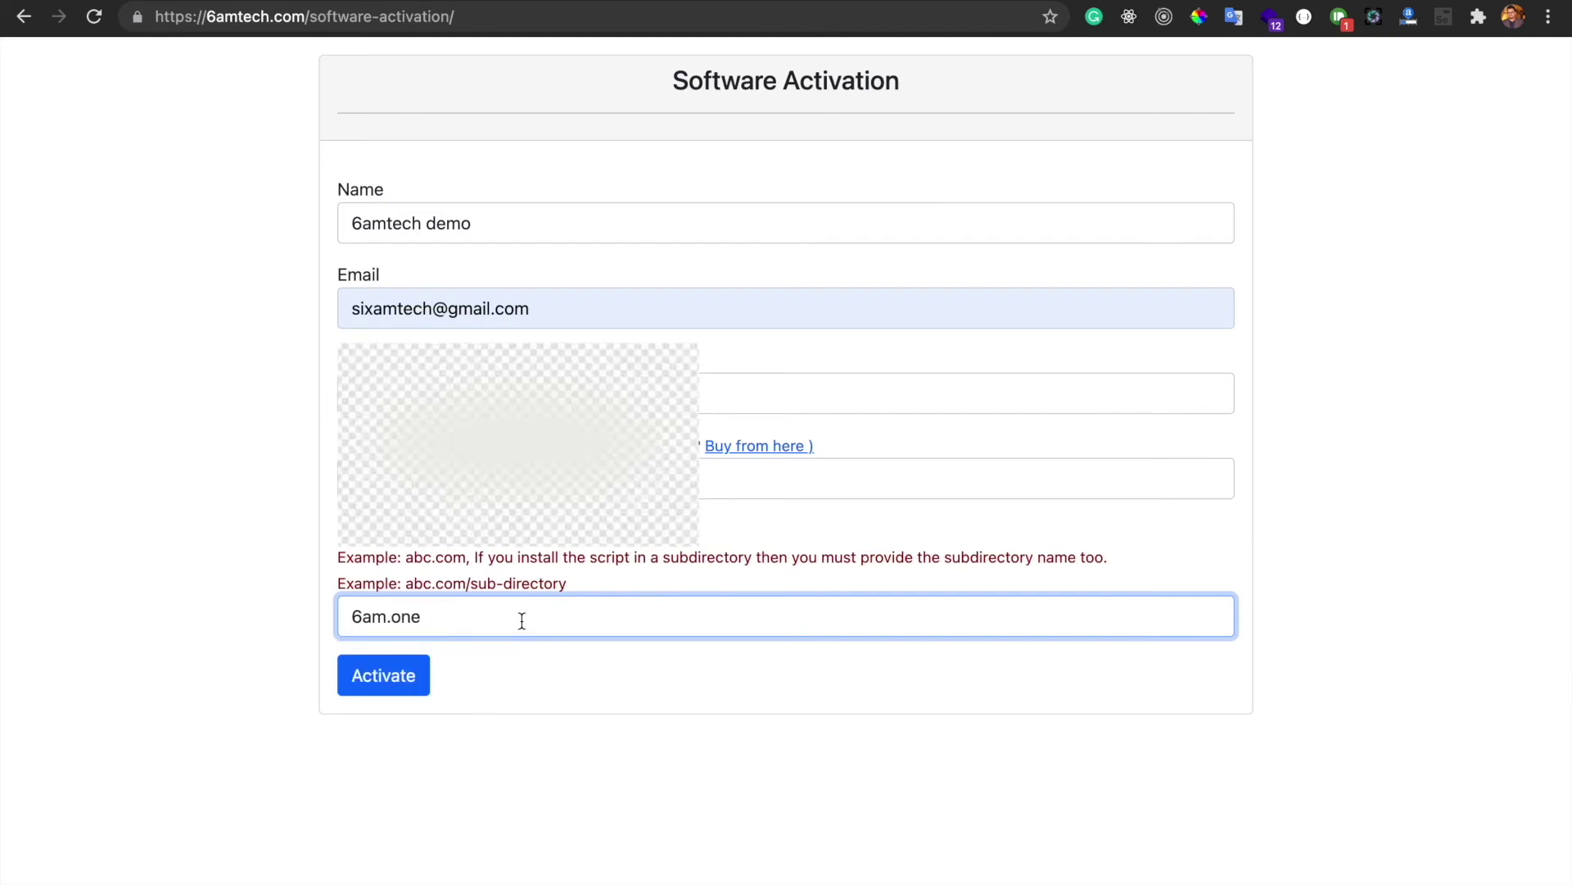
type("/sixvalley")
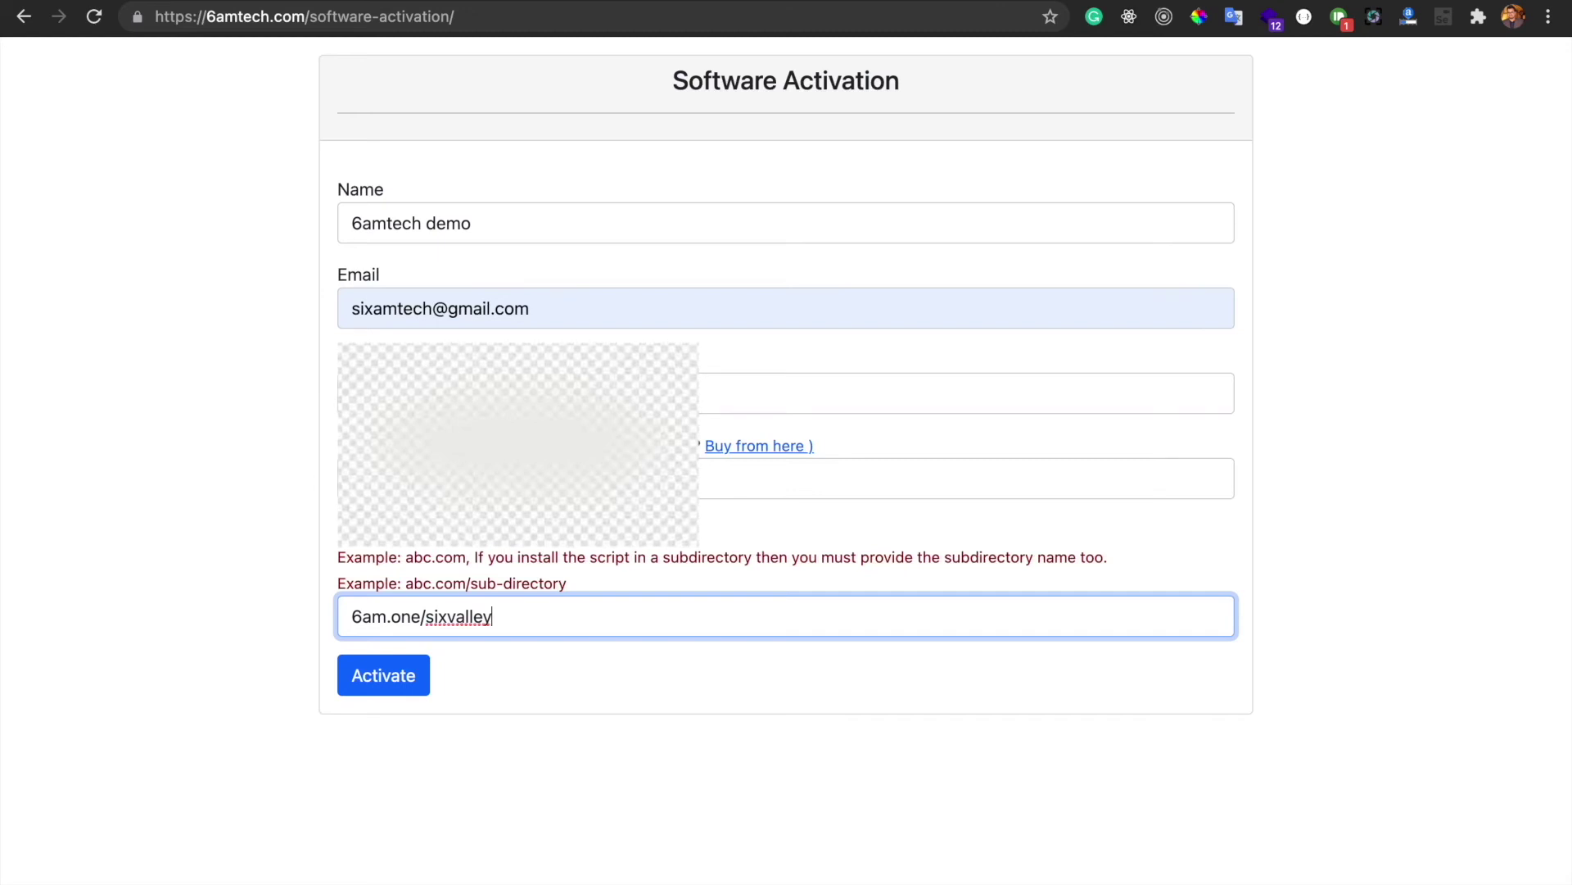
key("BackSpace")
key("BackSpace")
key("BackSpace")
key("BackSpace")
key("BackSpace")
key("BackSpace")
key("BackSpace")
key("BackSpace")
key("BackSpace")
key("BackSpace")
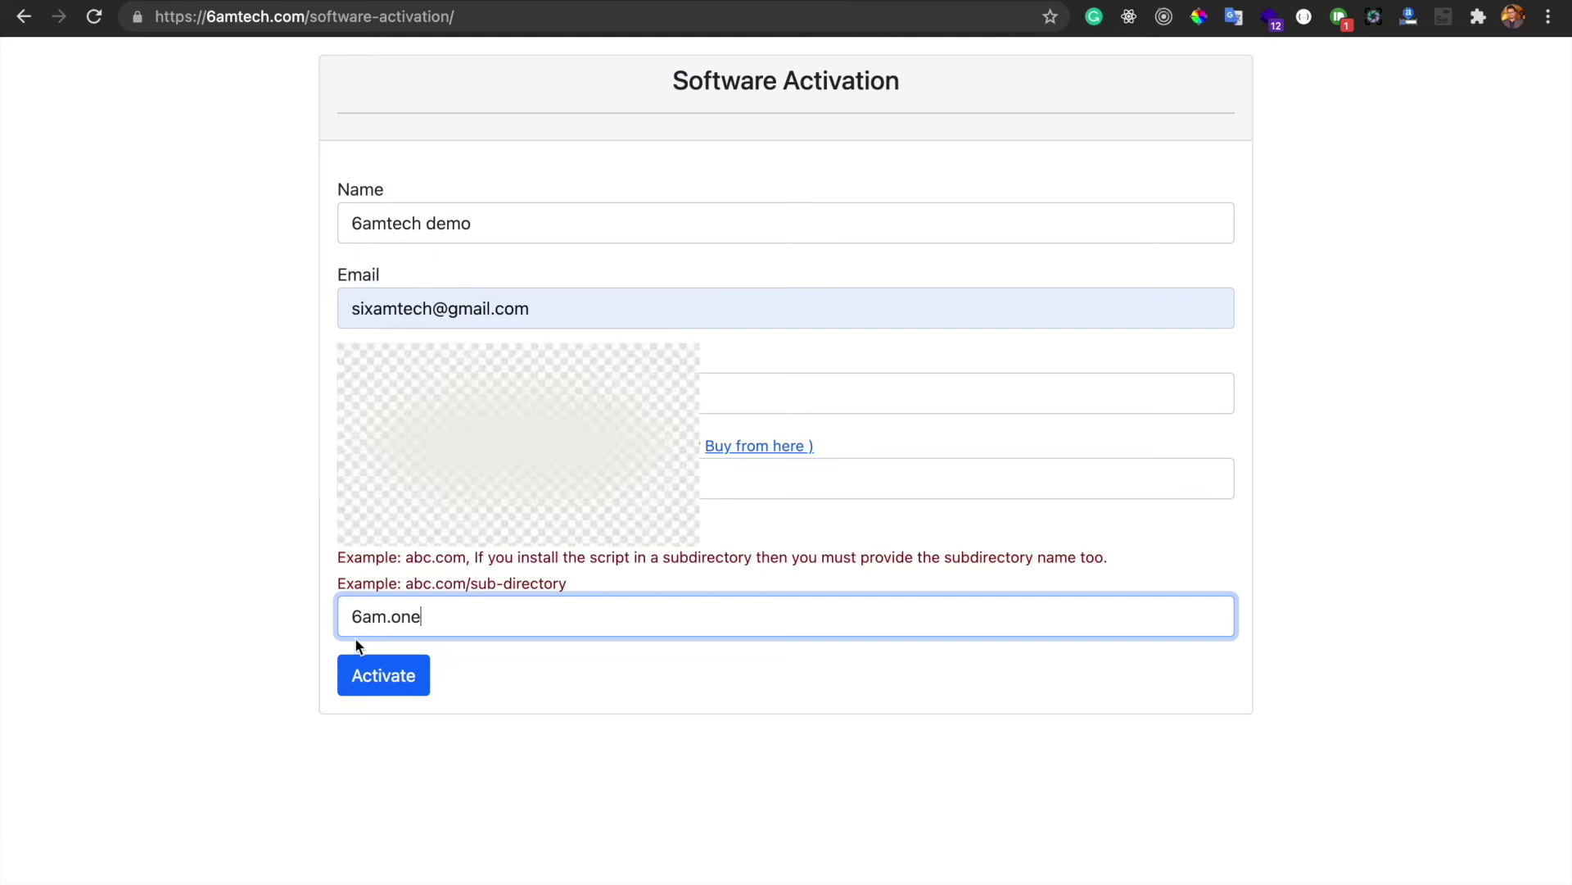
left_click_drag(345, 616, 455, 616)
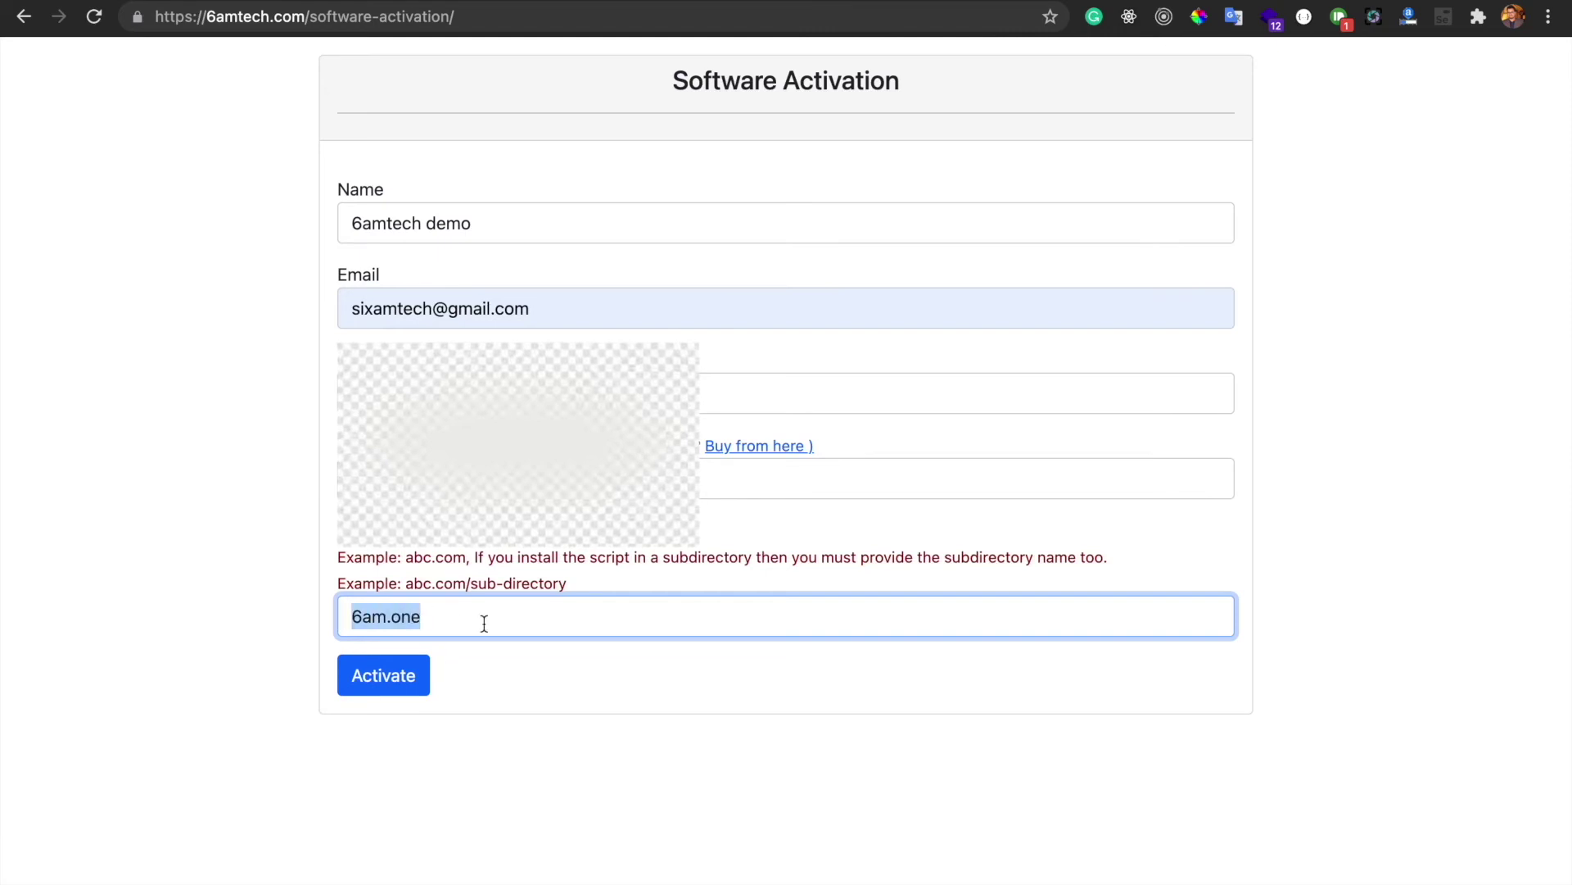
left_click(484, 623)
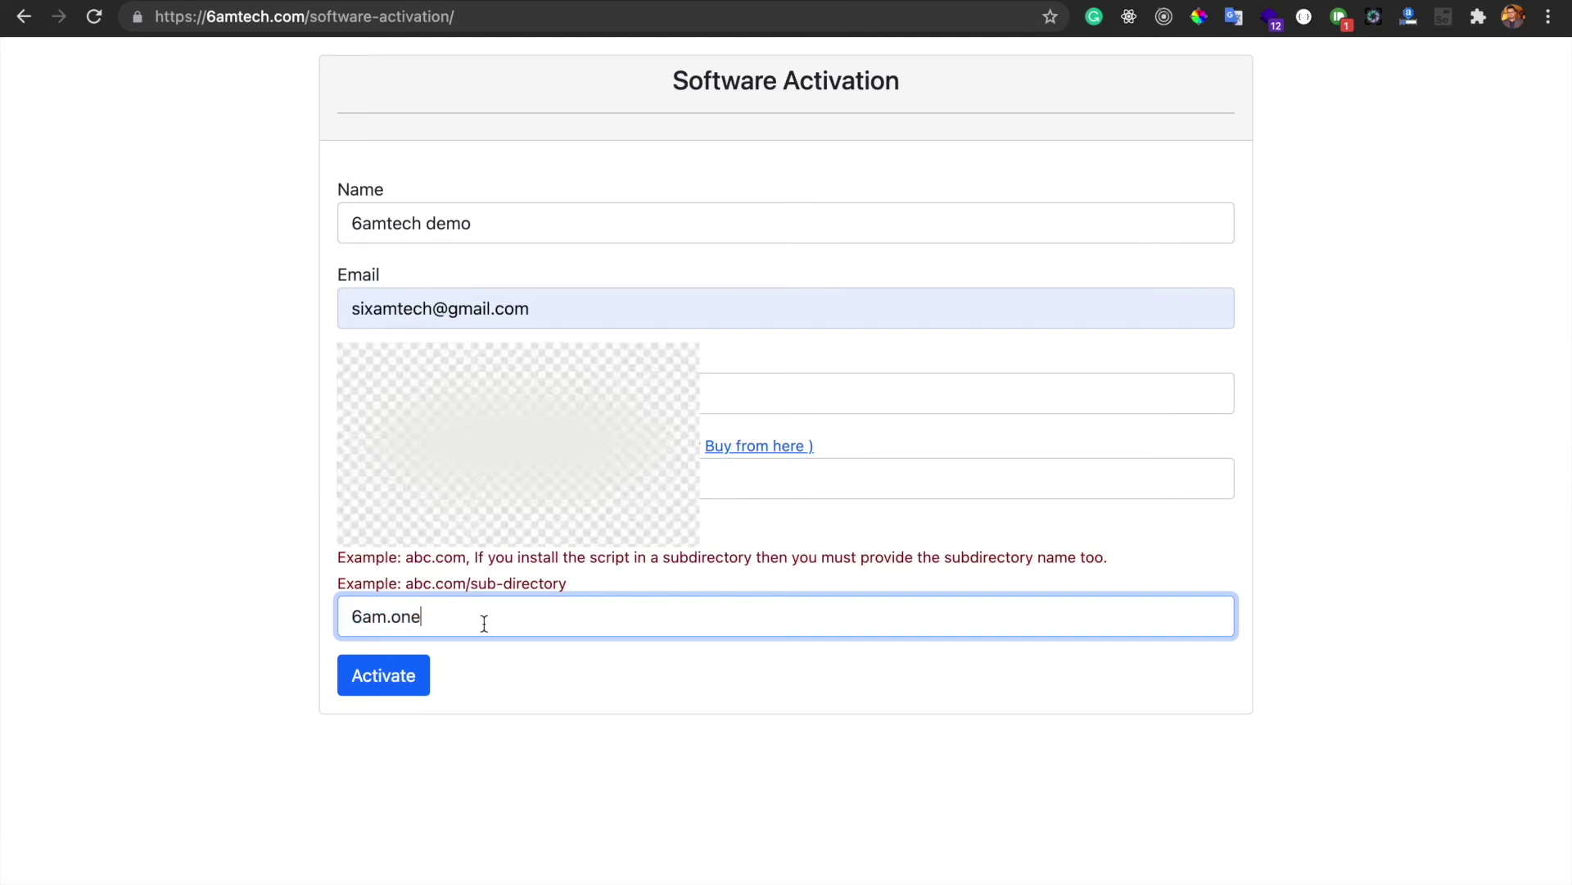
left_click(390, 683)
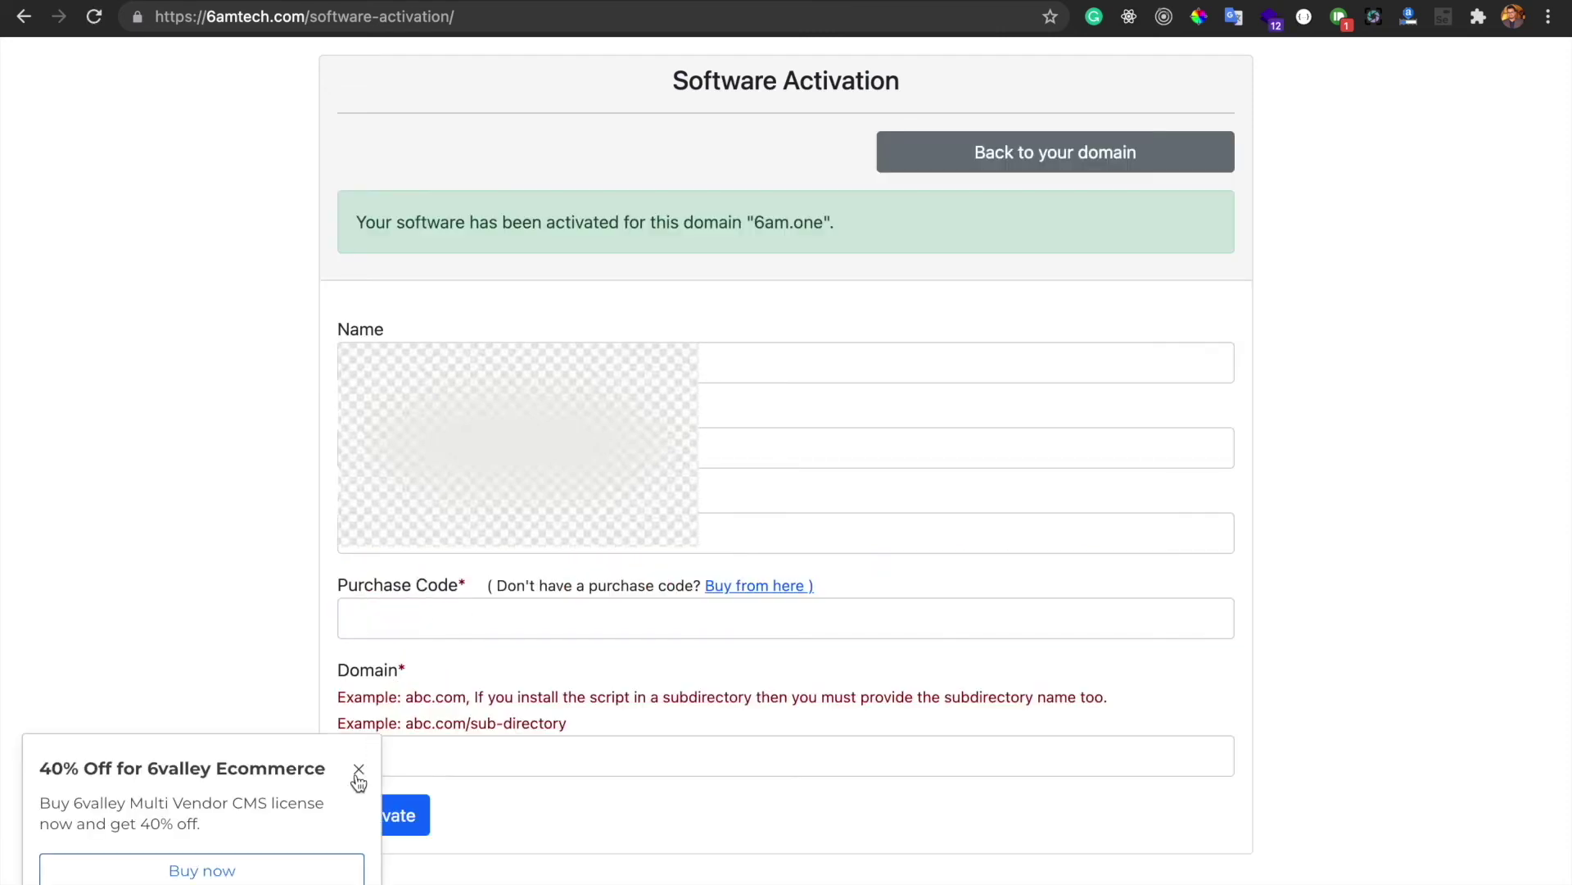
Dismiss the promo popup, return to 6am.one and reload it over http instead of https
left_click(359, 771)
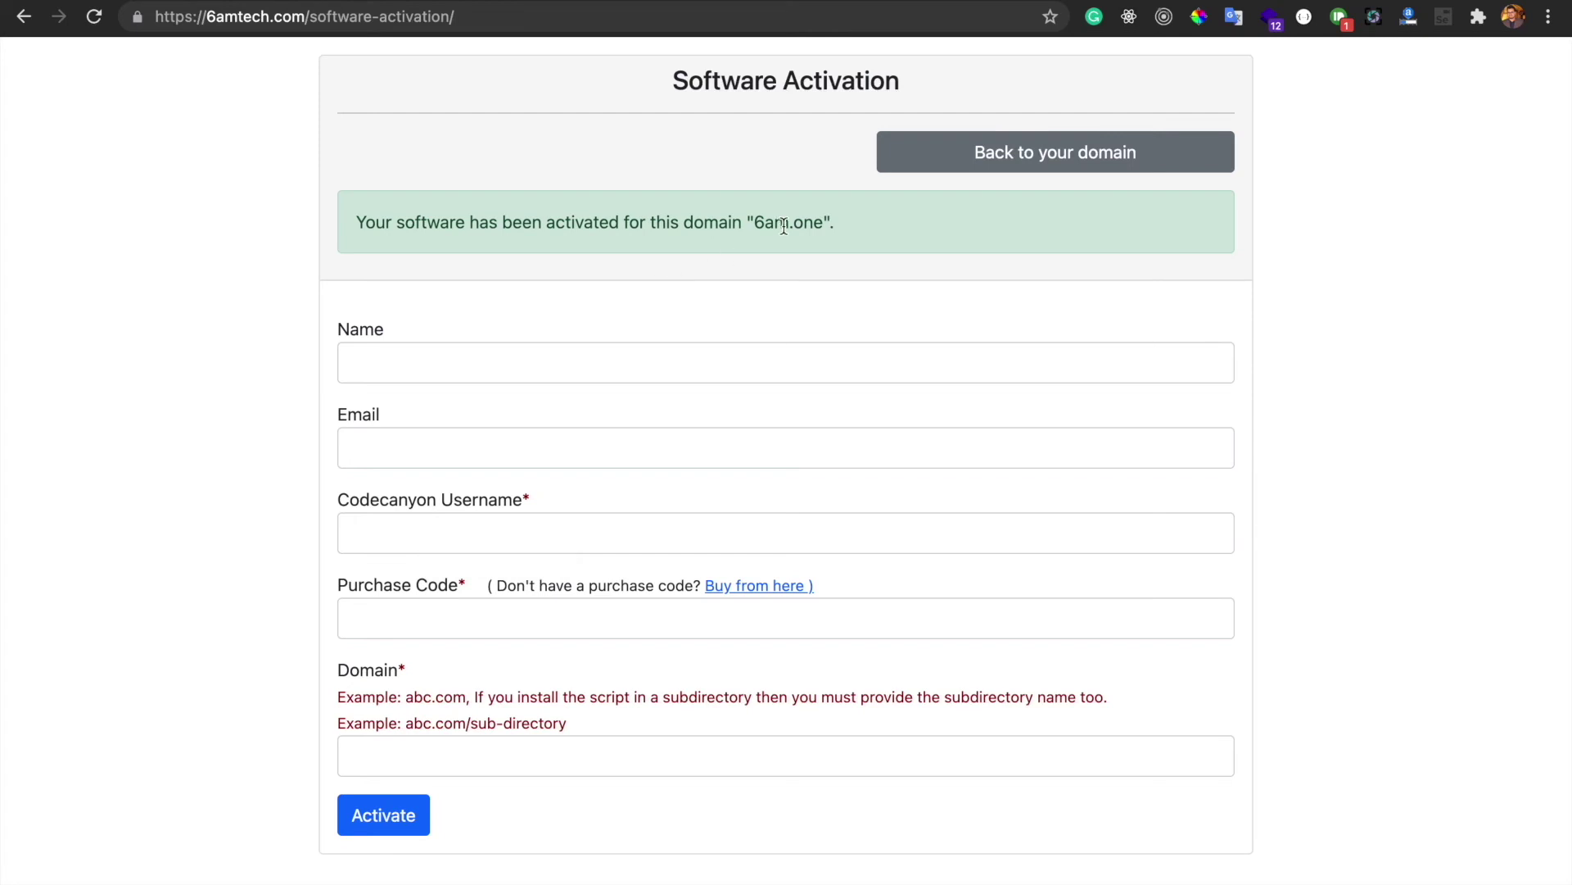
left_click(1000, 163)
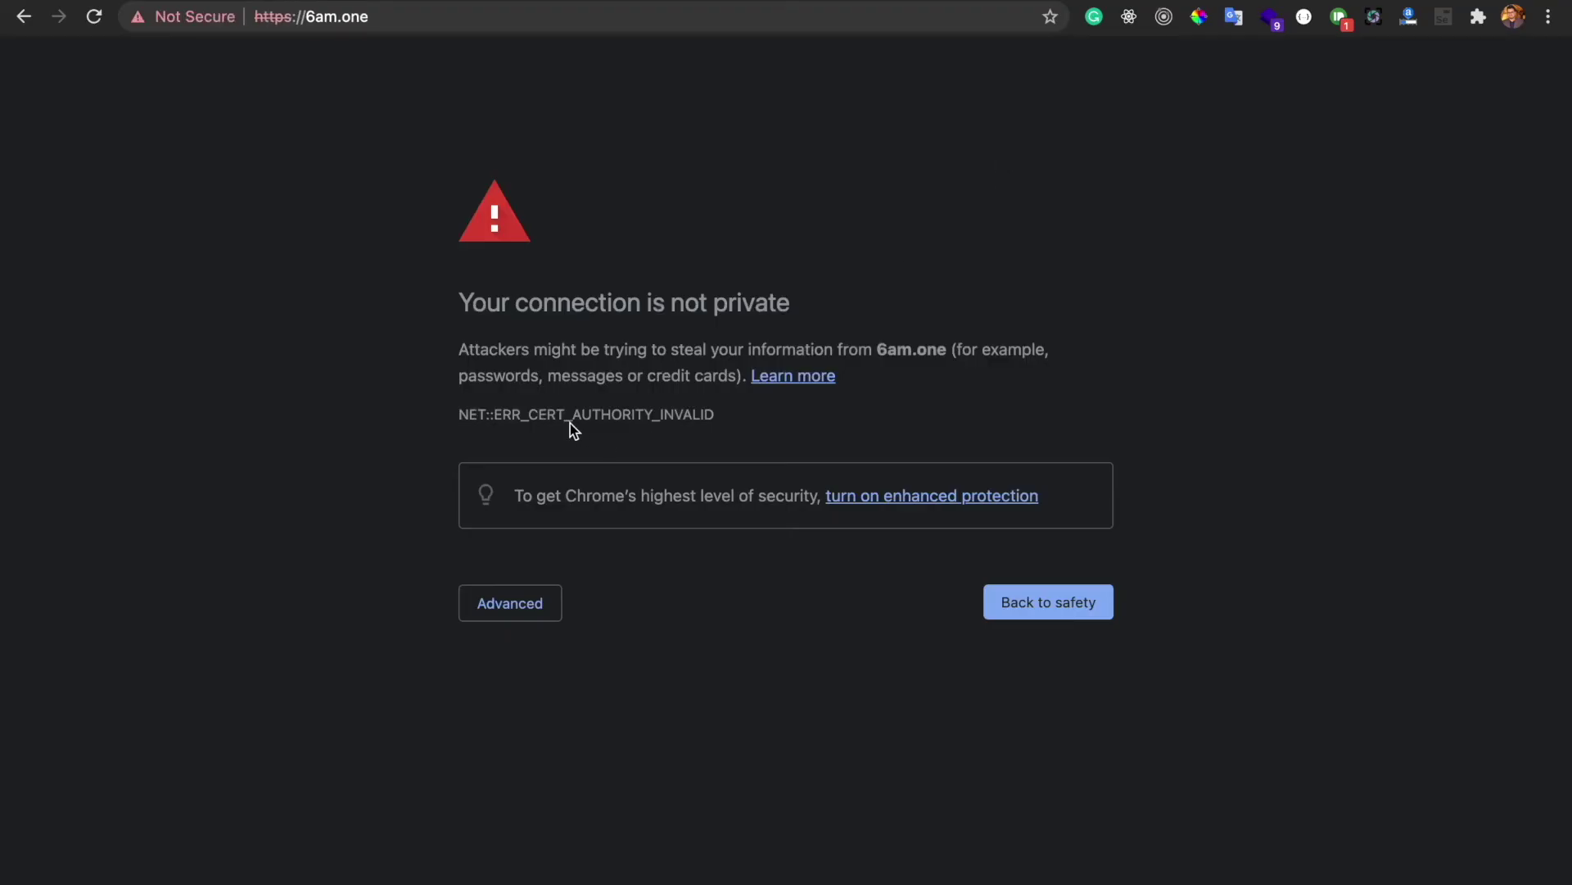
left_click(294, 16)
left_click(292, 16)
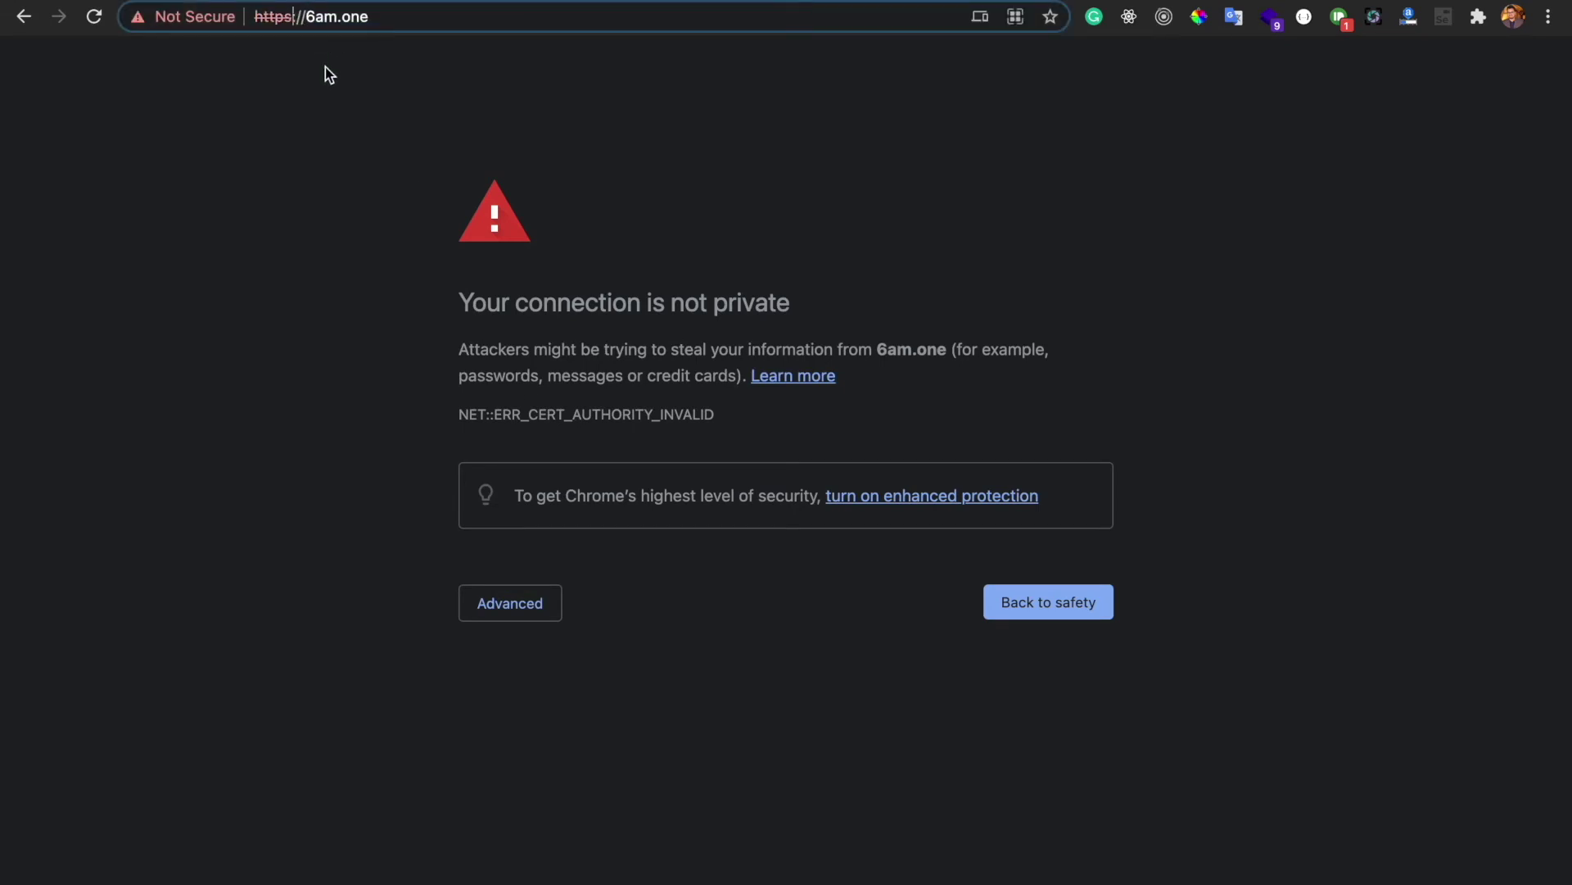
key("BackSpace")
key("Return")
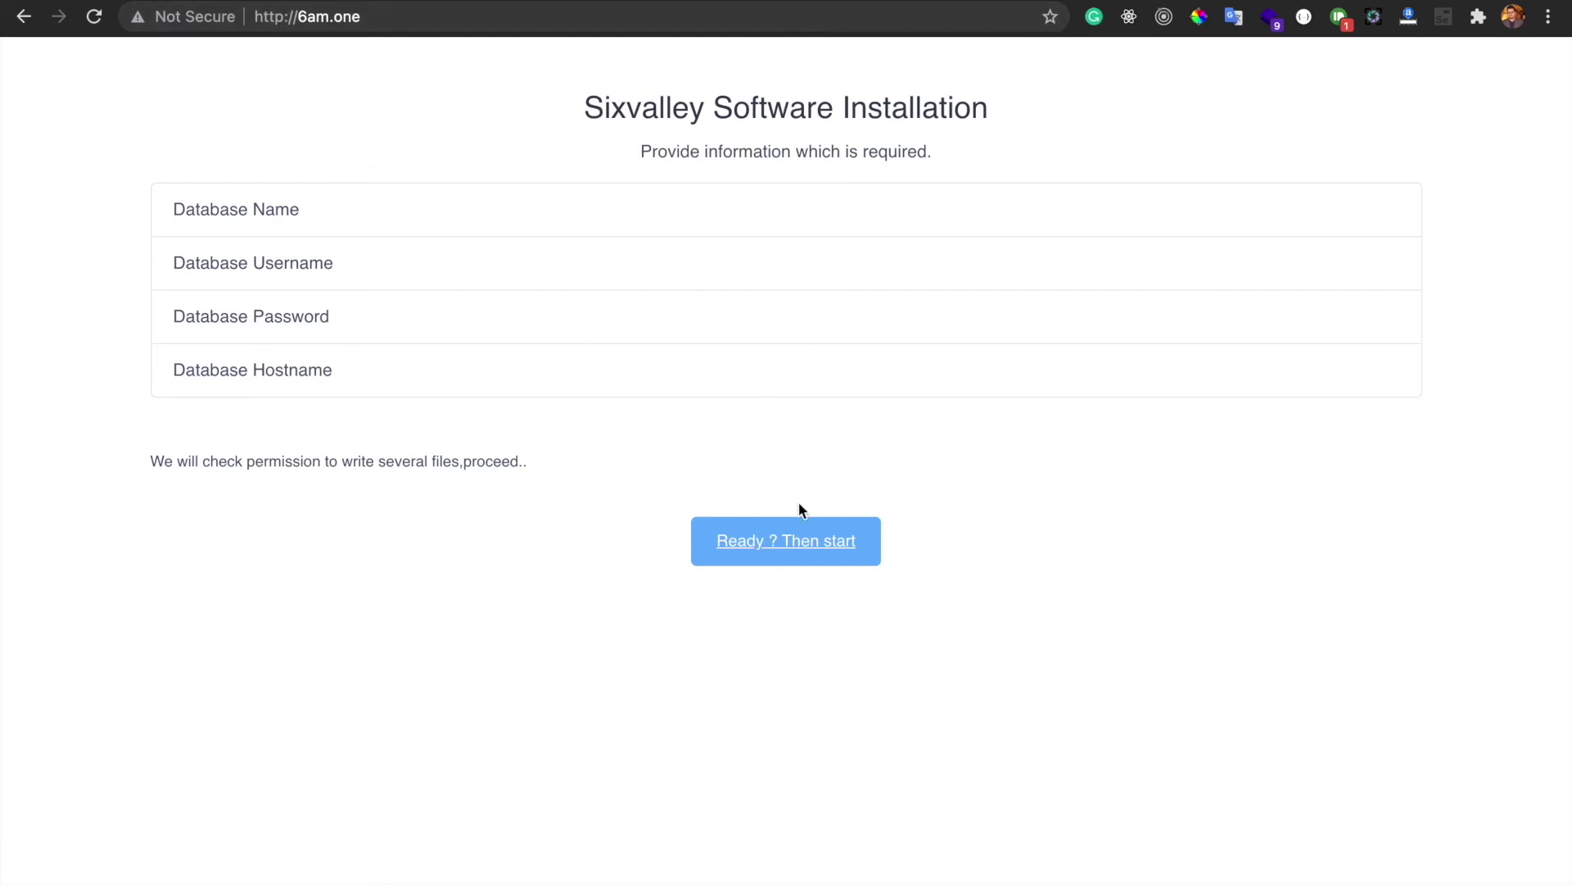
Restart the installer, pass the permission check and resubmit the purchase code
left_click(798, 548)
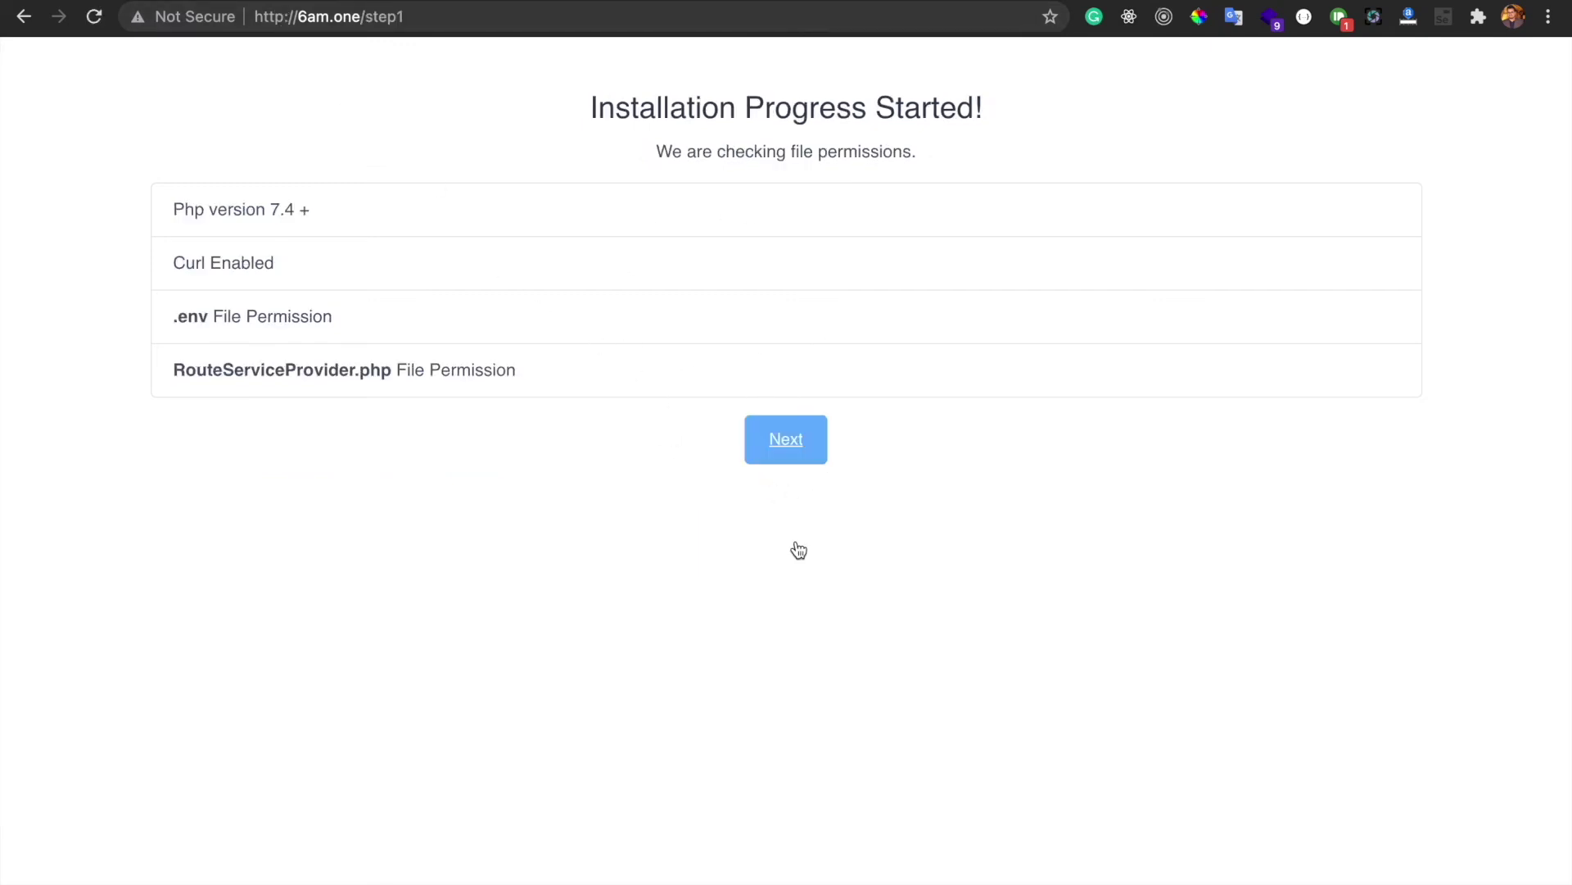
left_click(771, 449)
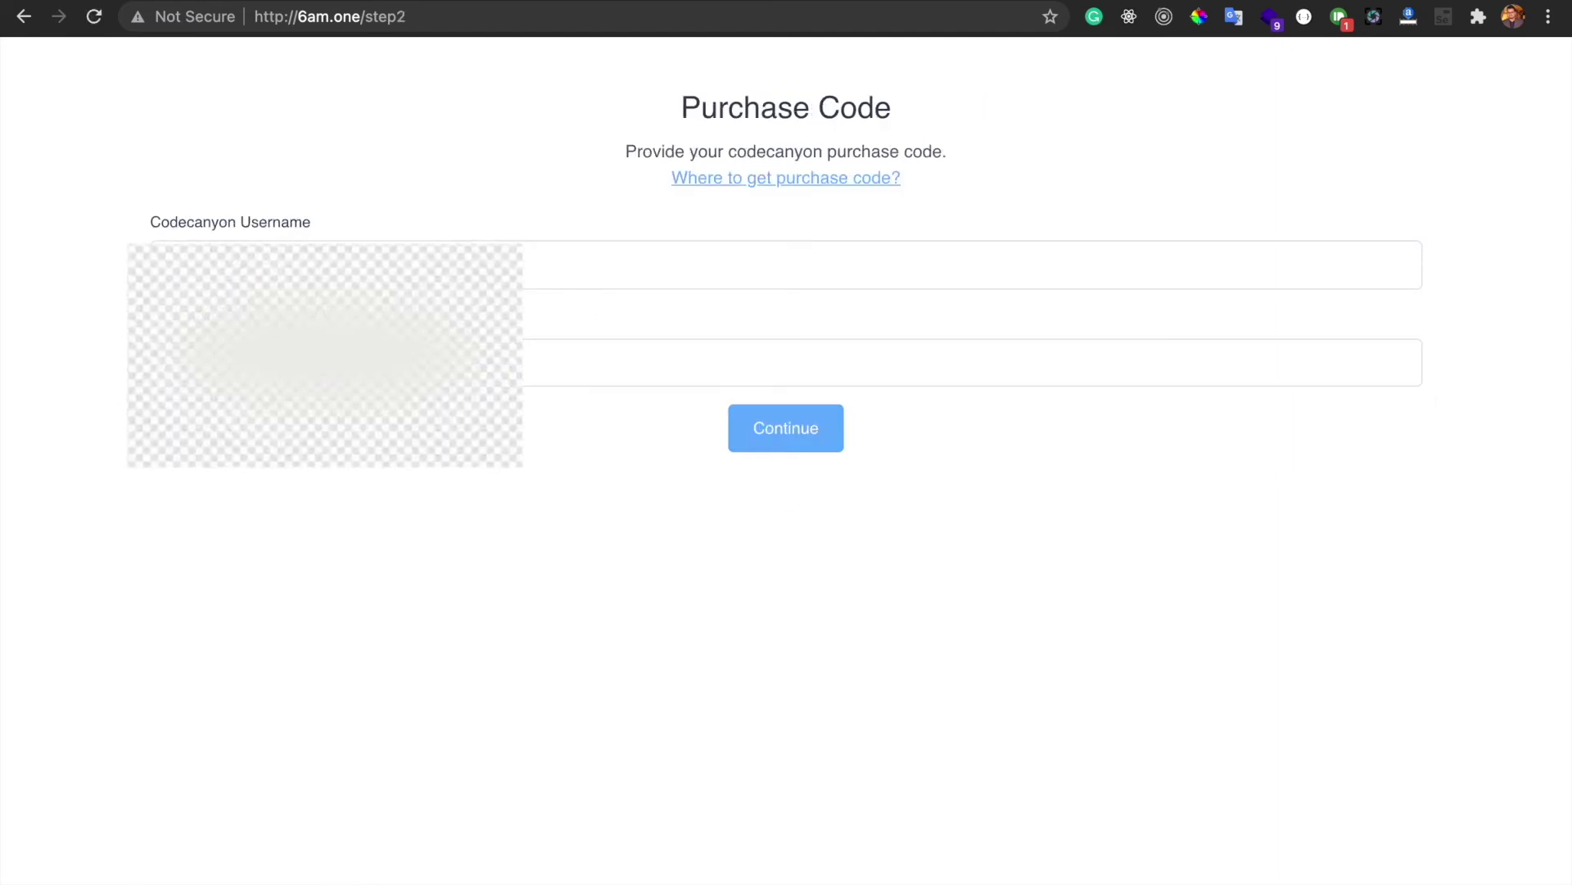
left_click(795, 440)
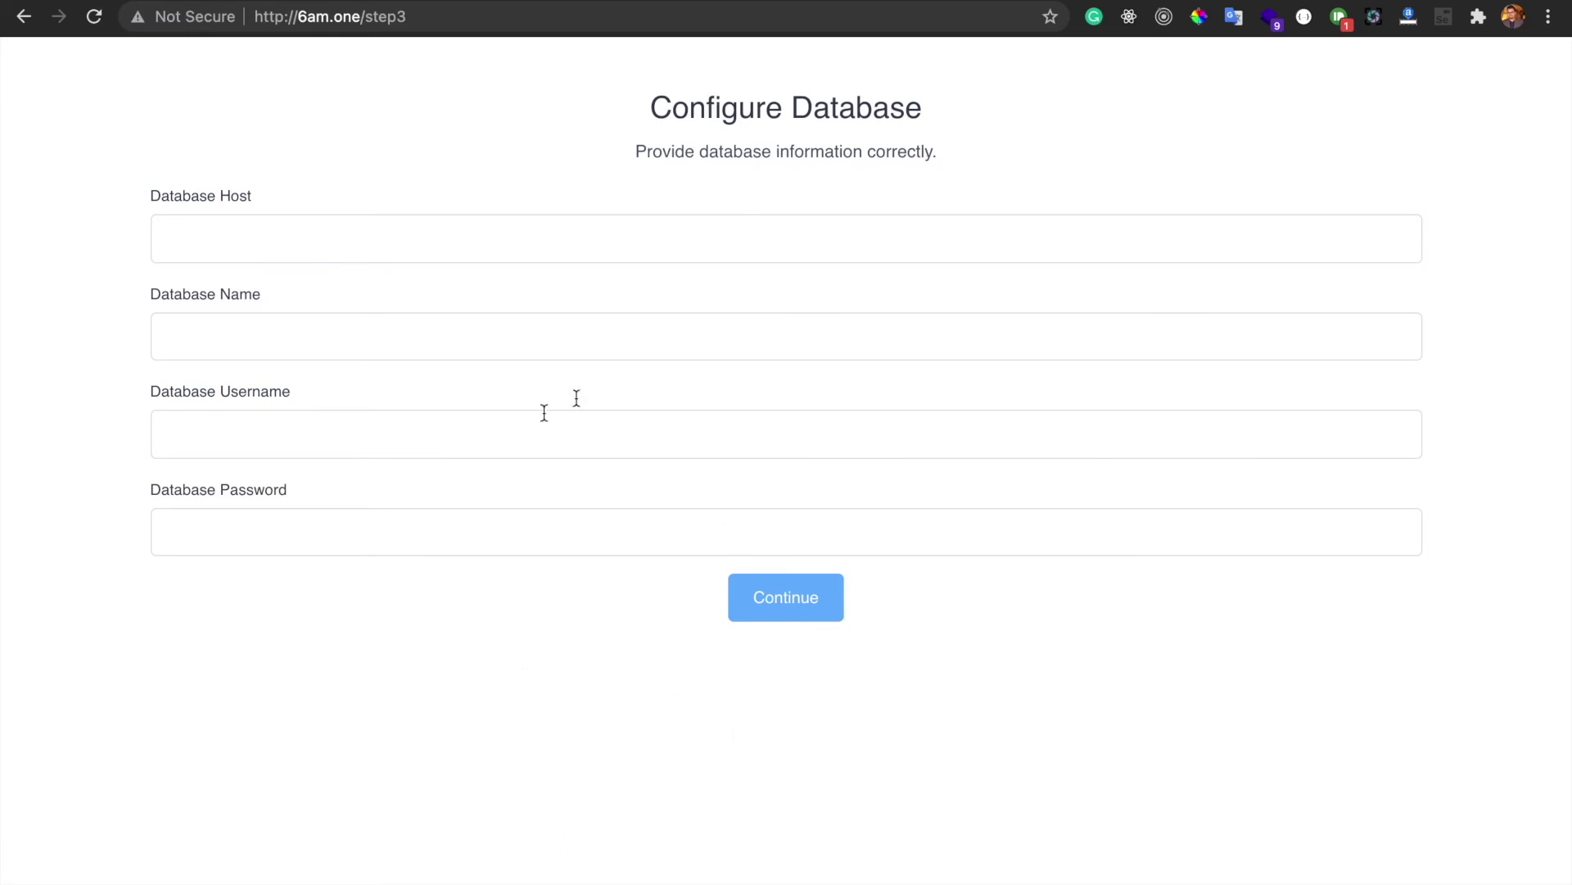
Enter localhost as the database host and paste firewing1_sixvalley as the database name
left_click(457, 238)
type("localhos")
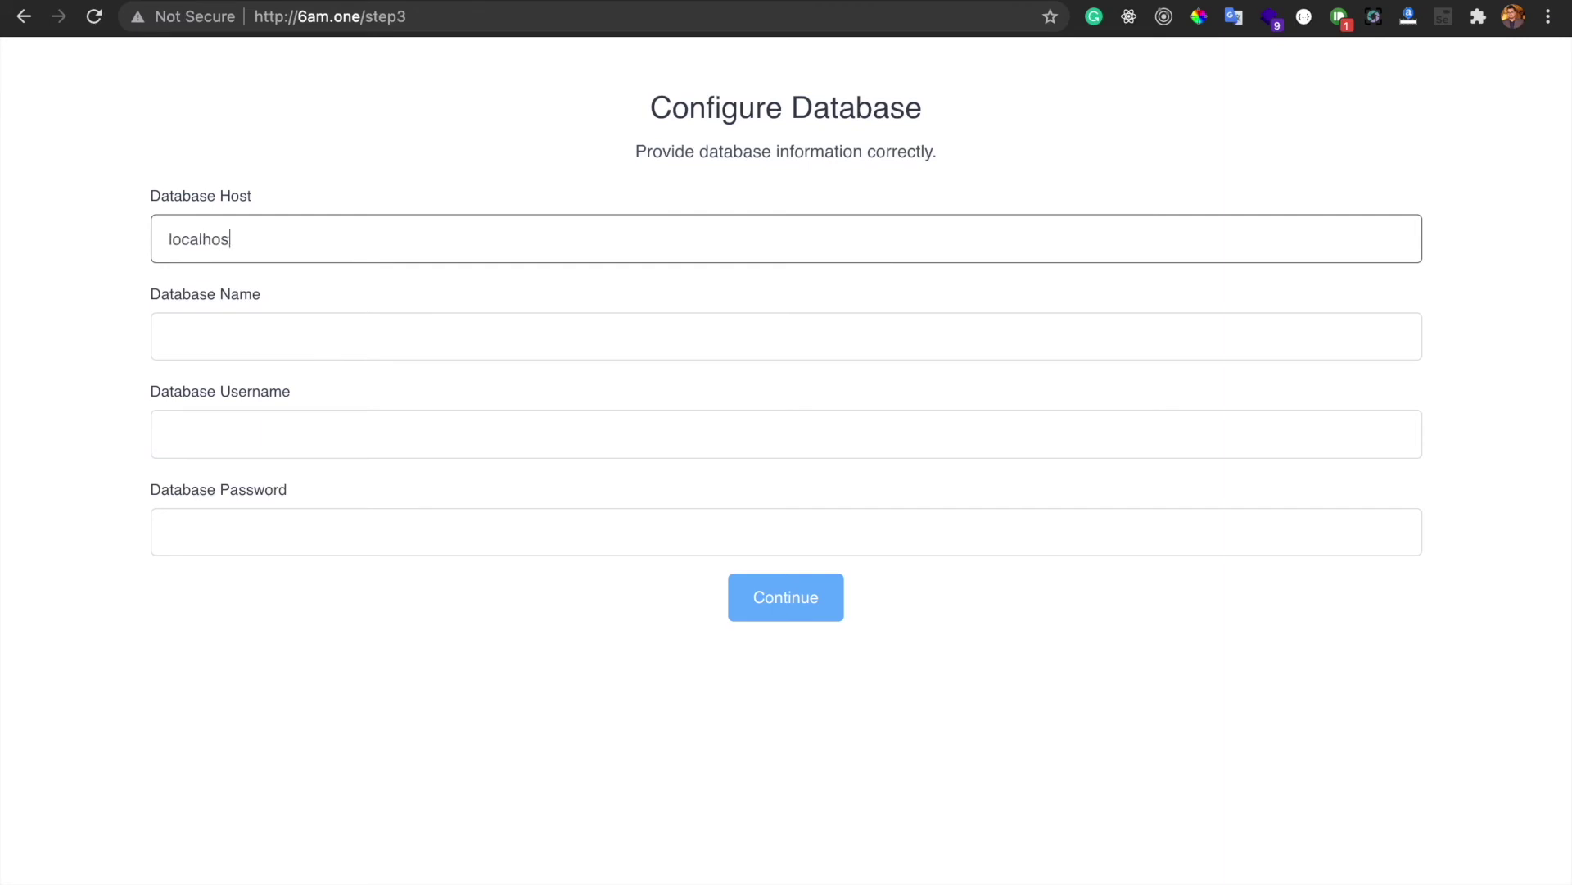
left_click(663, 273)
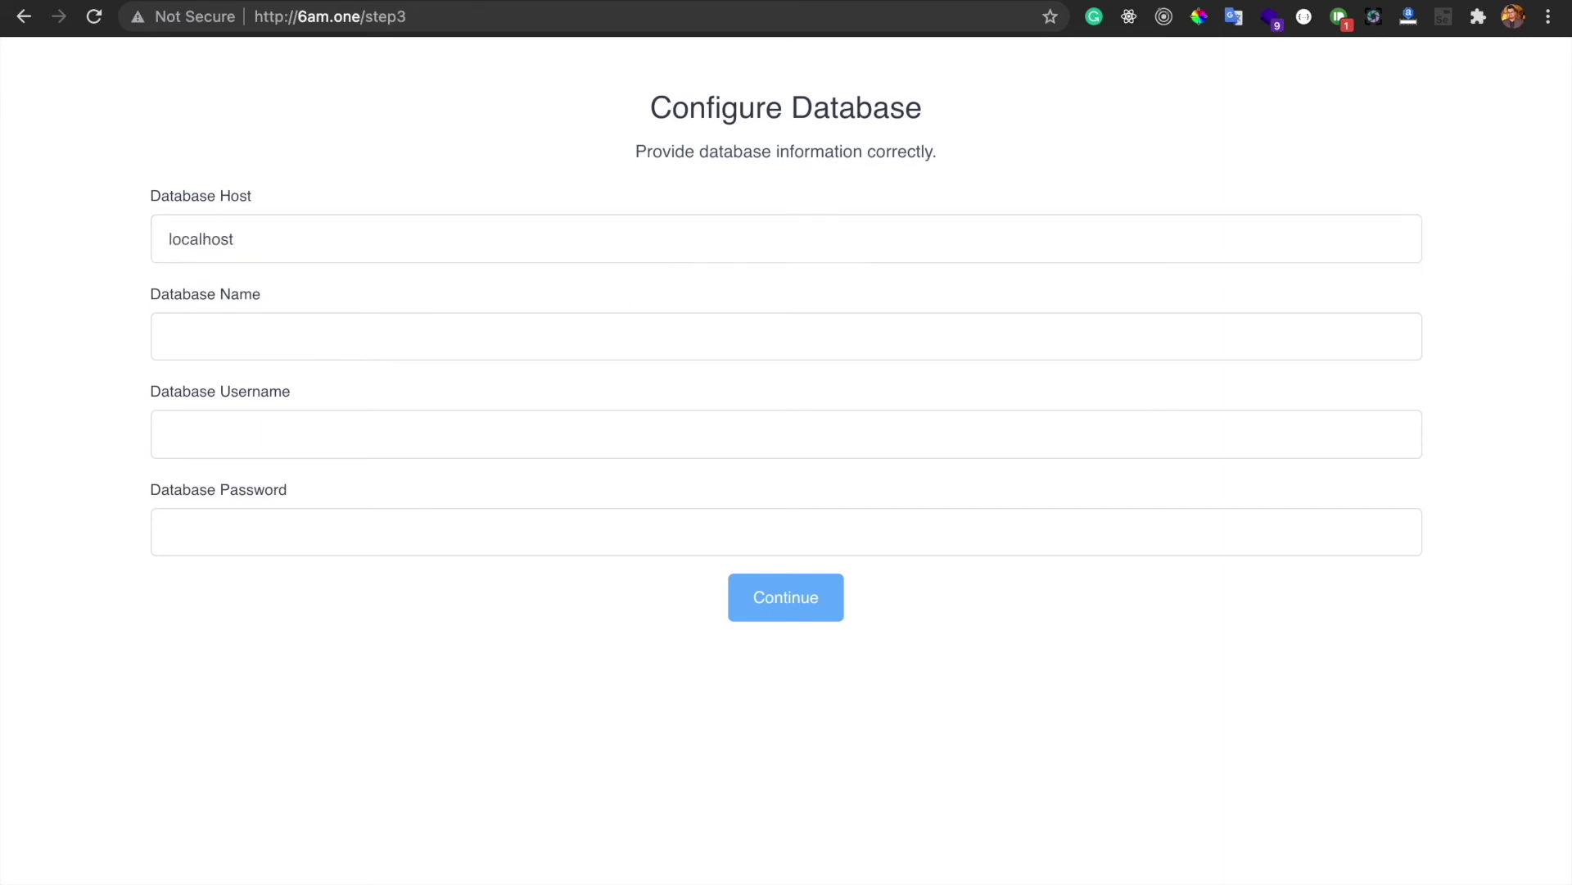
key("ctrl+Tab")
left_click_drag(182, 365, 53, 363)
key("ctrl+c")
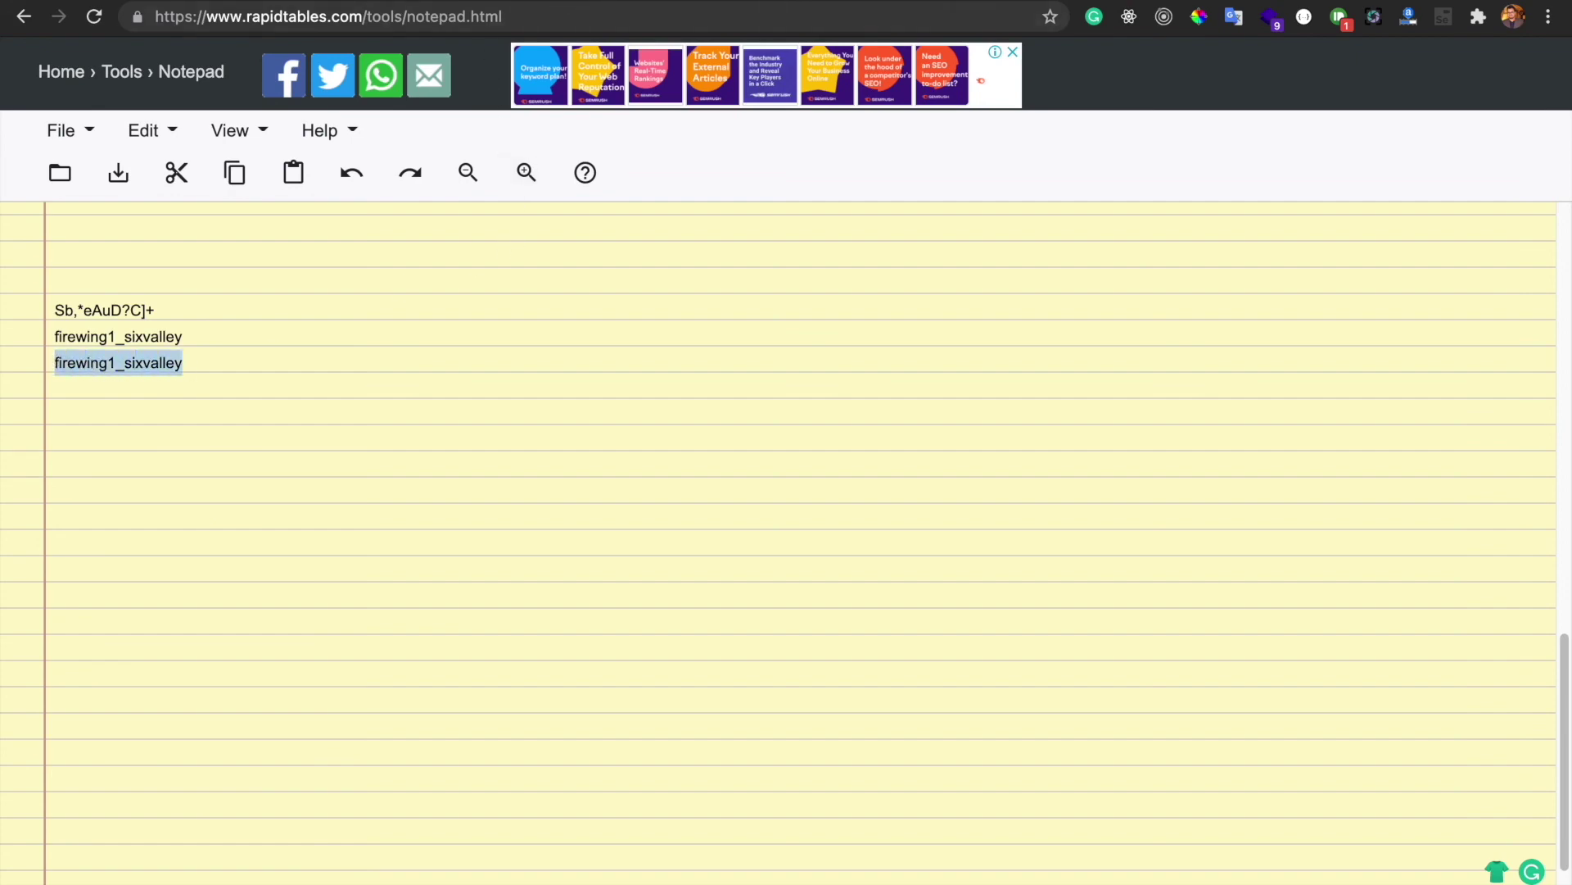
key("ctrl+shift+Tab")
left_click(448, 331)
key("ctrl+v")
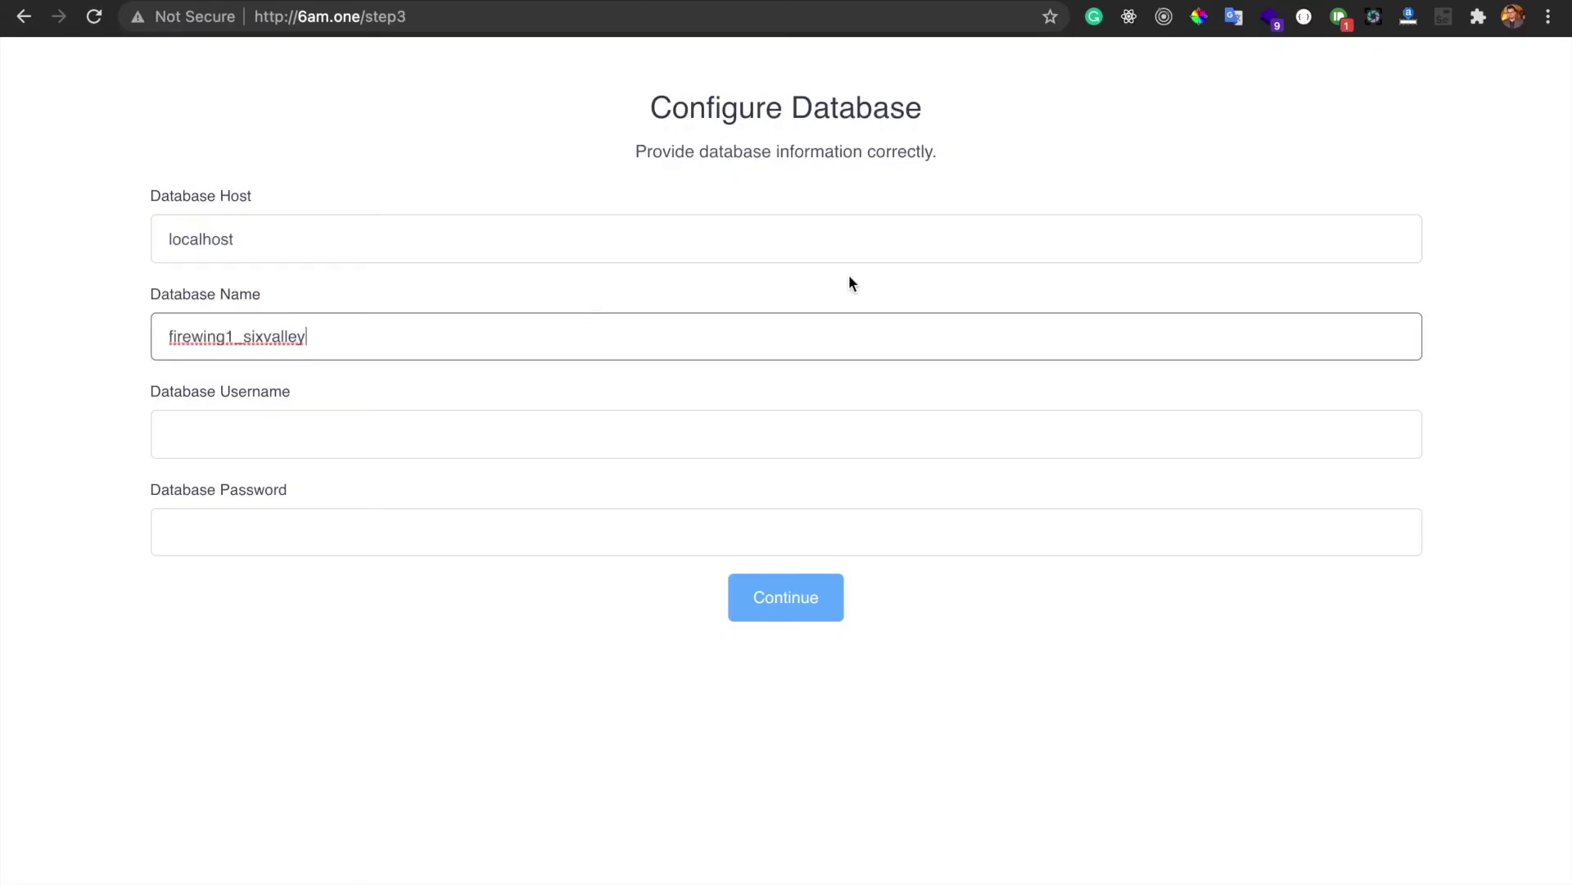
key("ctrl+Tab")
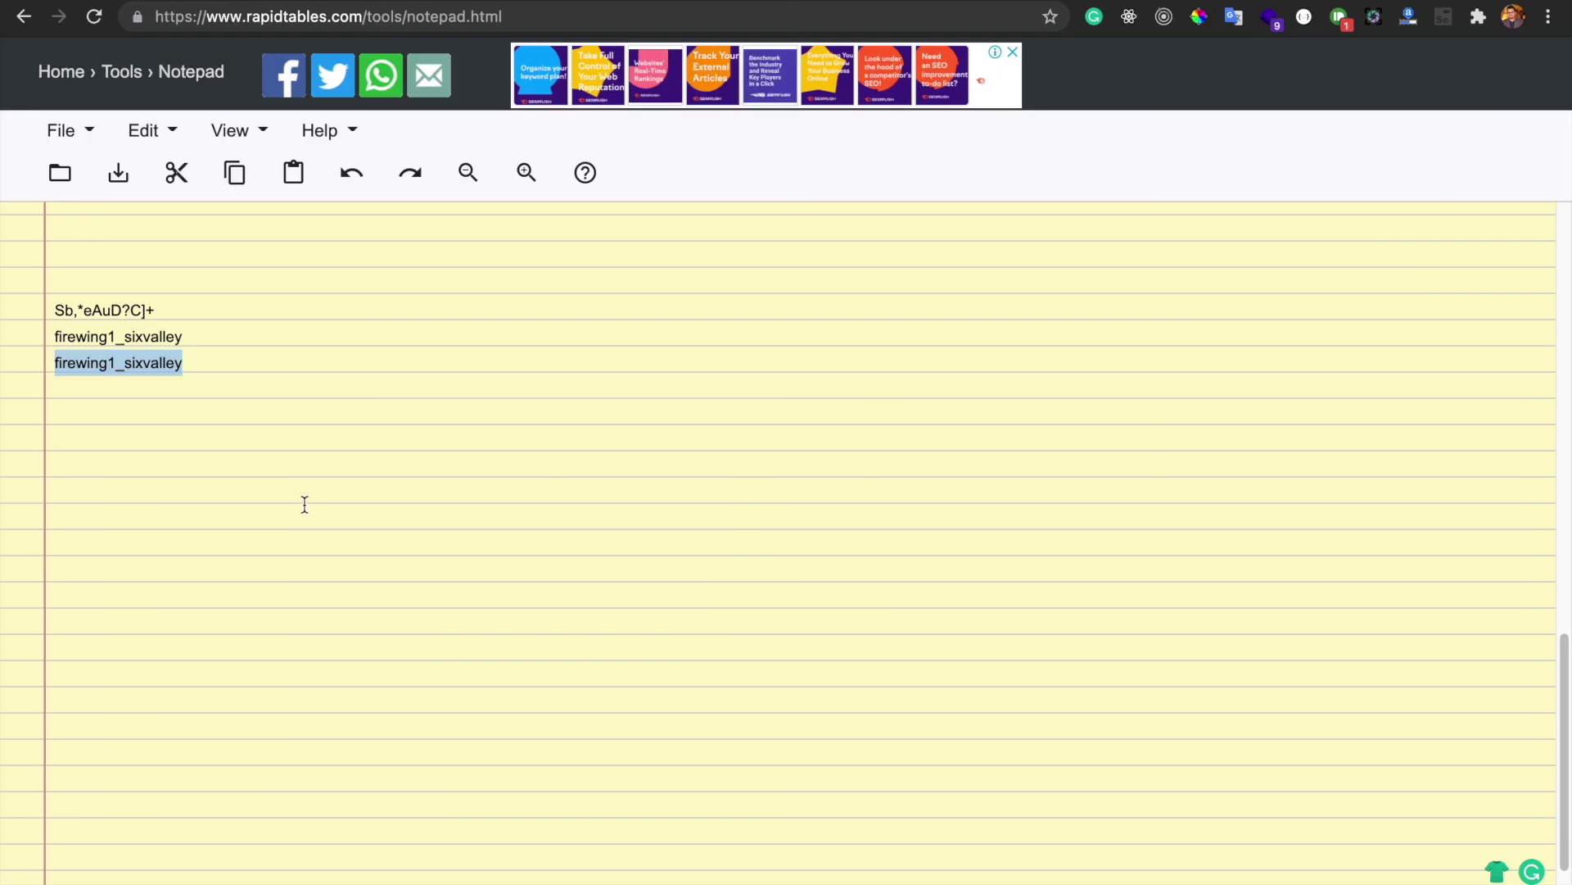
left_click_drag(201, 337, 47, 337)
key("ctrl+c")
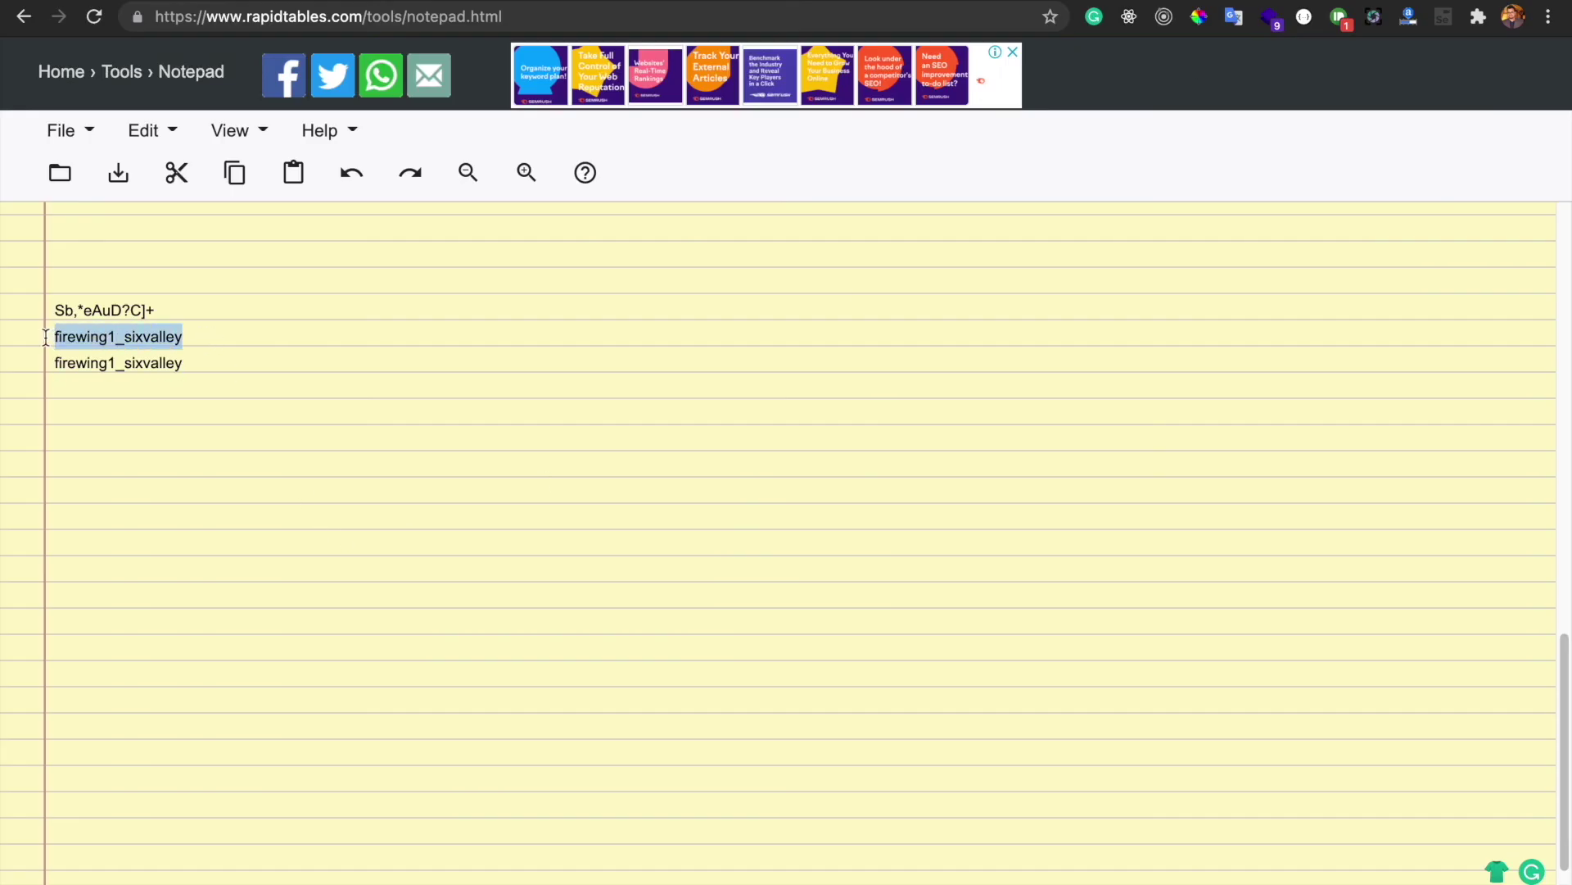
key("ctrl+shift+Tab")
left_click(379, 431)
key("ctrl+v")
Paste the database password from the notes and submit the connection details
left_click(428, 524)
key("ctrl+Tab")
left_click_drag(169, 310, 2, 311)
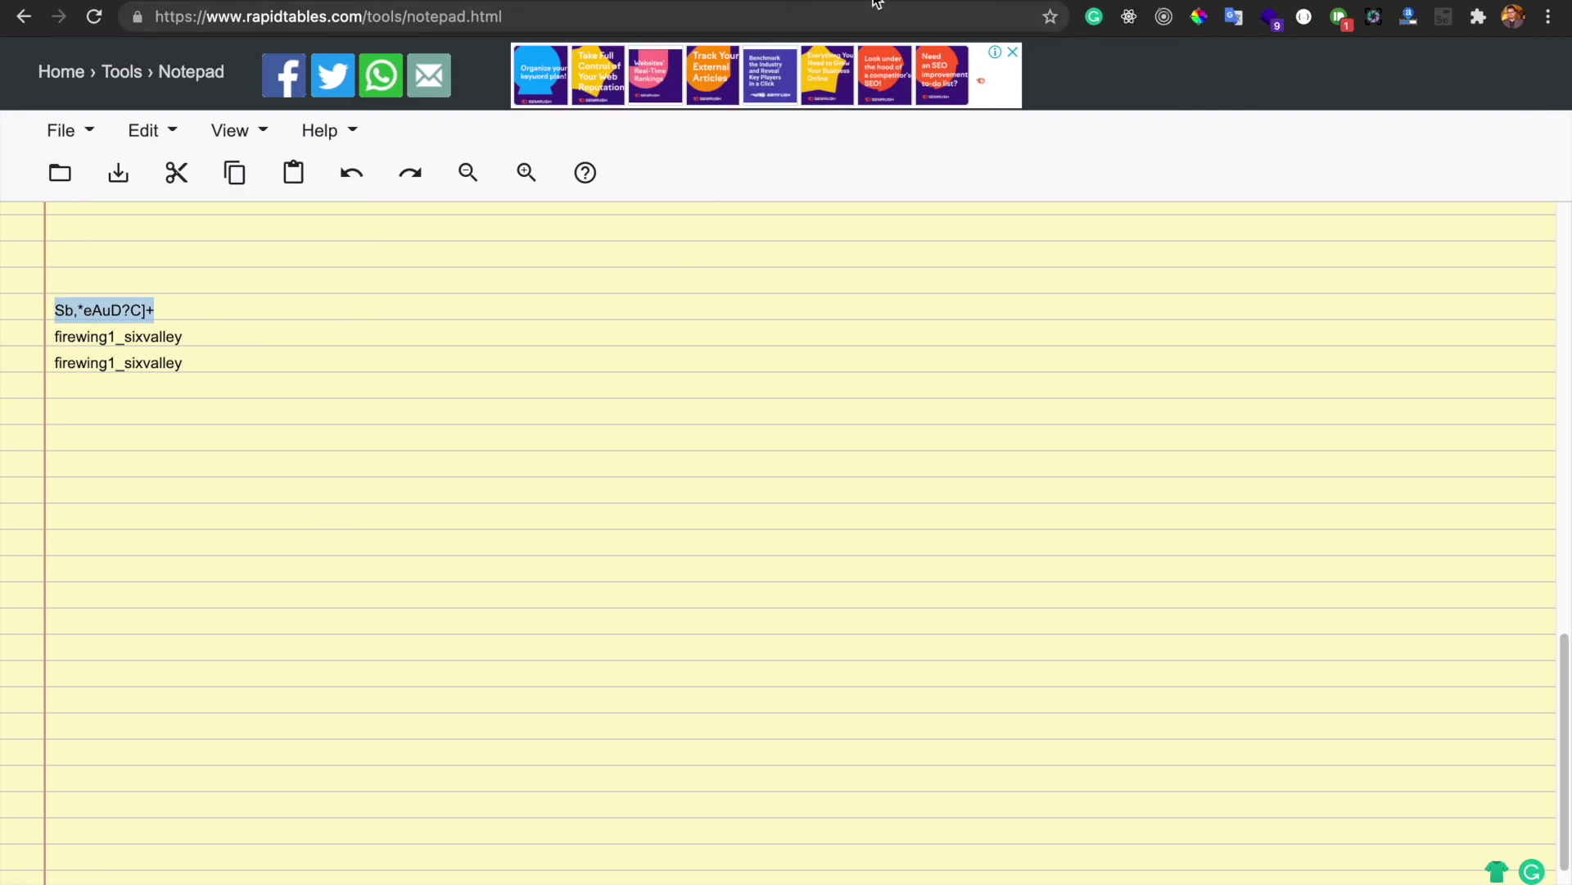
key("ctrl+shift+Tab")
key("ctrl+v")
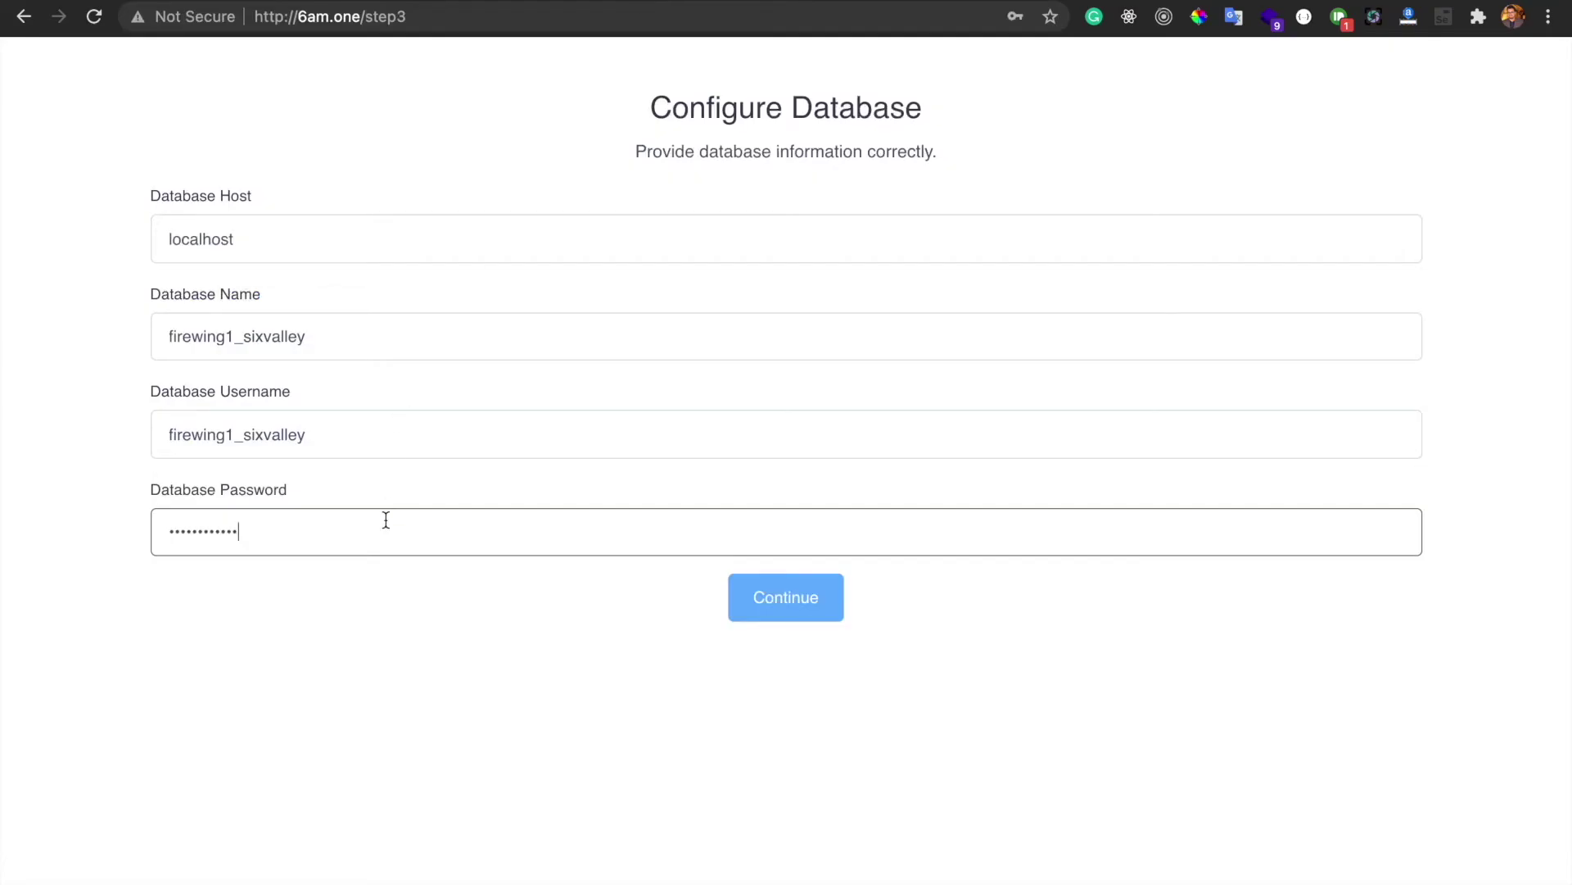
left_click(785, 610)
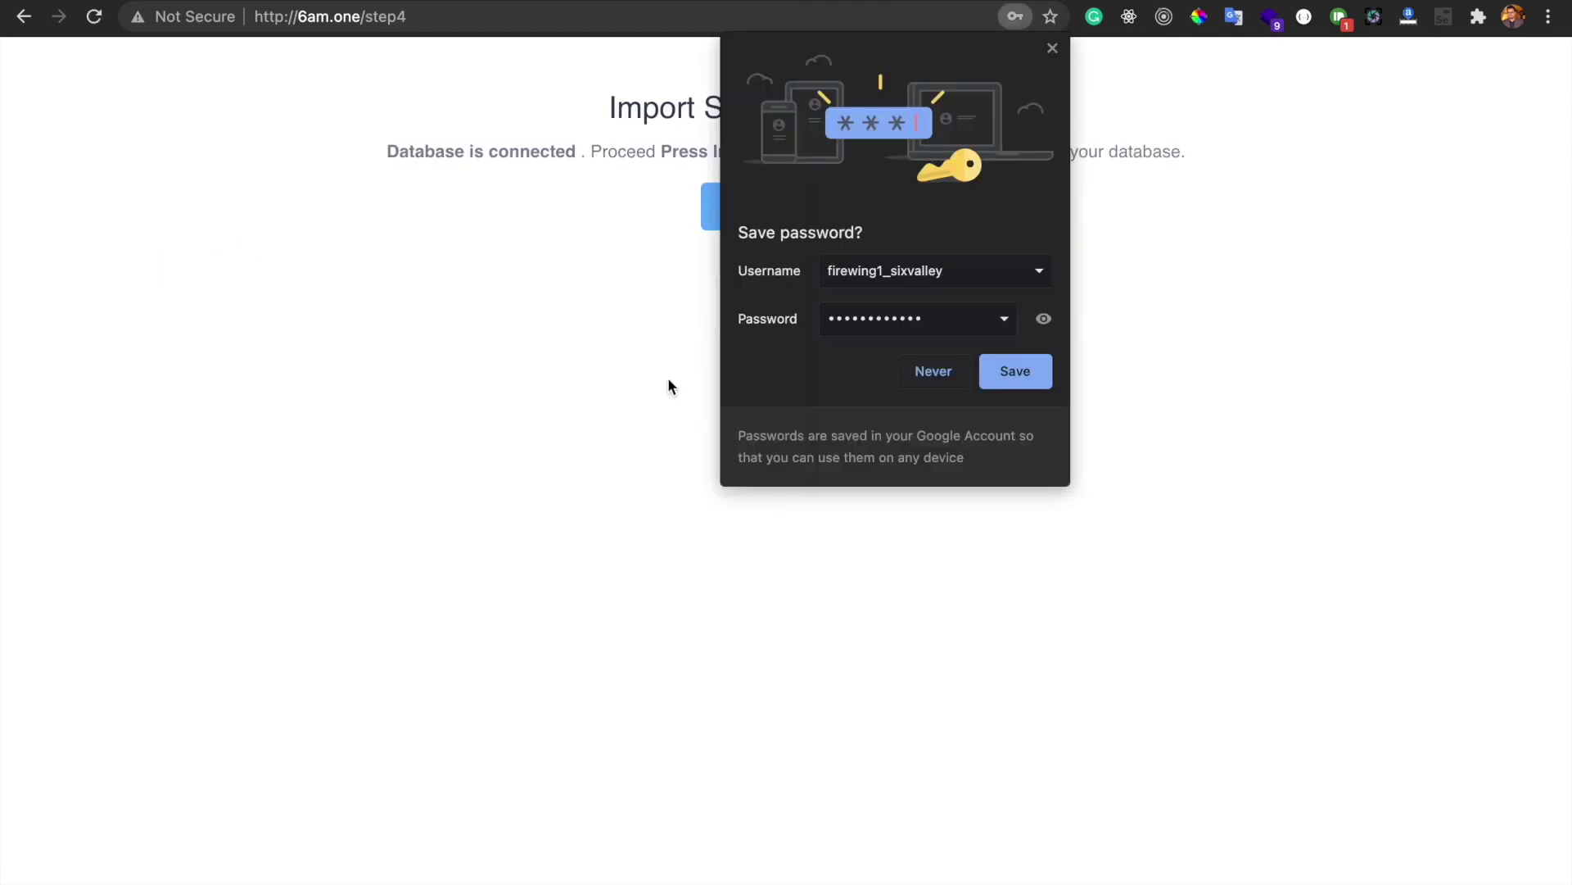
Dismiss the save-password prompt and import the Sixvalley database
left_click(1052, 47)
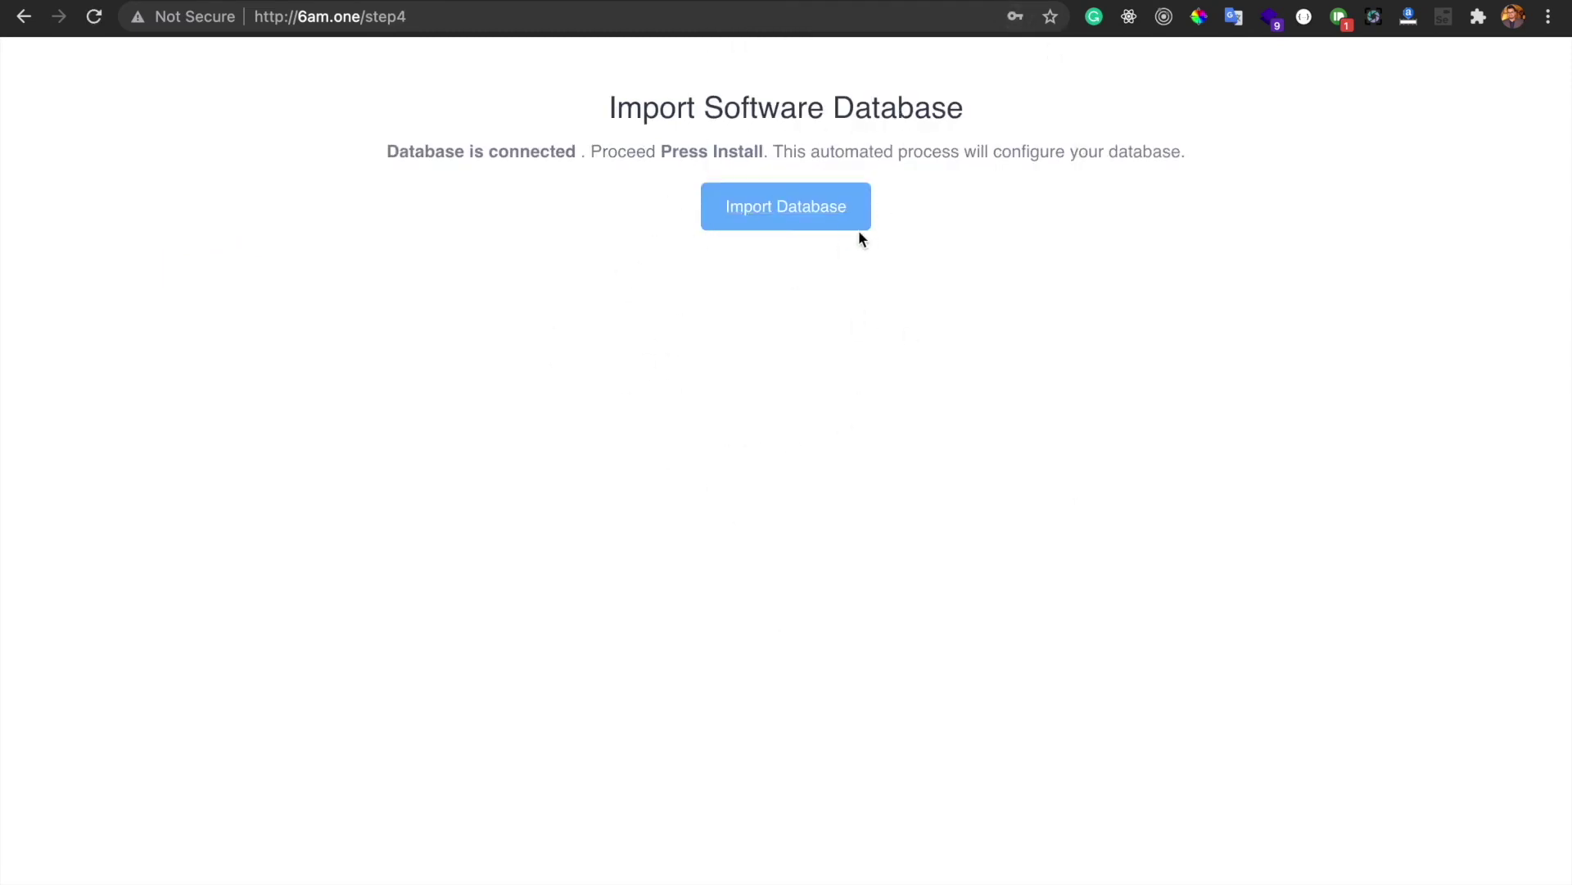
left_click(802, 217)
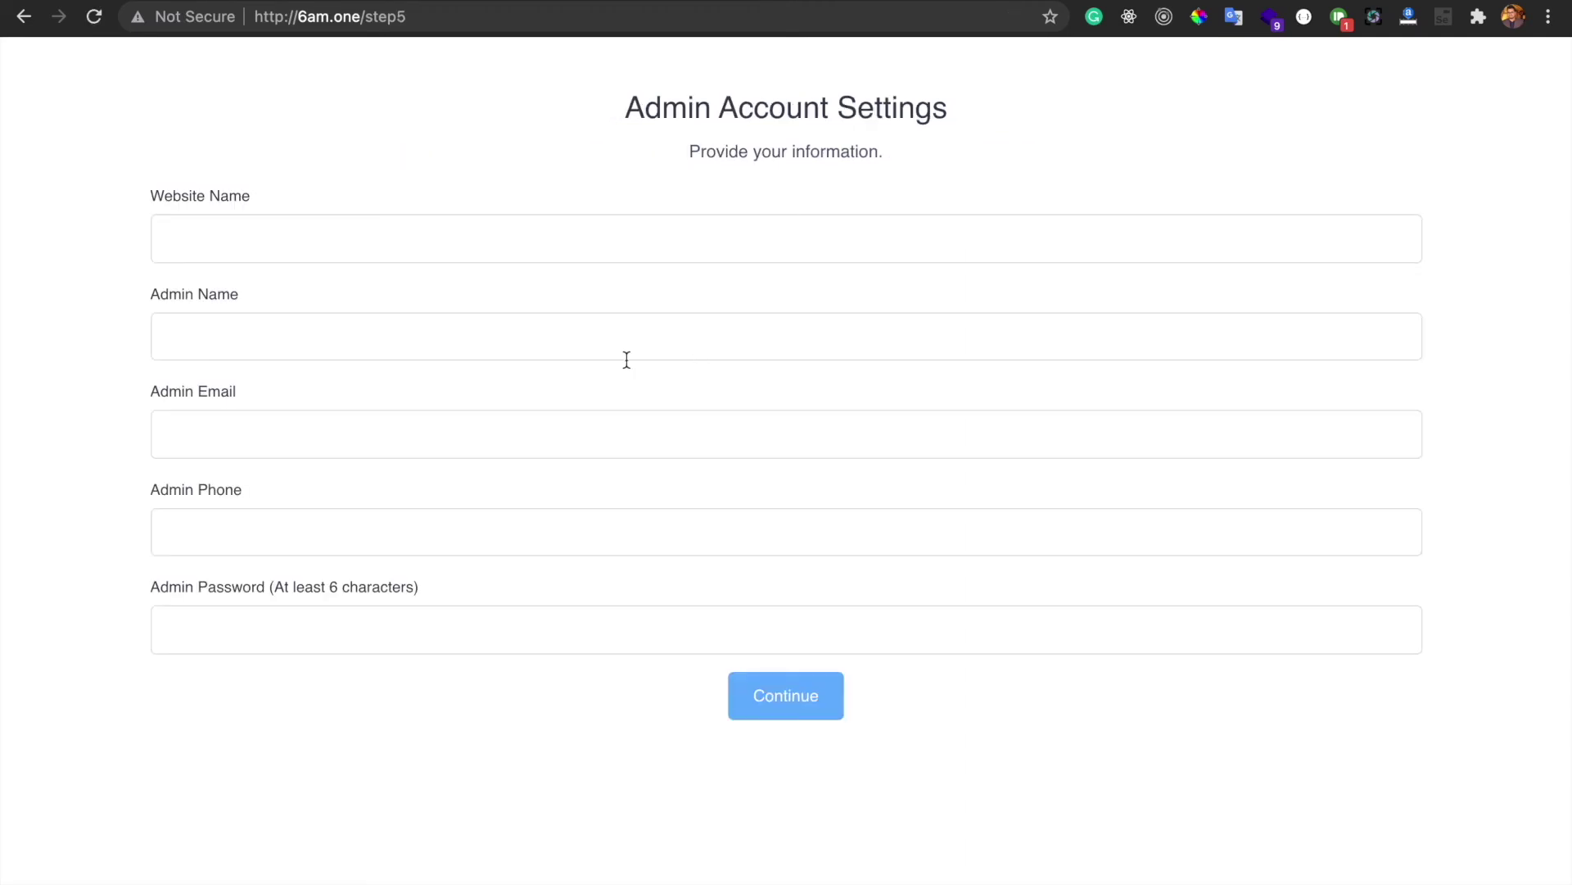
Enter website name 'Demo 6valley', admin name 'Admin', and the admin's e-mail address
left_click(388, 244)
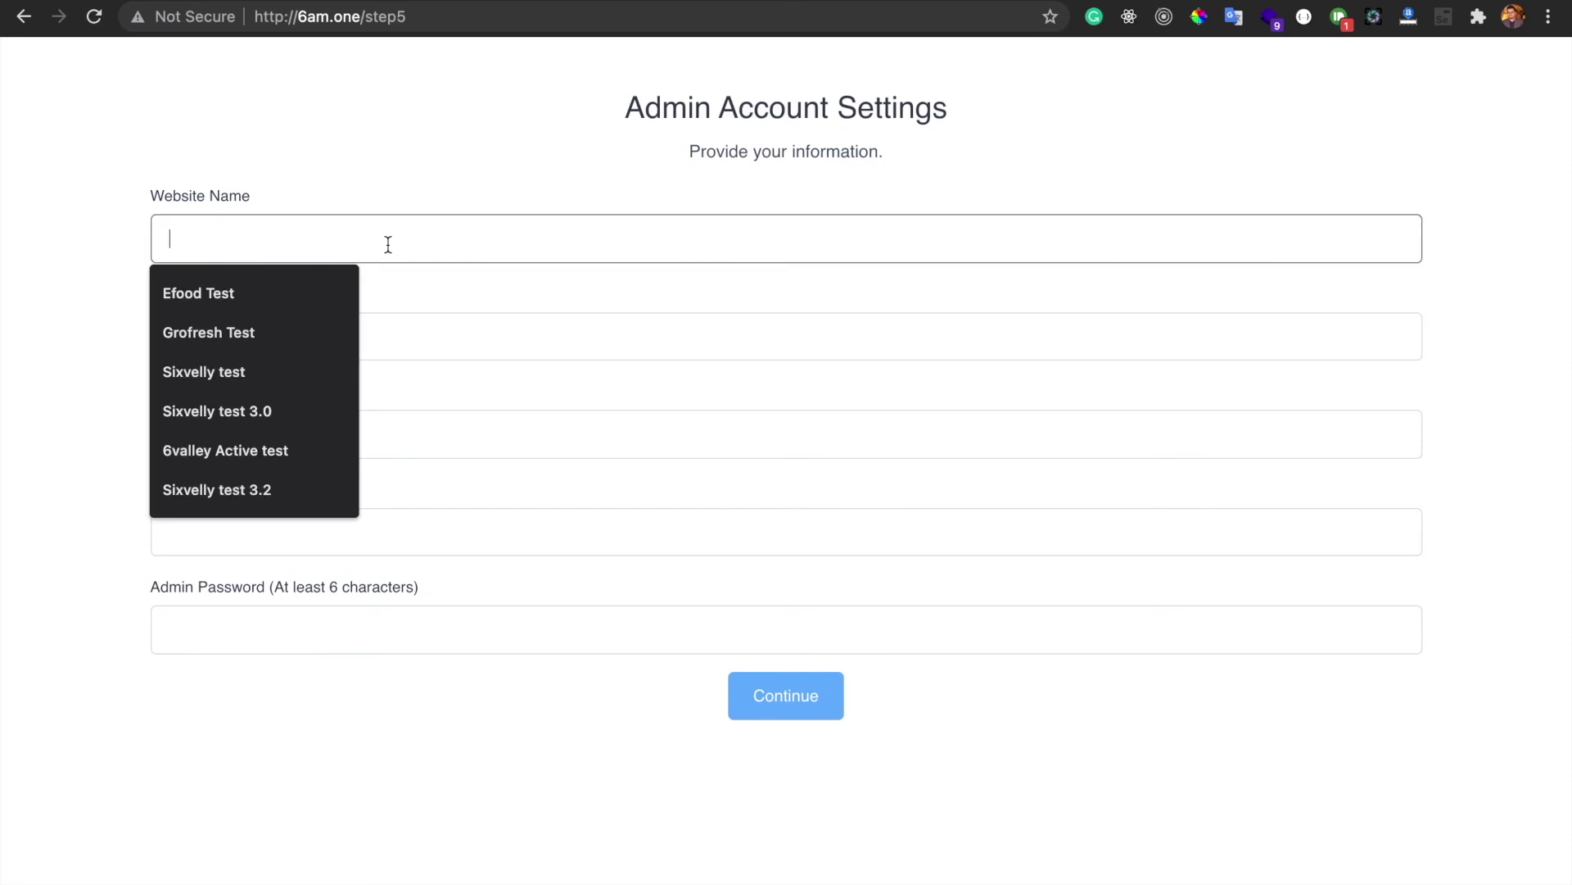
type("Demo 6valley")
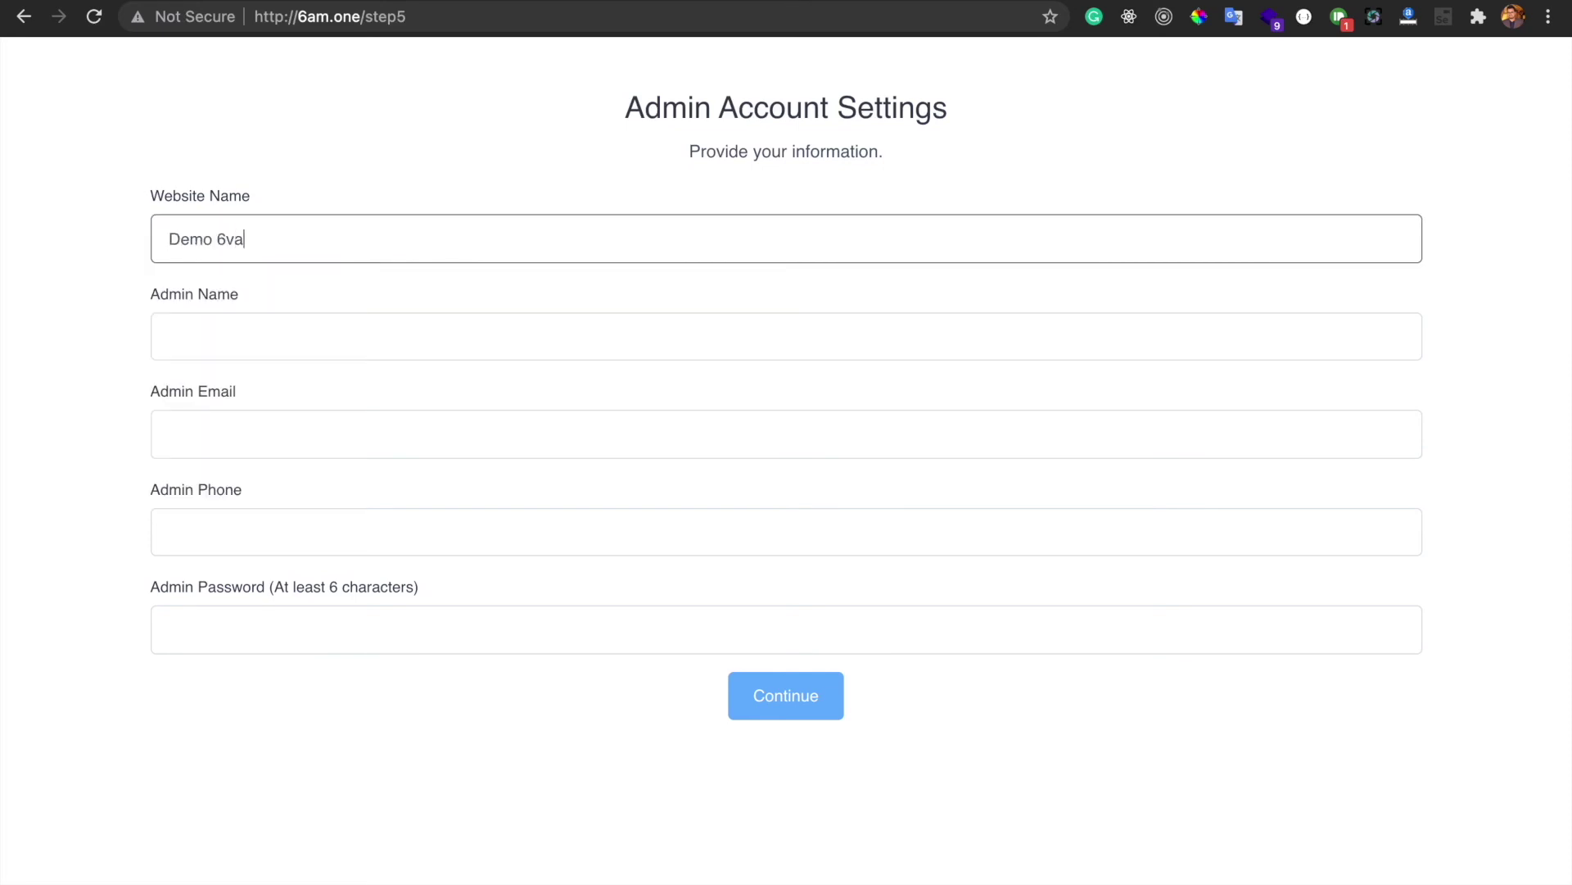
left_click(382, 339)
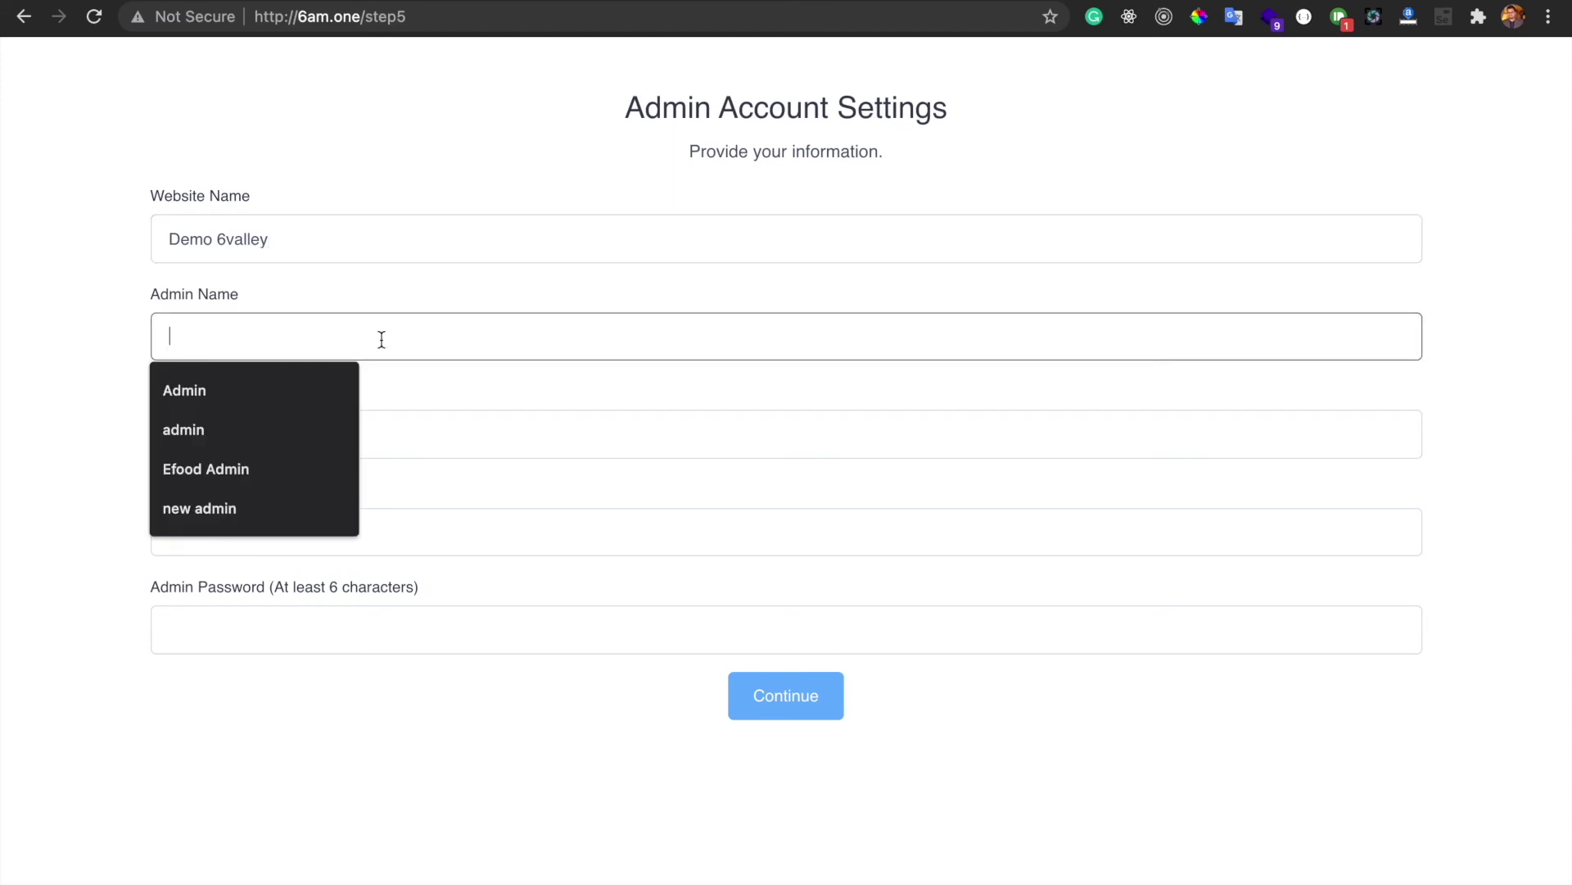
type("Admin")
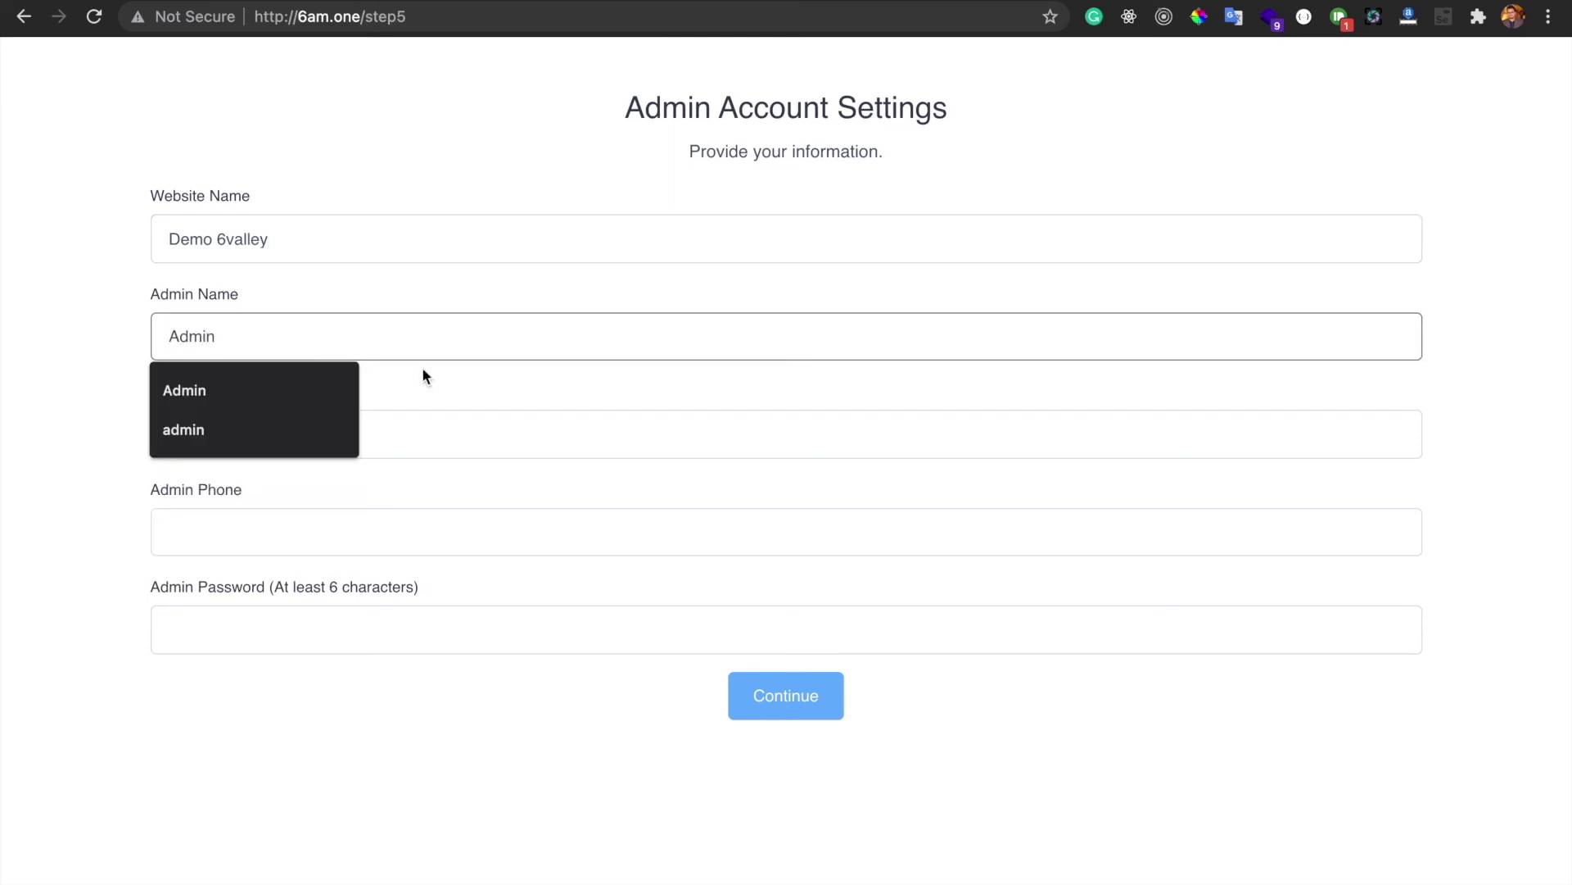
left_click(451, 435)
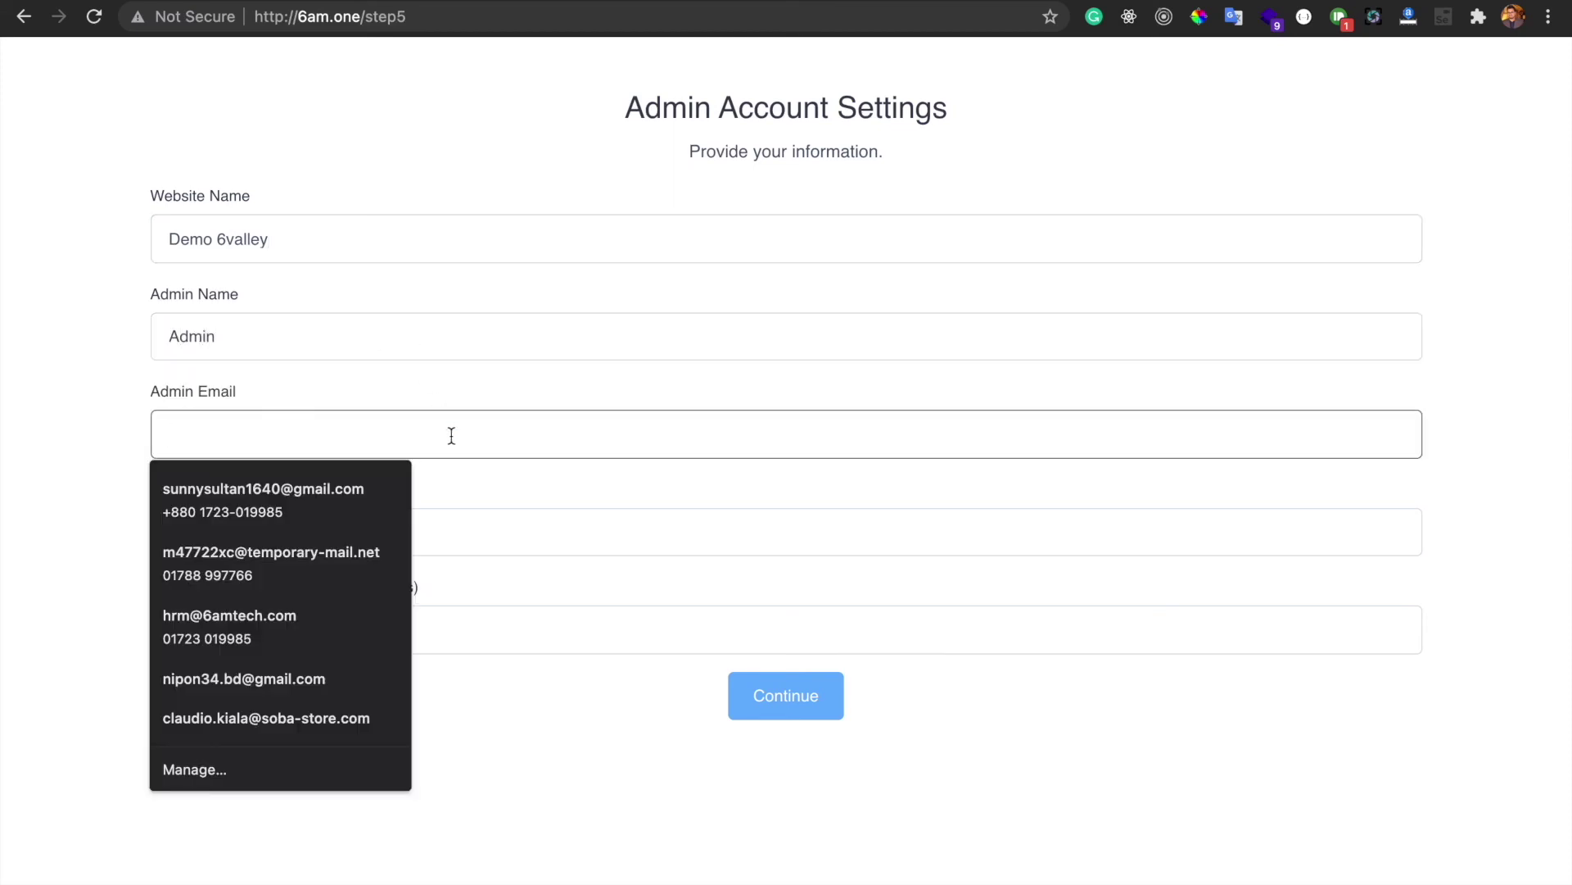
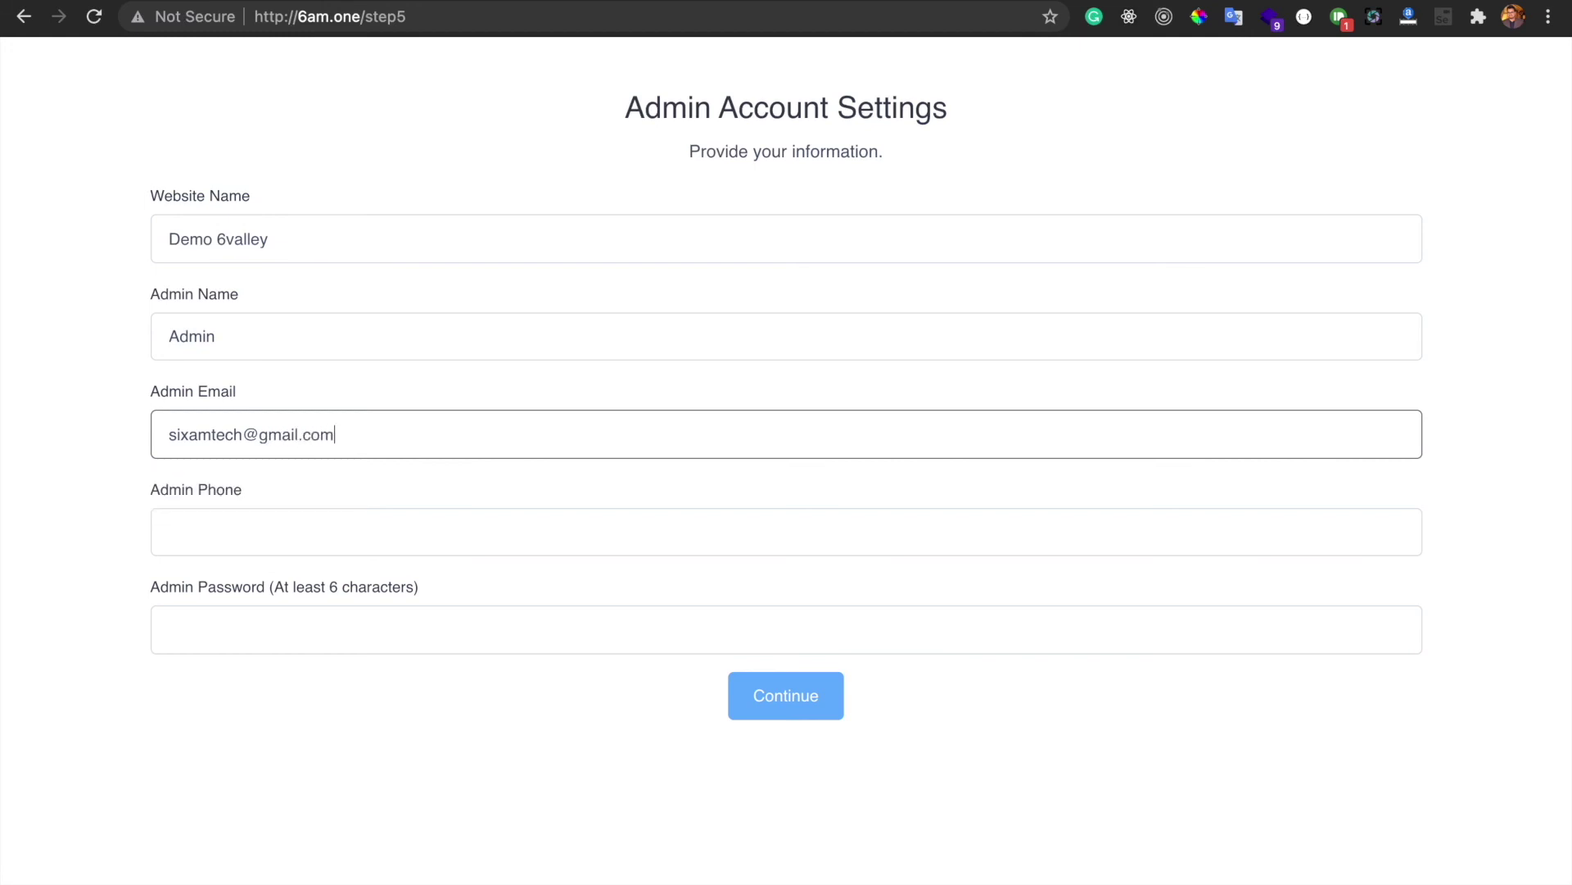
Fill in the admin phone number and password, then submit the admin account settings
left_click(469, 524)
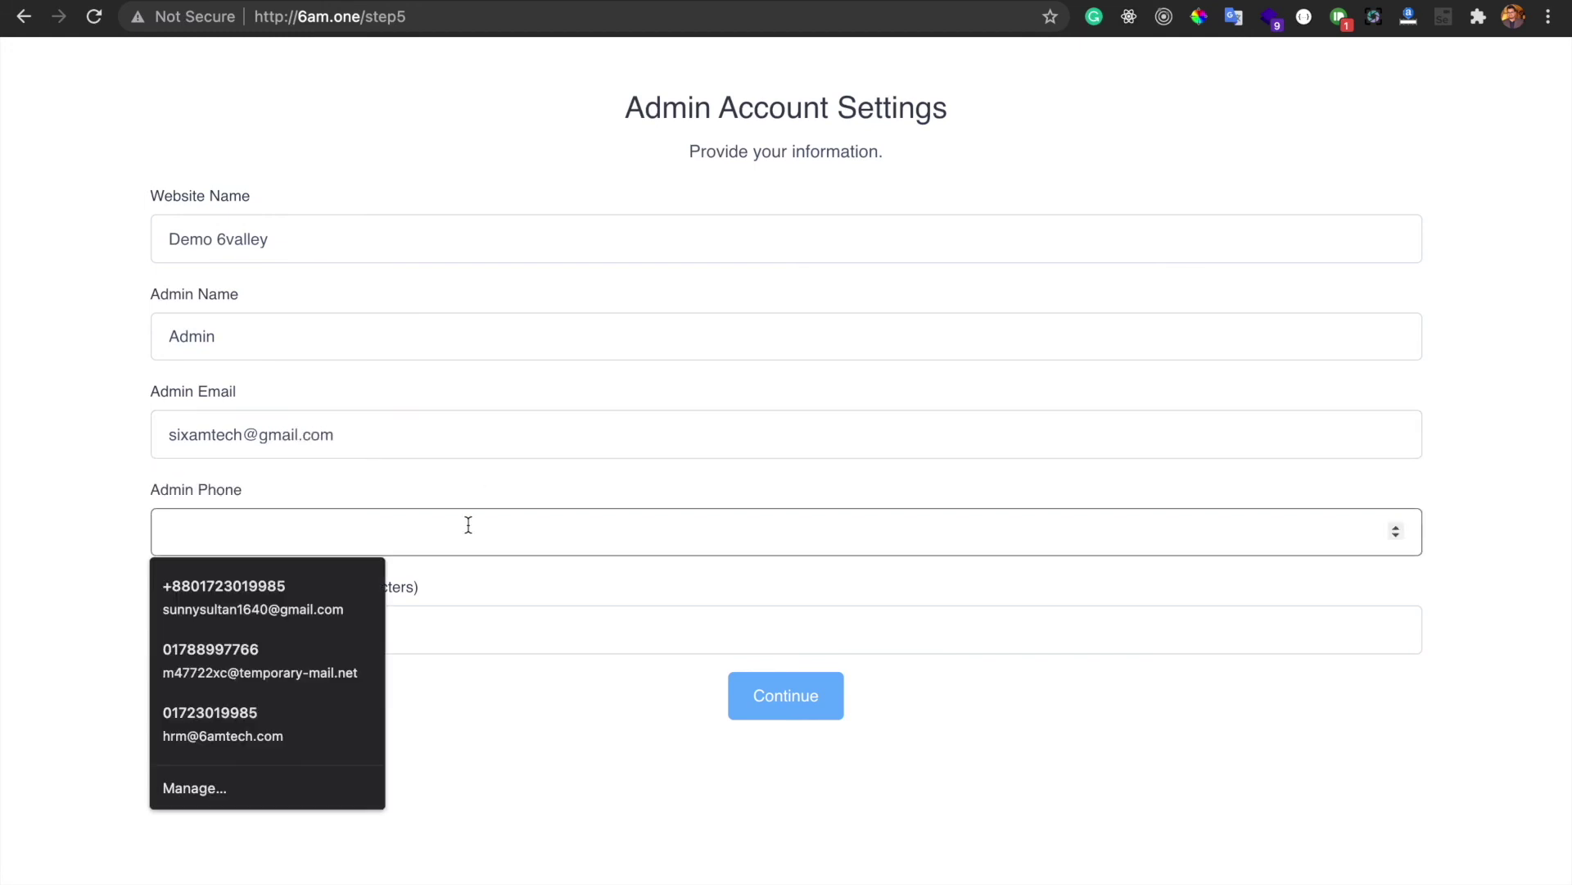
type("1234567")
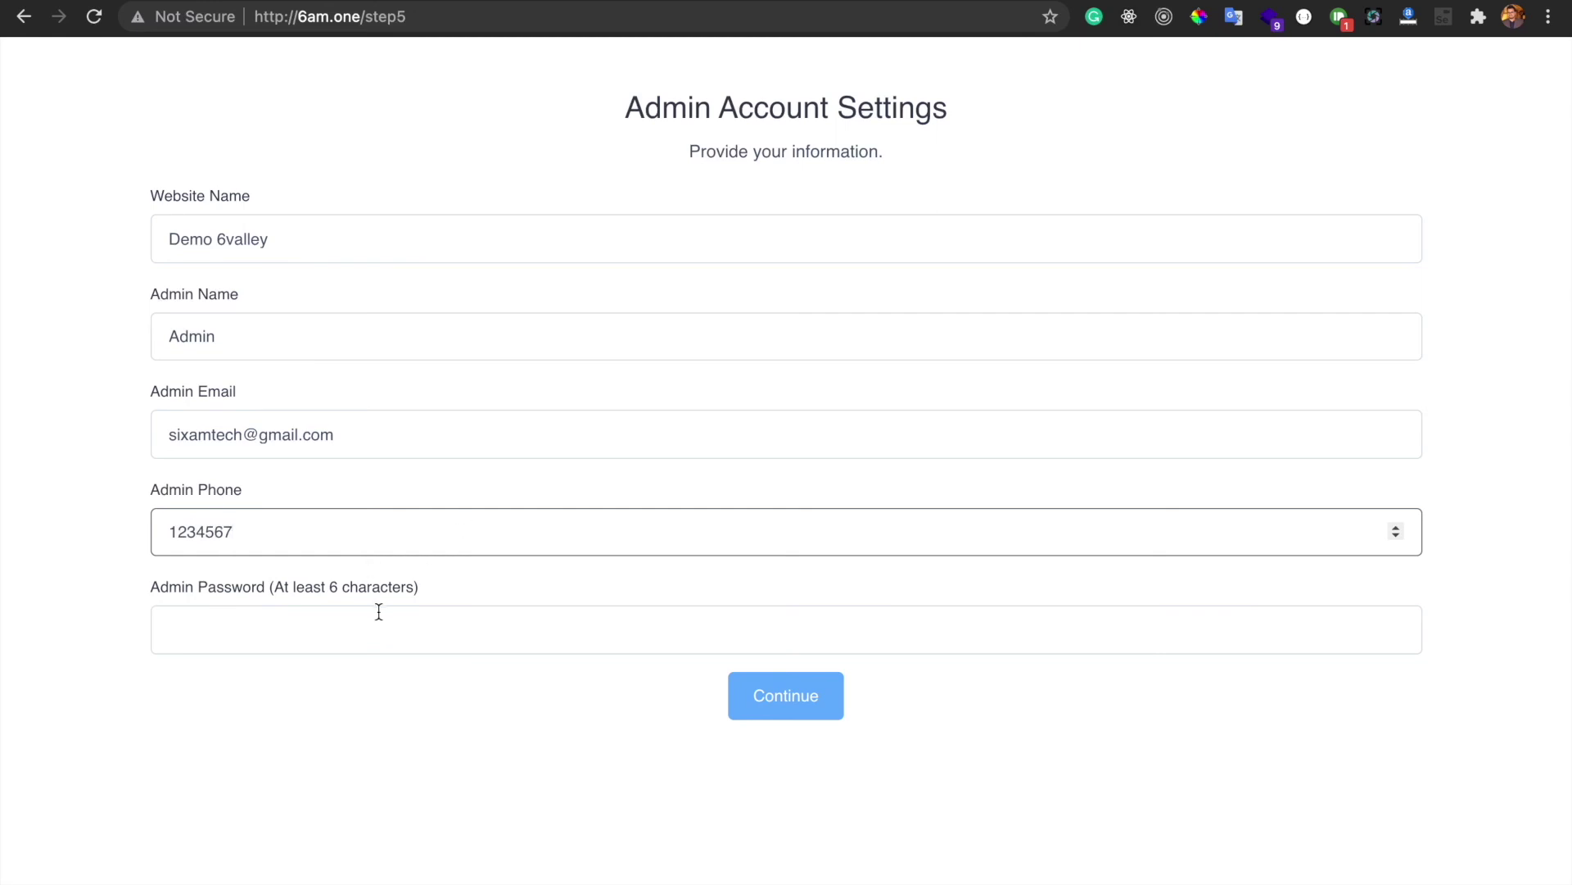
left_click(378, 613)
type("12345678")
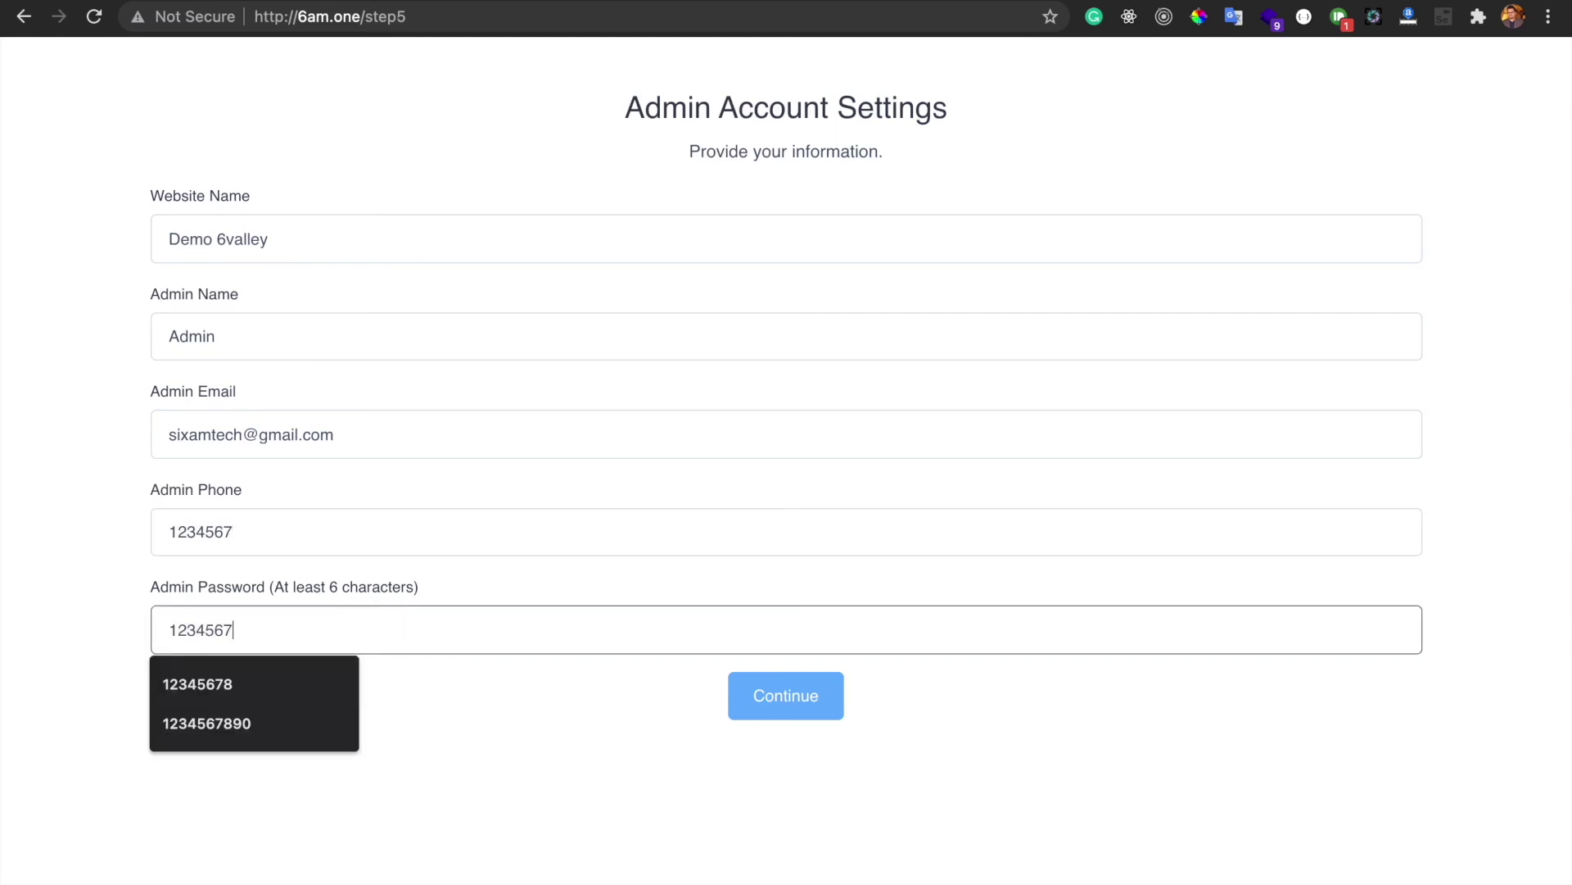
left_click(459, 698)
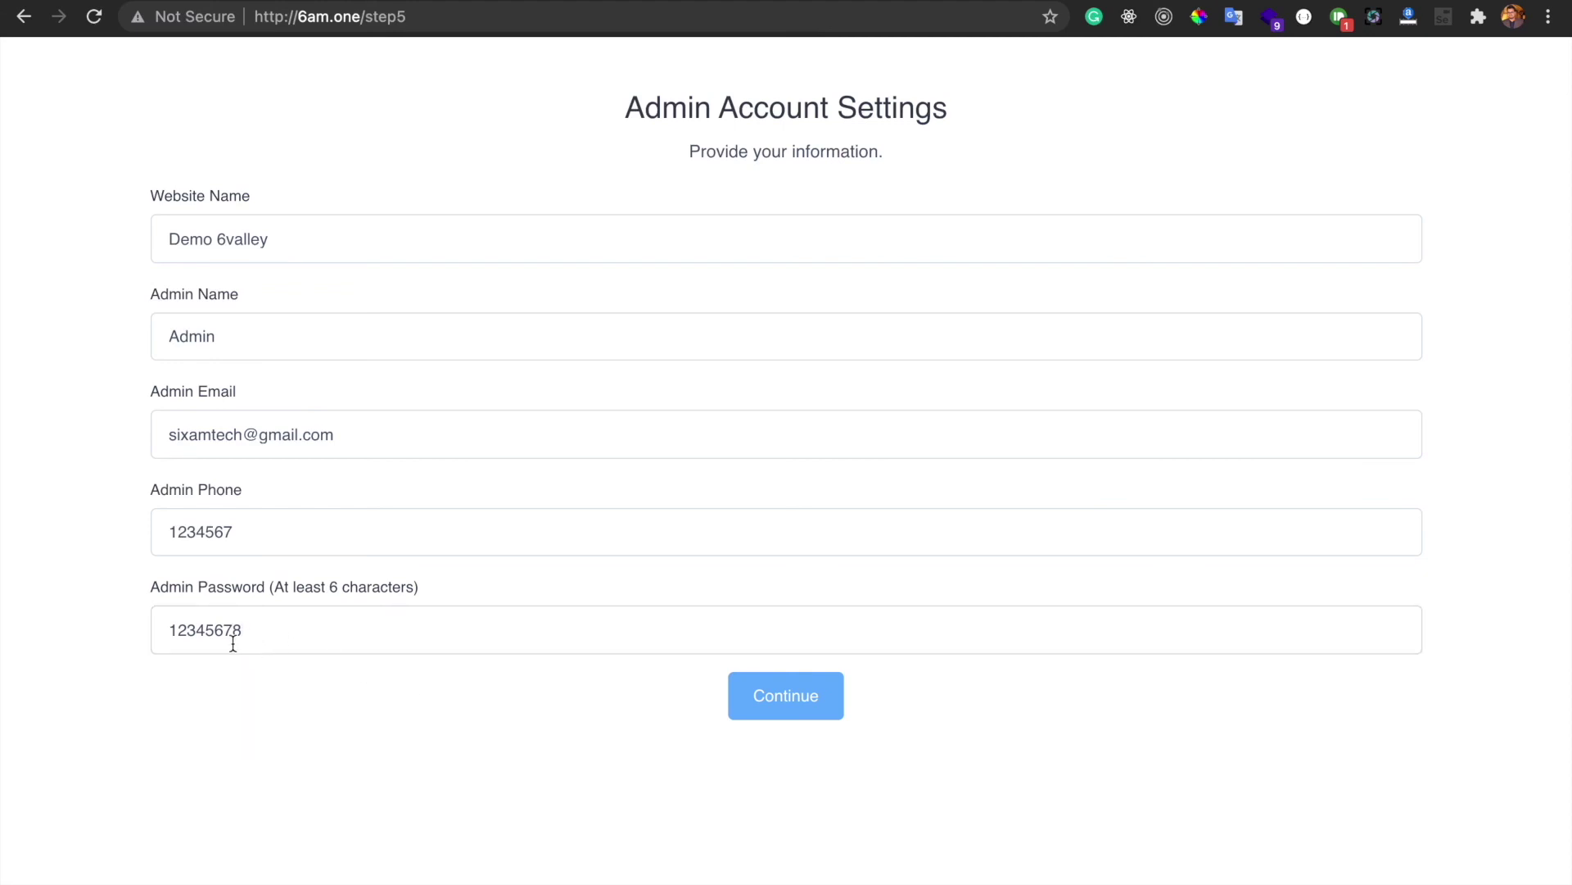
left_click_drag(172, 628, 258, 628)
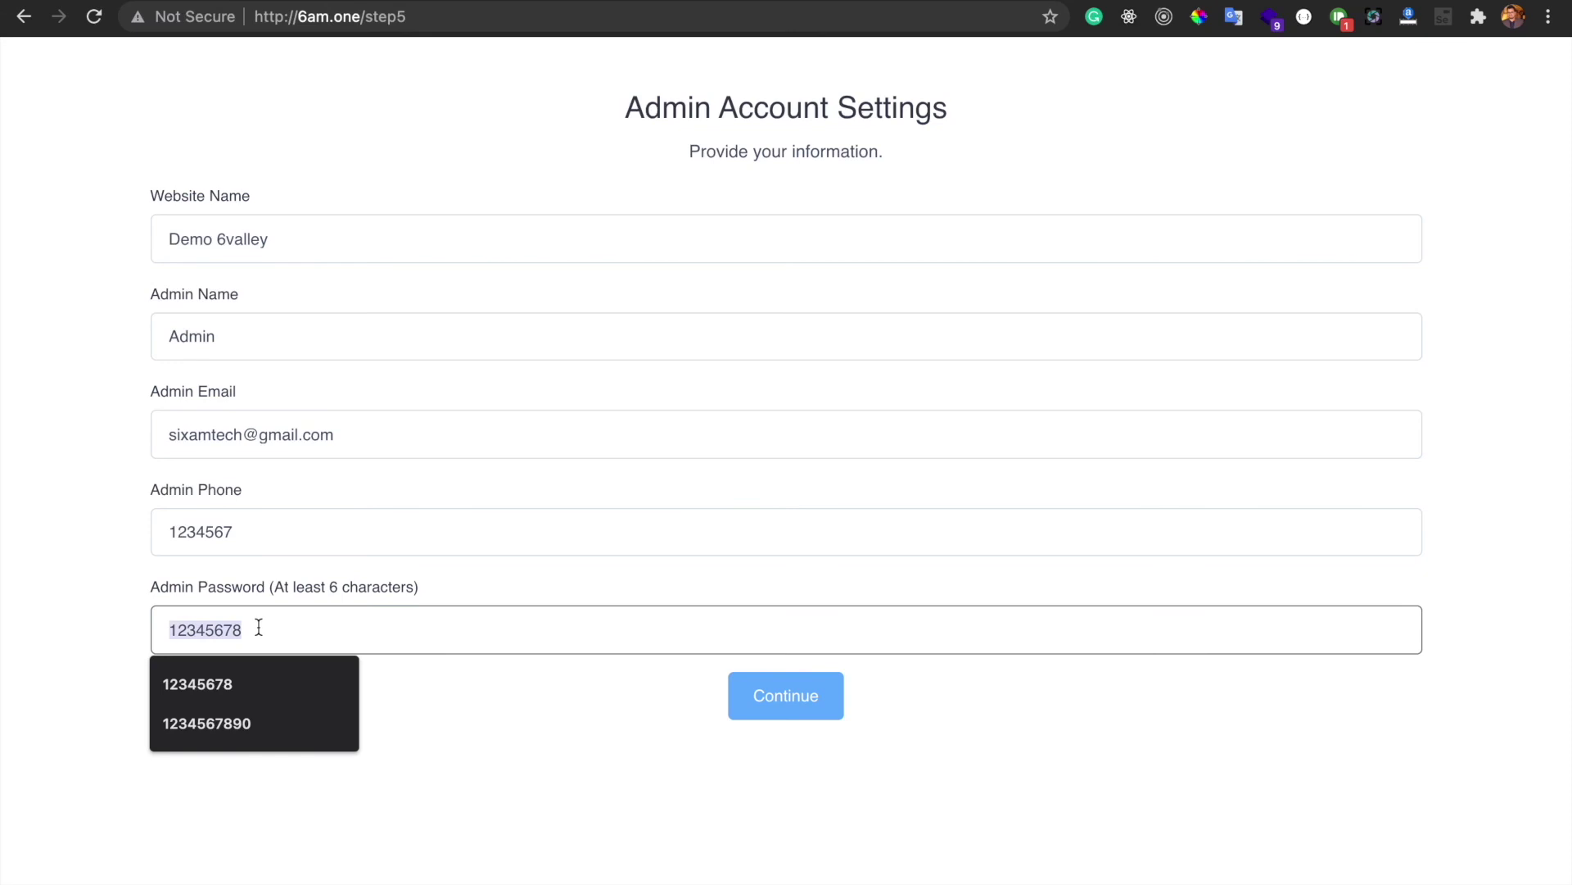
left_click(103, 616)
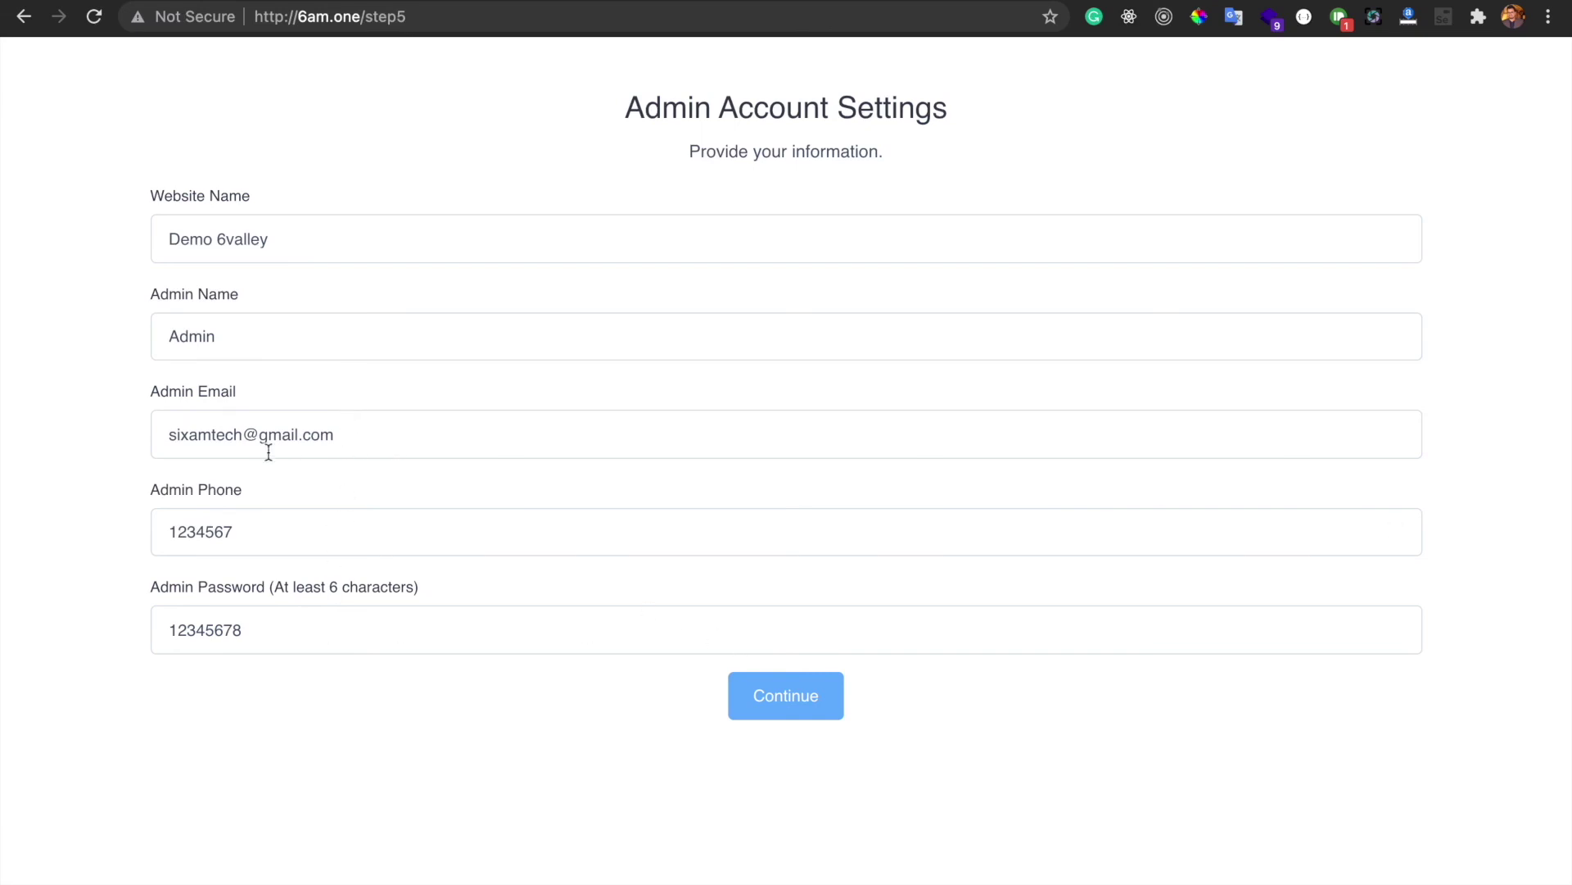
left_click(784, 706)
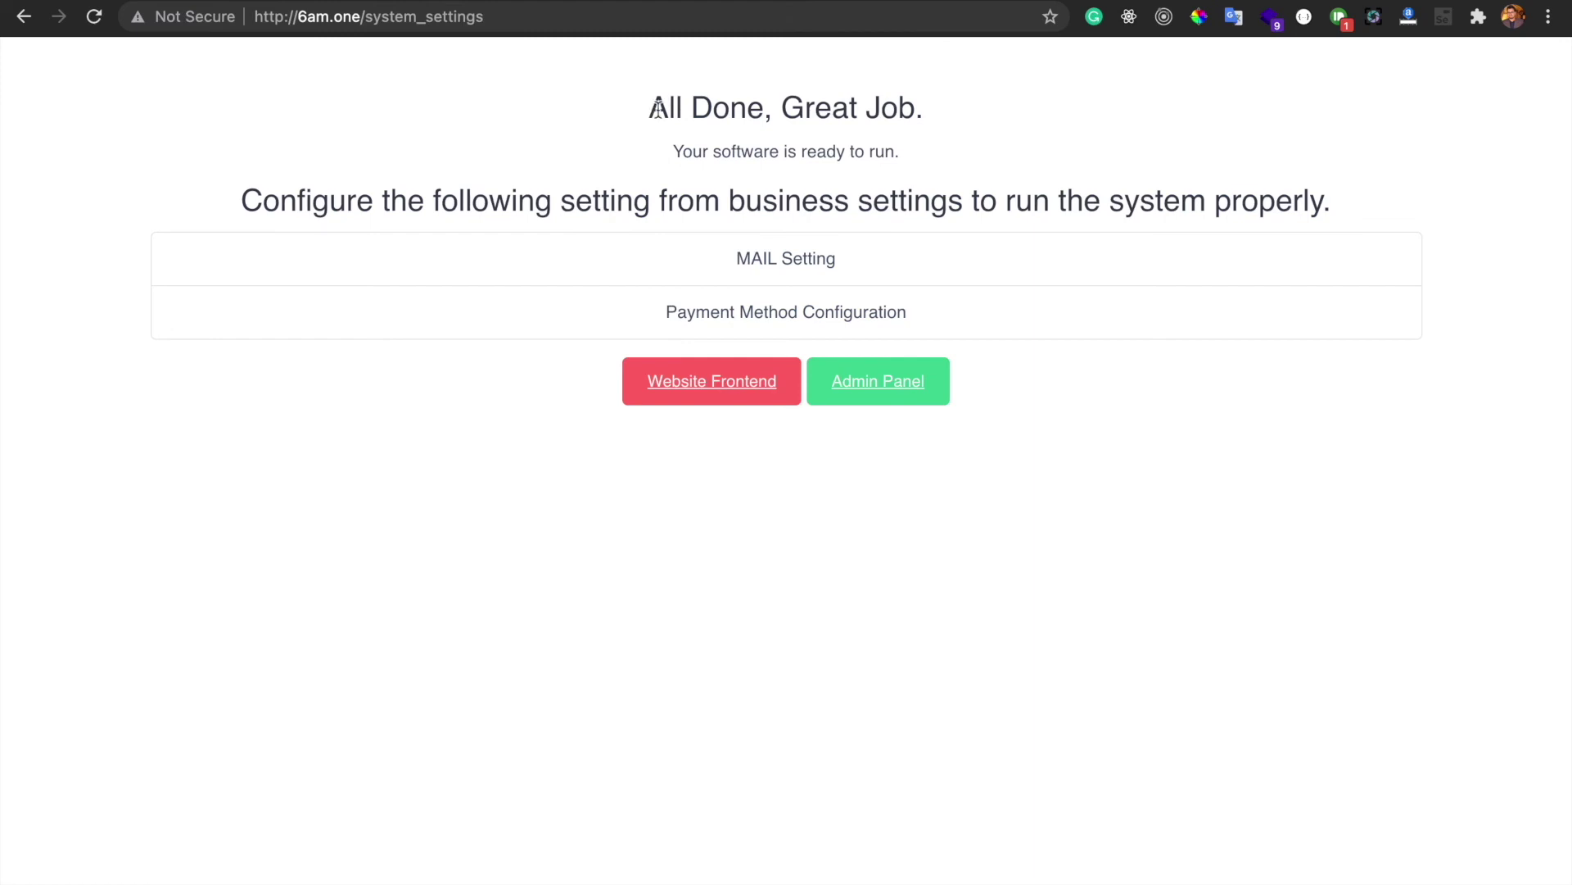
left_click_drag(650, 108, 931, 110)
left_click(882, 200)
left_click(755, 391)
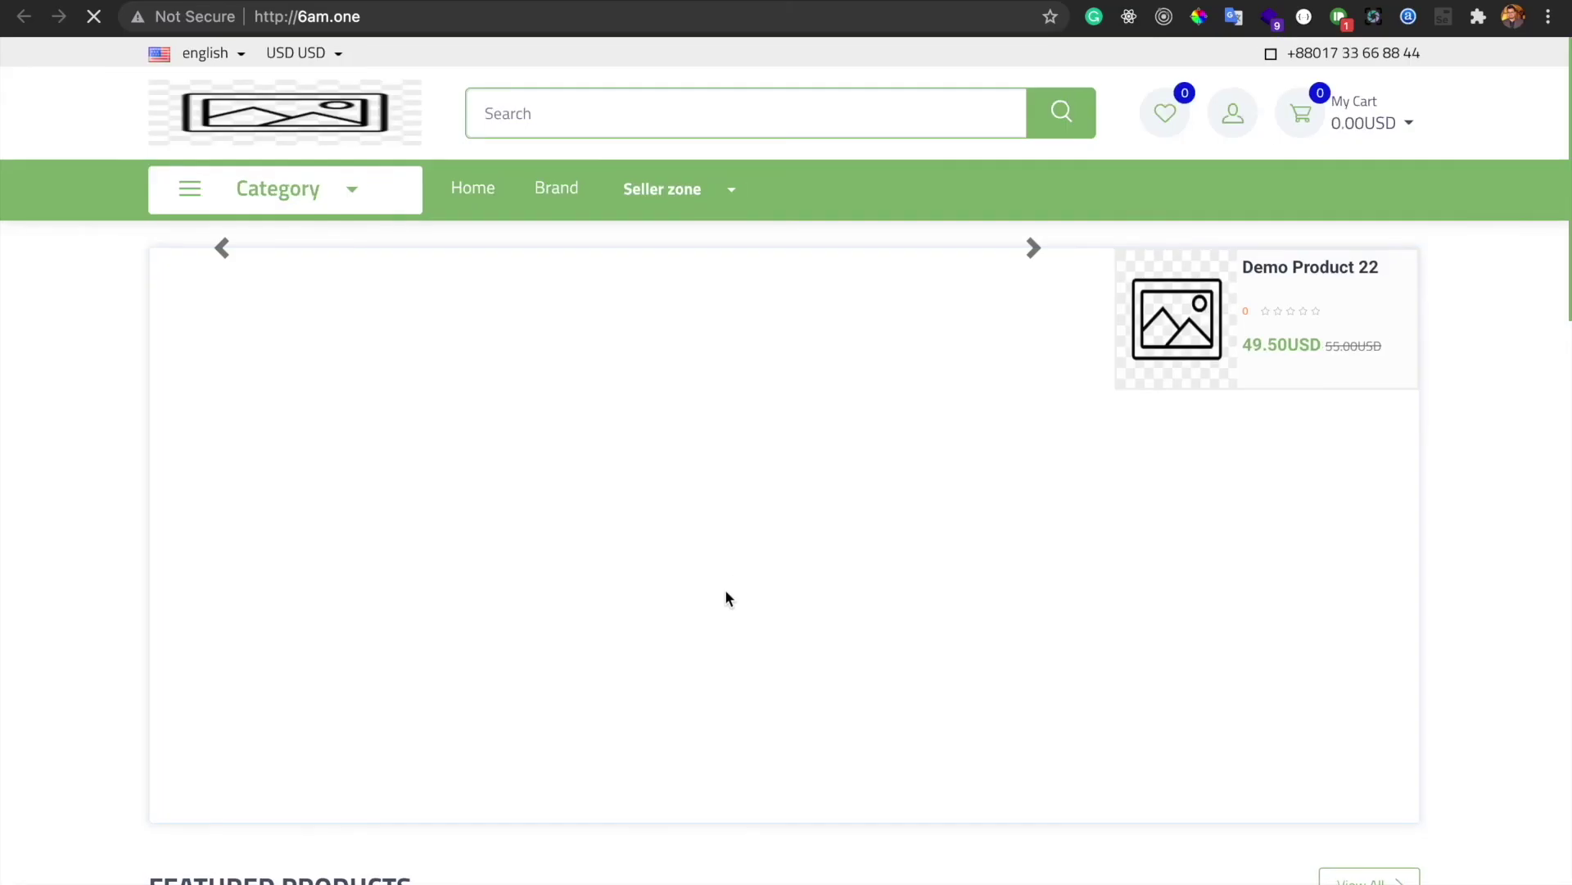
scroll(777, 515, "down", 15)
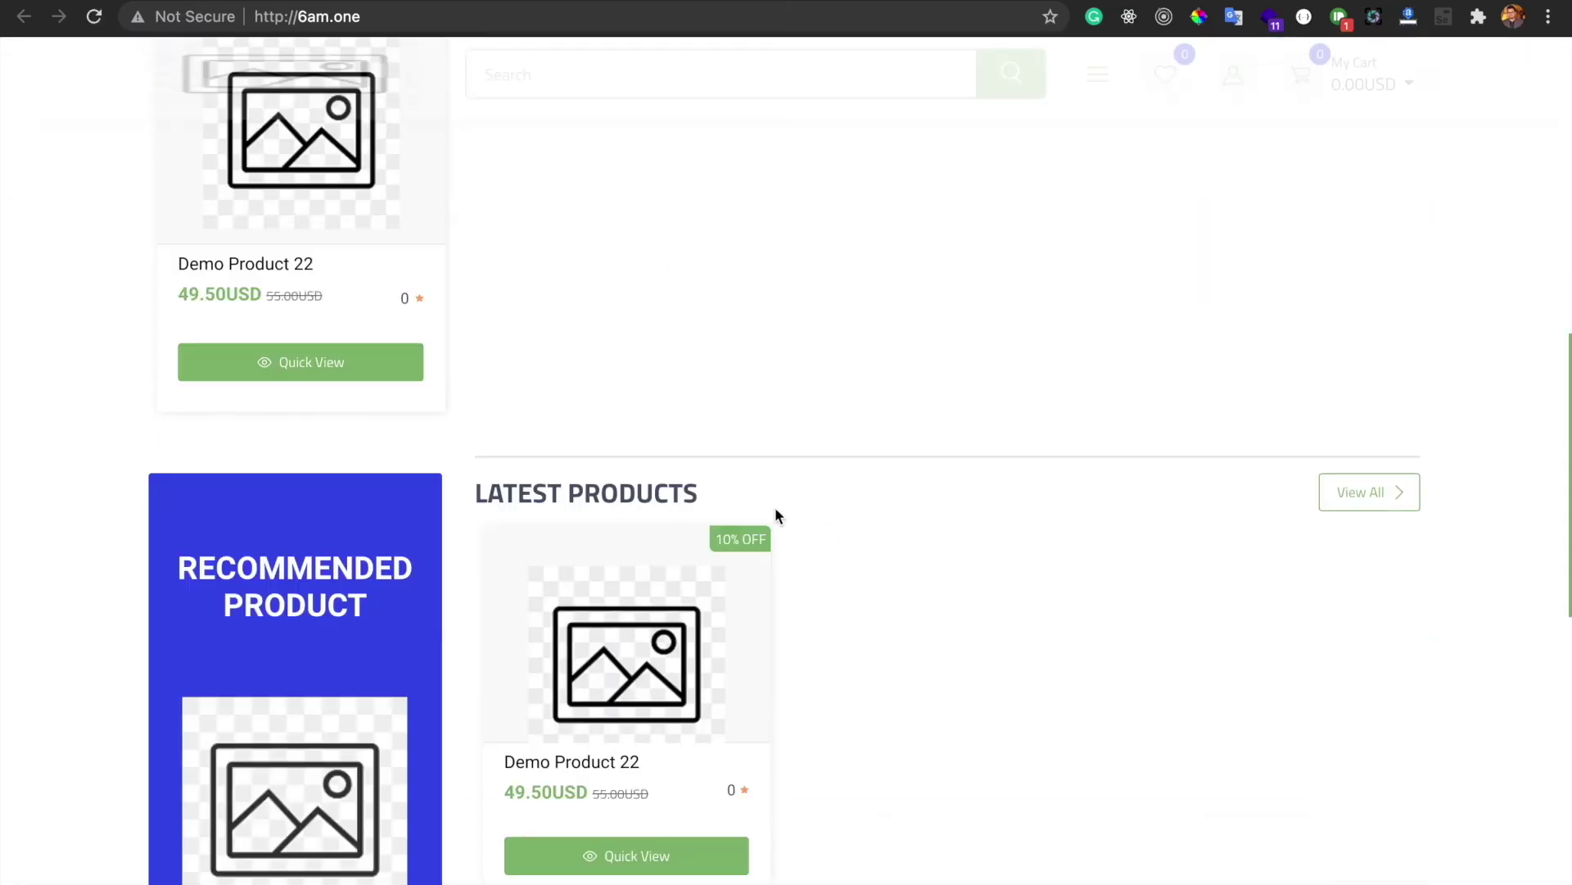
scroll(777, 514, "up", 15)
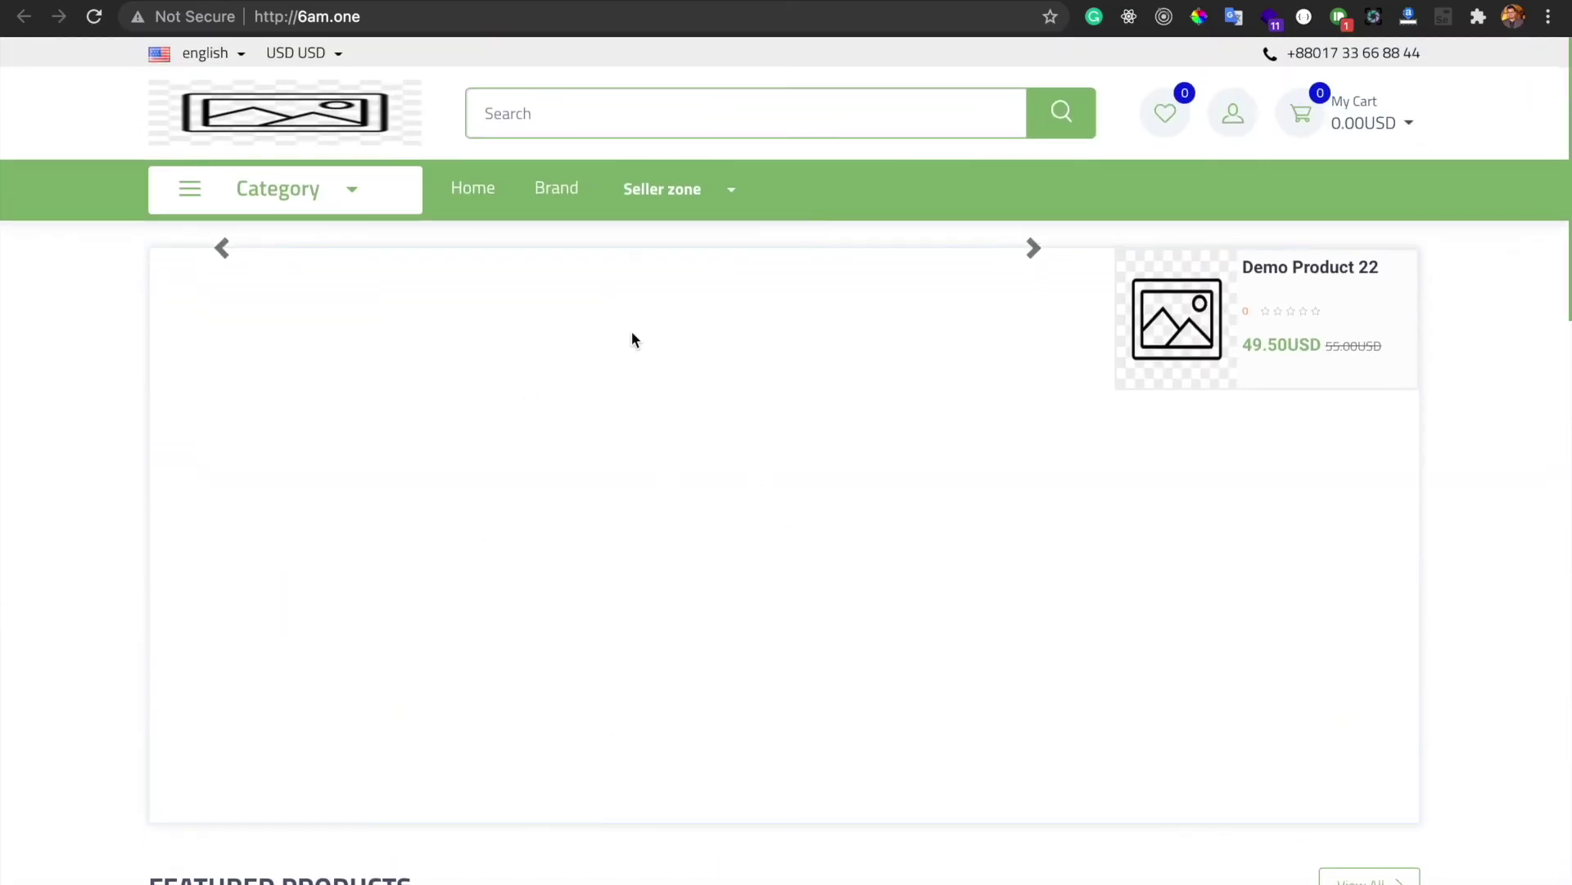
key("super+w")
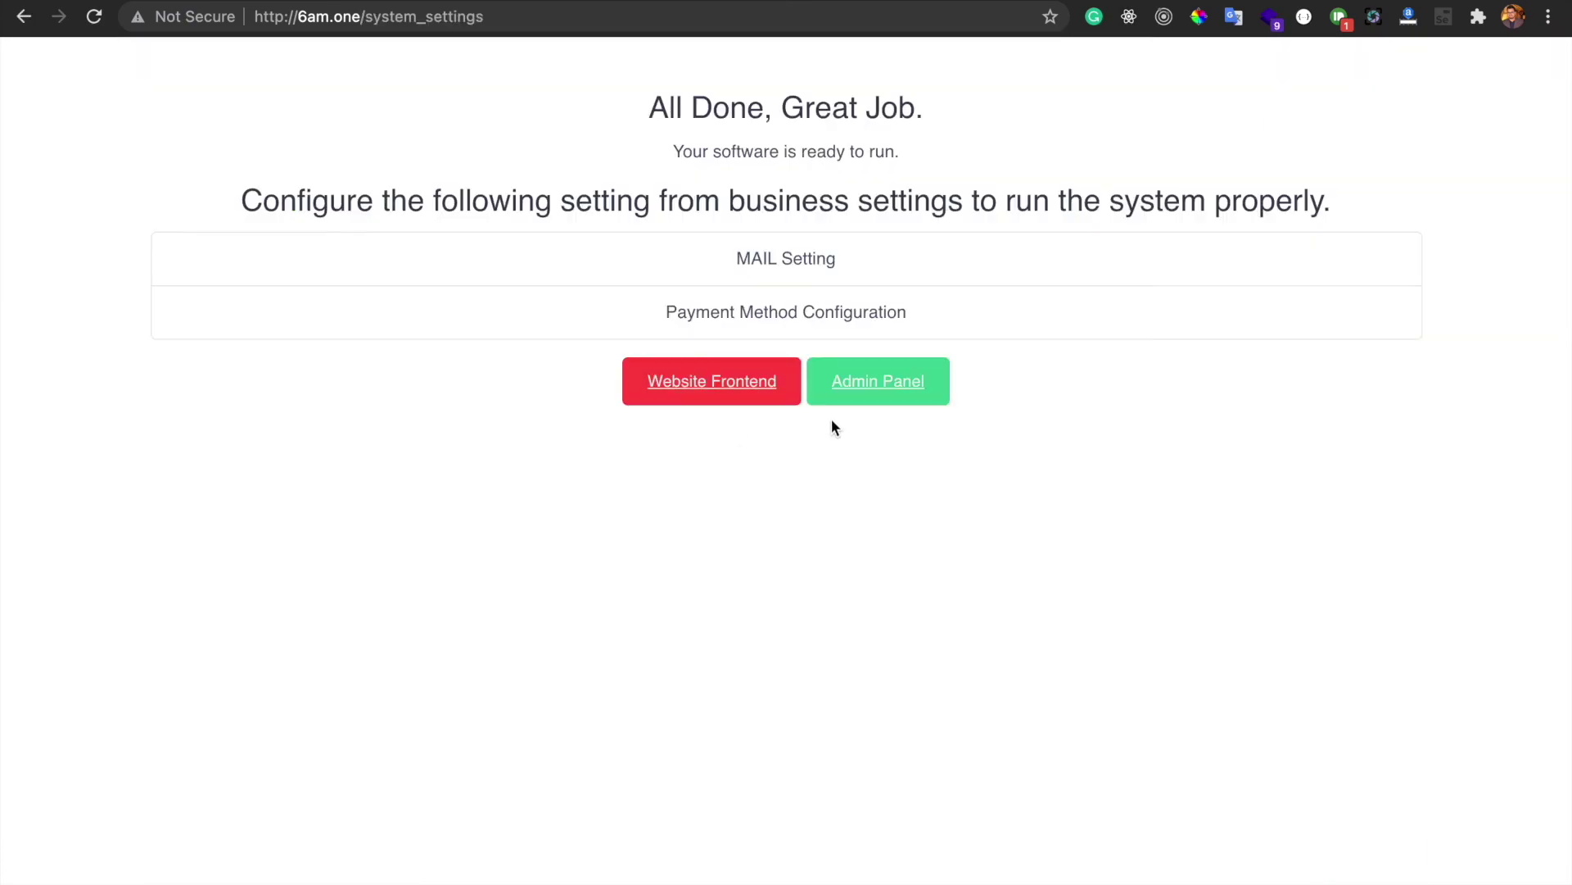
left_click(892, 386)
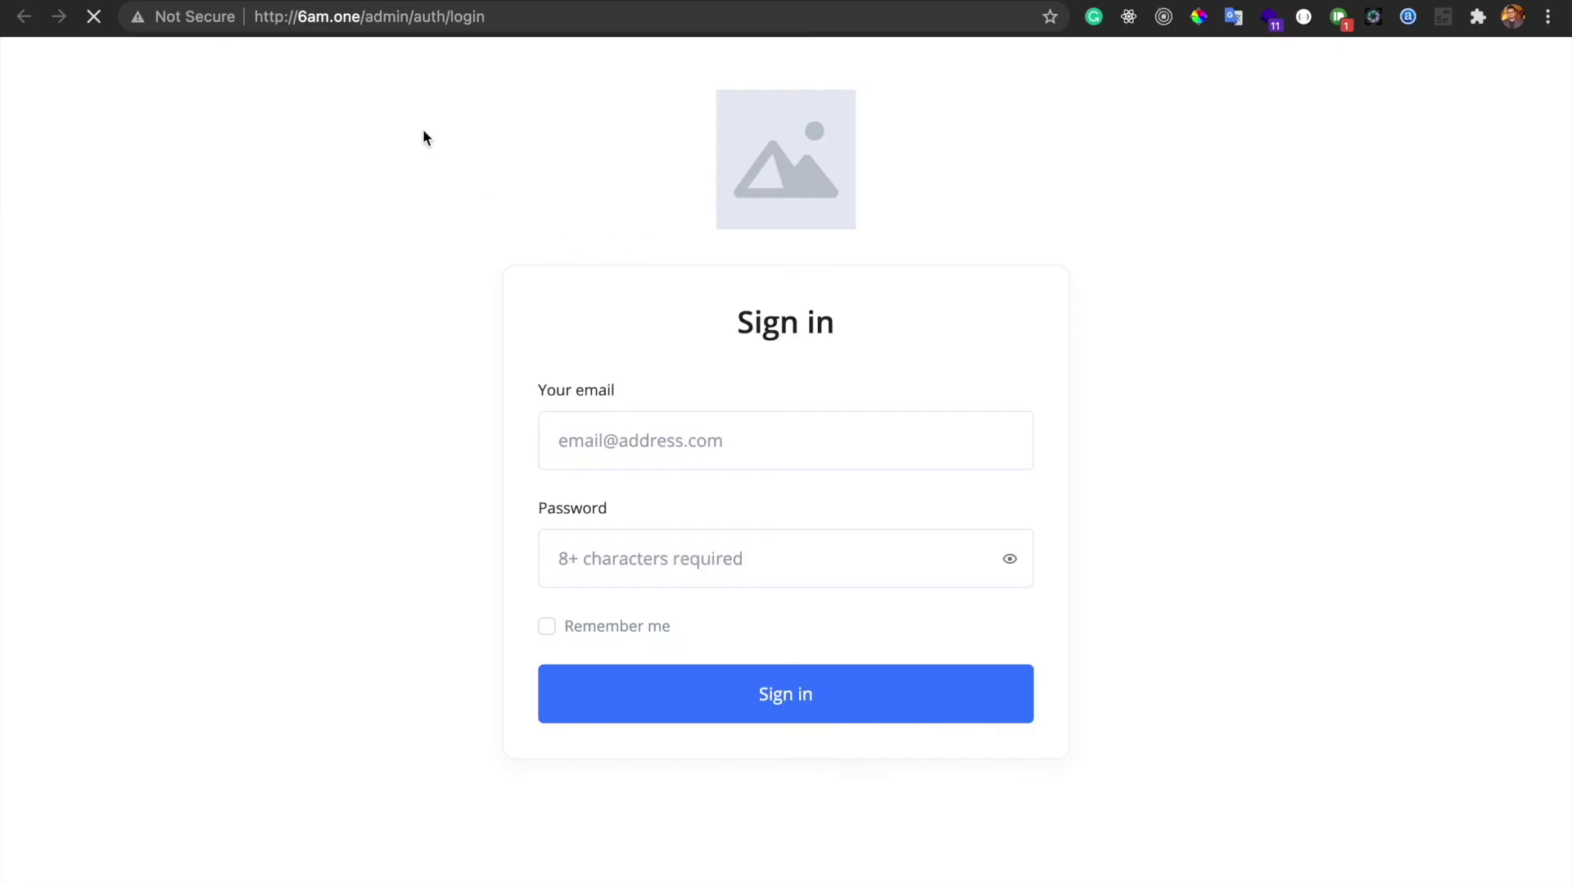
Sign in to the 6valley admin panel with the saved admin e-mail and password, viewing the Dashboard
left_click(680, 440)
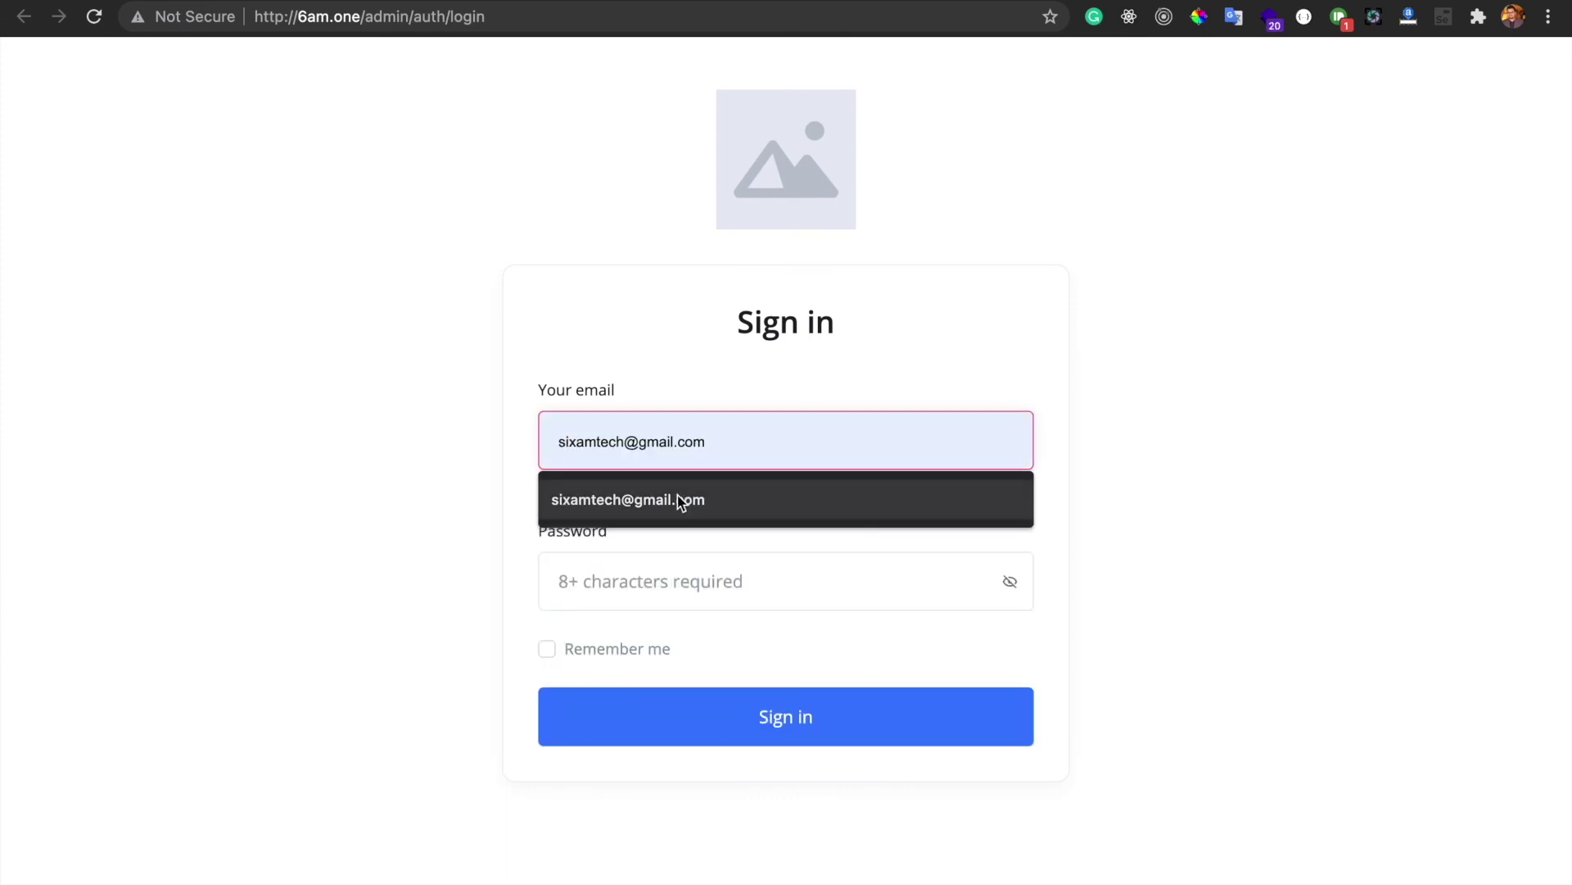
left_click(676, 497)
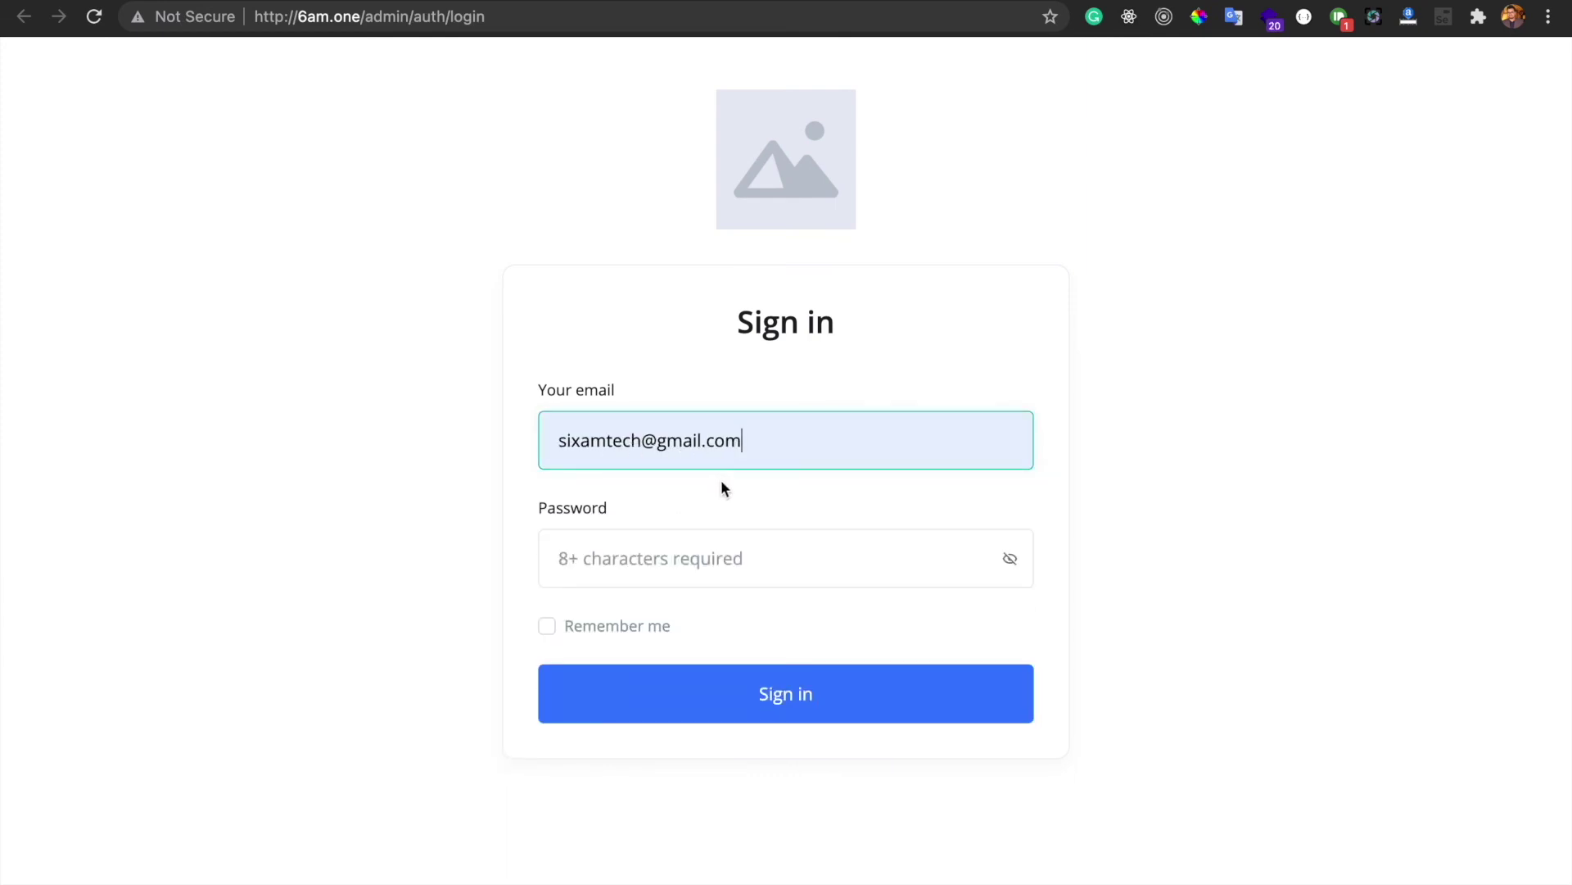
left_click(710, 556)
type("12345678")
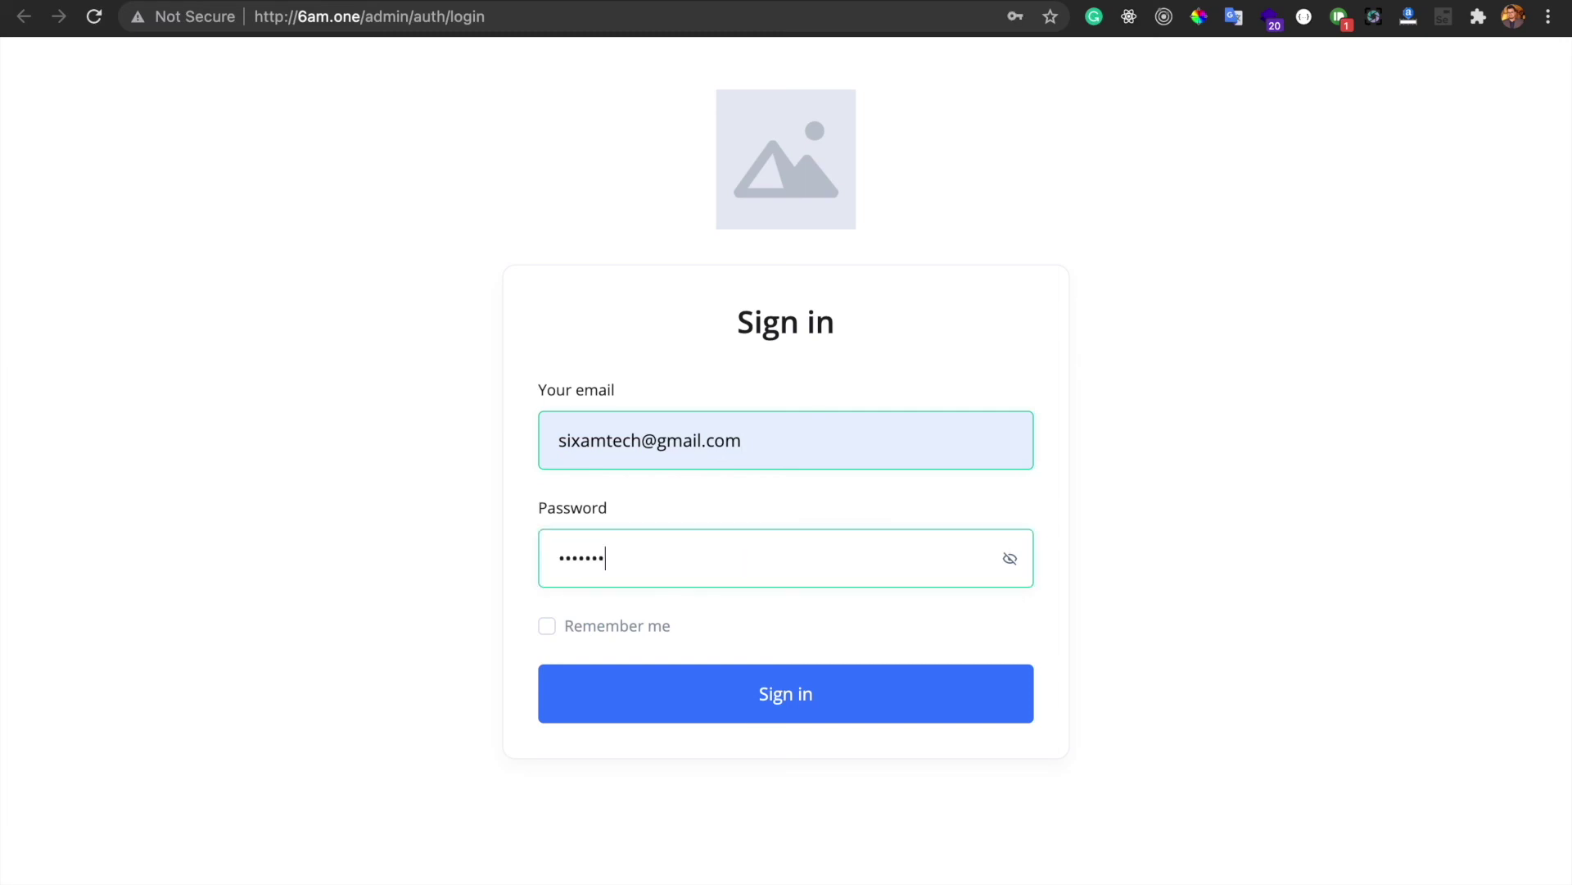
left_click(719, 703)
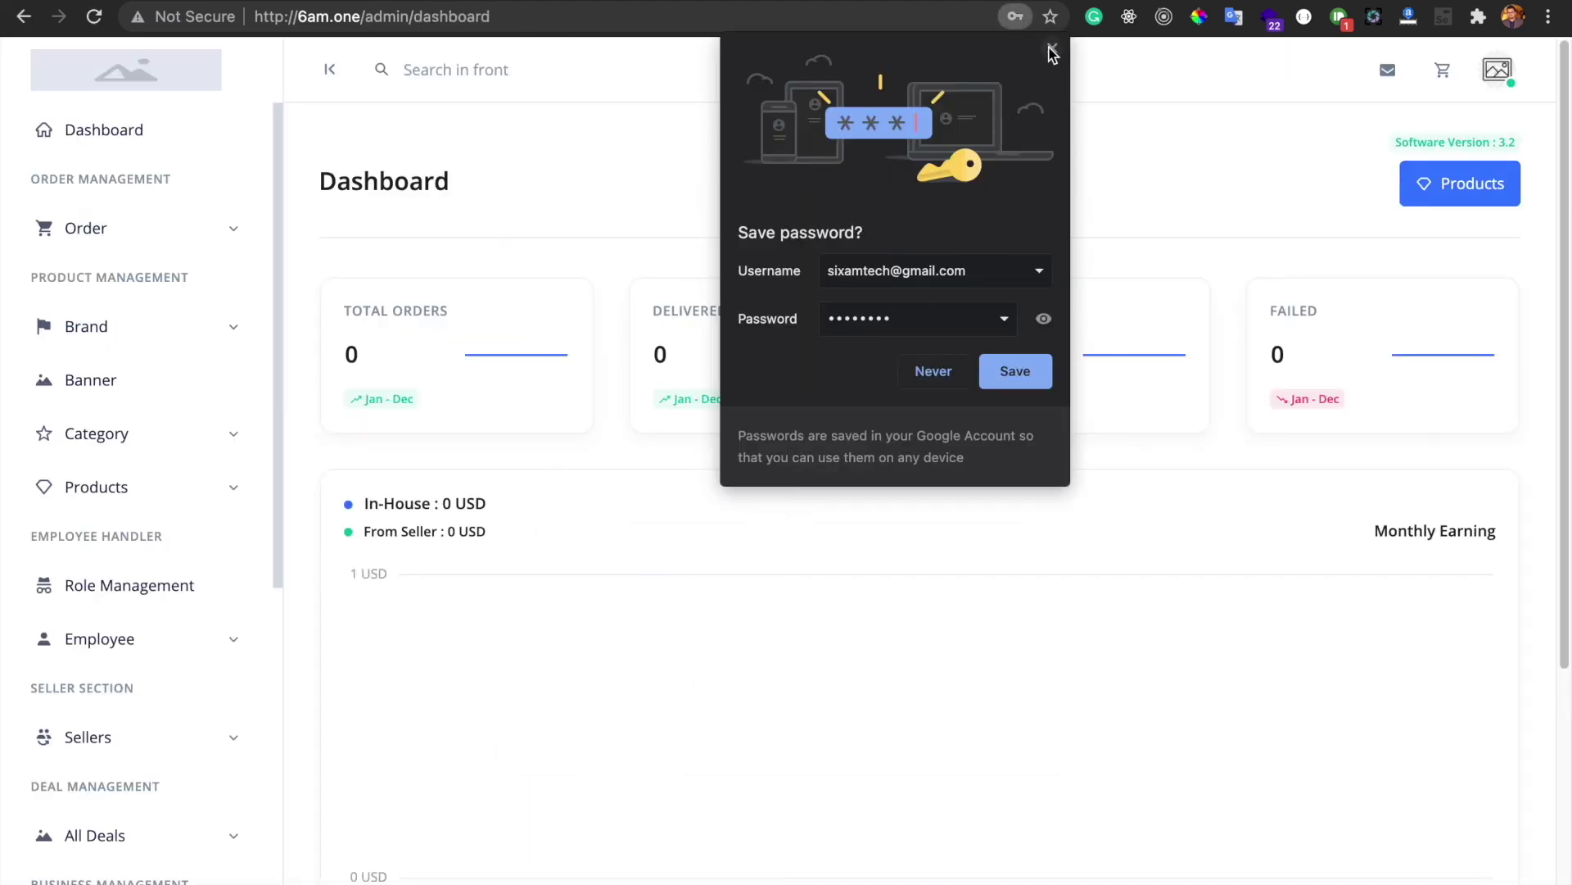
left_click(1052, 47)
scroll(292, 520, "down", 5)
scroll(190, 749, "down", 5)
scroll(189, 749, "up", 10)
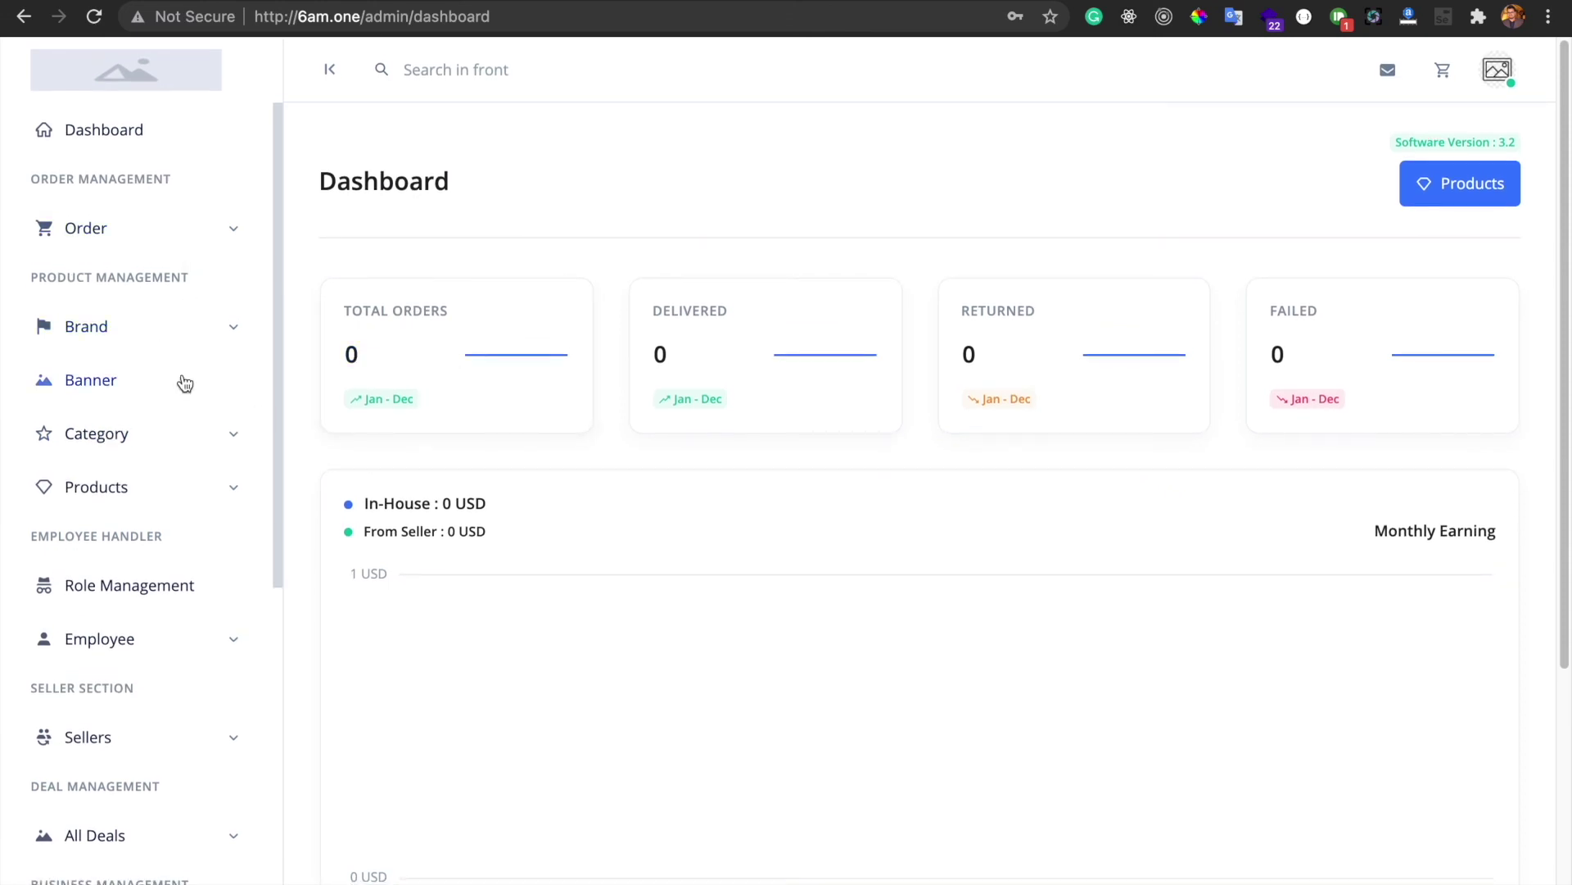
Scroll through the sixamtech CodeCanyon portfolio listing GroFresh, 6valley V3.2 at $41 and eMarket
scroll(242, 662, "down", 7)
scroll(243, 661, "up", 7)
left_click(769, 4)
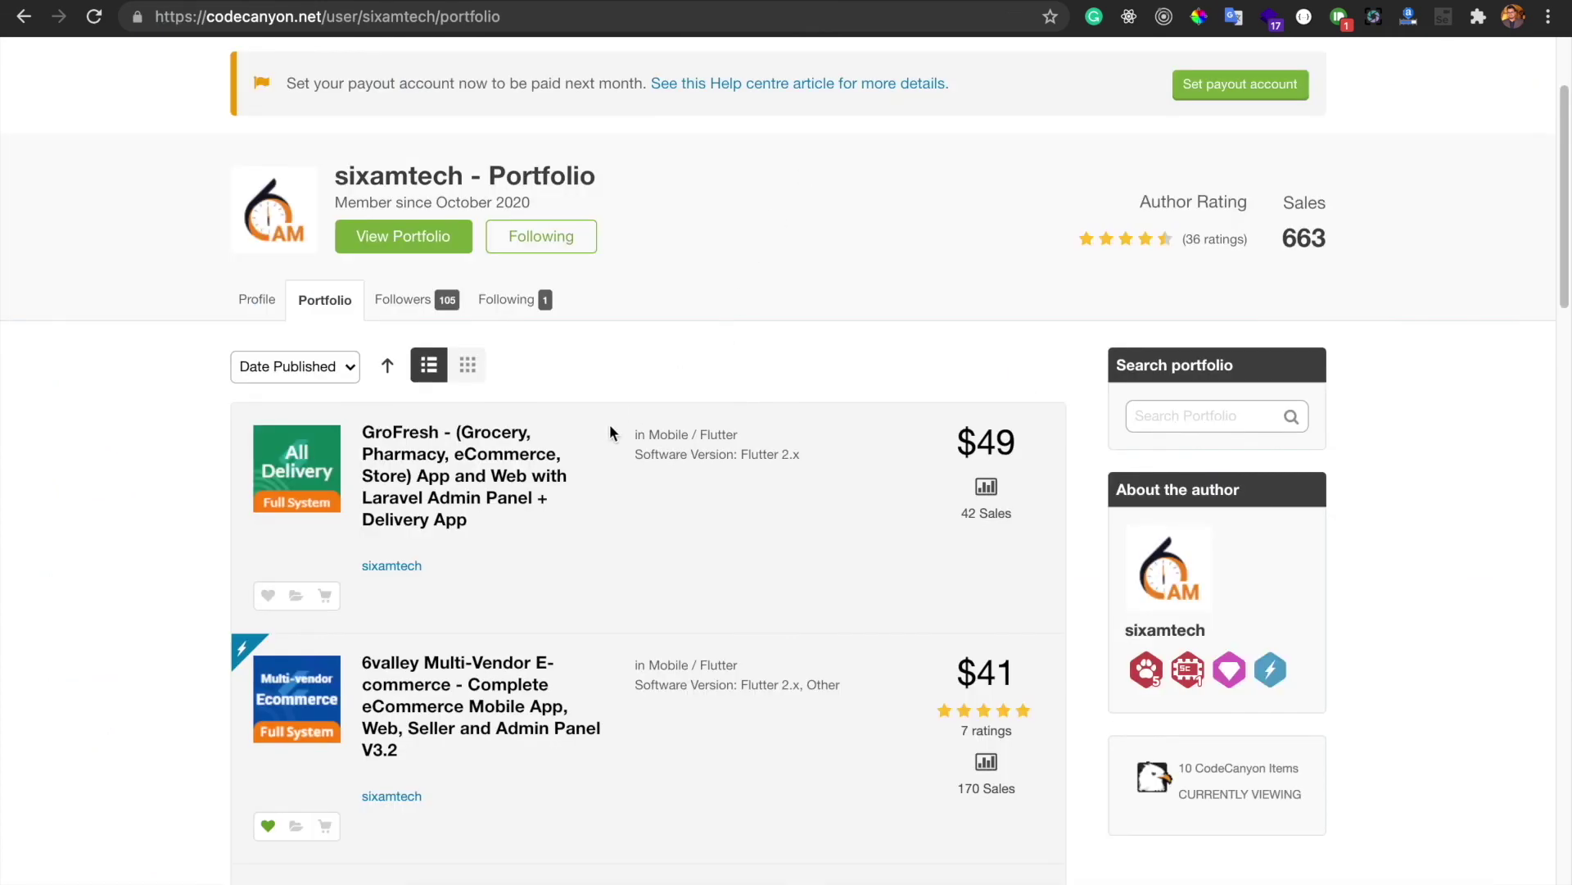
scroll(610, 426, "down", 3)
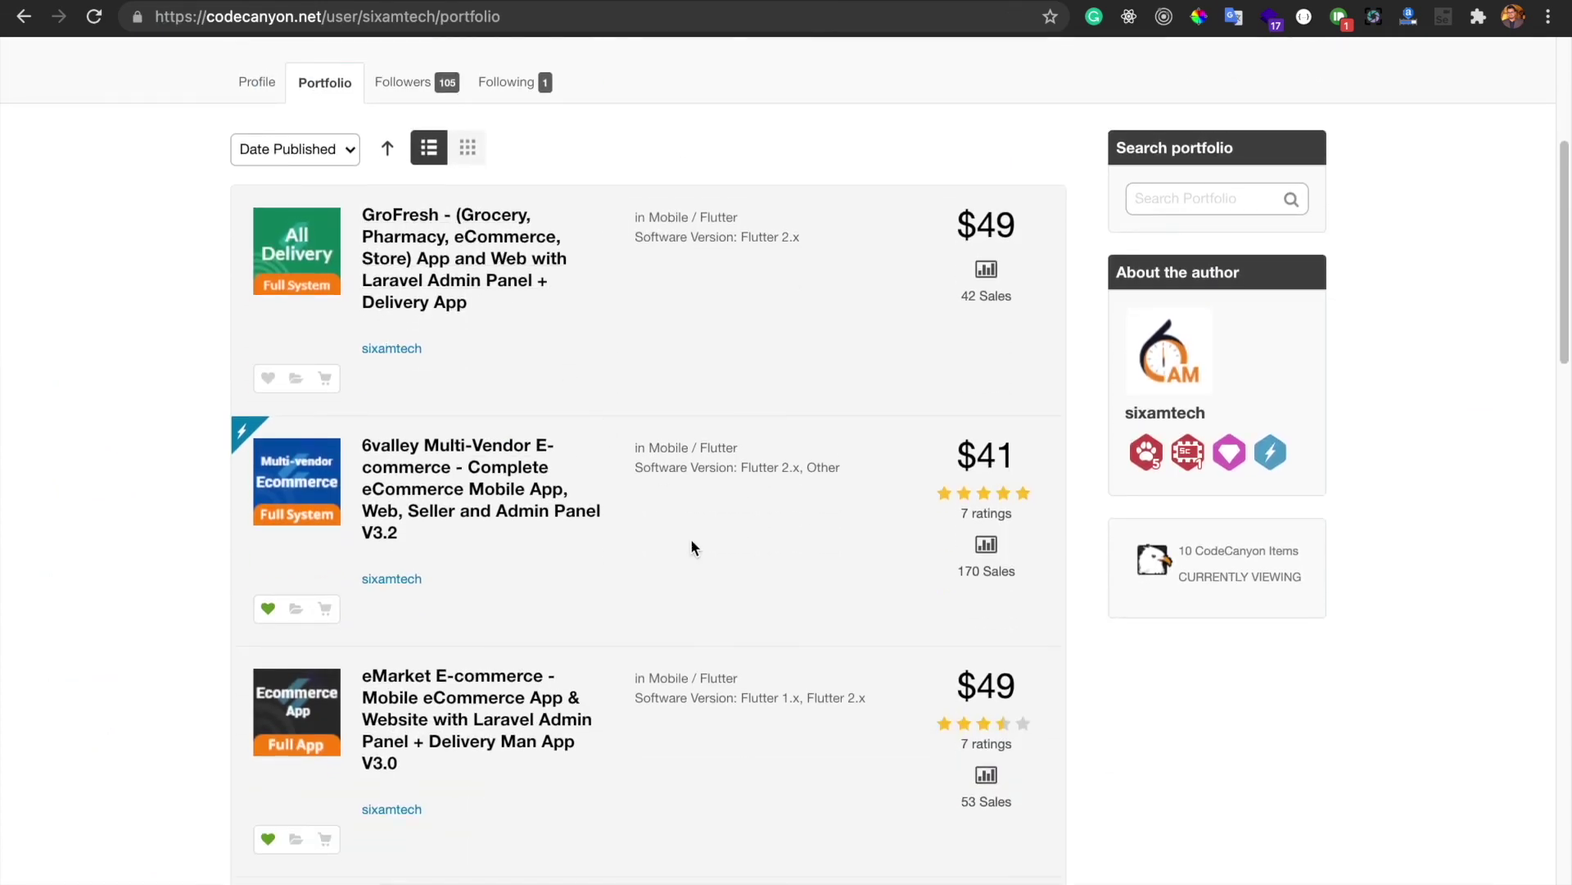
scroll(690, 545, "down", 3)
scroll(679, 655, "down", 3)
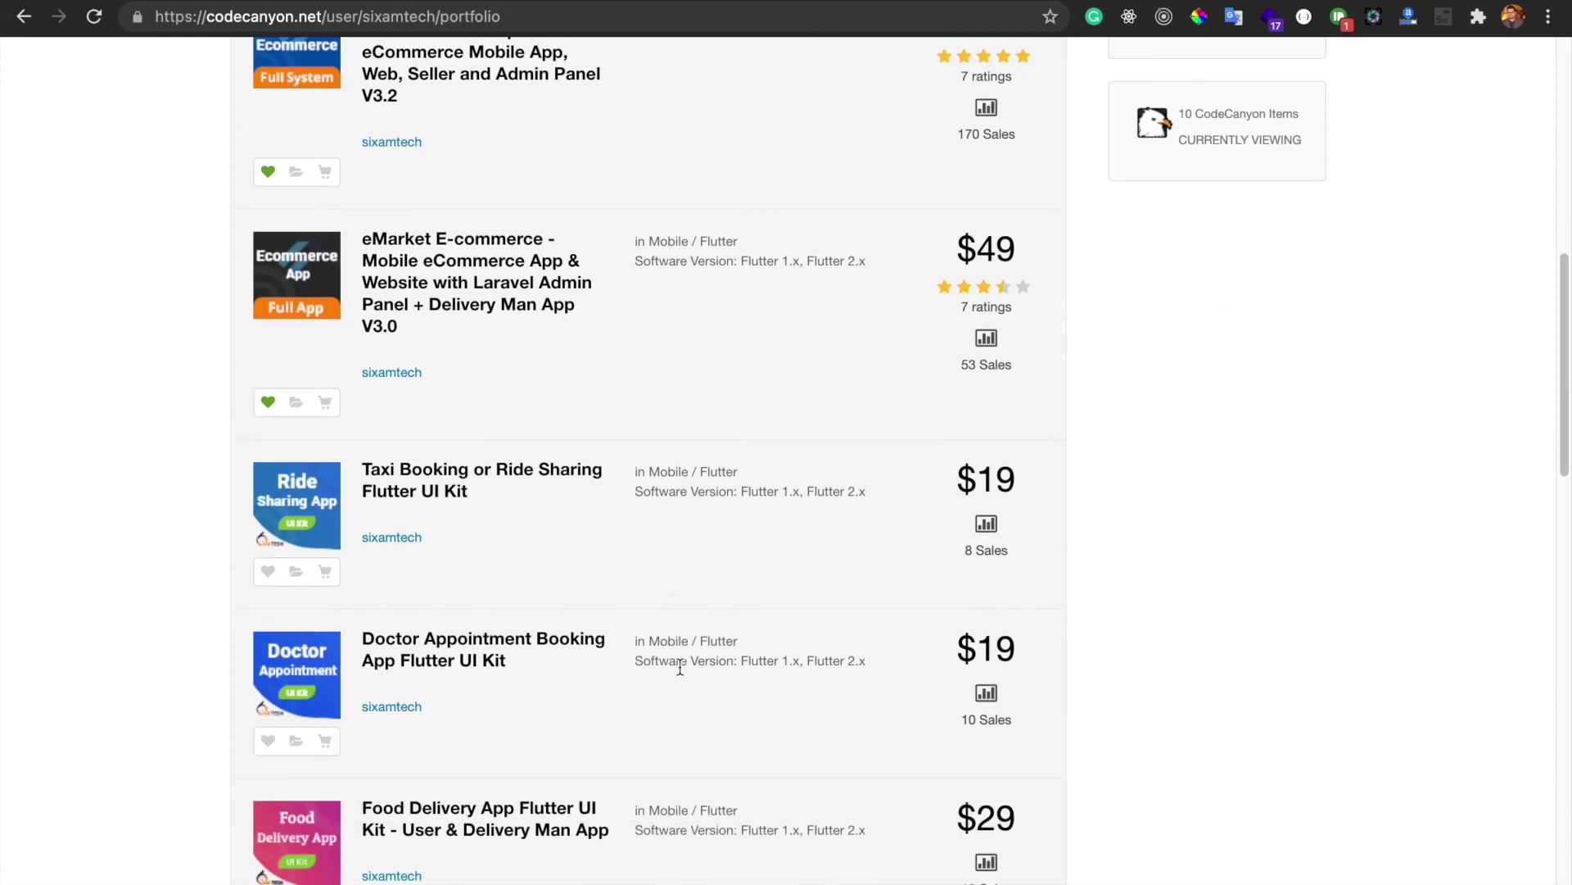
scroll(680, 667, "down", 3)
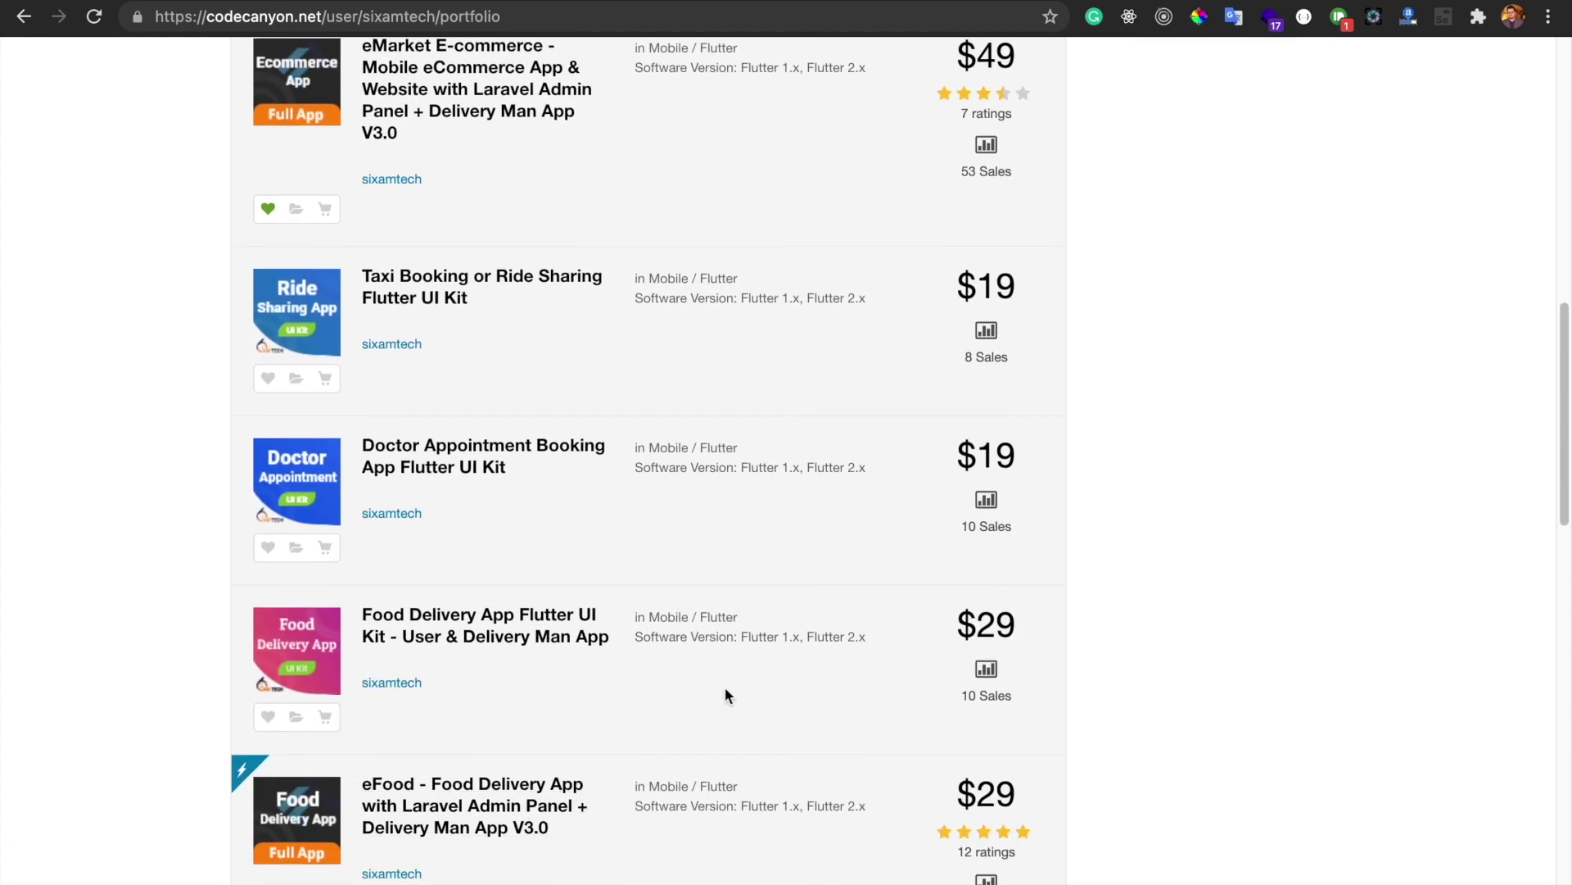
scroll(724, 695, "up", 2)
scroll(724, 695, "down", 4)
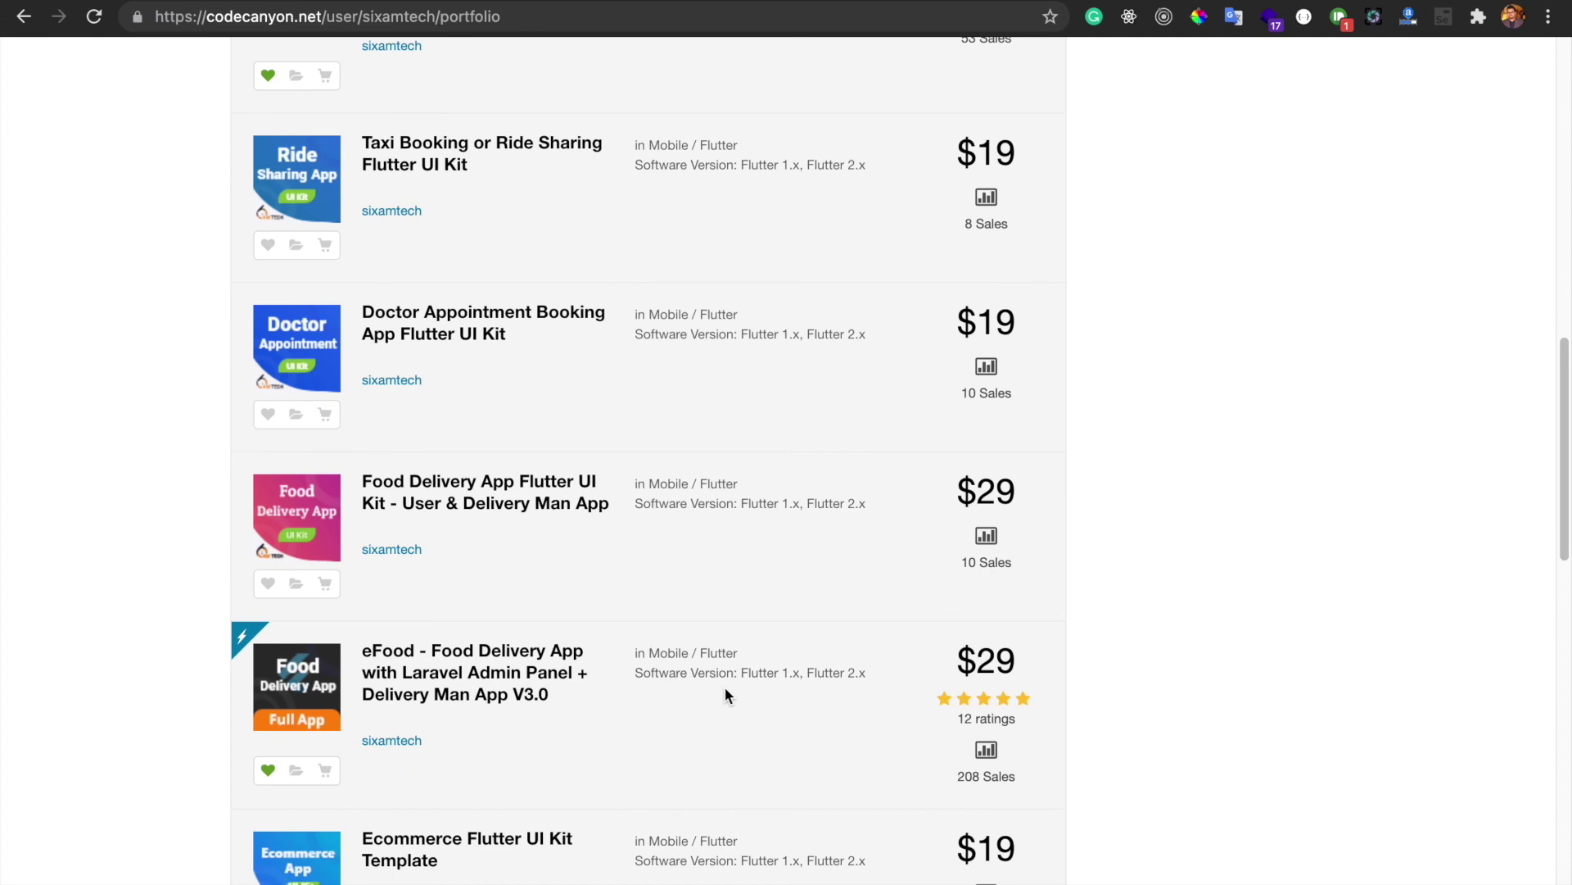
scroll(725, 694, "up", 4)
scroll(726, 689, "up", 10)
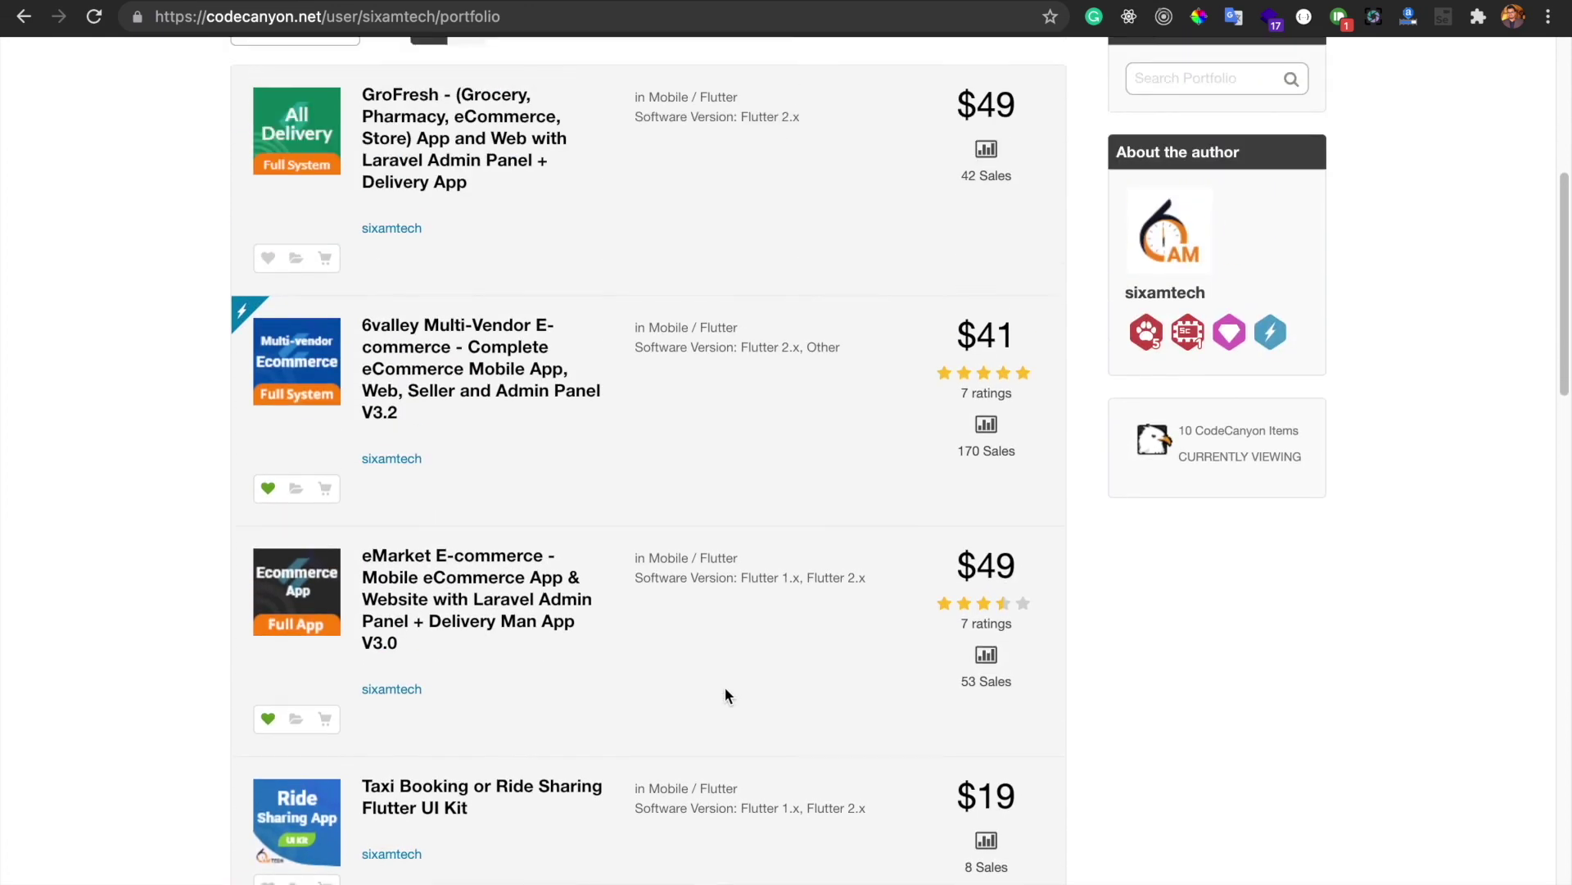
scroll(724, 694, "down", 2)
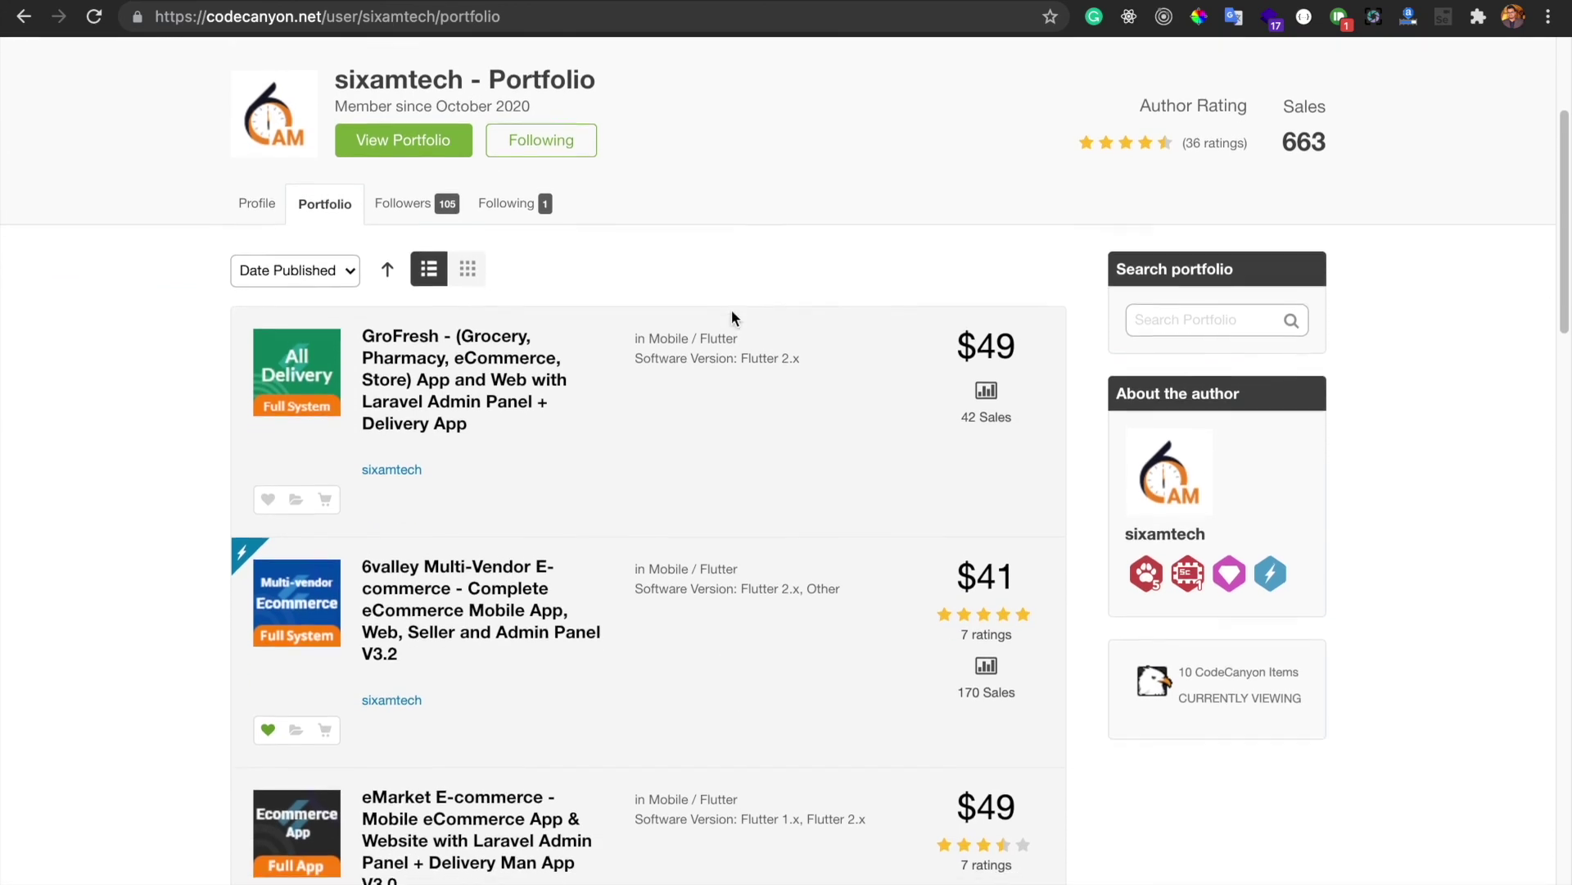
scroll(730, 317, "down", 4)
scroll(731, 317, "up", 3)
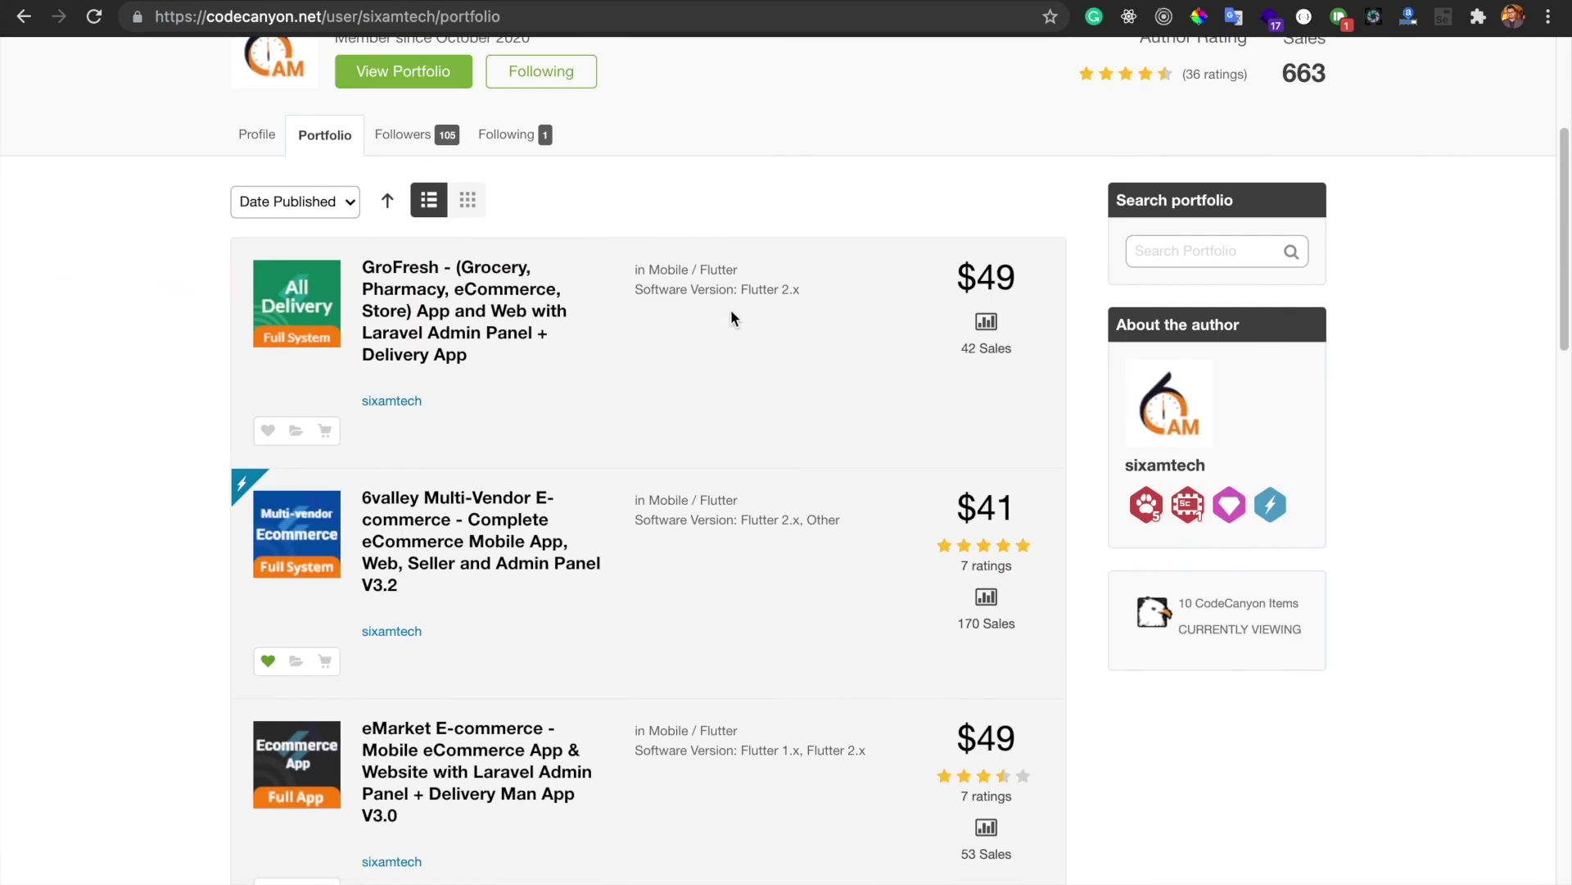
scroll(747, 216, "up", 1)
scroll(754, 74, "up", 1)
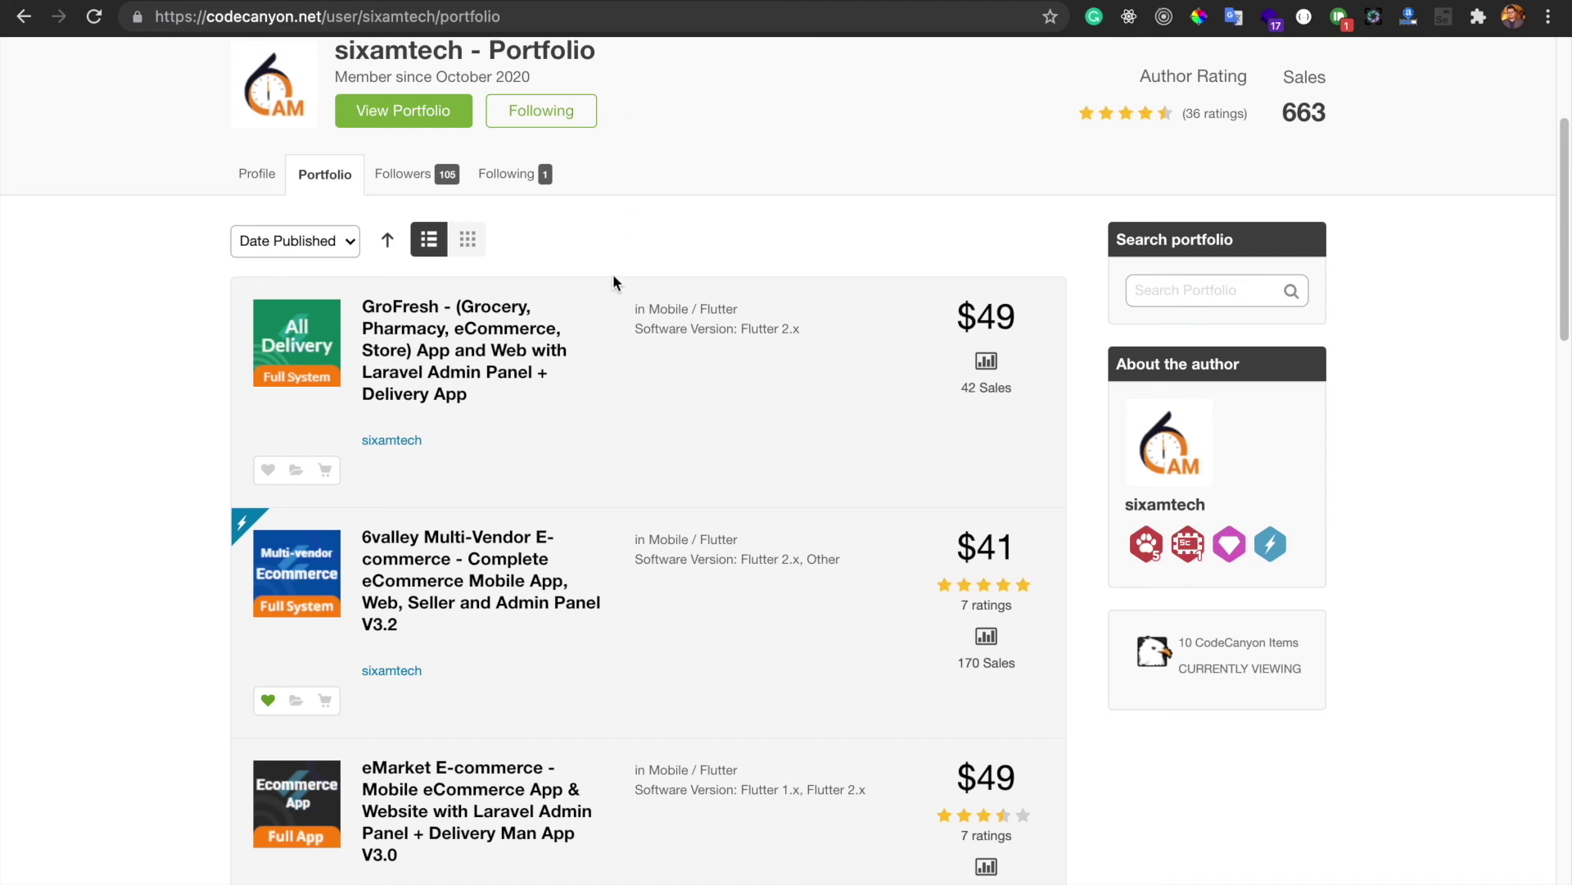
scroll(613, 274, "down", 1)
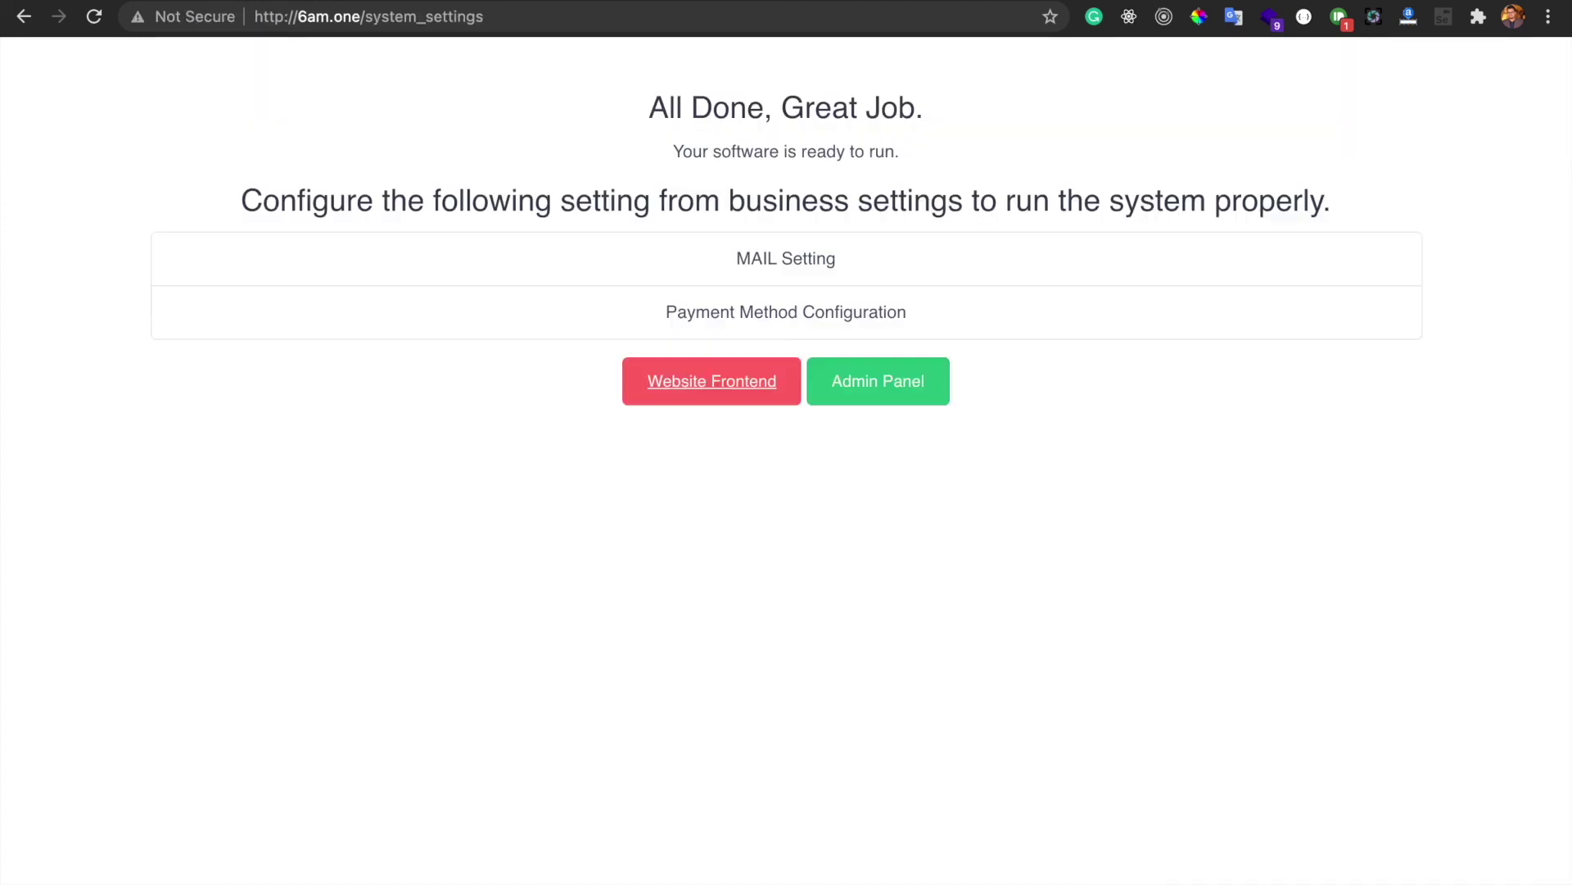